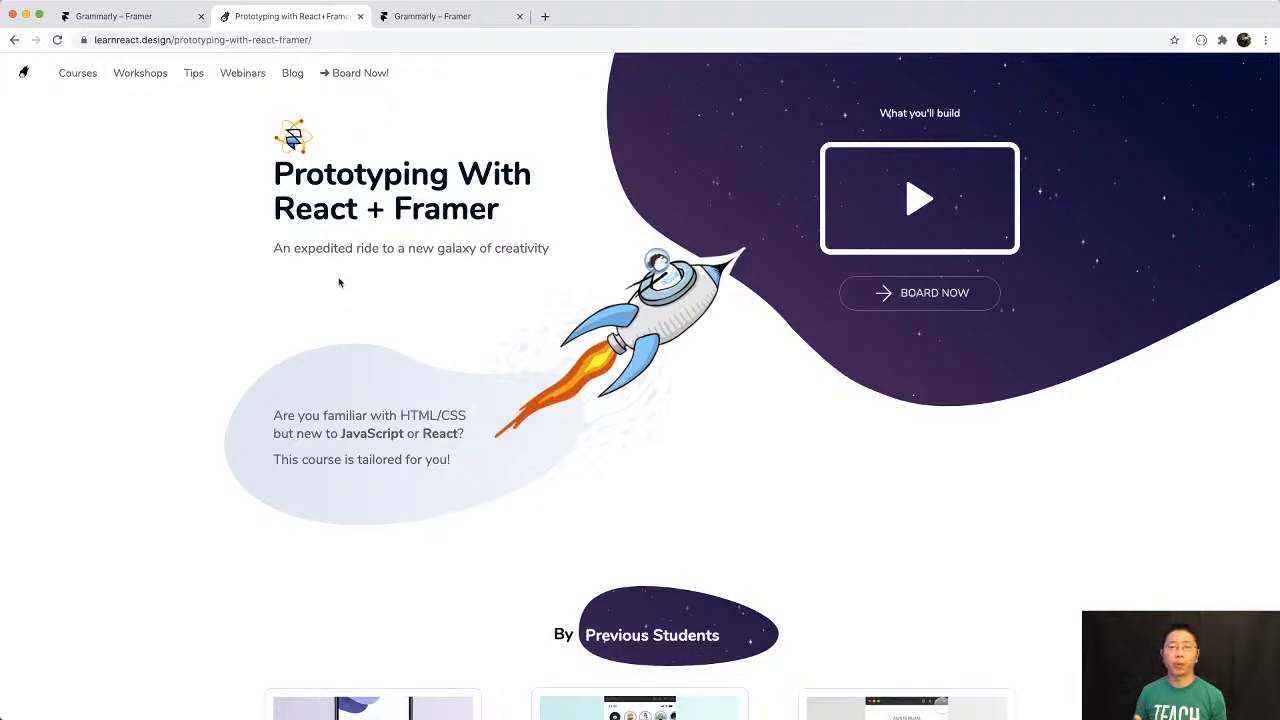
Look through the Prototyping With React + Framer course page down to its pricing plans.
{"action": "scroll", "coordinate": [341, 280], "scroll_direction": "down", "scroll_amount": 10}
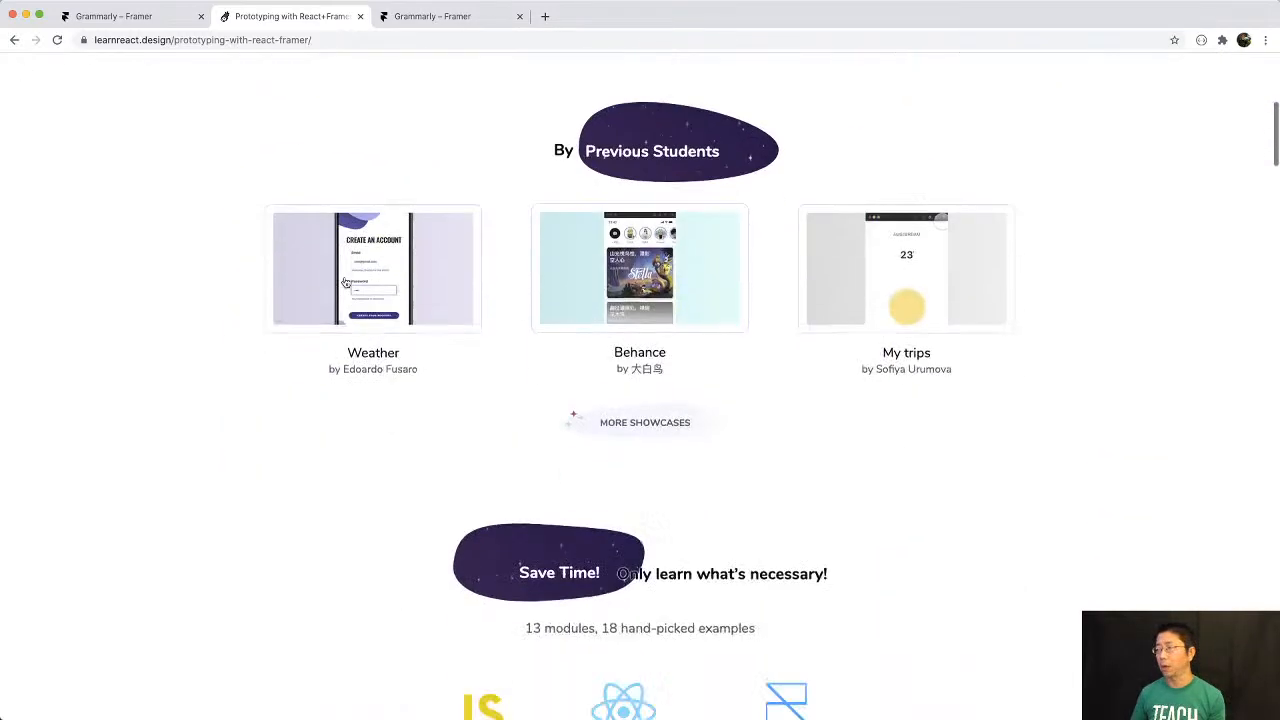
{"action": "scroll", "coordinate": [344, 281], "scroll_direction": "down", "scroll_amount": 15}
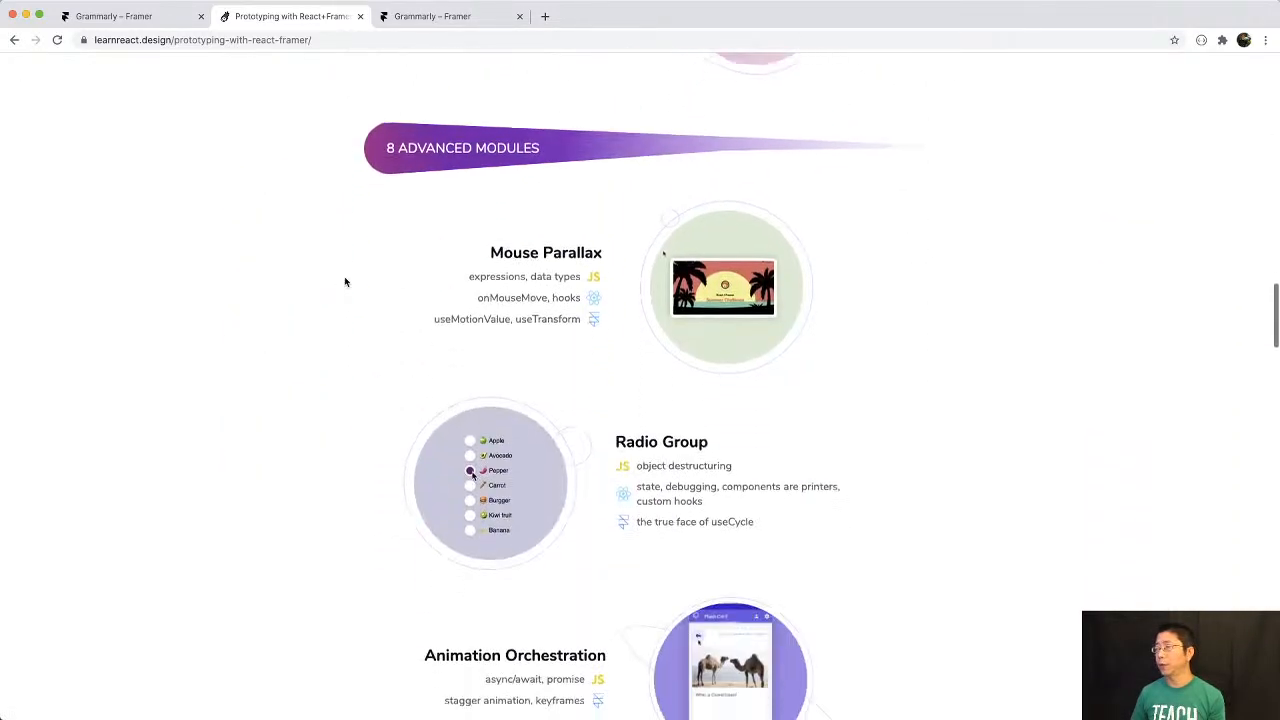
{"action": "scroll", "coordinate": [344, 281], "scroll_direction": "down", "scroll_amount": 15}
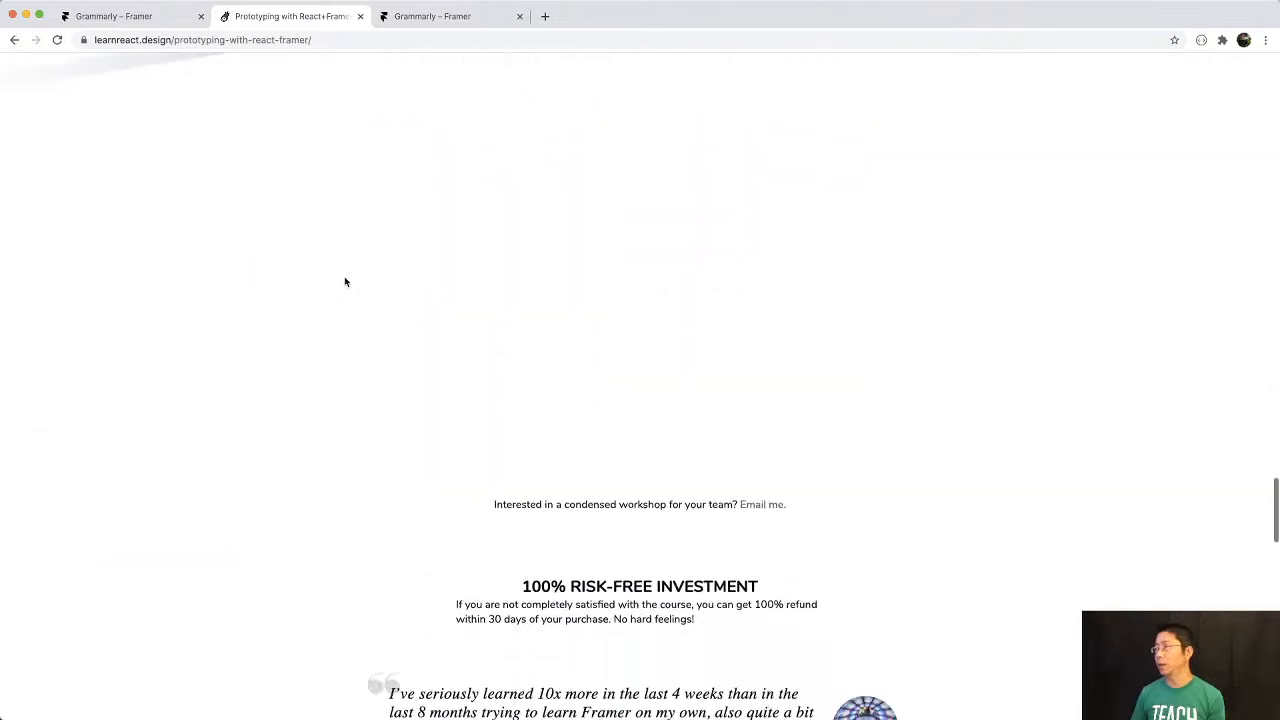
{"action": "scroll", "coordinate": [344, 281], "scroll_direction": "up", "scroll_amount": 4}
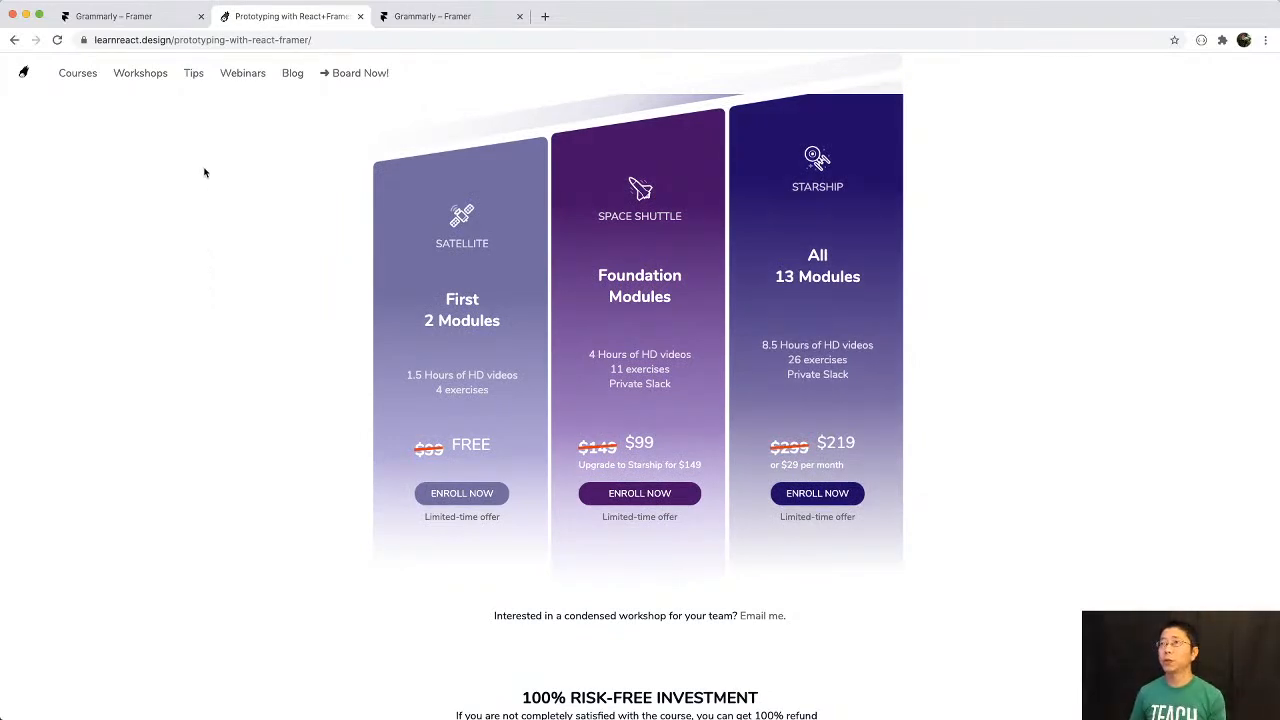
Switch to the Grammarly prototype, reload it to replay the typing animation, and open the spelling suggestion for "phase".
{"action": "left_click", "coordinate": [161, 17]}
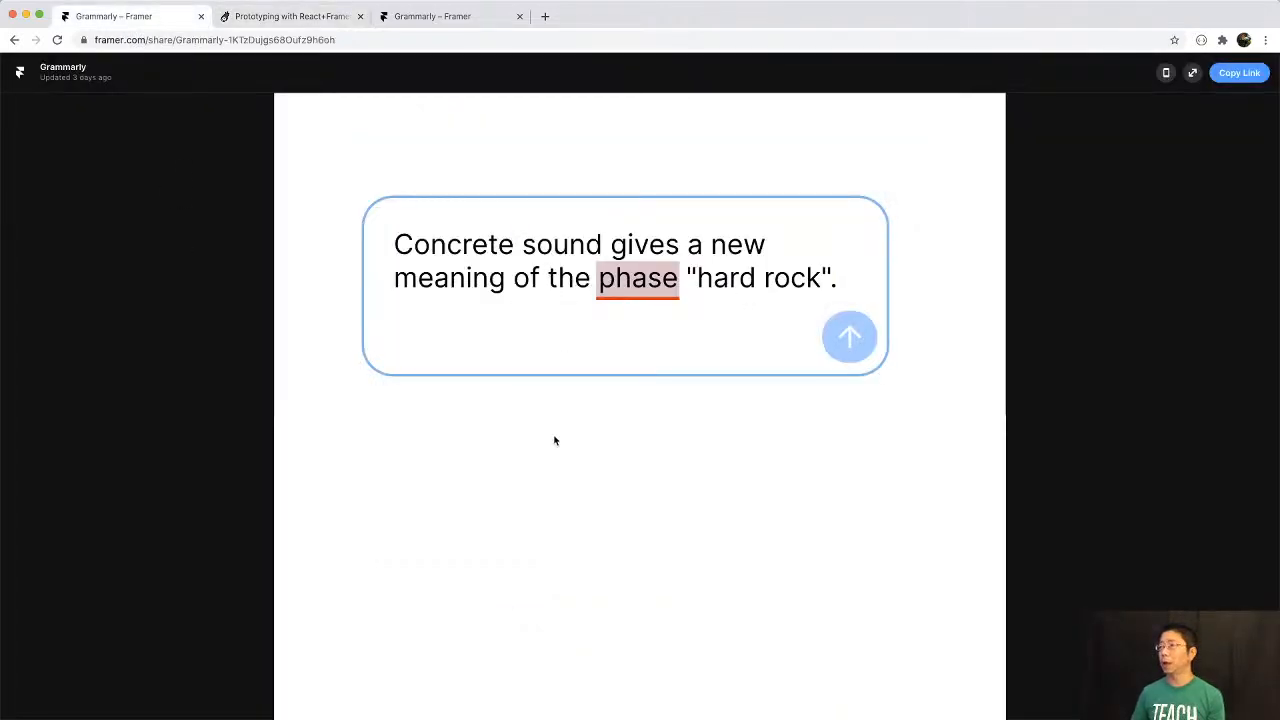
{"action": "right_click", "coordinate": [426, 431]}
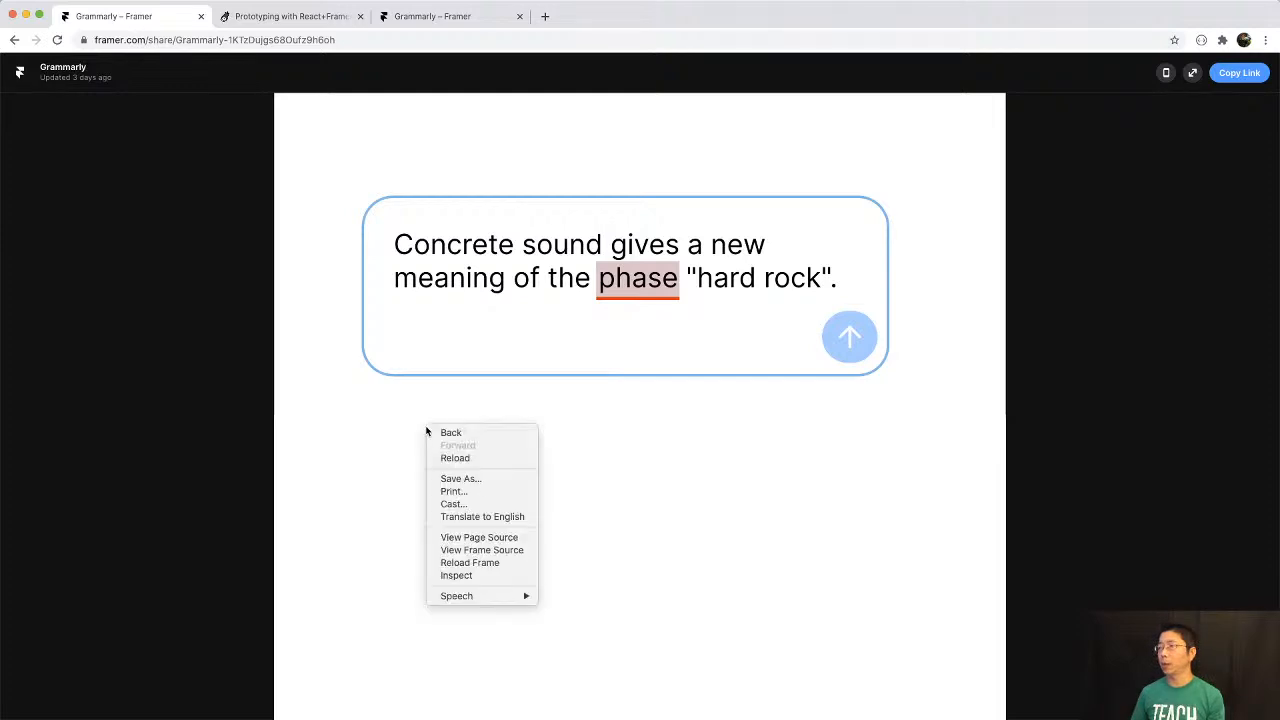
{"action": "left_click", "coordinate": [479, 458]}
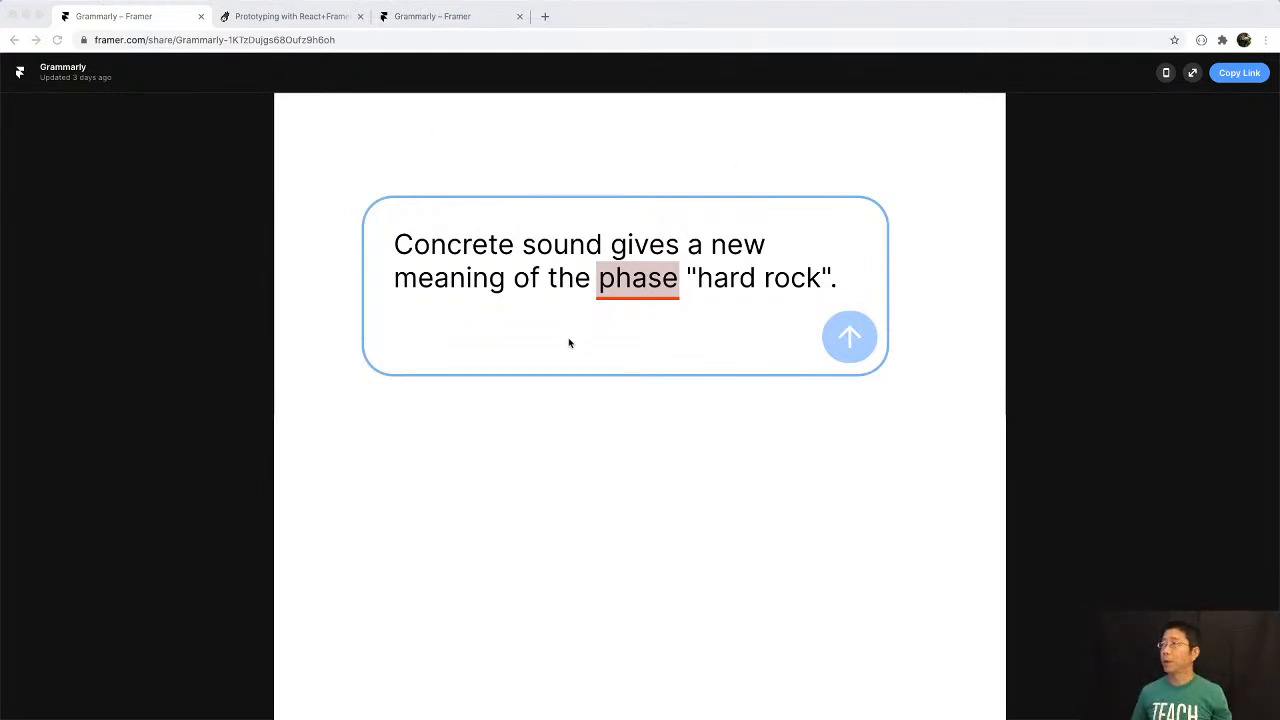
{"action": "right_click", "coordinate": [579, 424]}
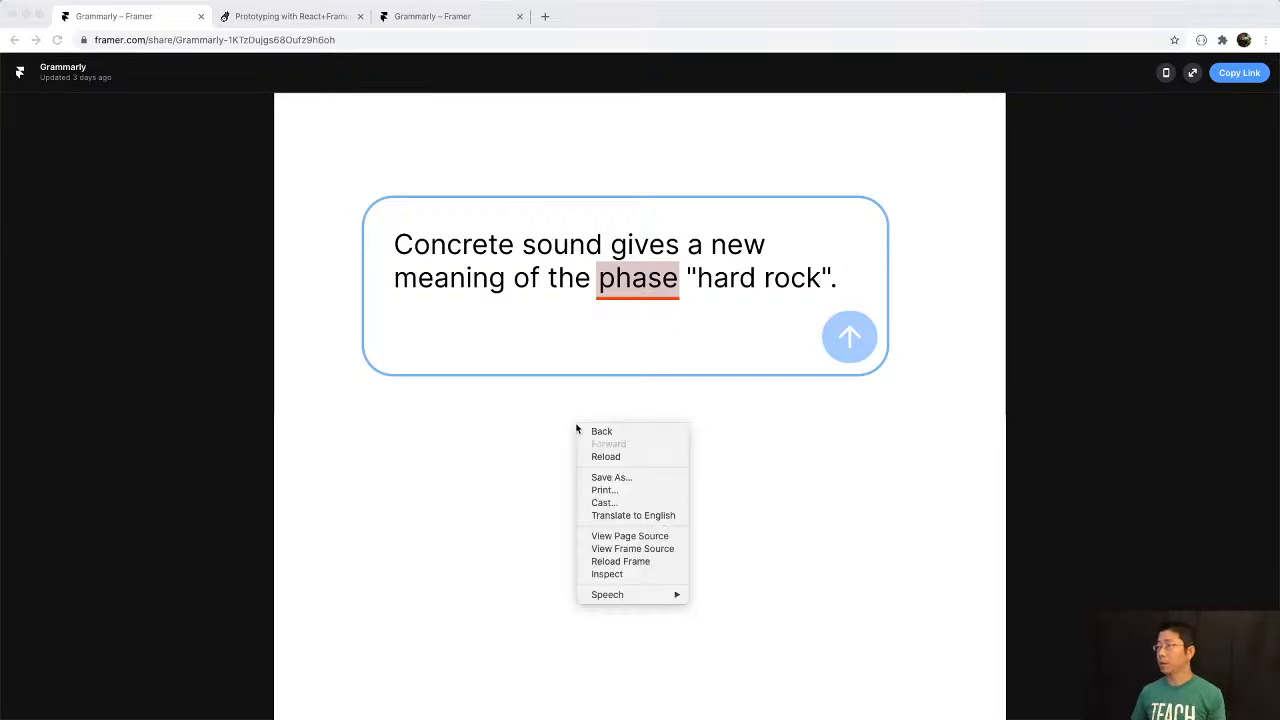
{"action": "left_click", "coordinate": [630, 455]}
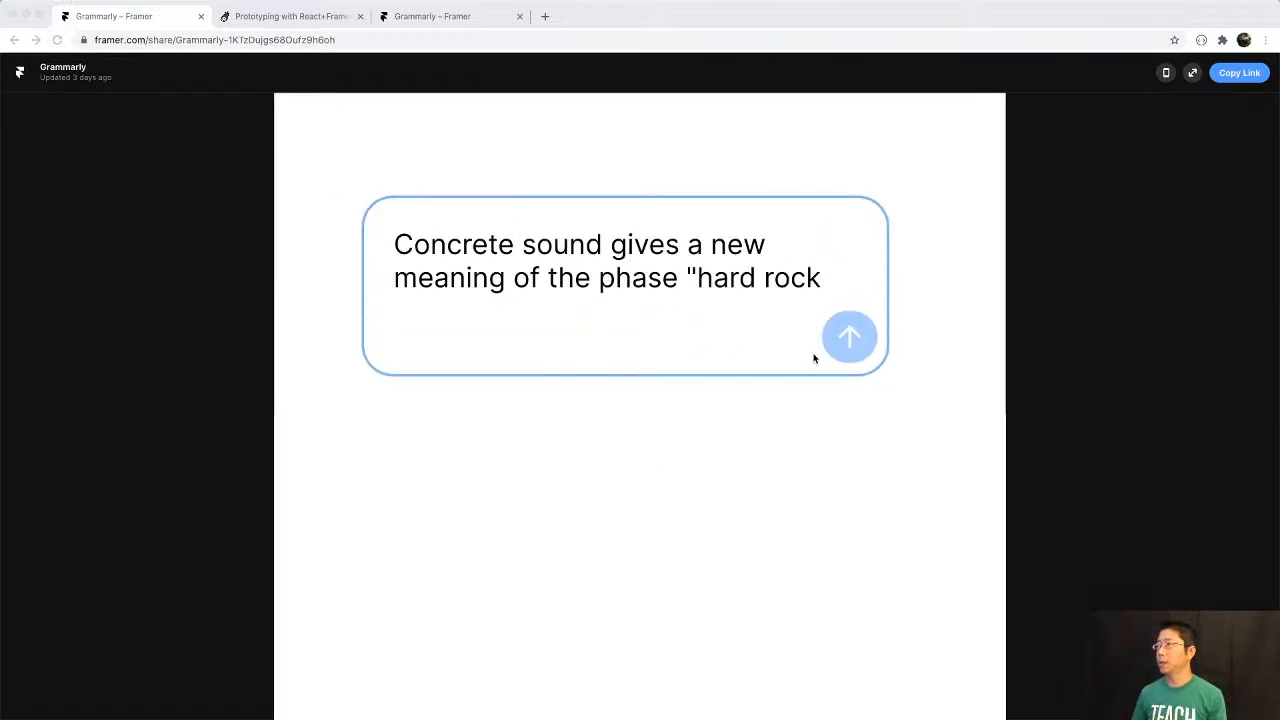
{"action": "left_click", "coordinate": [664, 298]}
{"action": "left_click", "coordinate": [651, 297]}
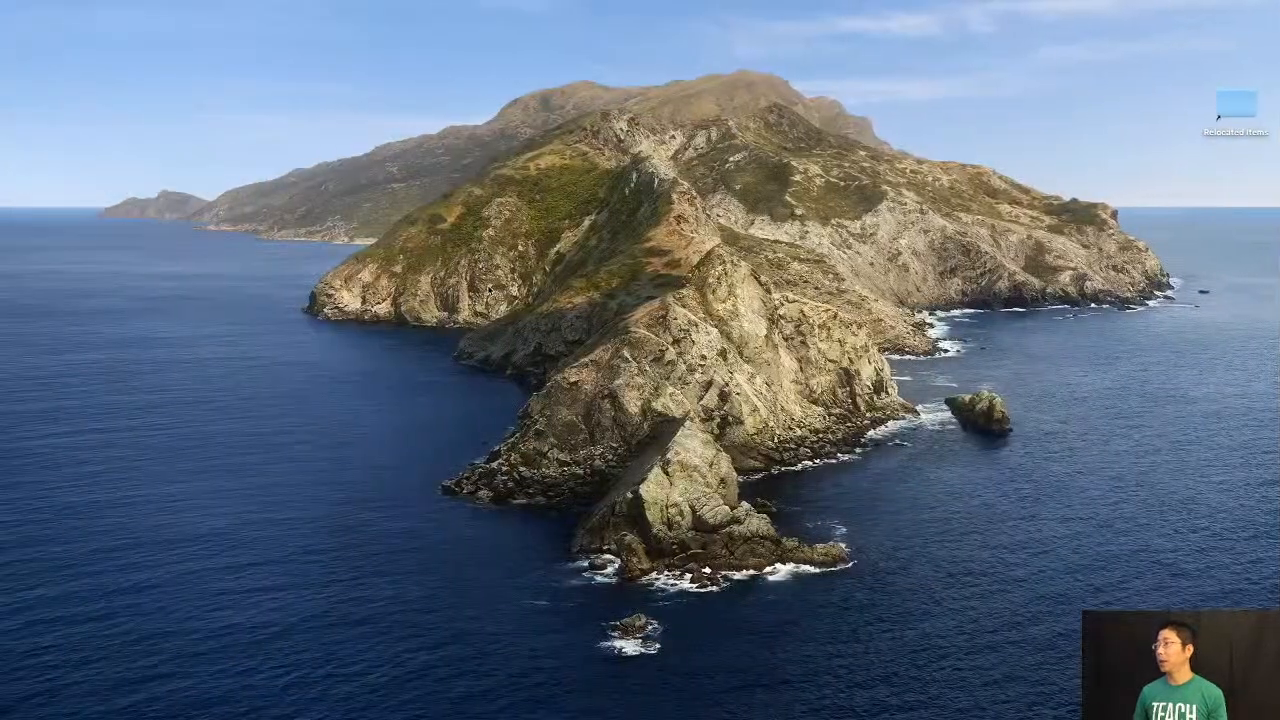
Return to the Grammarly prototype and replay it twice, opening the spelling suggestion on the highlighted word "phase" each time.
{"action": "key", "text": "super+Tab"}
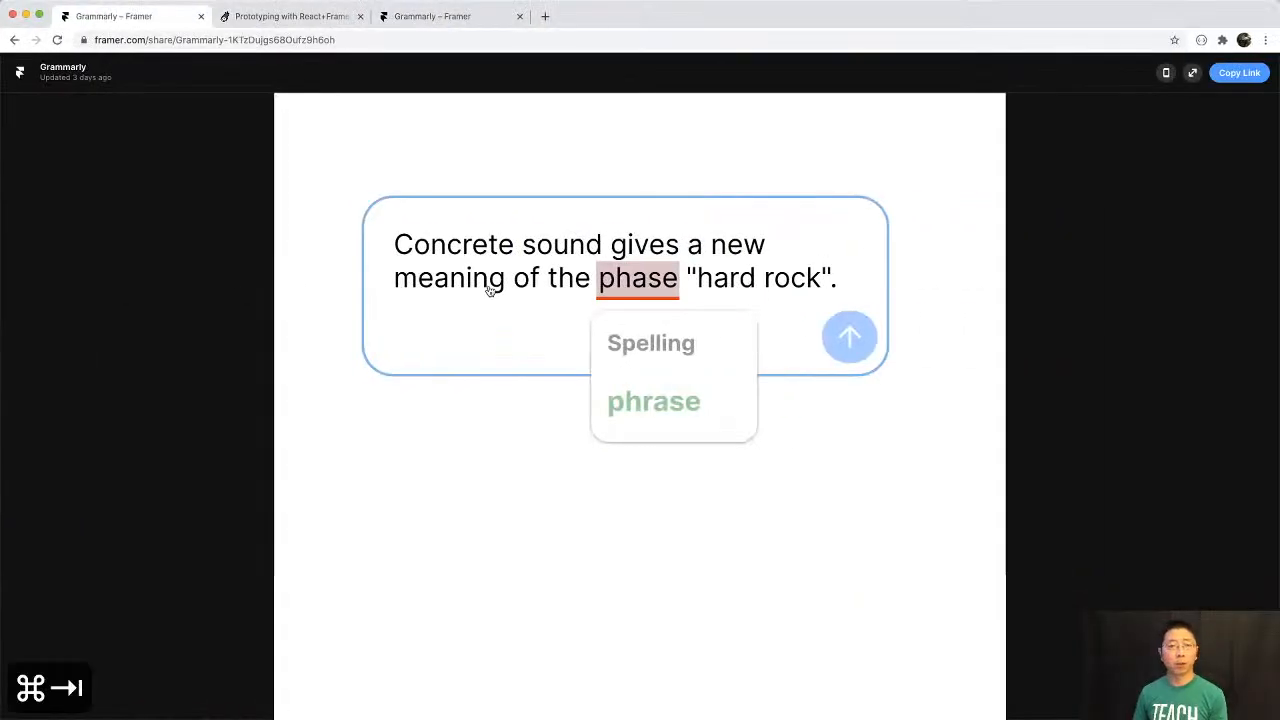
{"action": "key", "text": "ctrl+Right"}
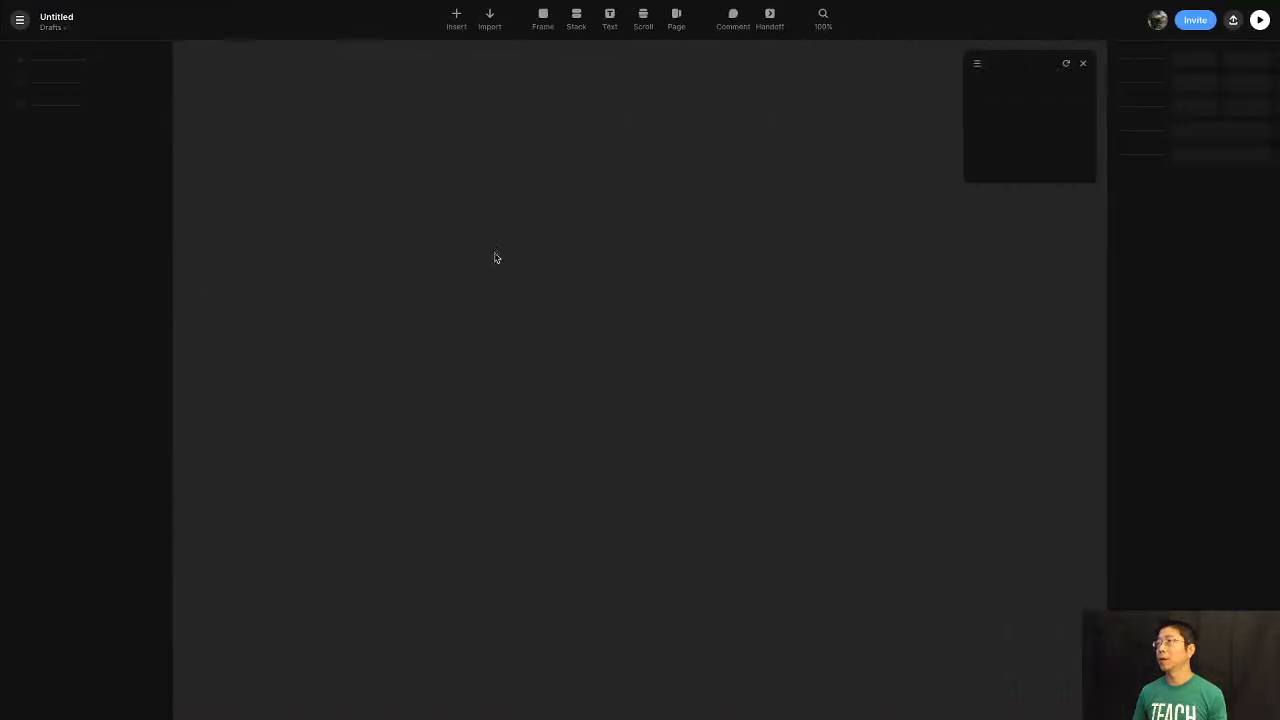
{"action": "mouse_move", "coordinate": [262, 5]}
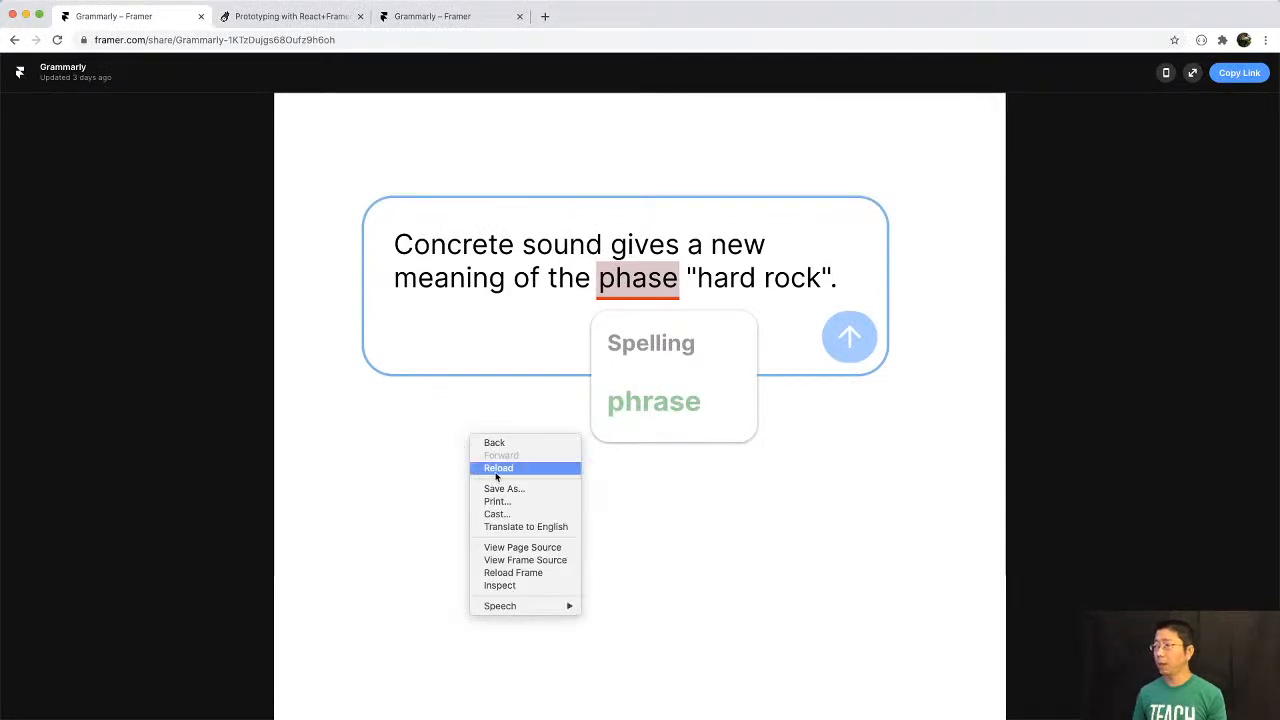
{"action": "left_click", "coordinate": [496, 468]}
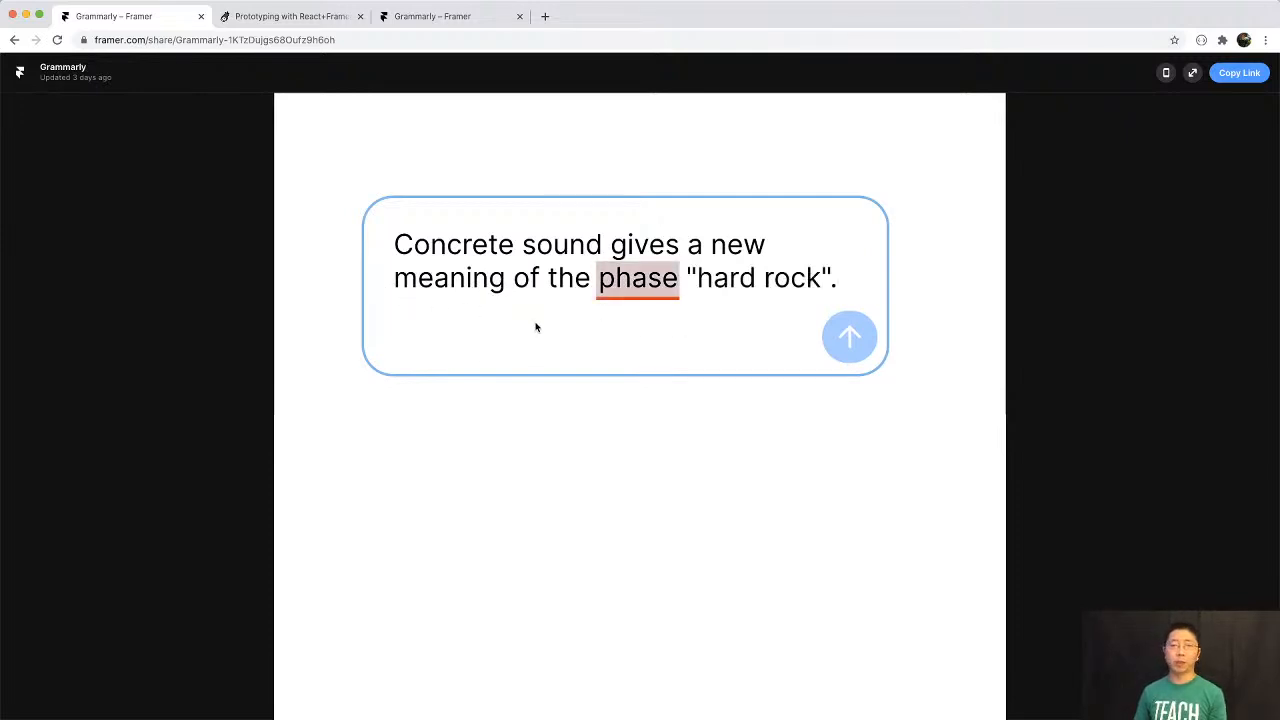
{"action": "left_click", "coordinate": [666, 295]}
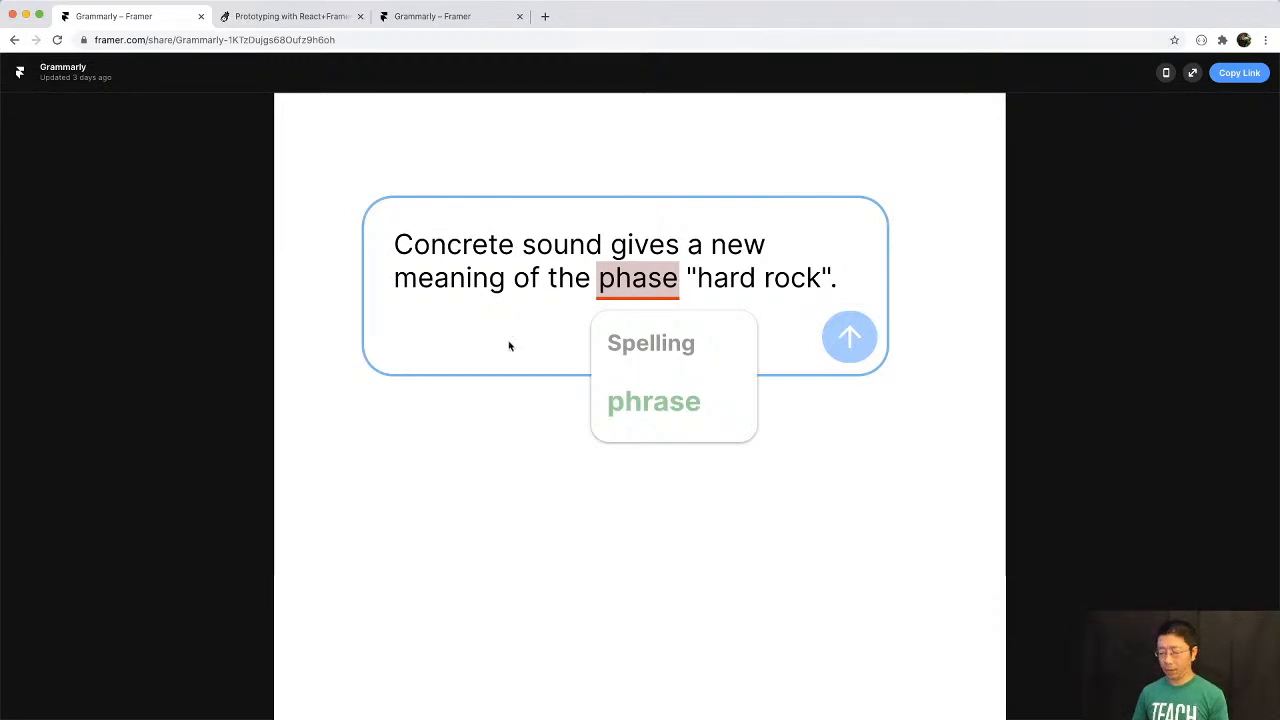
{"action": "right_click", "coordinate": [372, 392]}
{"action": "left_click", "coordinate": [397, 421]}
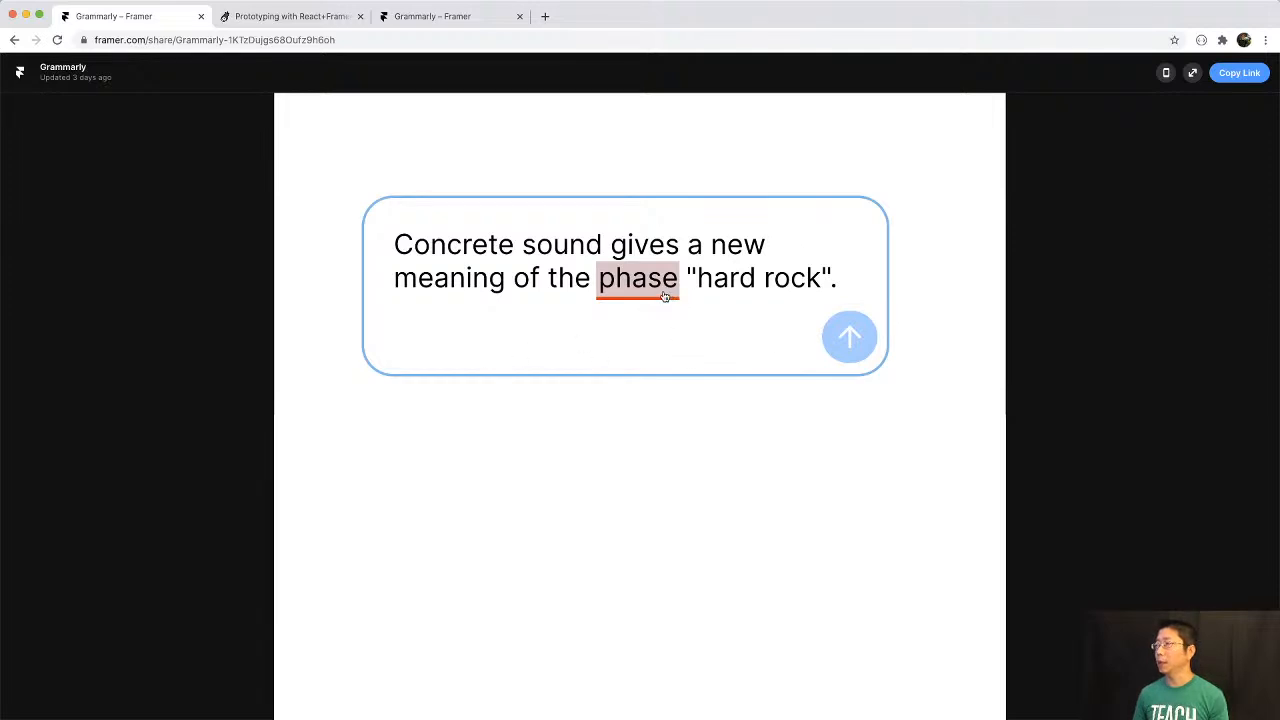
{"action": "left_click", "coordinate": [616, 297]}
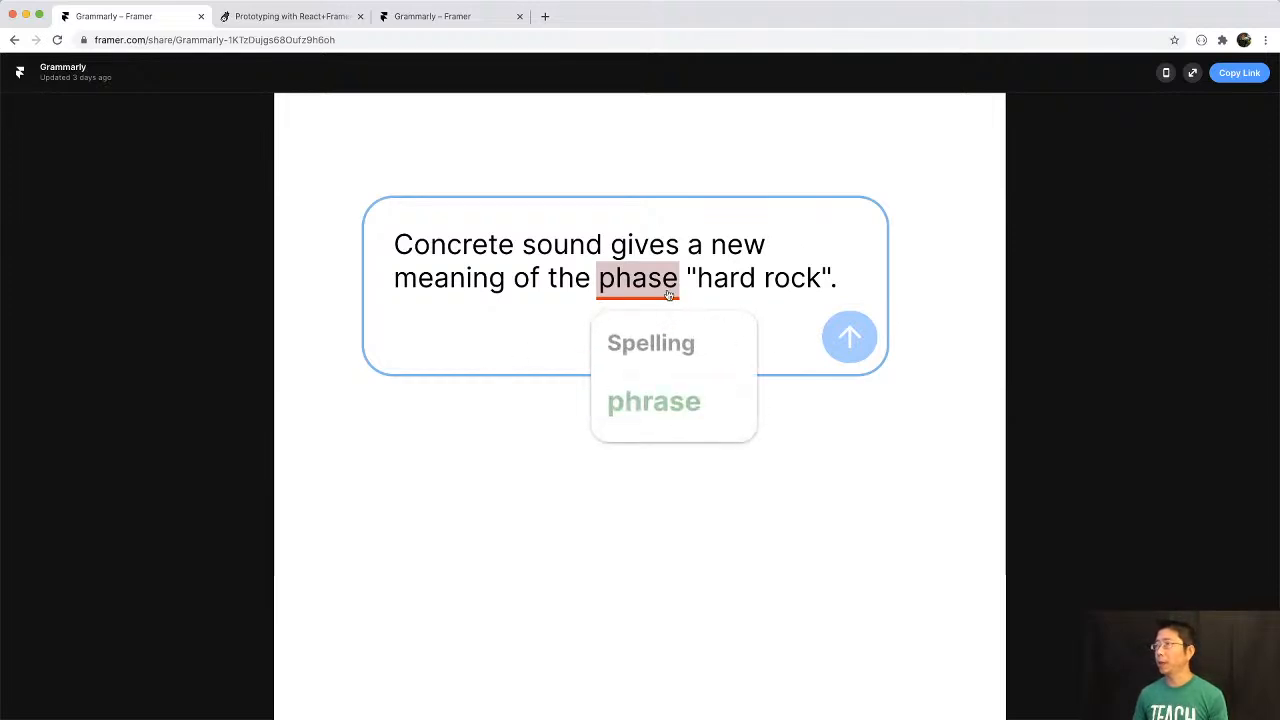
Switch to the untitled Framer project and draw an outer frame about 503 by 456 on the canvas.
{"action": "key", "text": "ctrl+Right"}
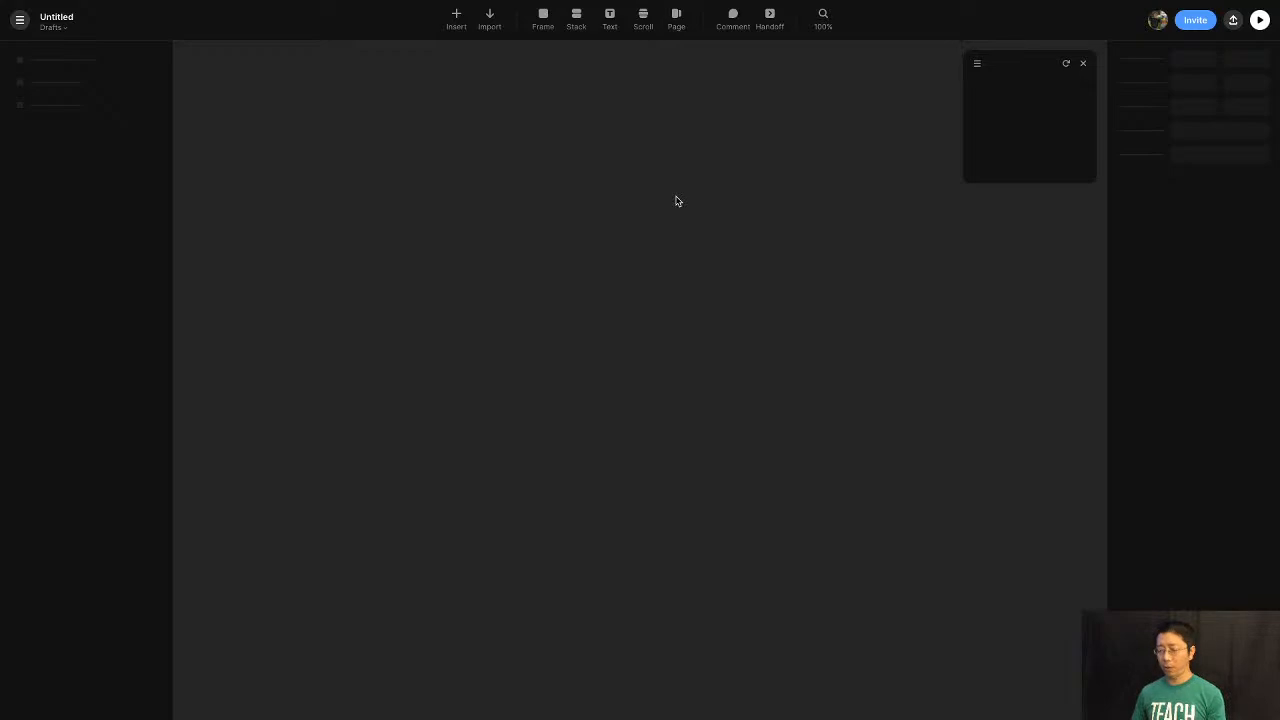
{"action": "key", "text": "f"}
{"action": "key", "text": "f"}
{"action": "key", "text": "f"}
{"action": "left_click_drag", "start_coordinate": [304, 134], "coordinate": [640, 438]}
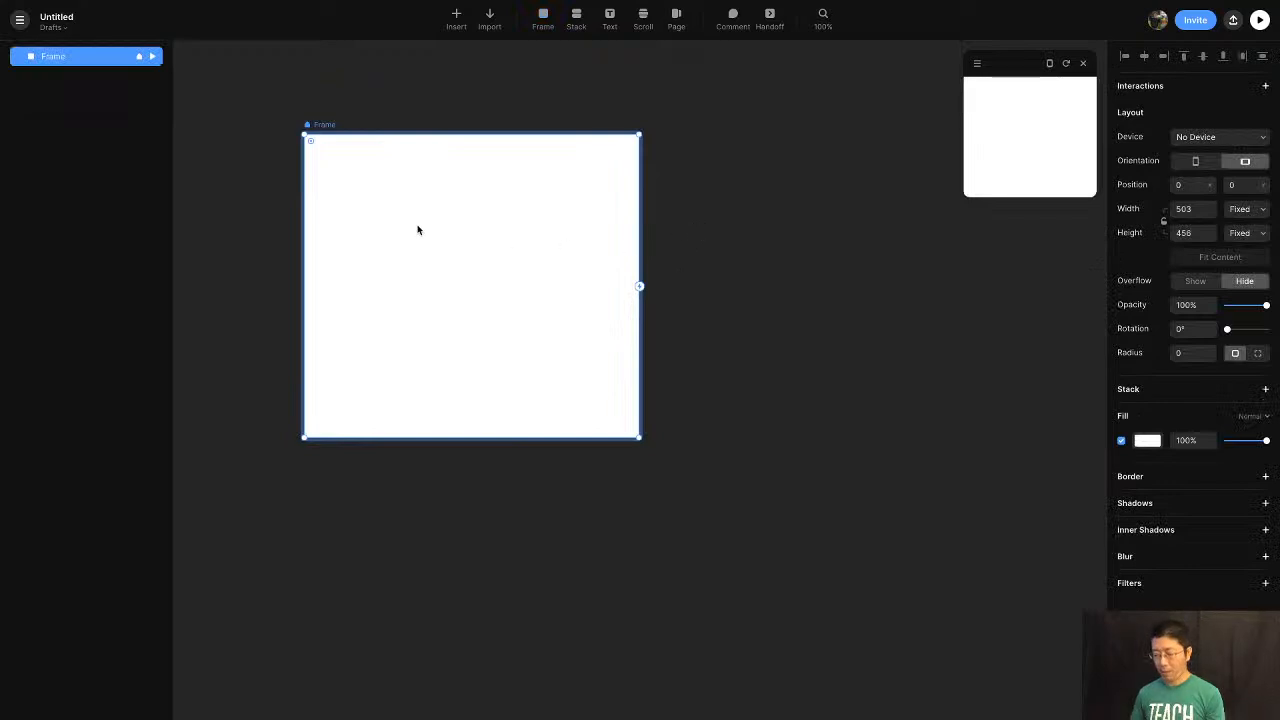
Draw a frame about 256 by 115 inside the outer frame and place it about 102 from its left edge and 97 from its top.
{"action": "key", "text": "f"}
{"action": "left_click_drag", "start_coordinate": [390, 228], "coordinate": [560, 300]}
{"action": "left_click_drag", "start_coordinate": [434, 257], "coordinate": [417, 233]}
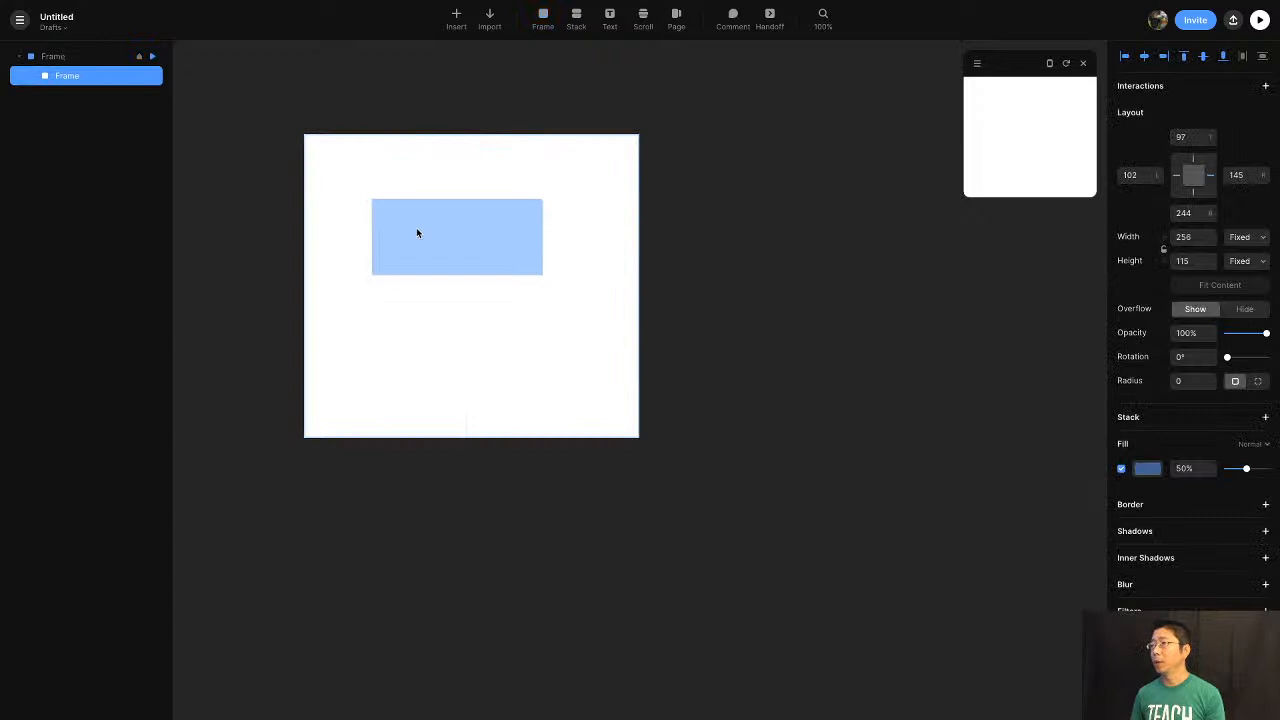
Set the inner frame's fill to solid white, #FFFFFF.
{"action": "left_click", "coordinate": [1150, 469]}
{"action": "type", "text": "fff"}
{"action": "key", "text": "Return"}
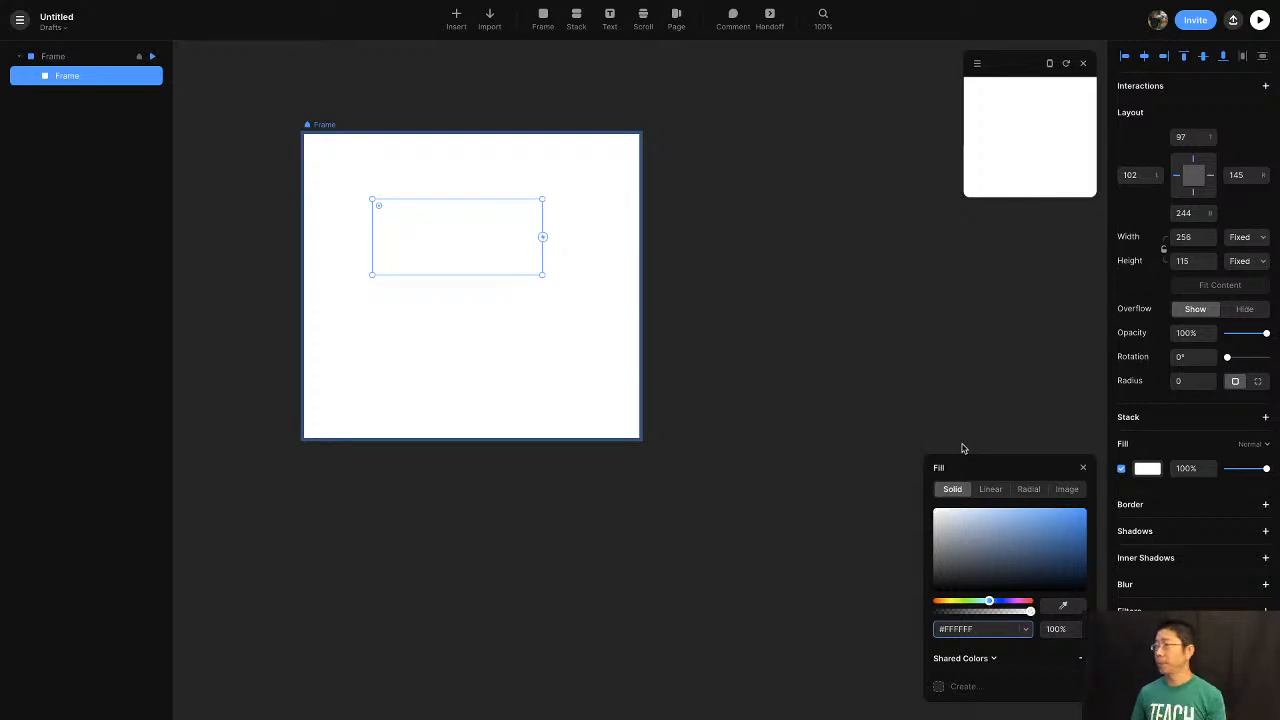
Add a dark red #670F0F border with a width of 4 to the inner frame.
{"action": "left_click", "coordinate": [1194, 504]}
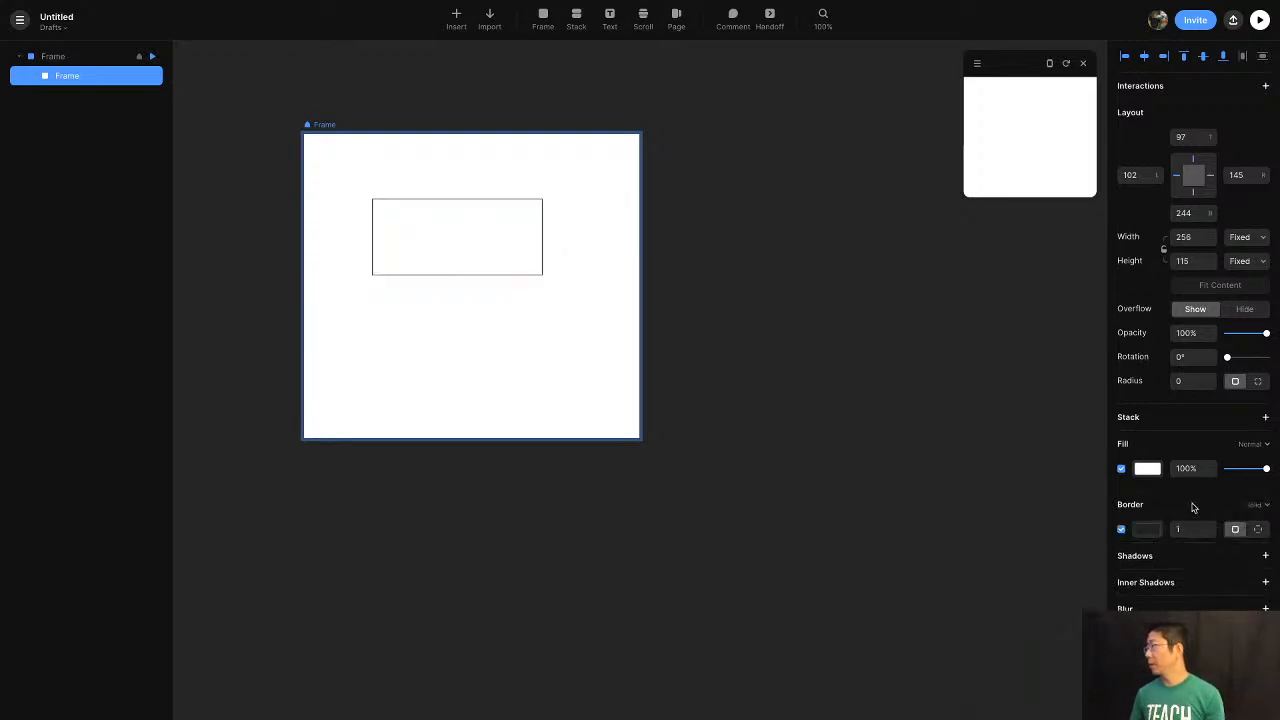
{"action": "left_click", "coordinate": [1146, 530]}
{"action": "left_click_drag", "start_coordinate": [1045, 548], "coordinate": [1065, 566]}
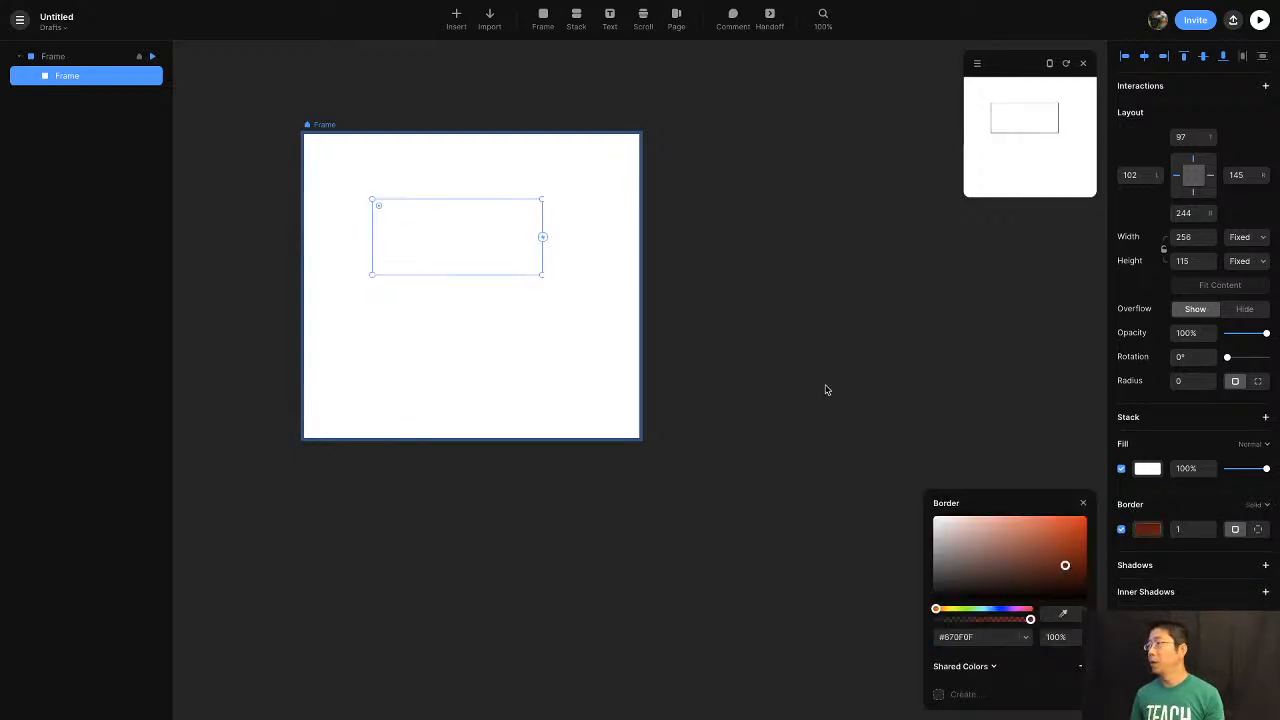
{"action": "left_click", "coordinate": [1200, 529]}
{"action": "type", "text": "4"}
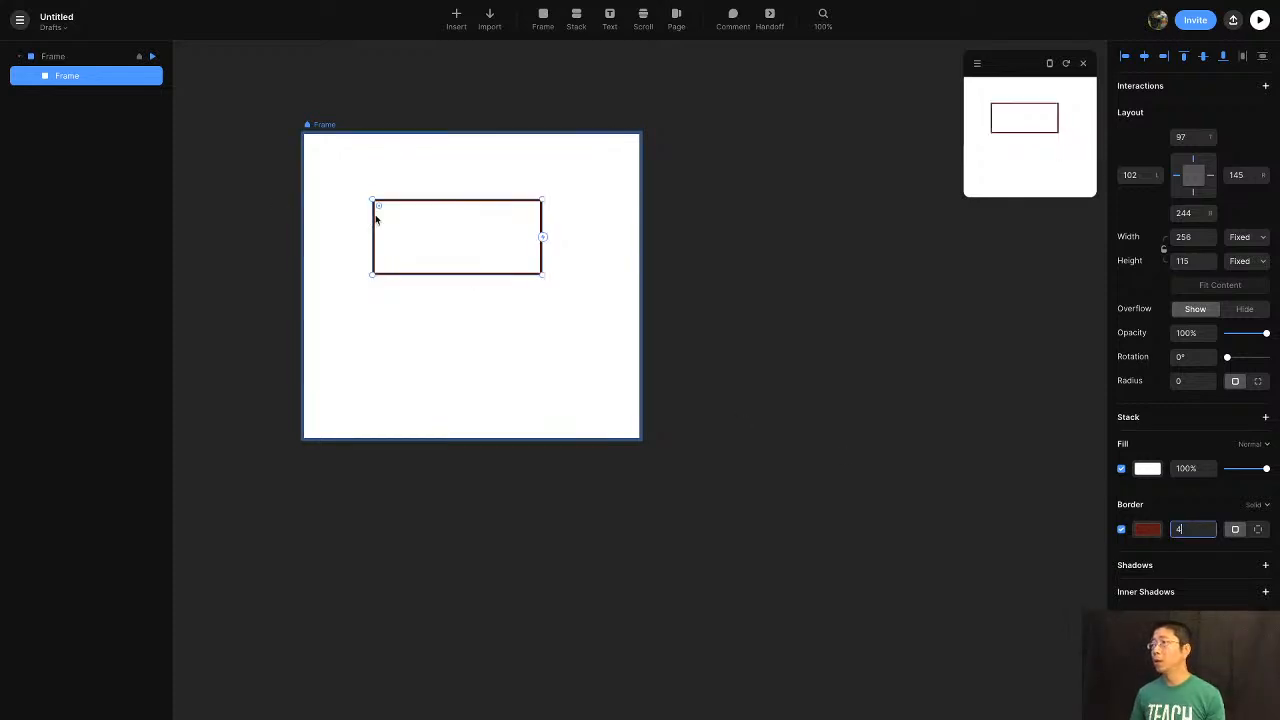
Round the inner frame's corners to a radius of 18 and brighten its border color to #ED4040.
{"action": "left_click_drag", "start_coordinate": [378, 207], "coordinate": [383, 211]}
{"action": "left_click", "coordinate": [1151, 533]}
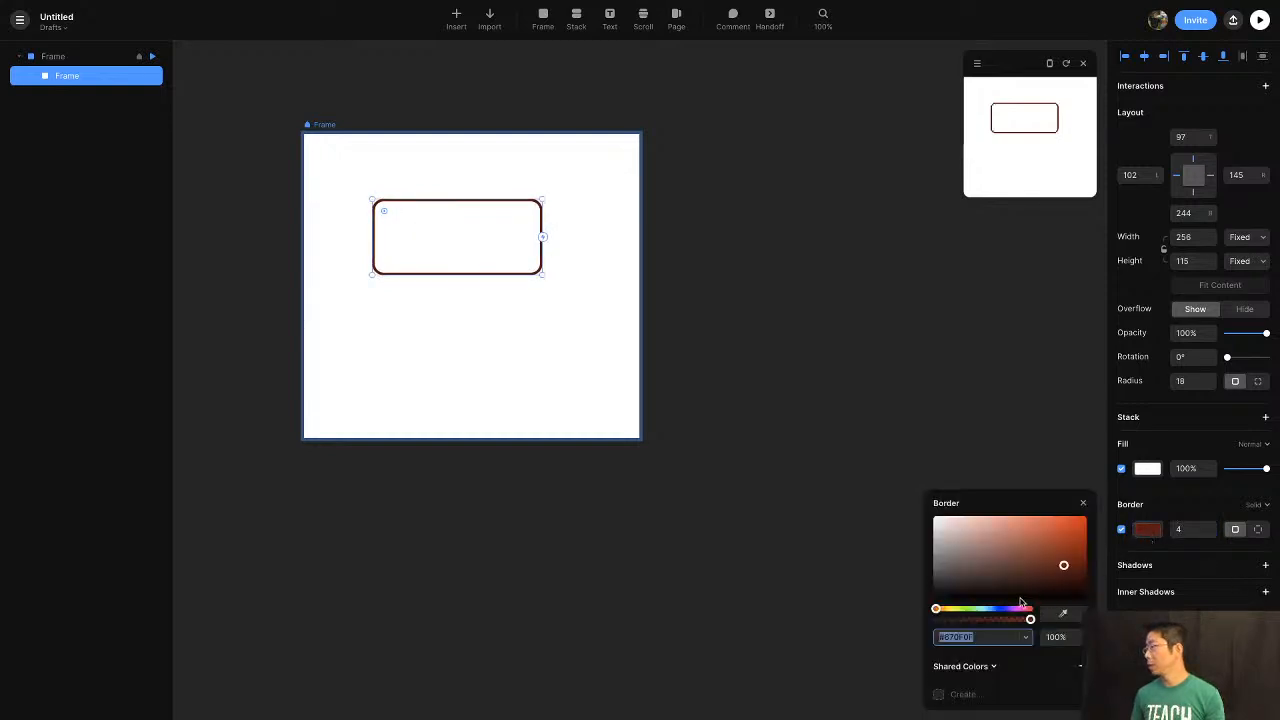
{"action": "left_click_drag", "start_coordinate": [1058, 570], "coordinate": [1045, 522]}
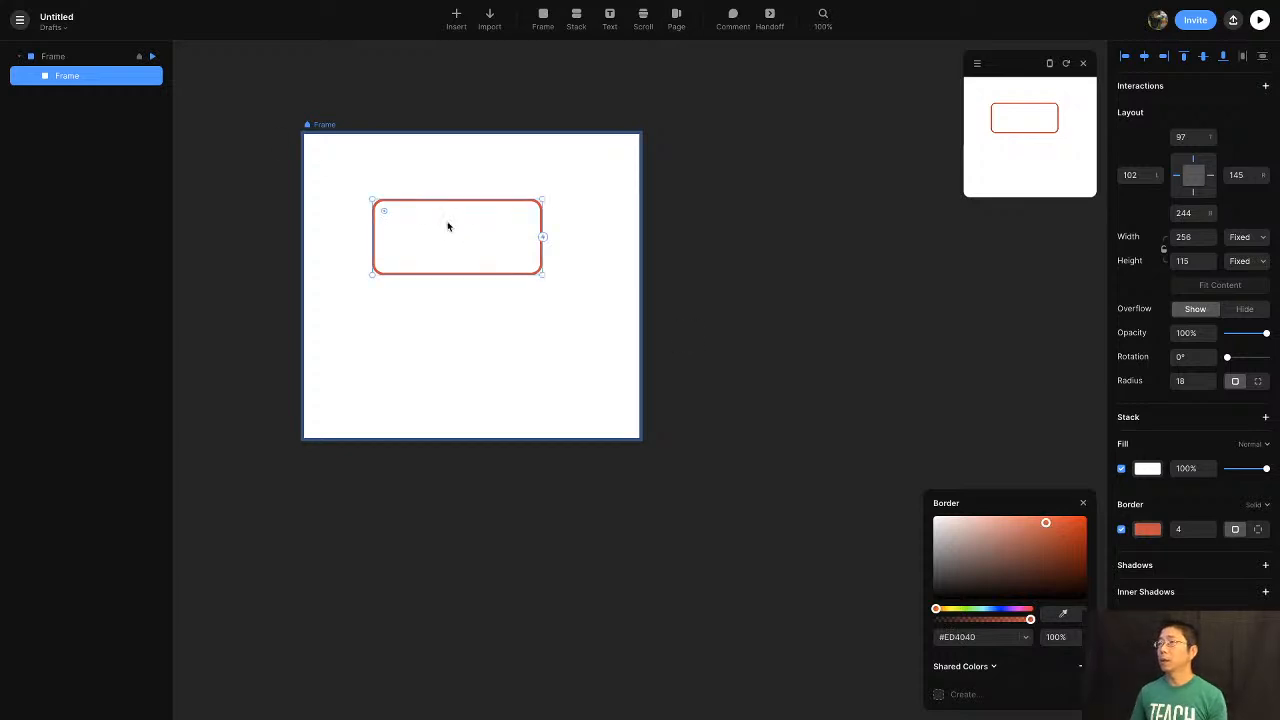
Shrink the red-bordered inner frame to a height of 60 by moving its lower edge up.
{"action": "left_click", "coordinate": [516, 302]}
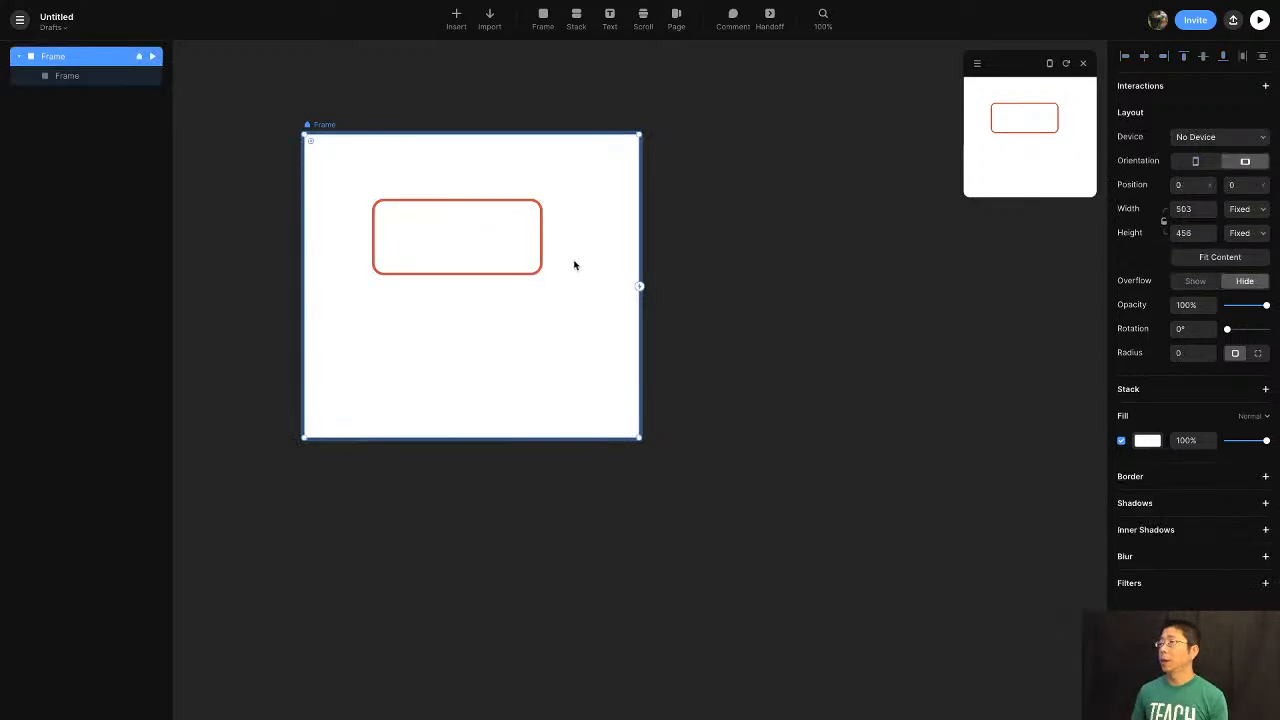
{"action": "left_click", "coordinate": [493, 246]}
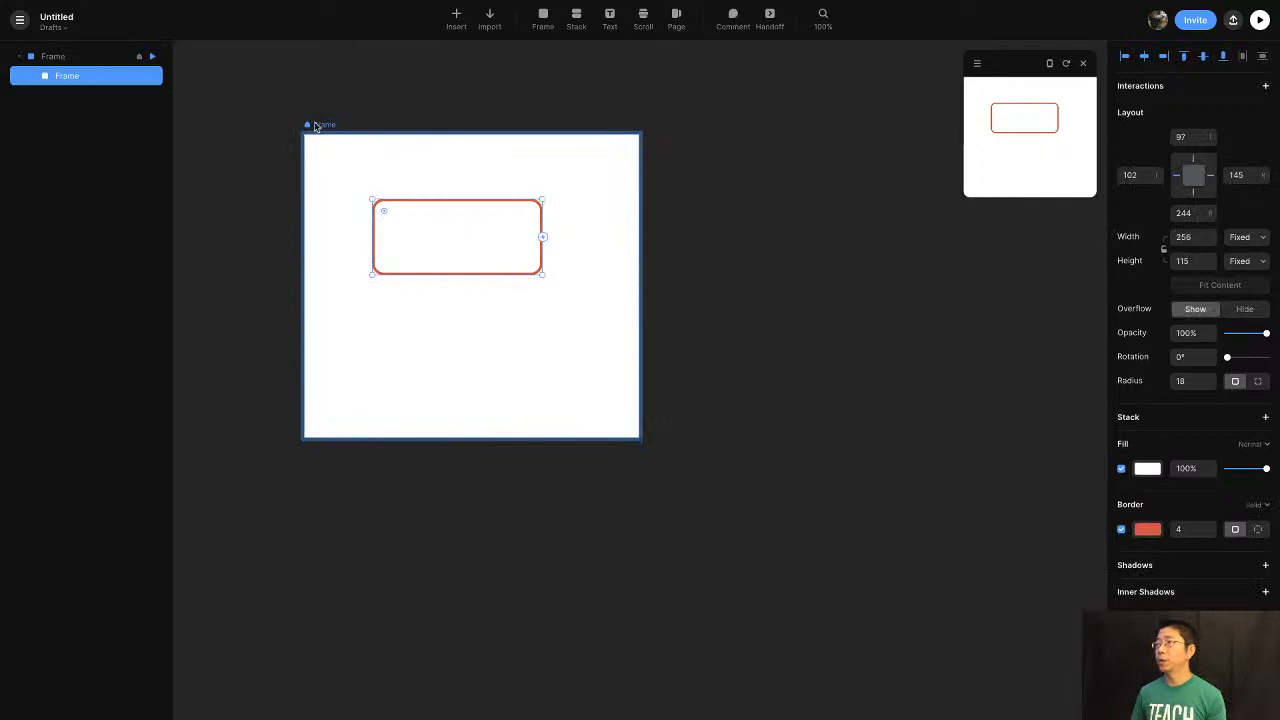
{"action": "left_click", "coordinate": [315, 126]}
{"action": "left_click", "coordinate": [517, 240]}
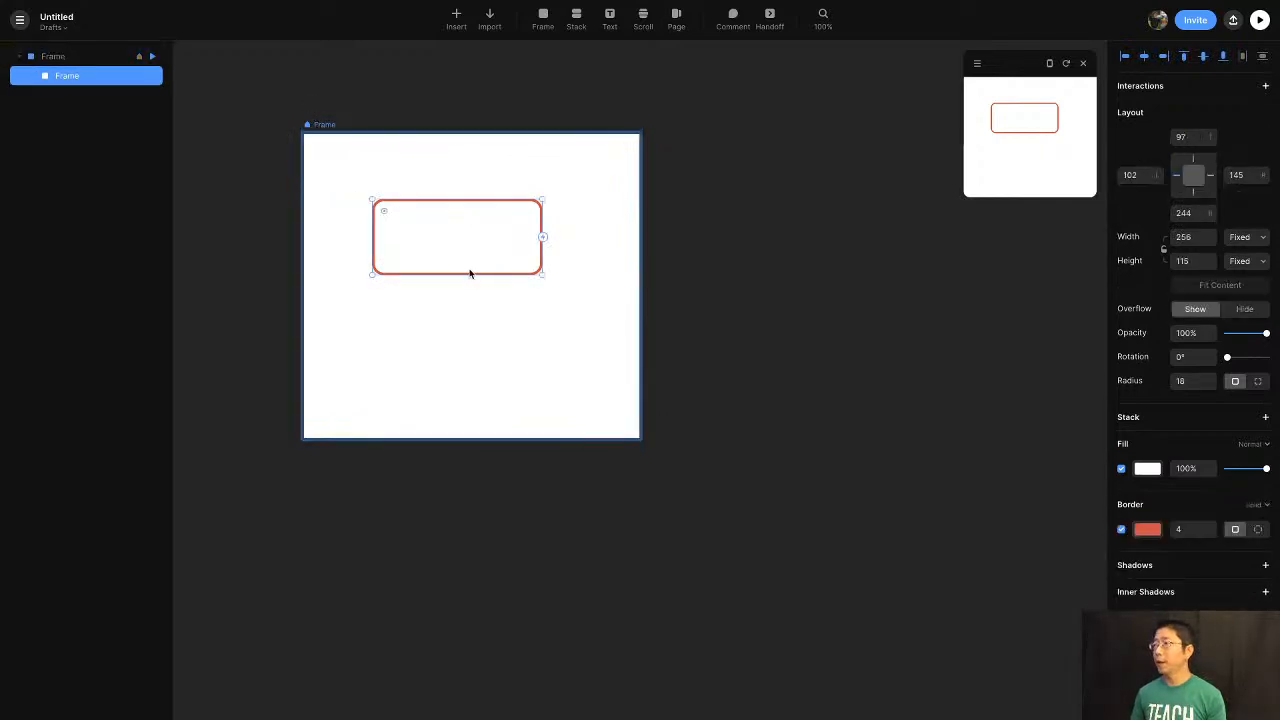
{"action": "left_click_drag", "start_coordinate": [466, 275], "coordinate": [466, 237]}
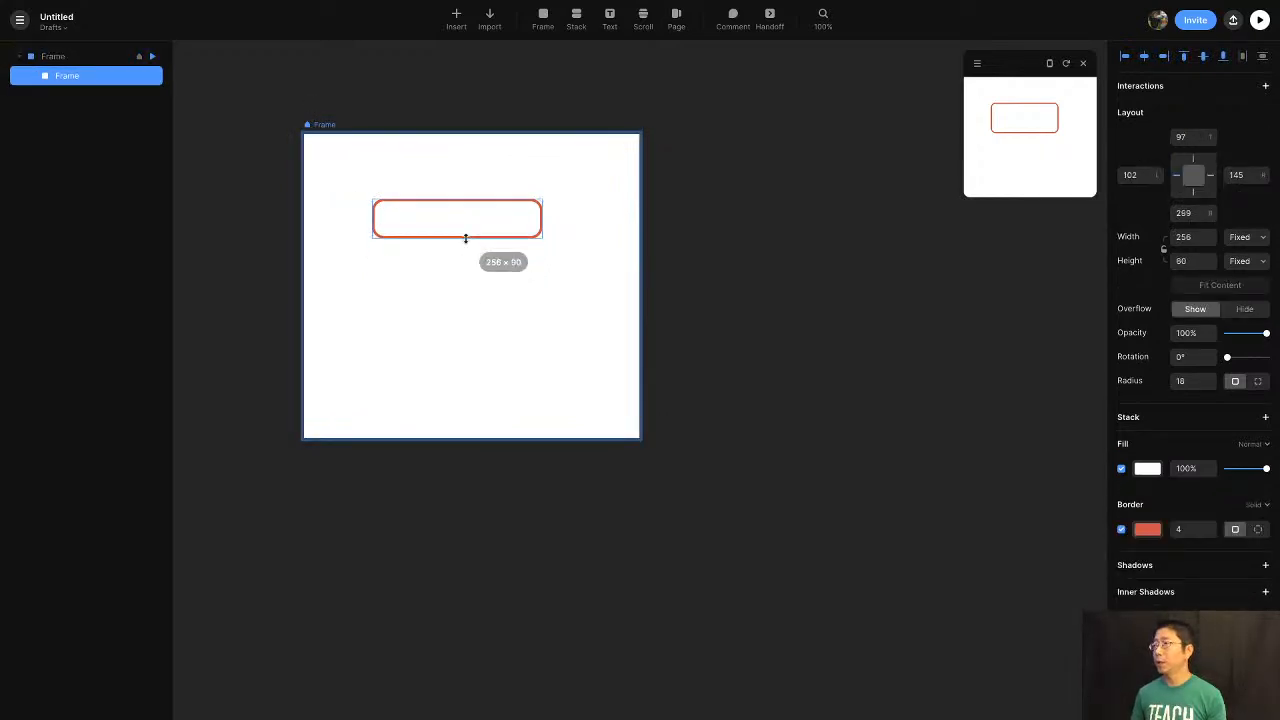
Duplicate the outer frame and stretch the red-bordered box in the copy downward to roughly three times its height.
{"action": "left_click", "coordinate": [309, 125]}
{"action": "left_click", "coordinate": [325, 127]}
{"action": "key", "text": "super+d"}
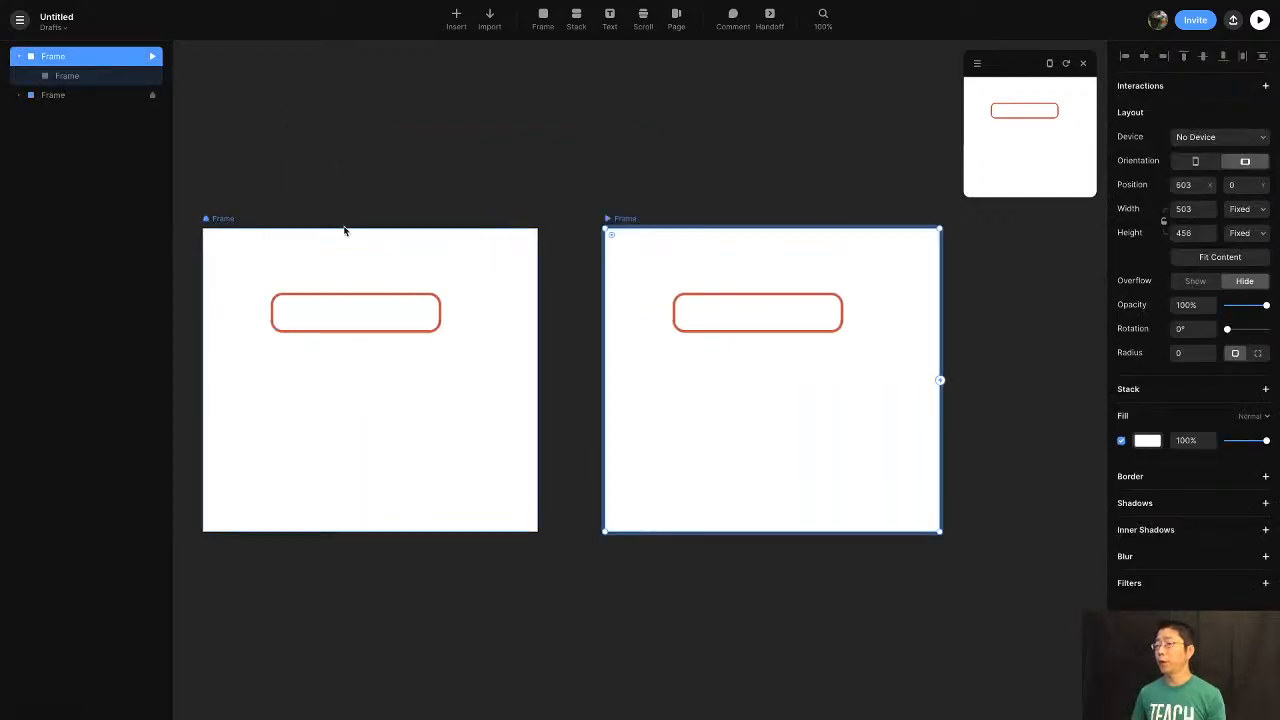
{"action": "left_click", "coordinate": [740, 313]}
{"action": "left_click_drag", "start_coordinate": [760, 330], "coordinate": [757, 427]}
Link the small red-bordered box to the second screen with a Tap transition and test it in the preview.
{"action": "left_click", "coordinate": [406, 315]}
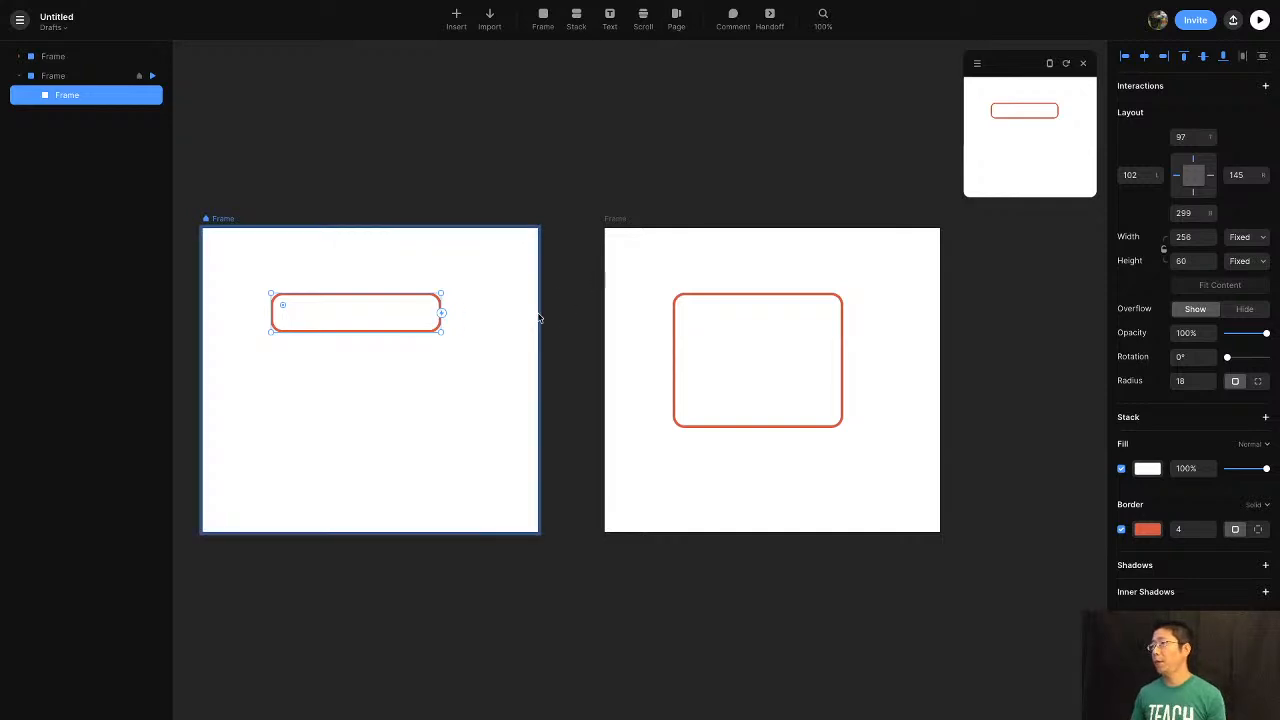
{"action": "scroll", "coordinate": [547, 318], "scroll_direction": "left", "scroll_amount": 1}
{"action": "scroll", "coordinate": [546, 318], "scroll_direction": "left", "scroll_amount": 2}
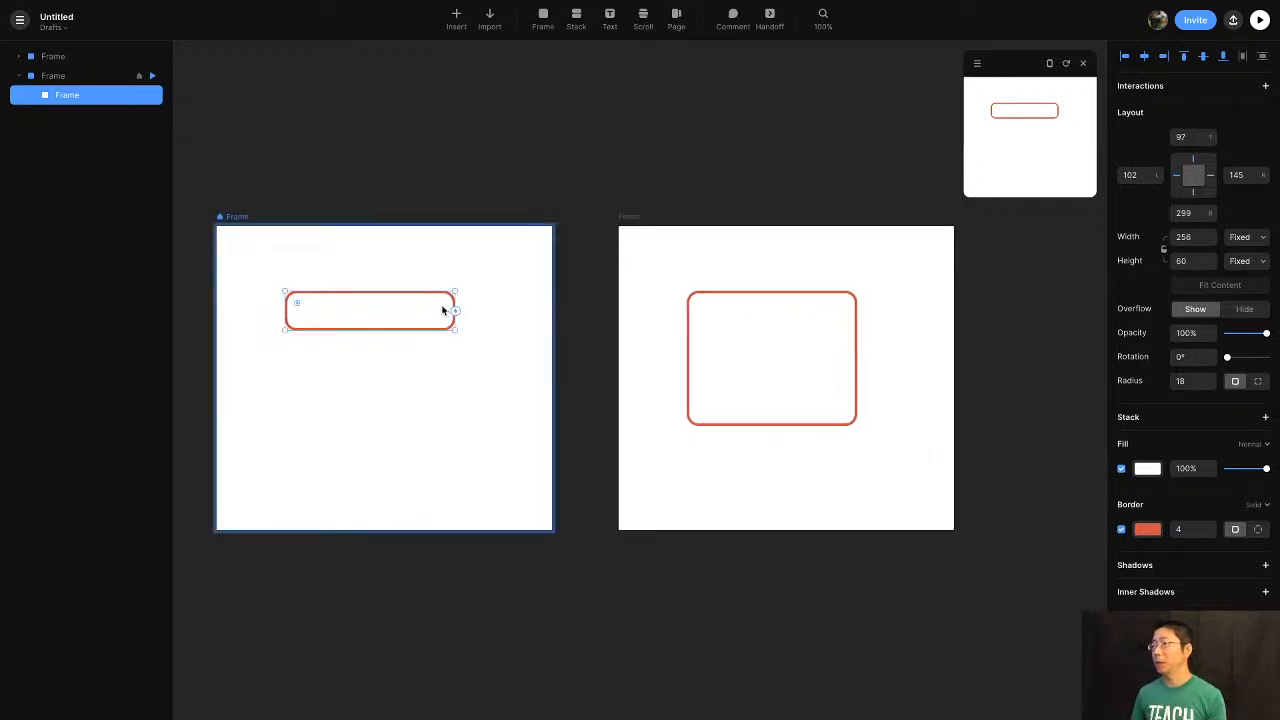
{"action": "left_click_drag", "start_coordinate": [456, 317], "coordinate": [676, 358]}
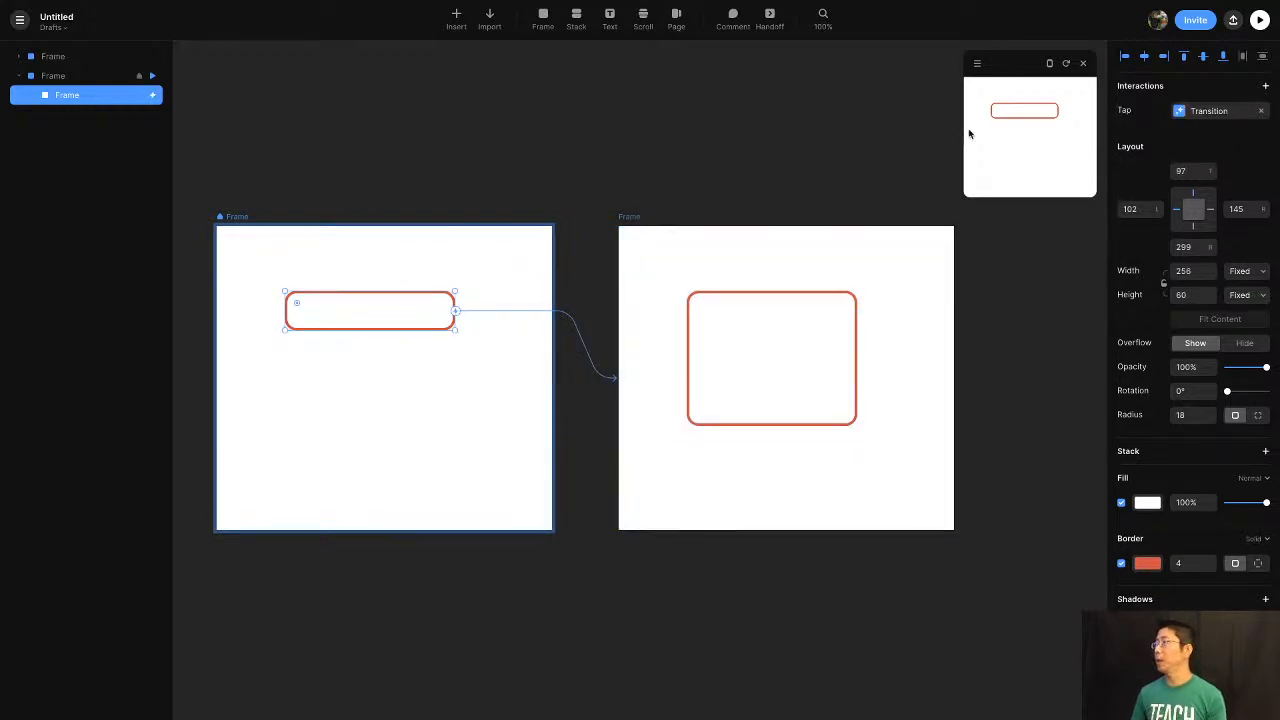
{"action": "left_click", "coordinate": [1031, 121]}
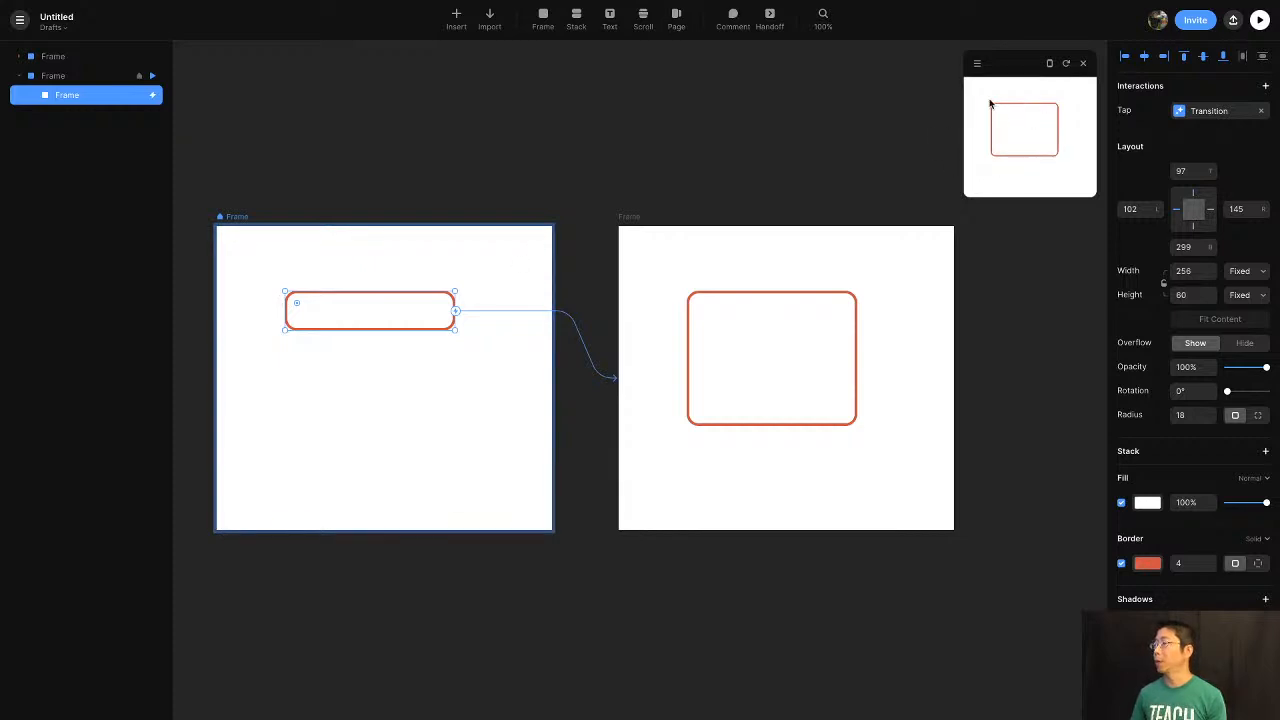
Draw a 24 × 24 frame in the lower-right corner of the small red-bordered box and round it into a circle with radius 12.
{"action": "left_click", "coordinate": [436, 349]}
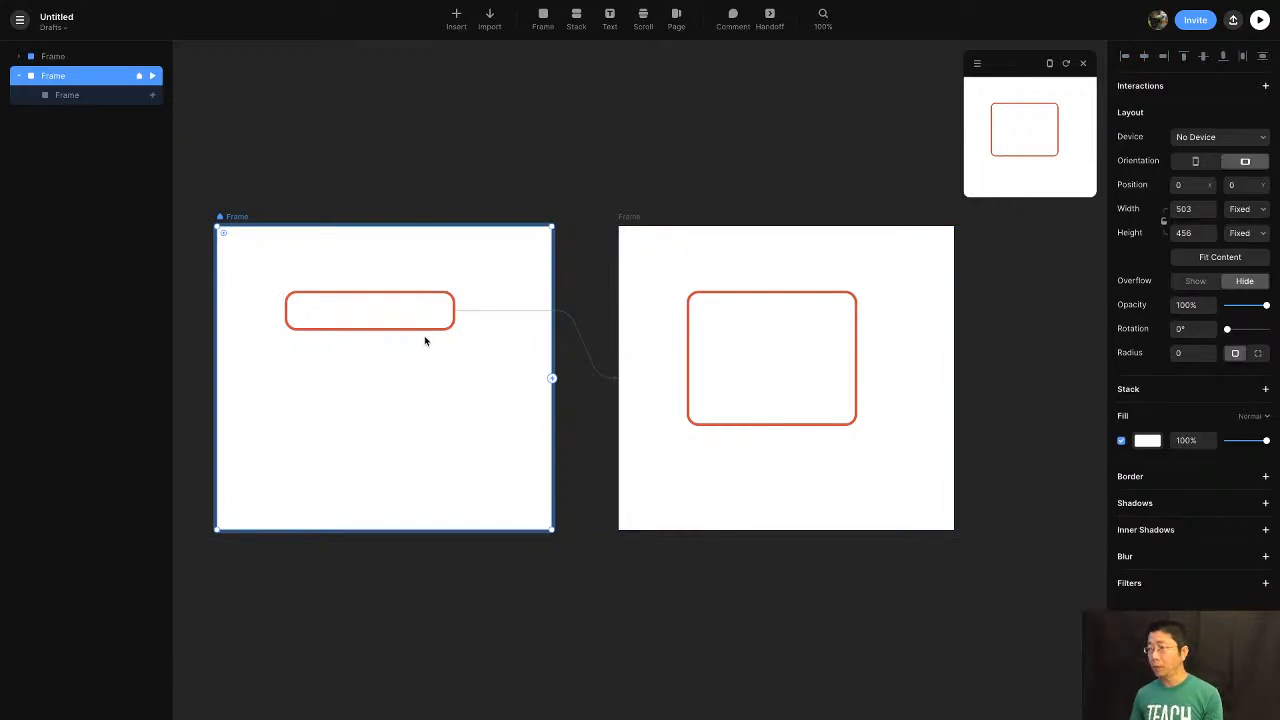
{"action": "scroll", "coordinate": [434, 343], "scroll_direction": "up", "scroll_amount": 5}
{"action": "scroll", "coordinate": [424, 341], "scroll_direction": "up", "scroll_amount": 3}
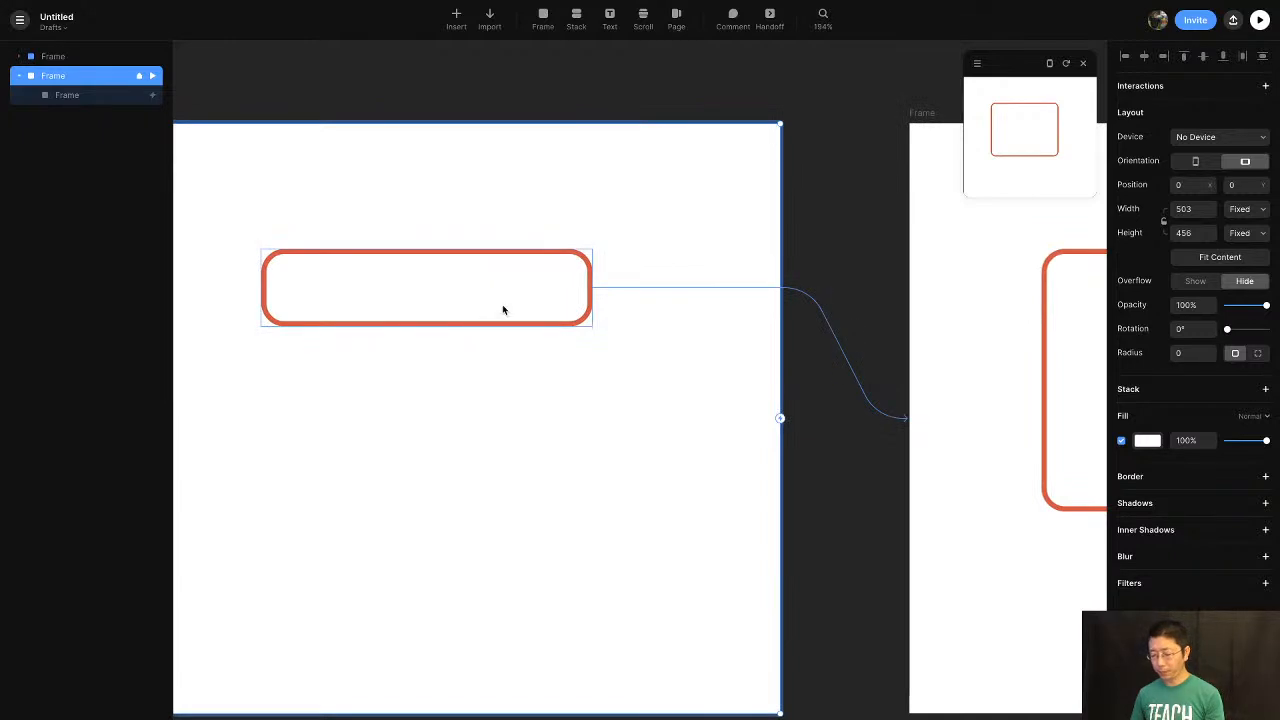
{"action": "key", "text": "f"}
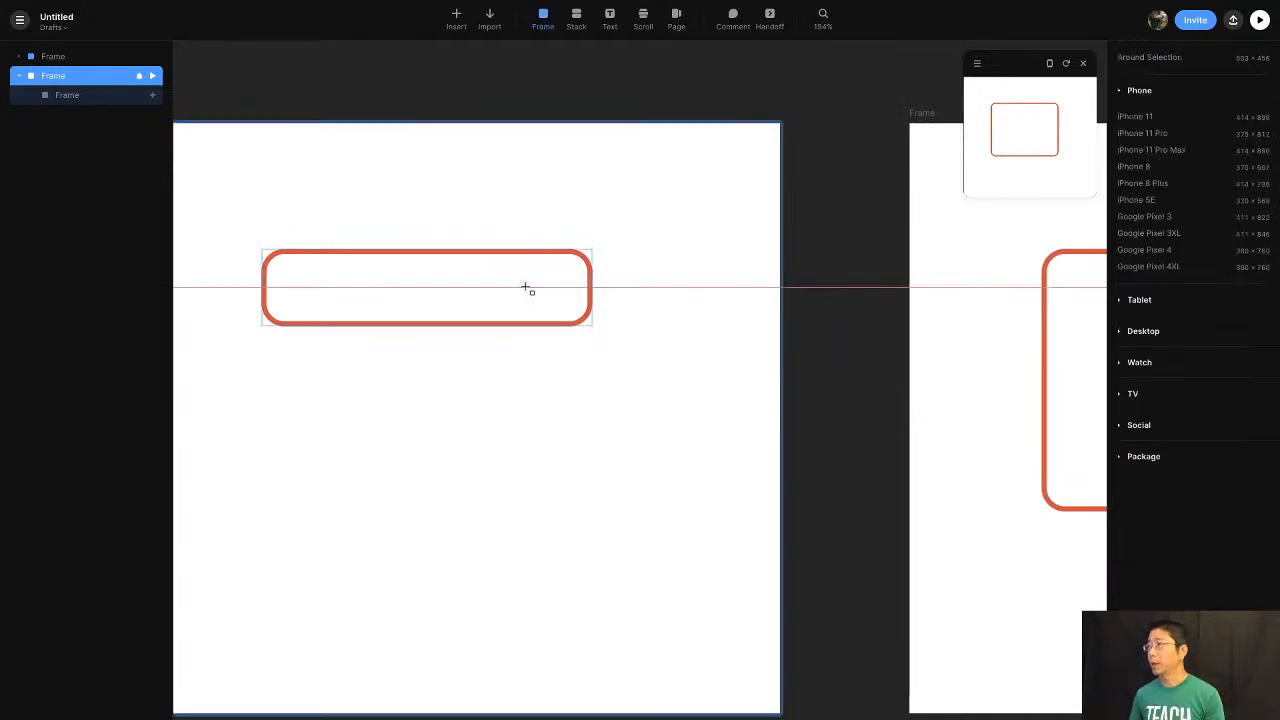
{"action": "left_click_drag", "start_coordinate": [539, 288], "coordinate": [572, 320]}
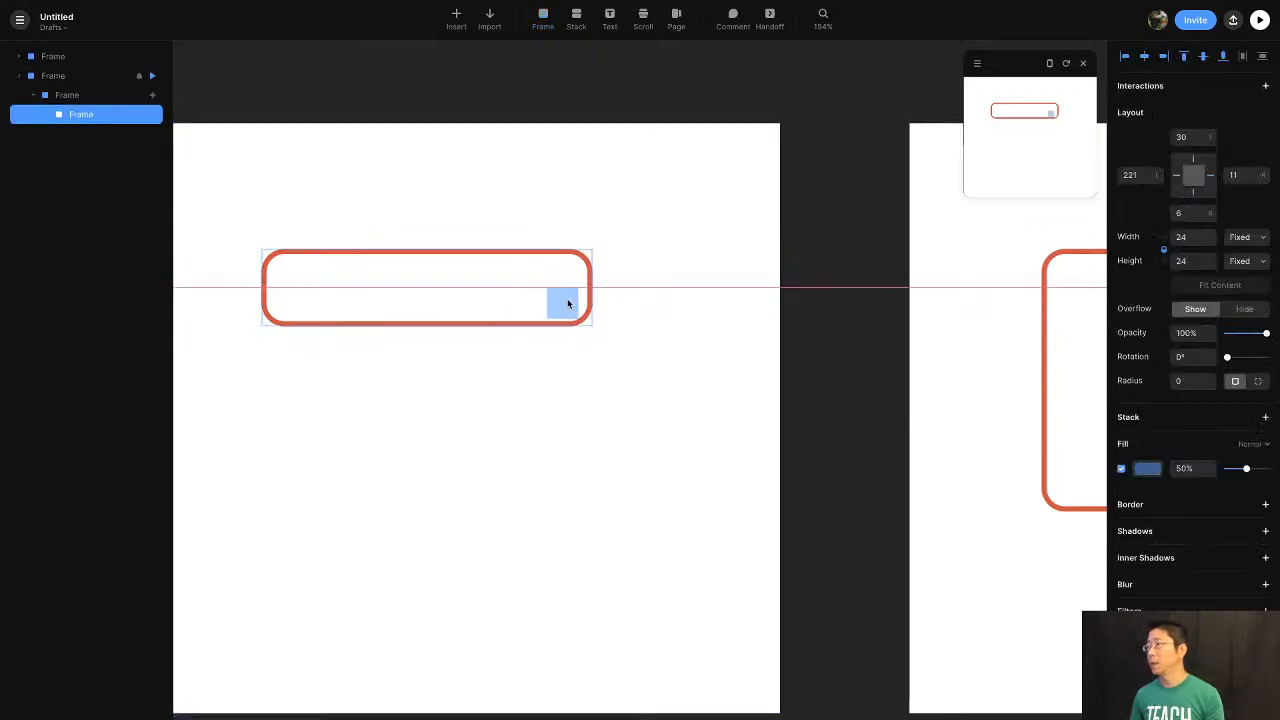
{"action": "left_click_drag", "start_coordinate": [554, 297], "coordinate": [572, 312]}
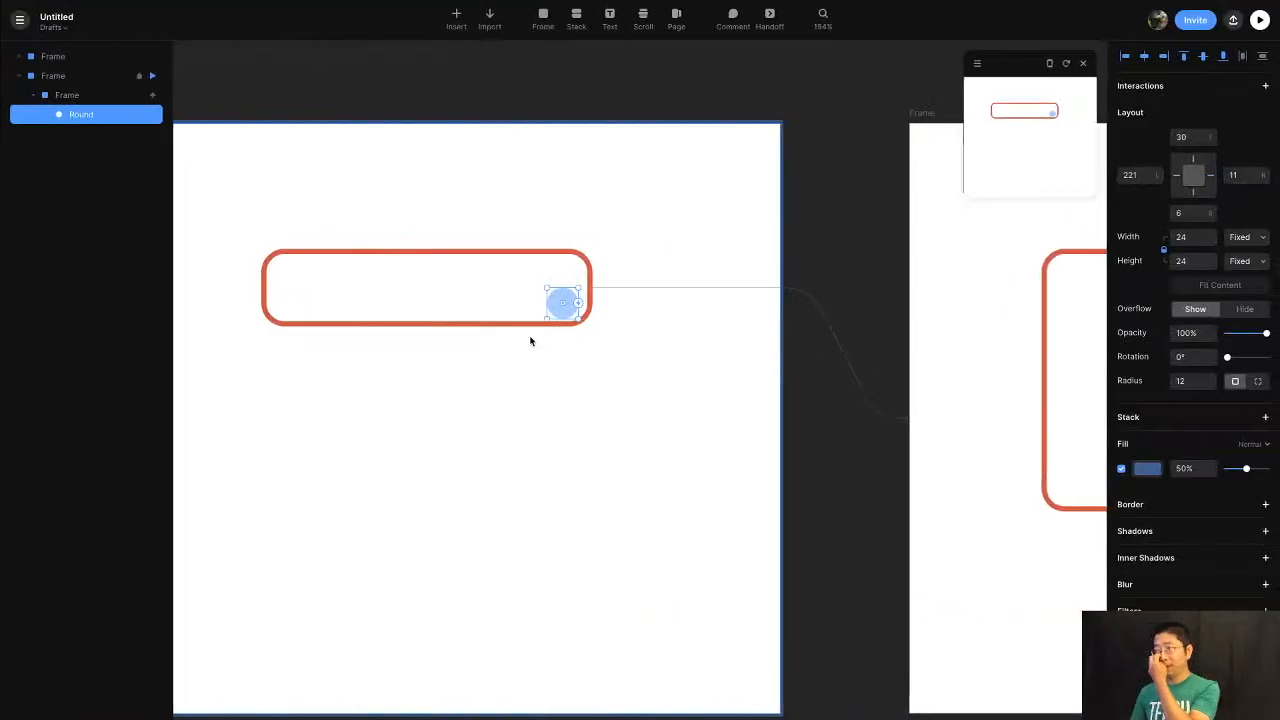
Insert an Icon Set component into the small blue circle.
{"action": "scroll", "coordinate": [583, 322], "scroll_direction": "down", "scroll_amount": 3}
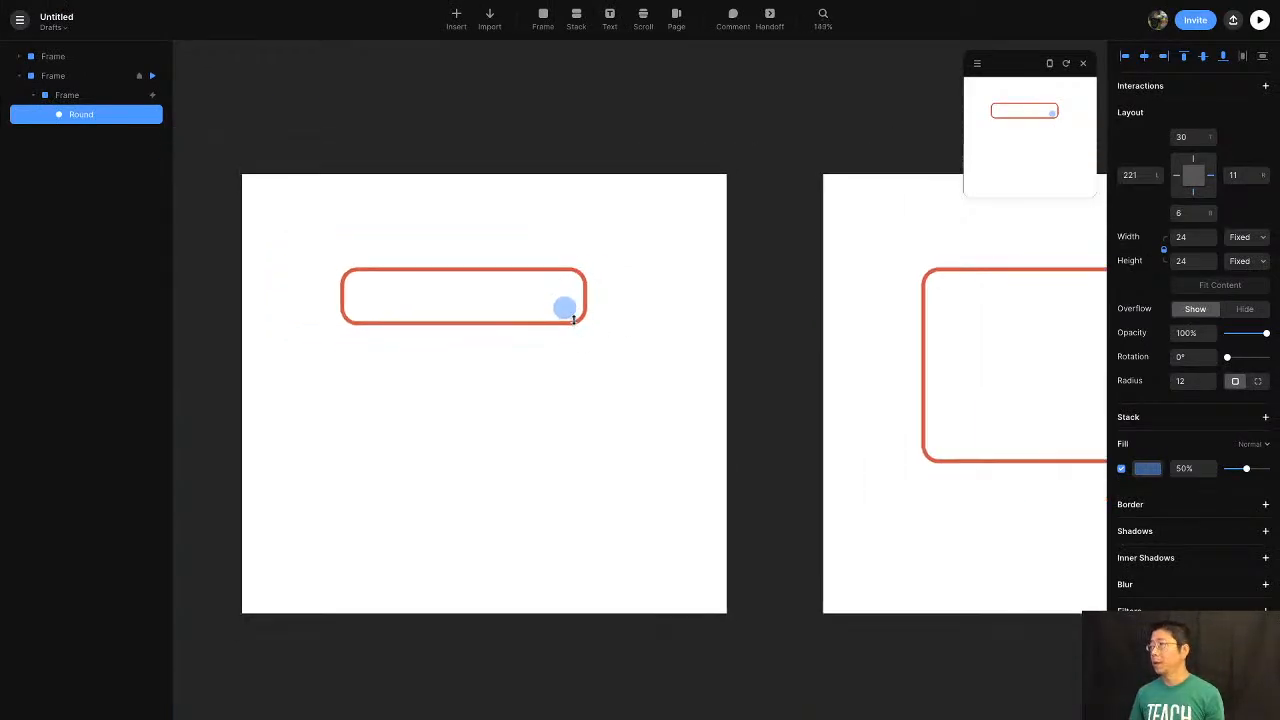
{"action": "scroll", "coordinate": [580, 321], "scroll_direction": "up", "scroll_amount": 8}
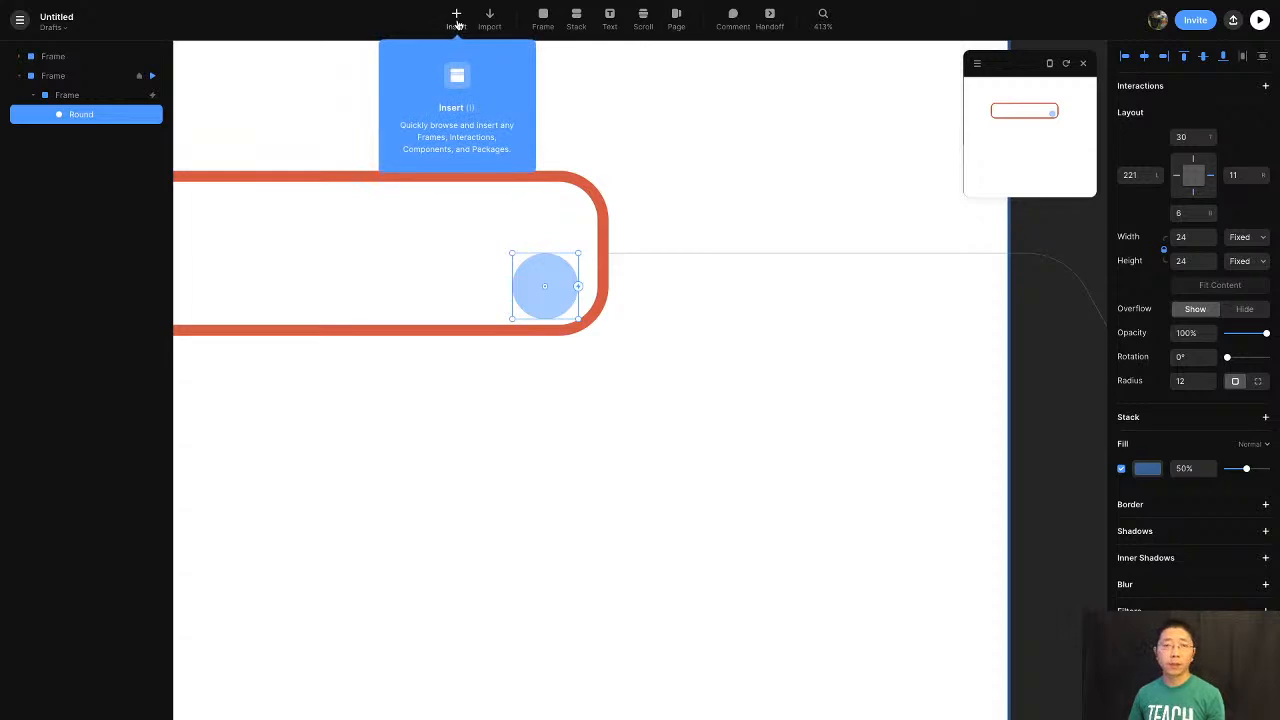
{"action": "key", "text": "i"}
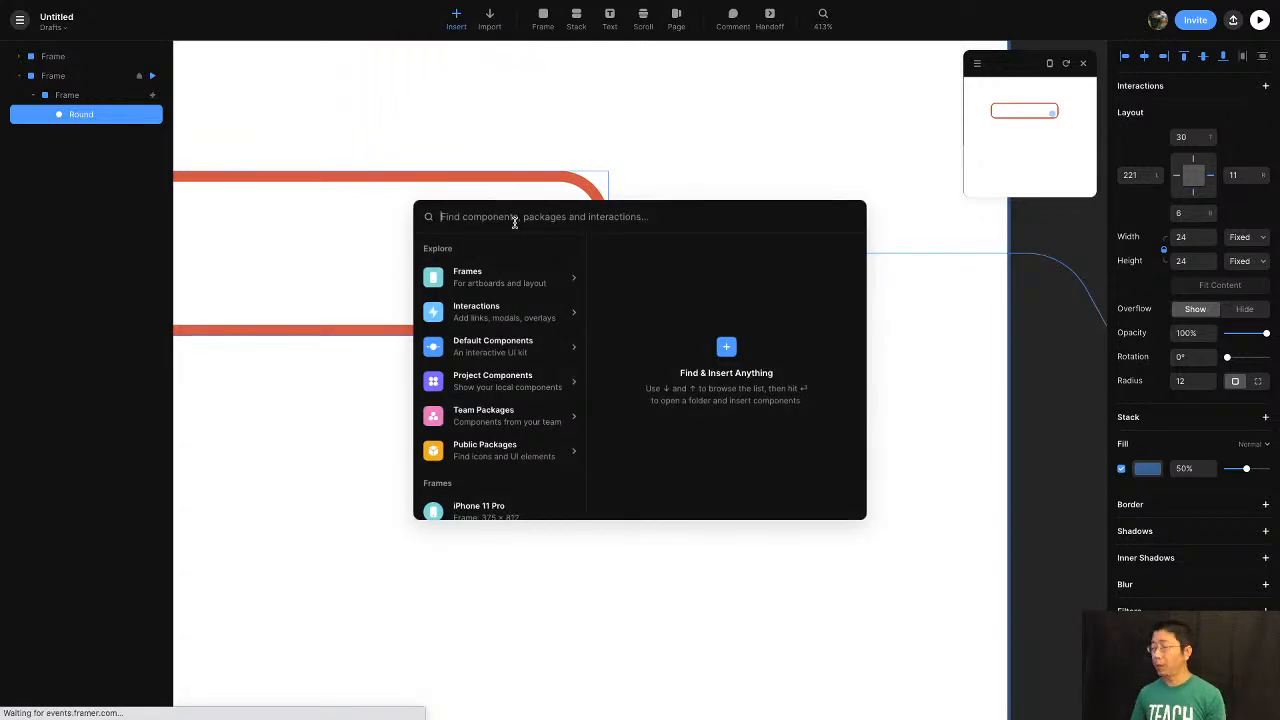
{"action": "type", "text": "icon"}
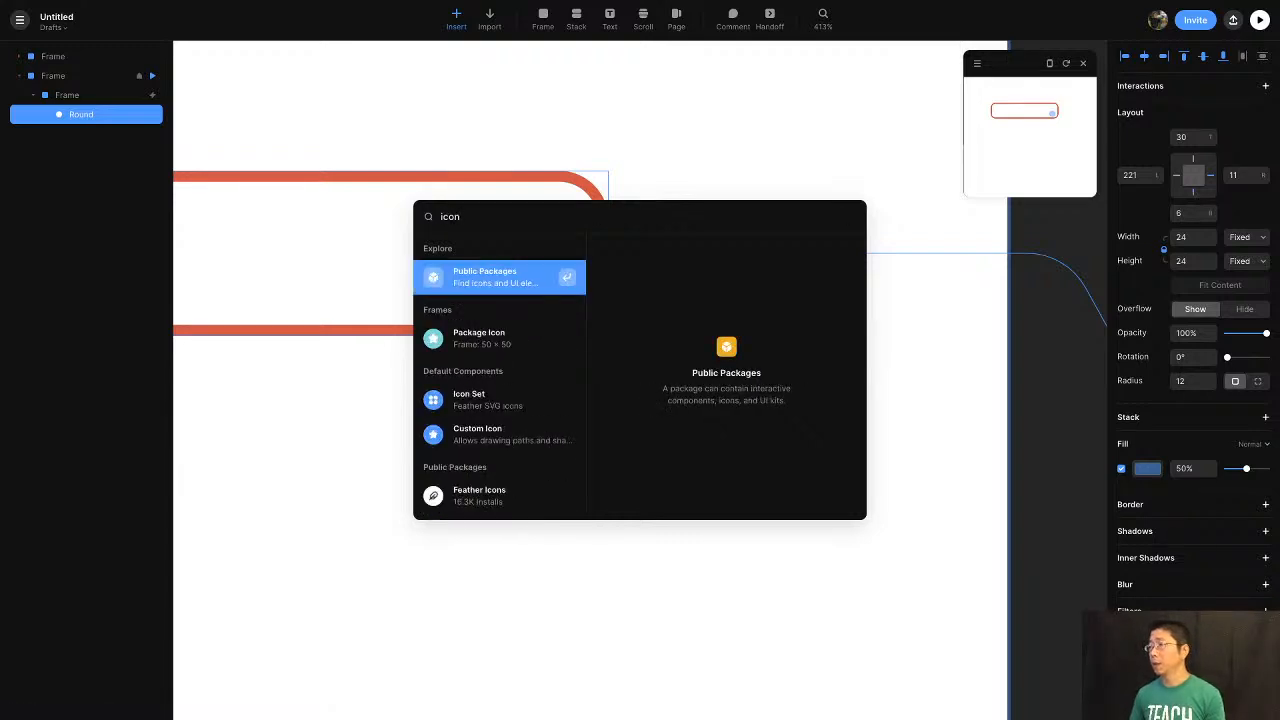
{"action": "left_click", "coordinate": [465, 402]}
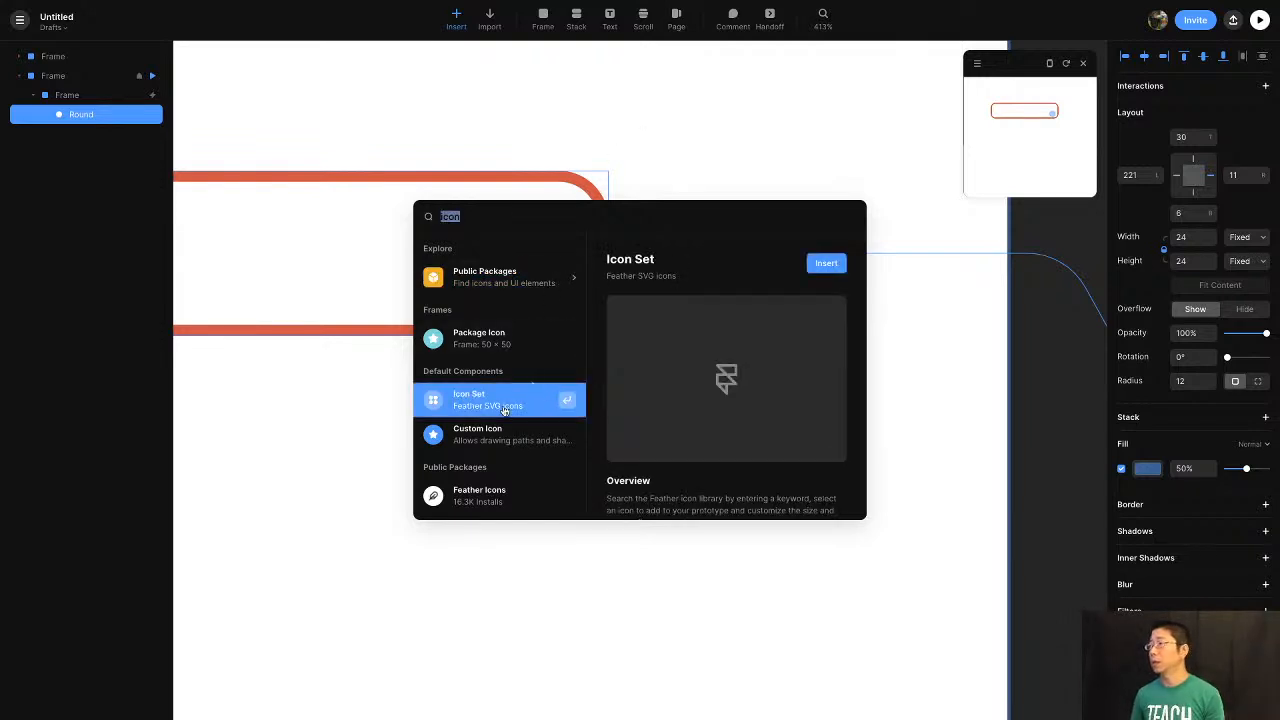
{"action": "key", "text": "Return"}
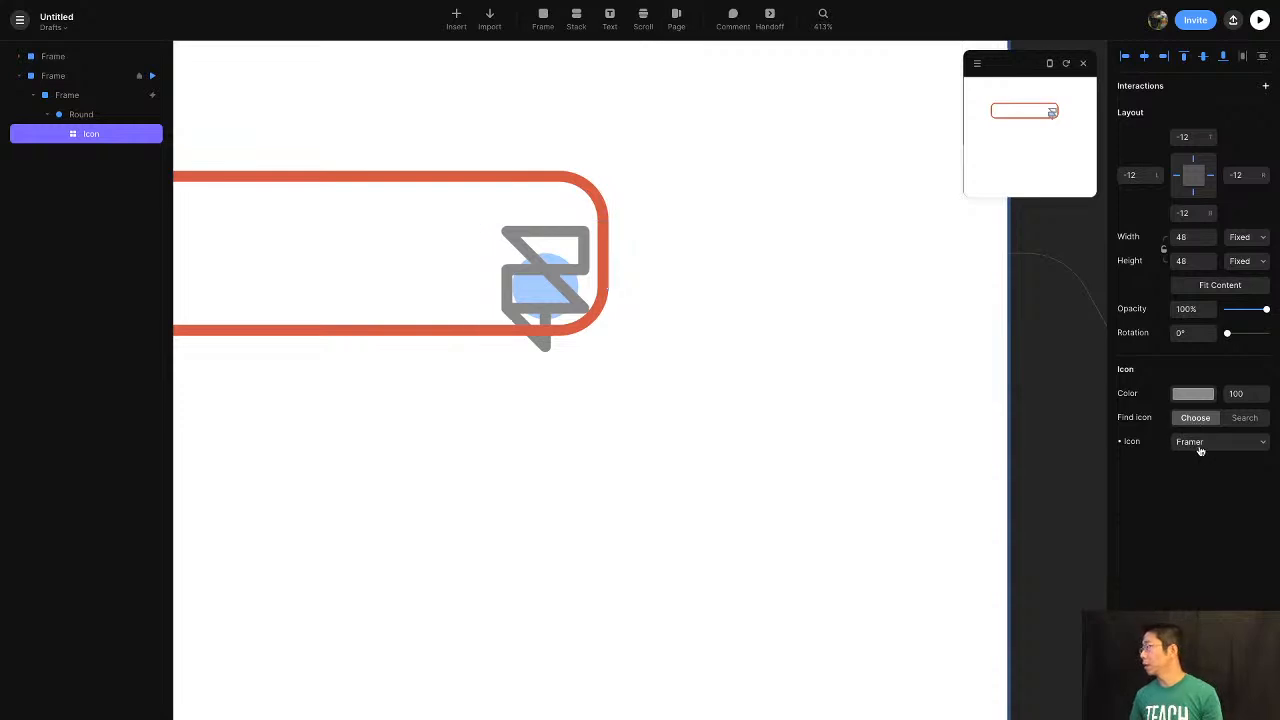
Change the inserted icon to ArrowUp.
{"action": "left_click", "coordinate": [1218, 446]}
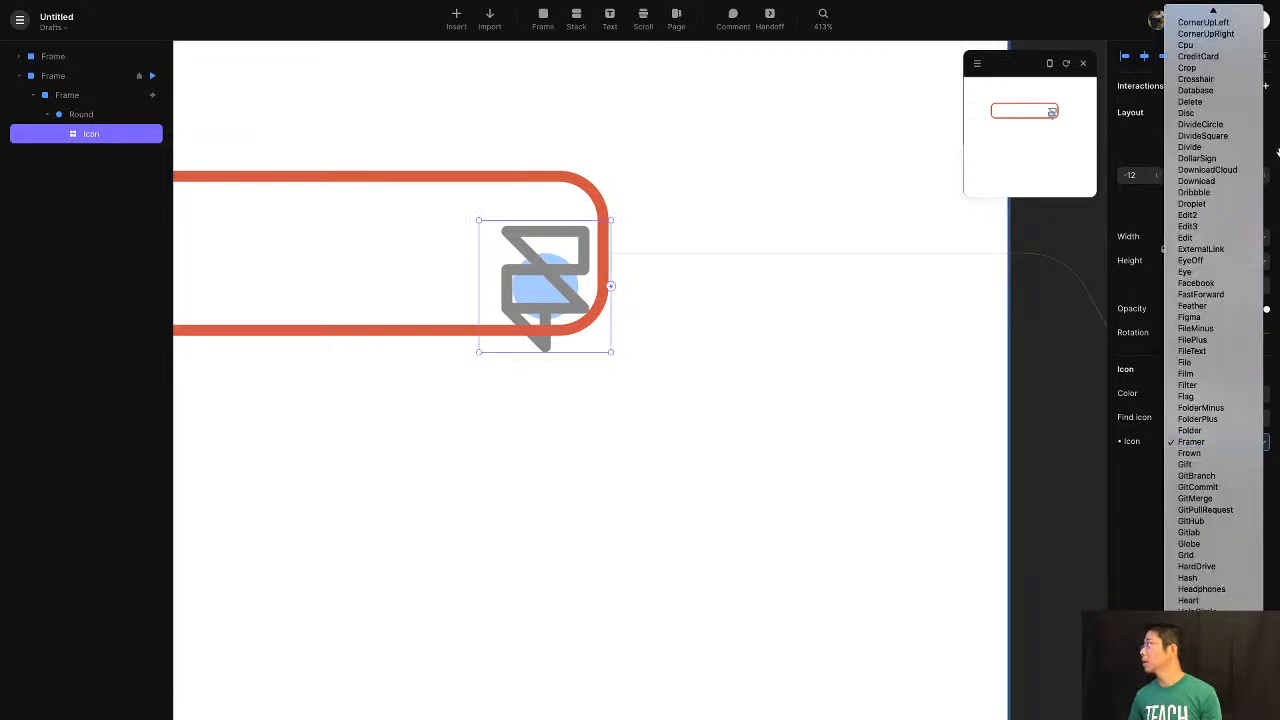
{"action": "scroll", "coordinate": [1210, 162], "scroll_direction": "up", "scroll_amount": 5}
{"action": "scroll", "coordinate": [1213, 162], "scroll_direction": "up", "scroll_amount": 3}
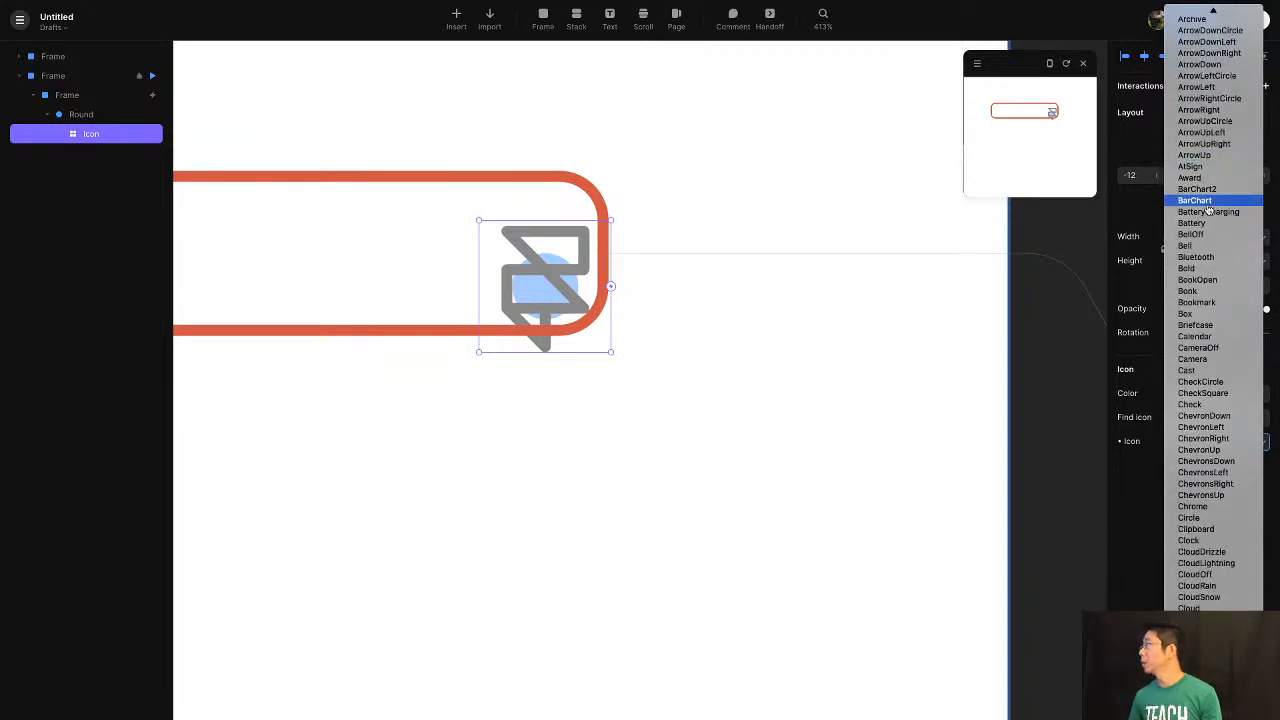
{"action": "scroll", "coordinate": [1220, 155], "scroll_direction": "up", "scroll_amount": 3}
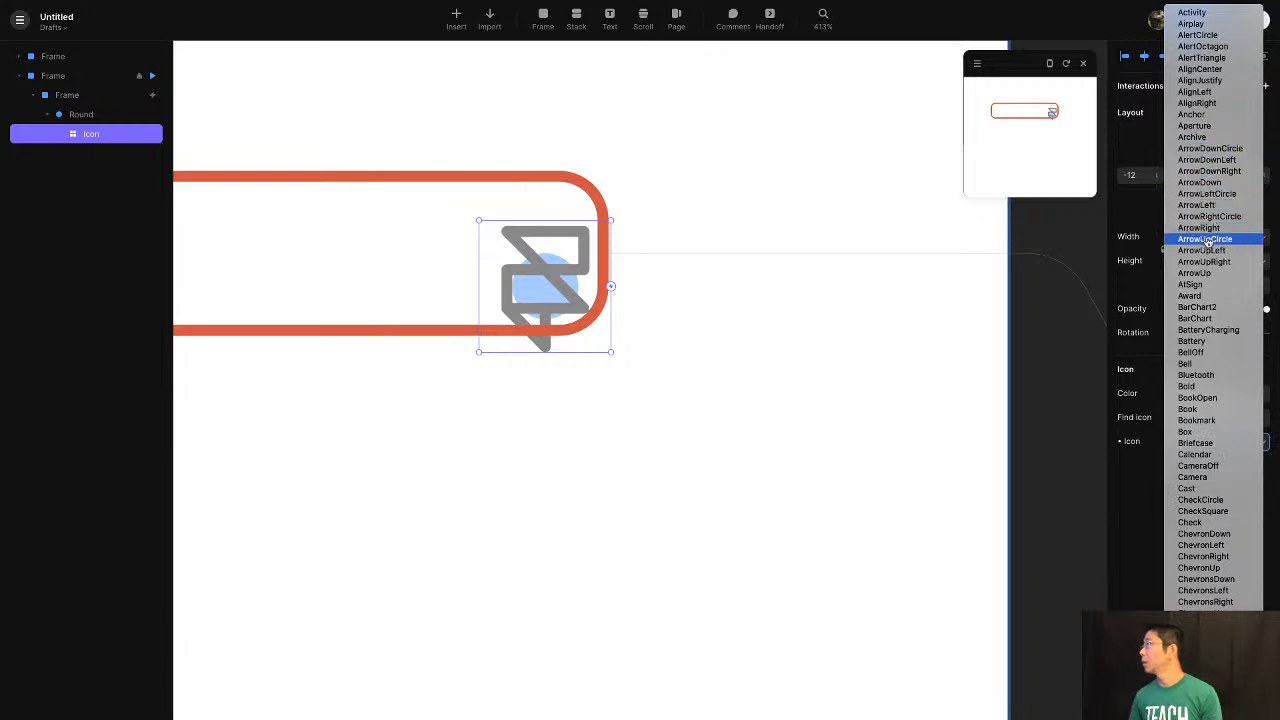
{"action": "left_click", "coordinate": [1210, 276]}
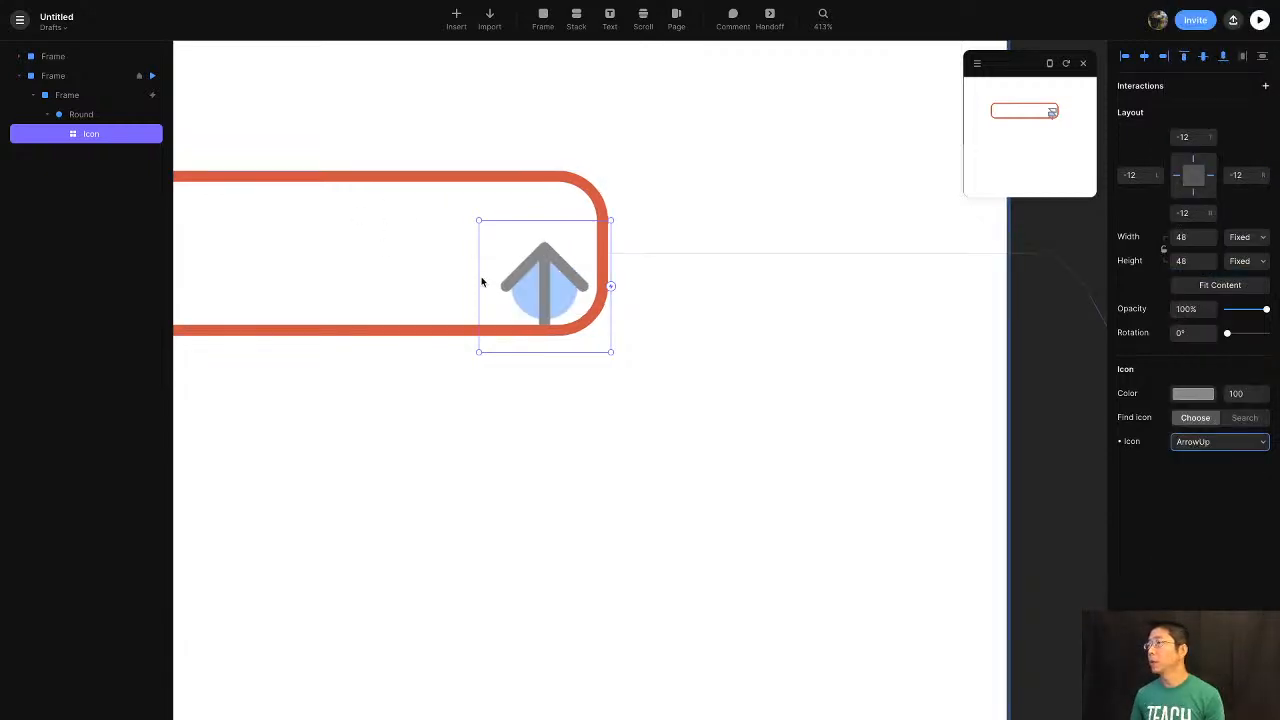
Shrink the arrow icon to about 21 × 28 and position it within the blue circle.
{"action": "left_click_drag", "start_coordinate": [467, 220], "coordinate": [527, 274]}
{"action": "scroll", "coordinate": [497, 245], "scroll_direction": "up", "scroll_amount": 1}
{"action": "scroll", "coordinate": [770, 280], "scroll_direction": "right", "scroll_amount": 3}
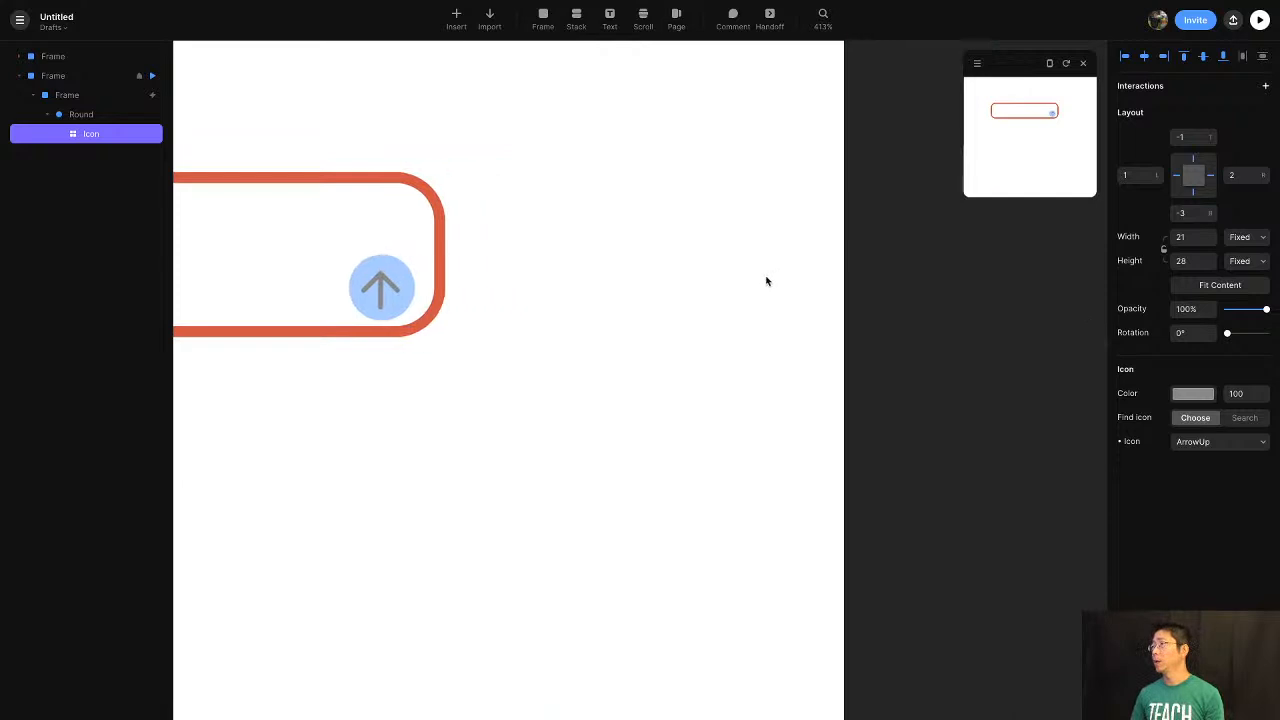
{"action": "scroll", "coordinate": [743, 280], "scroll_direction": "left", "scroll_amount": 5}
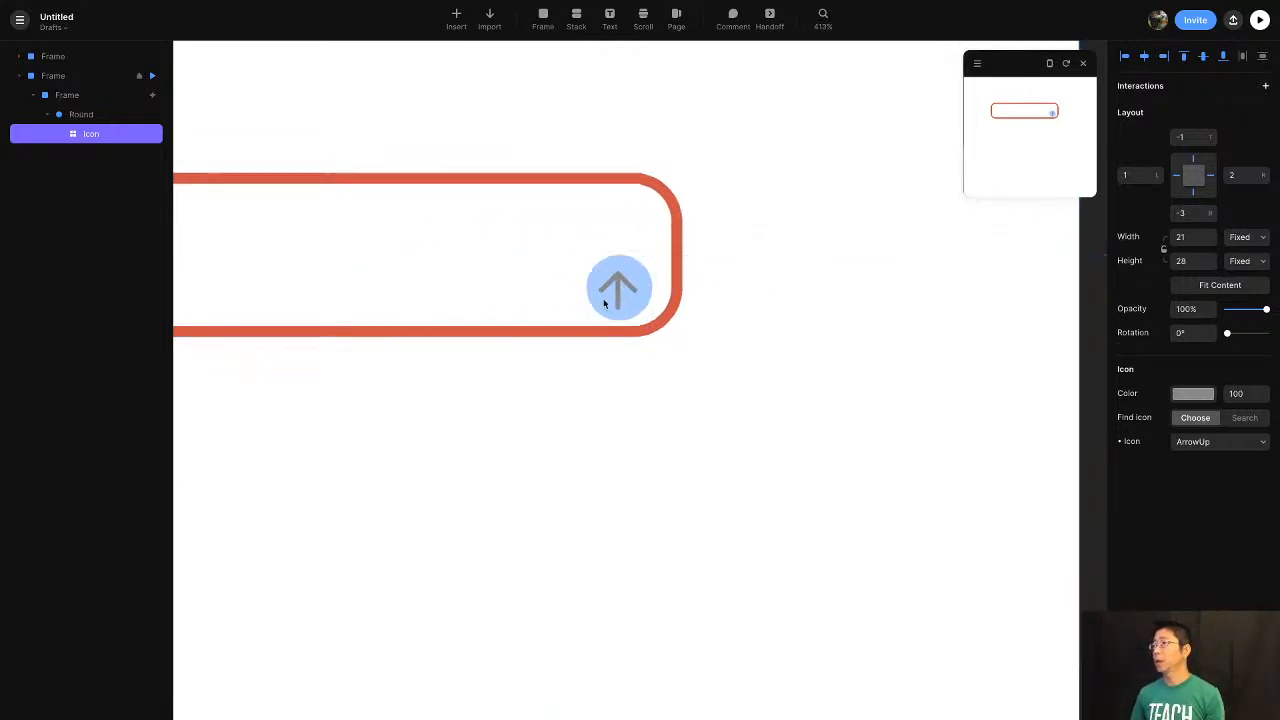
Try to copy only the arrow icon into the second screen's red-bordered box.
{"action": "scroll", "coordinate": [604, 303], "scroll_direction": "down", "scroll_amount": 8}
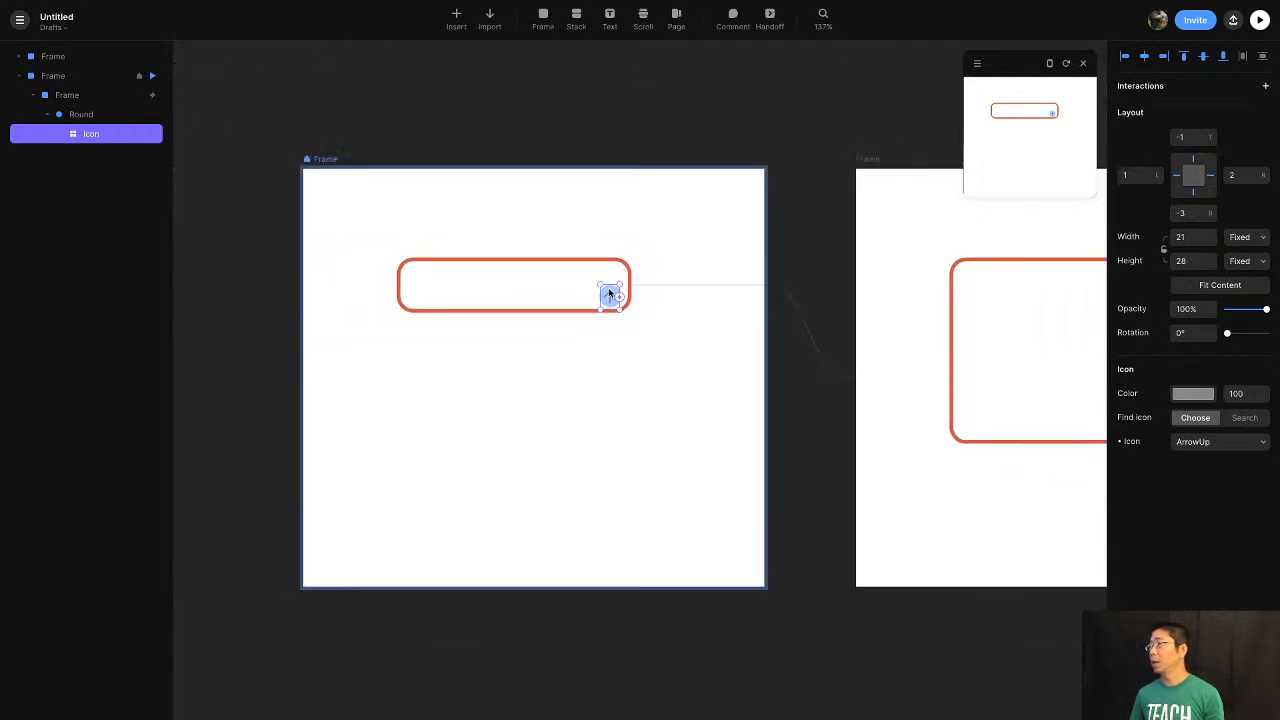
{"action": "key", "text": "super+c"}
{"action": "scroll", "coordinate": [640, 300], "scroll_direction": "right", "scroll_amount": 5}
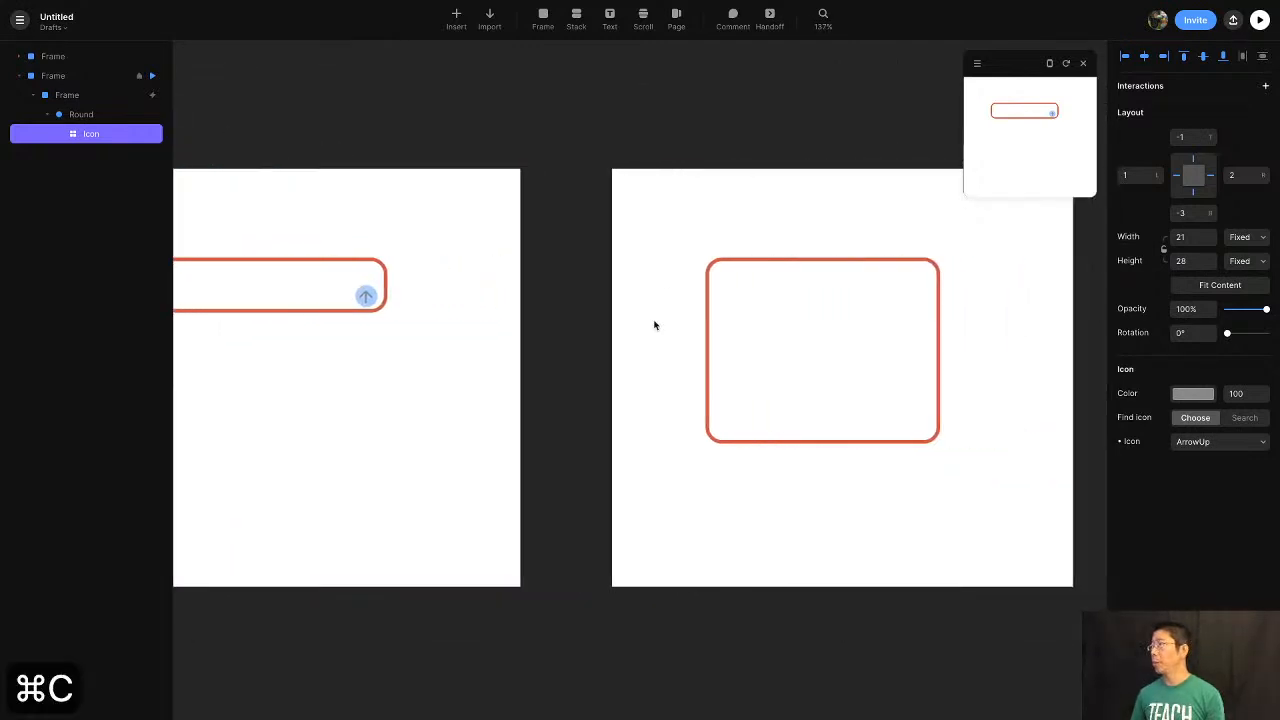
{"action": "left_click", "coordinate": [812, 427]}
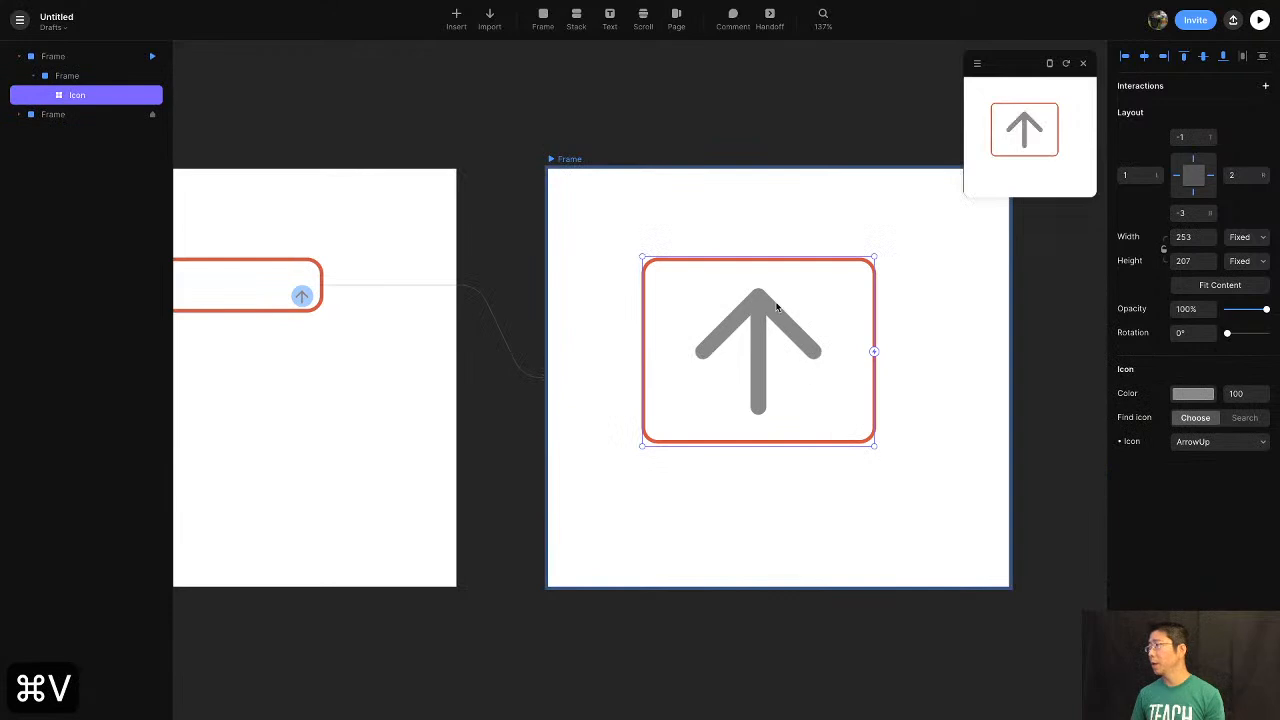
{"action": "key", "text": "super+z"}
Copy the blue circle together with its arrow icon into the second screen's tall red-bordered box.
{"action": "left_click", "coordinate": [20, 95]}
{"action": "left_click", "coordinate": [88, 136]}
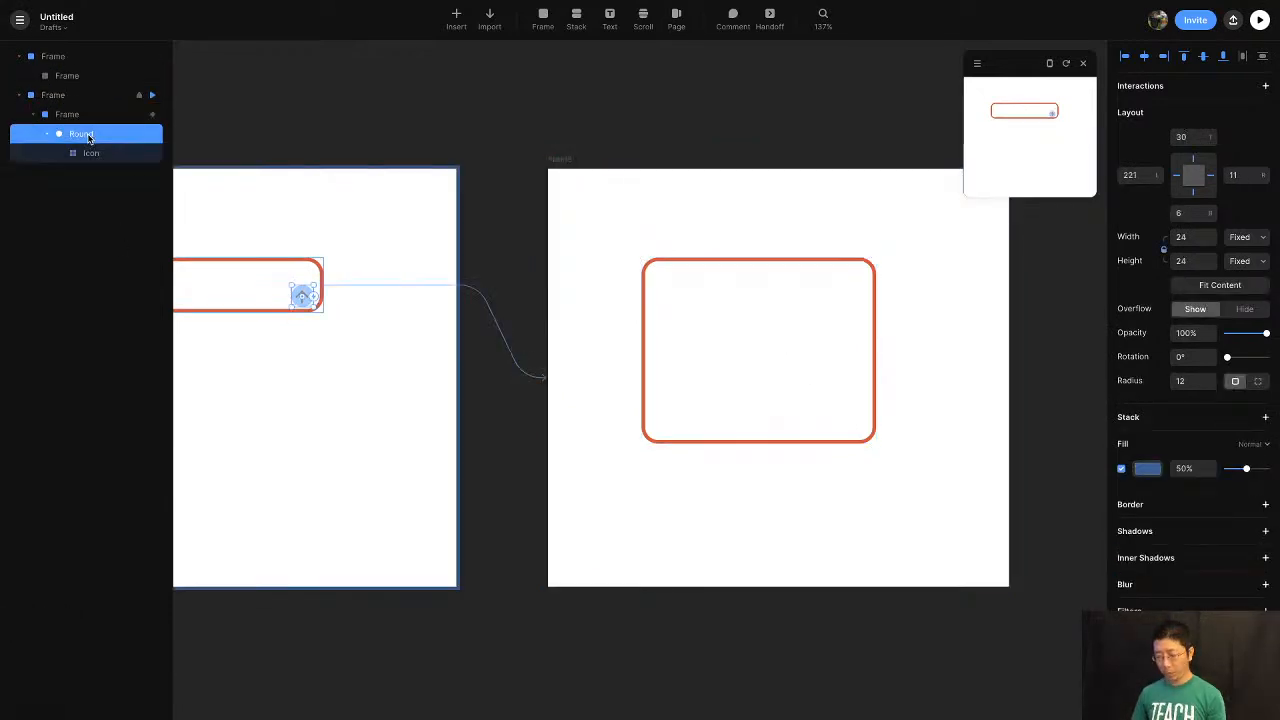
{"action": "key", "text": "super+c"}
{"action": "left_click", "coordinate": [747, 361]}
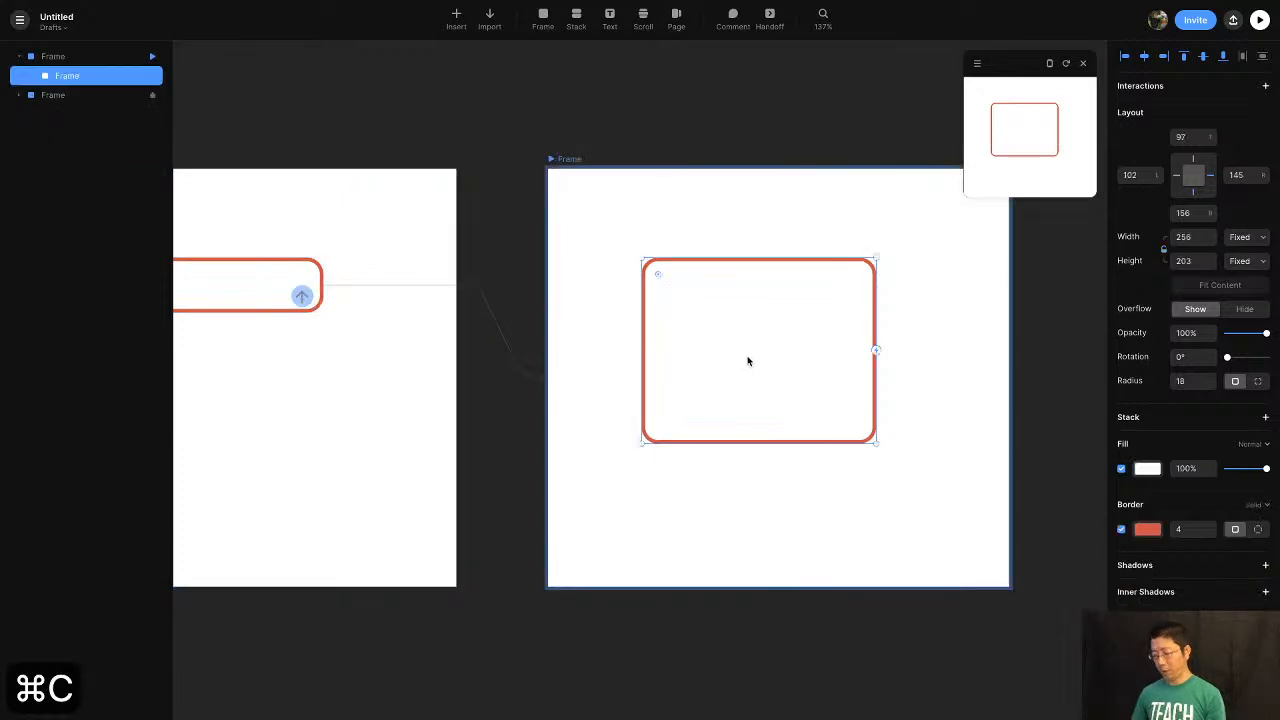
{"action": "key", "text": "super+v"}
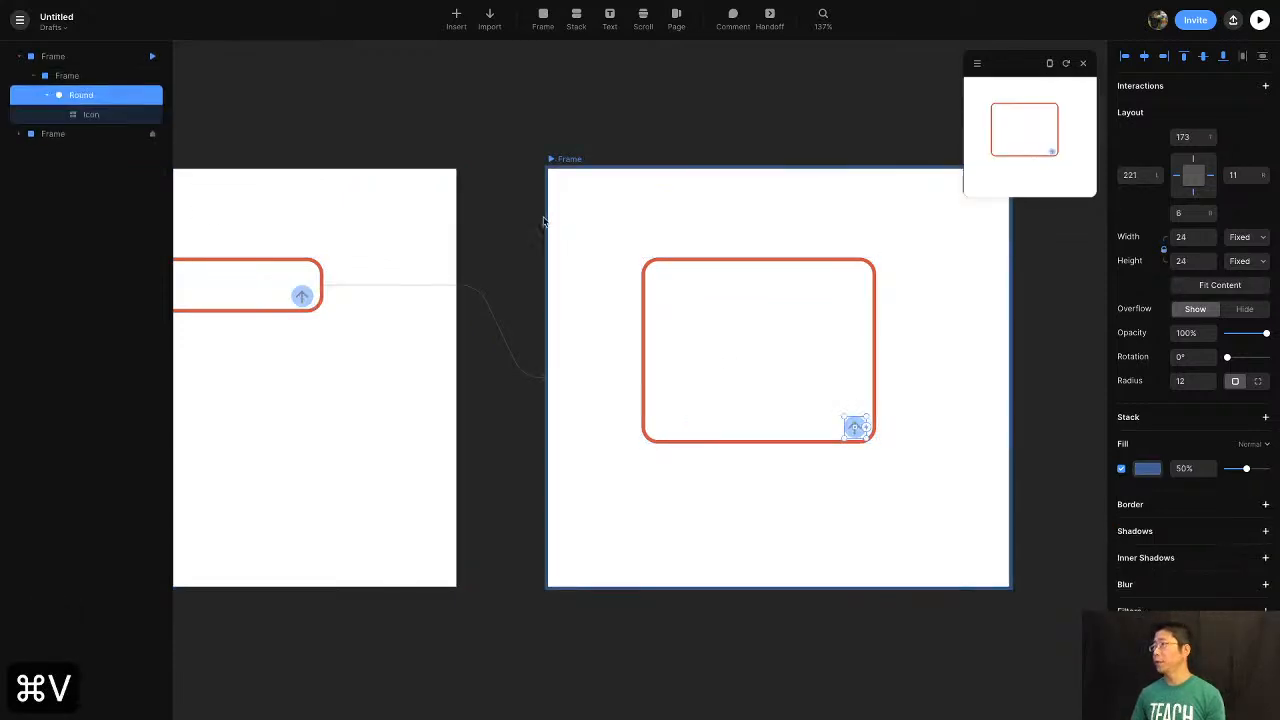
Enlarge the preview, test the tap transition on the first screen's box, and close the preview.
{"action": "left_click", "coordinate": [331, 243]}
{"action": "left_click_drag", "start_coordinate": [964, 196], "coordinate": [608, 618]}
{"action": "left_click", "coordinate": [864, 281]}
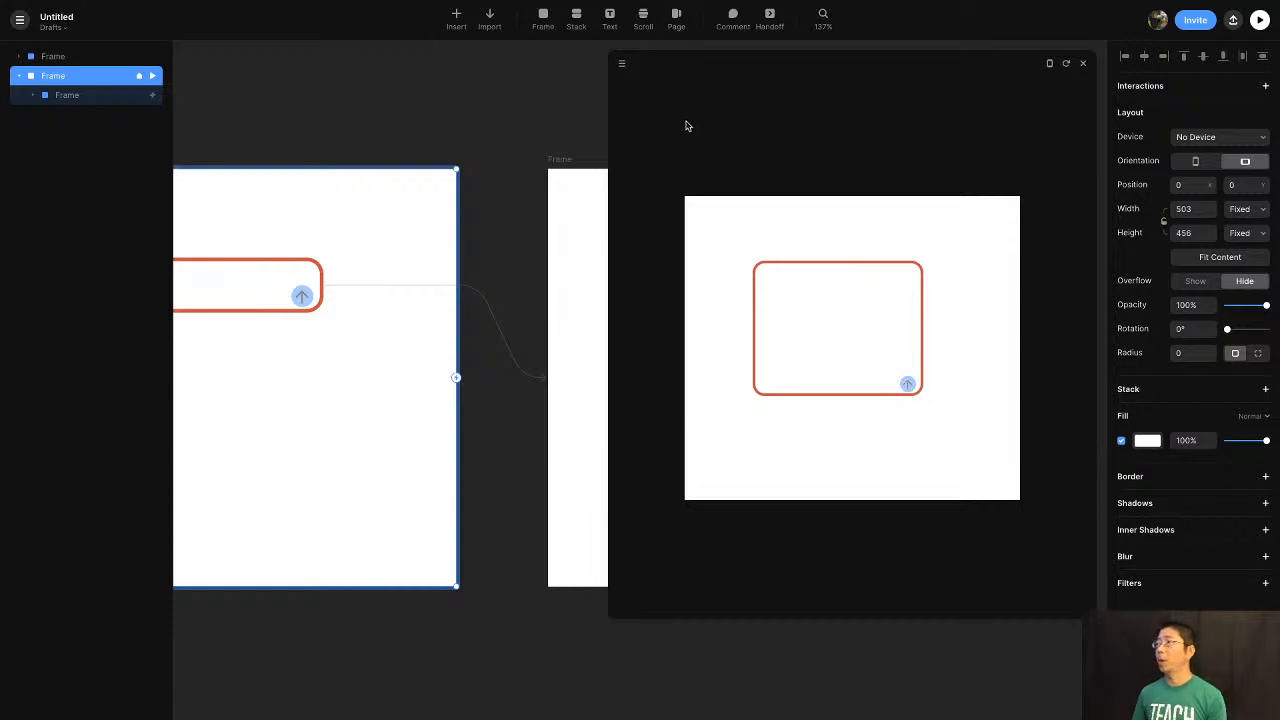
{"action": "left_click", "coordinate": [450, 118]}
{"action": "left_click", "coordinate": [303, 295]}
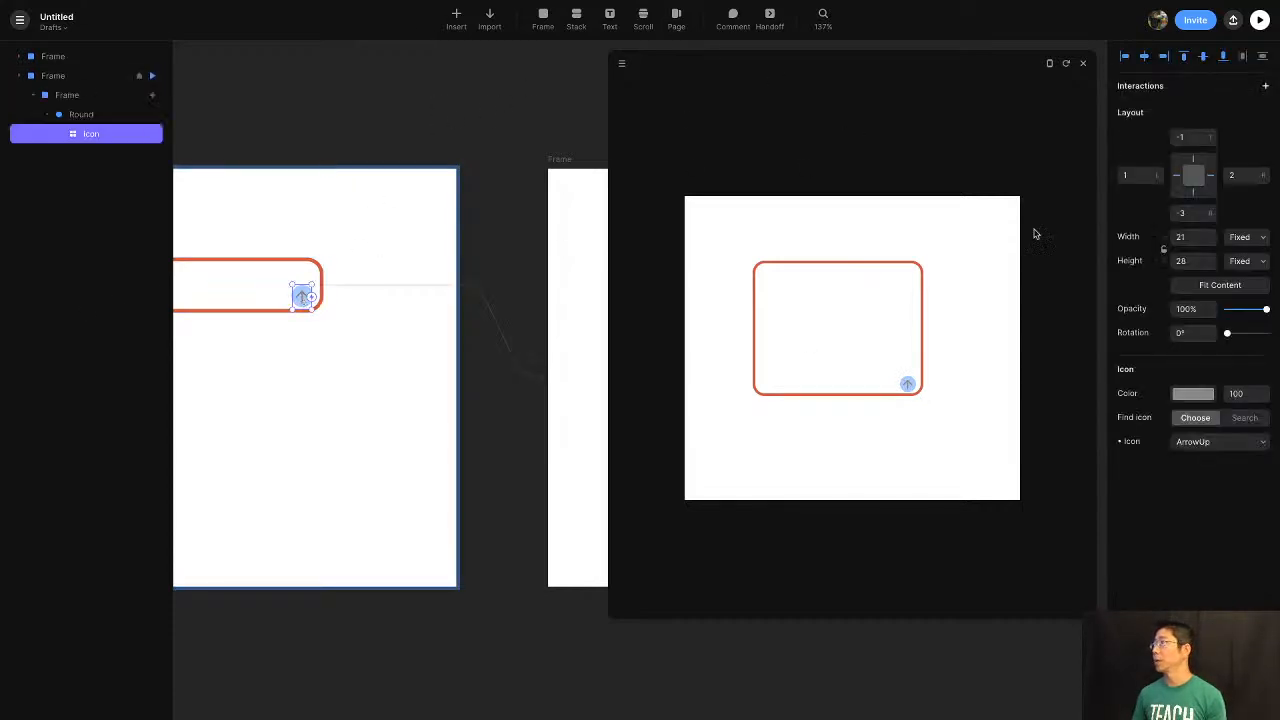
{"action": "scroll", "coordinate": [297, 258], "scroll_direction": "left", "scroll_amount": 3}
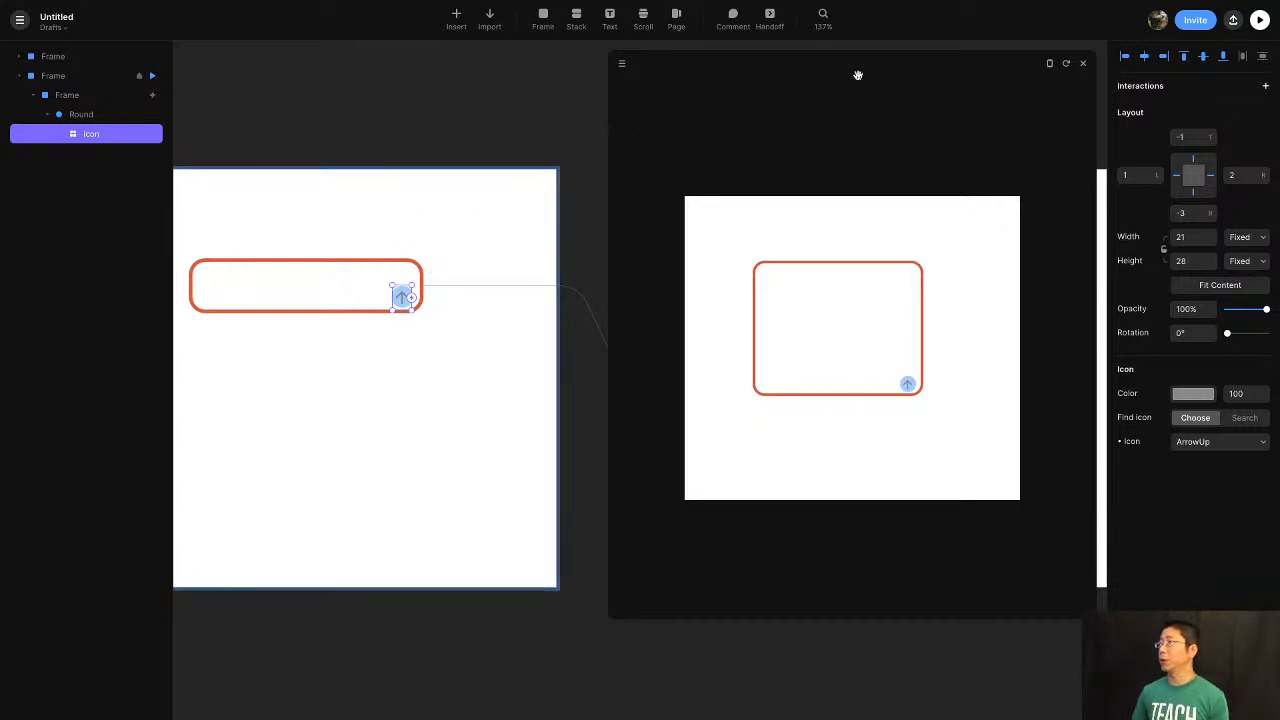
{"action": "left_click", "coordinate": [1083, 64]}
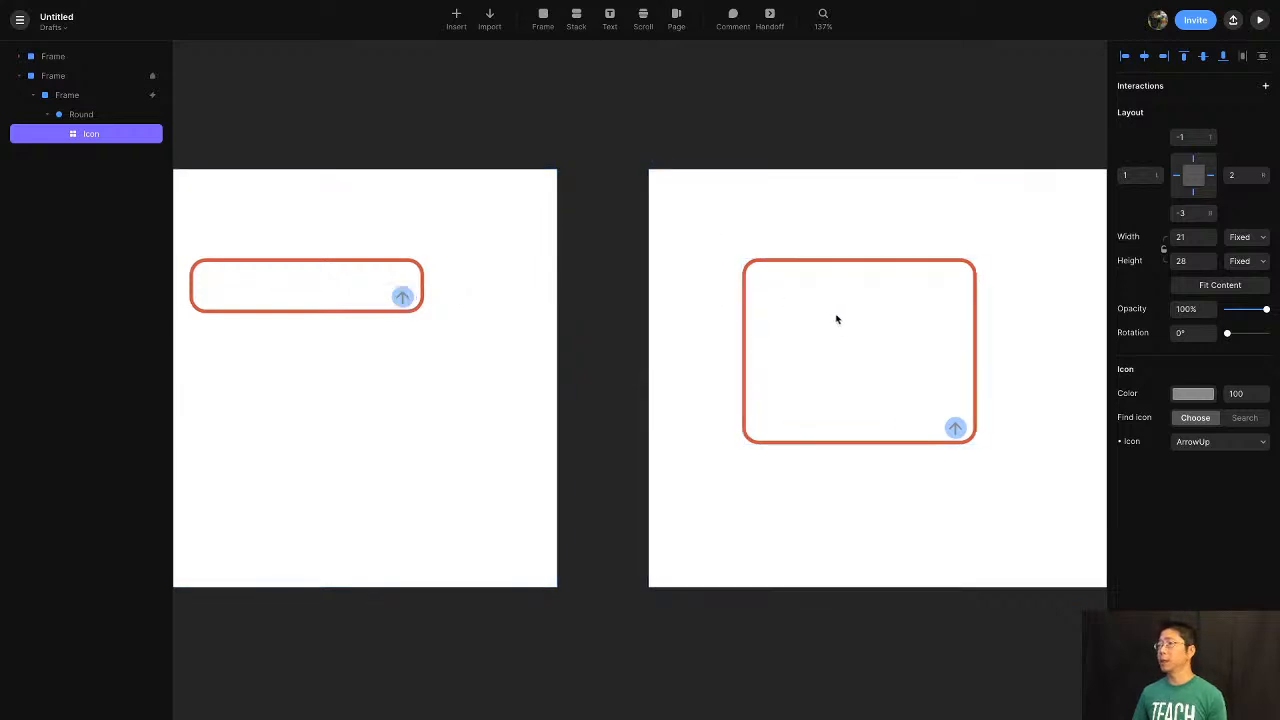
Draw a frame about 89 × 75 below the first screen's red-bordered box and round its corners to a radius of 11.
{"action": "key", "text": "ctrl+Left"}
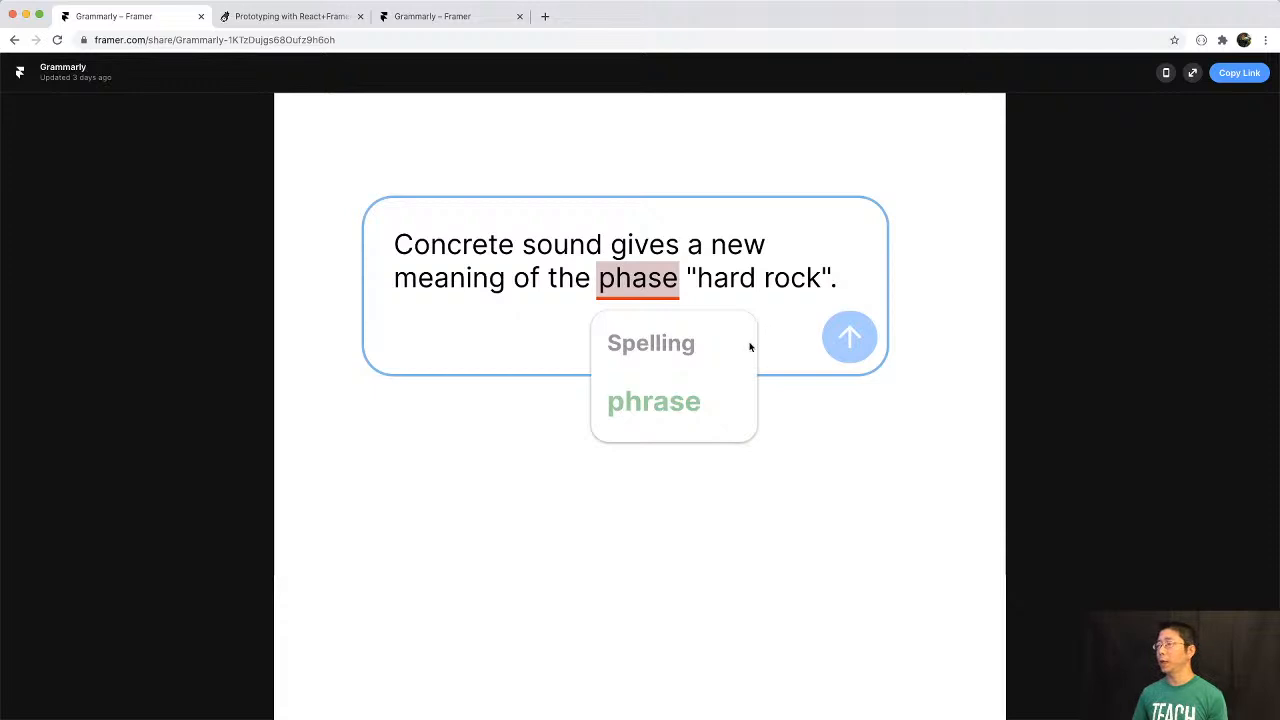
{"action": "key", "text": "ctrl+Right"}
{"action": "left_click", "coordinate": [335, 362]}
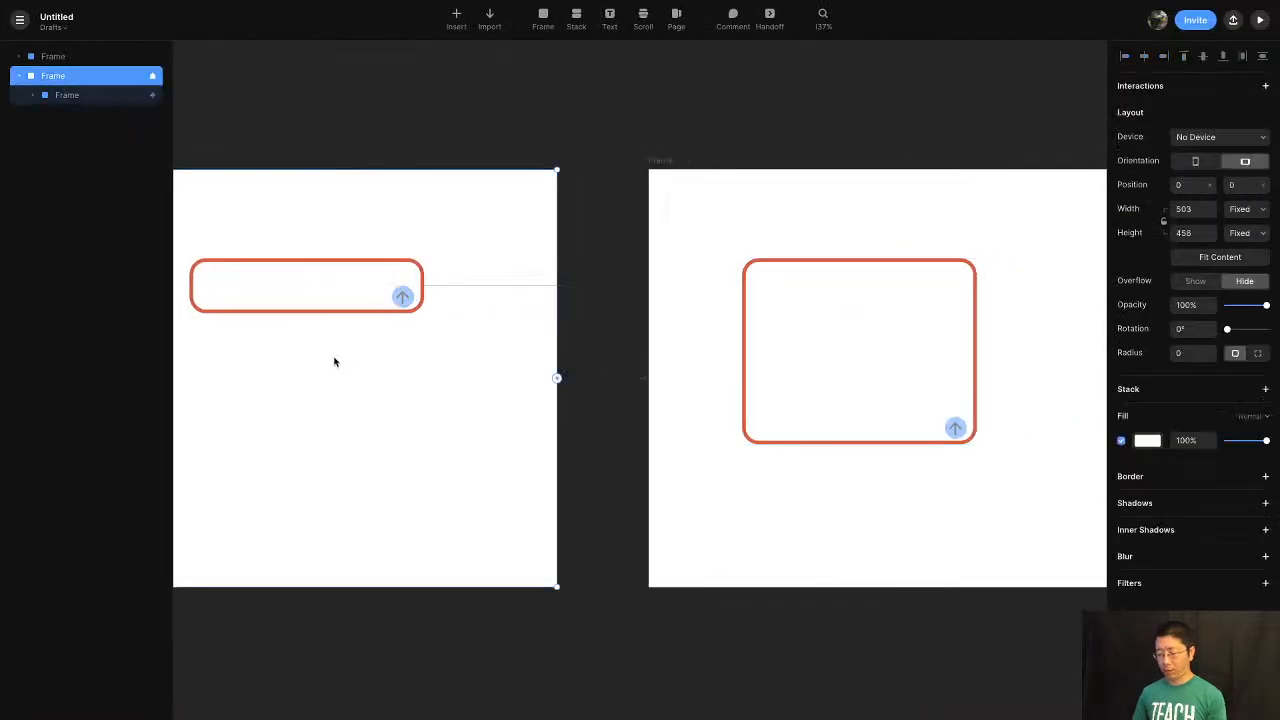
{"action": "key", "text": "f"}
{"action": "mouse_move", "coordinate": [327, 316]}
{"action": "left_mouse_down"}
{"action": "mouse_move", "coordinate": [408, 386]}
{"action": "mouse_move", "coordinate": [339, 362]}
{"action": "mouse_move", "coordinate": [349, 366]}
{"action": "mouse_move", "coordinate": [321, 341]}
{"action": "left_mouse_up"}
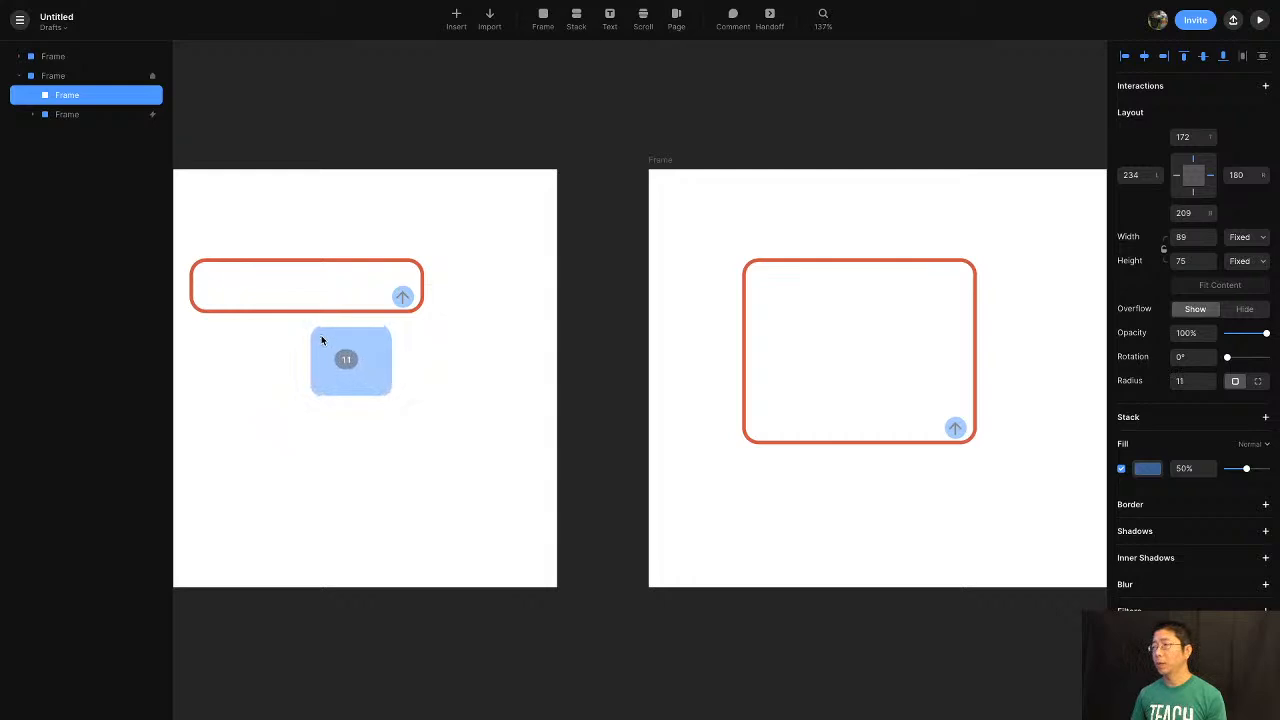
Set the new rounded frame's fill to solid white, FFFFFF, at 100% opacity.
{"action": "left_click", "coordinate": [1152, 470]}
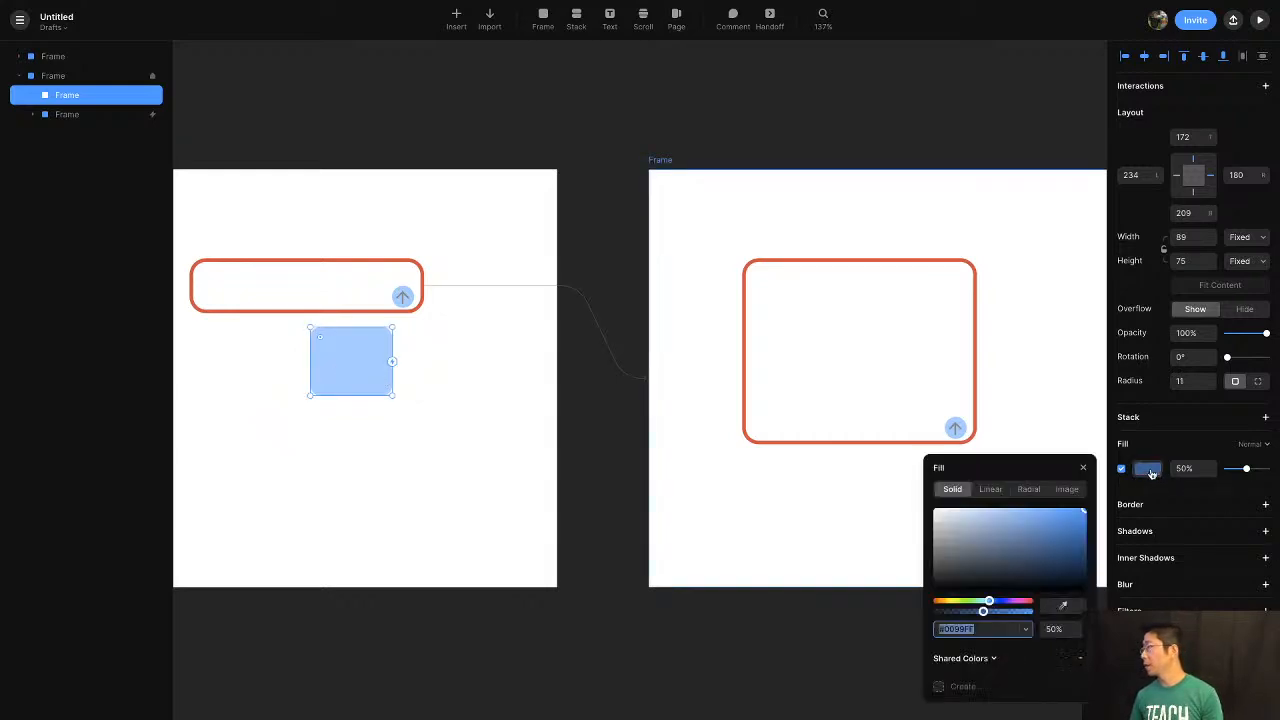
{"action": "type", "text": "FFFFFF"}
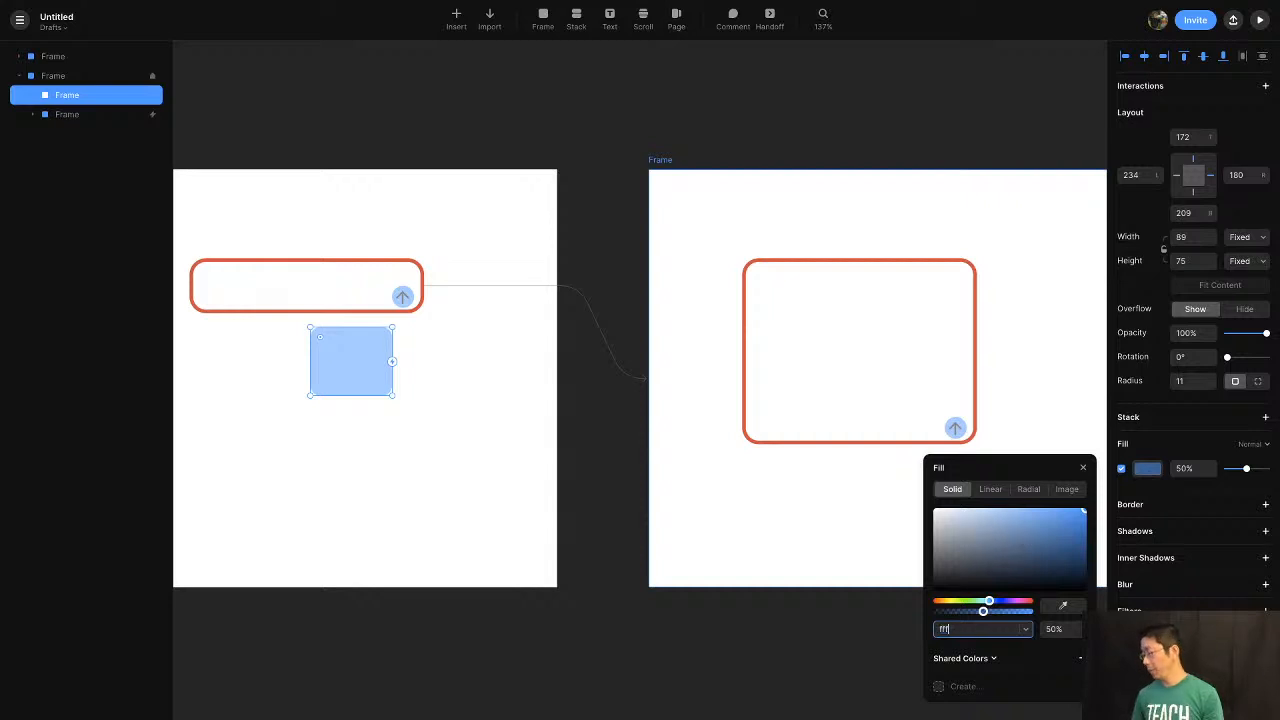
{"action": "key", "text": "Return"}
Try a border on the white rounded frame, remove it, and add a shadow with values 0, 2, 5, 0 instead.
{"action": "left_click", "coordinate": [1192, 512]}
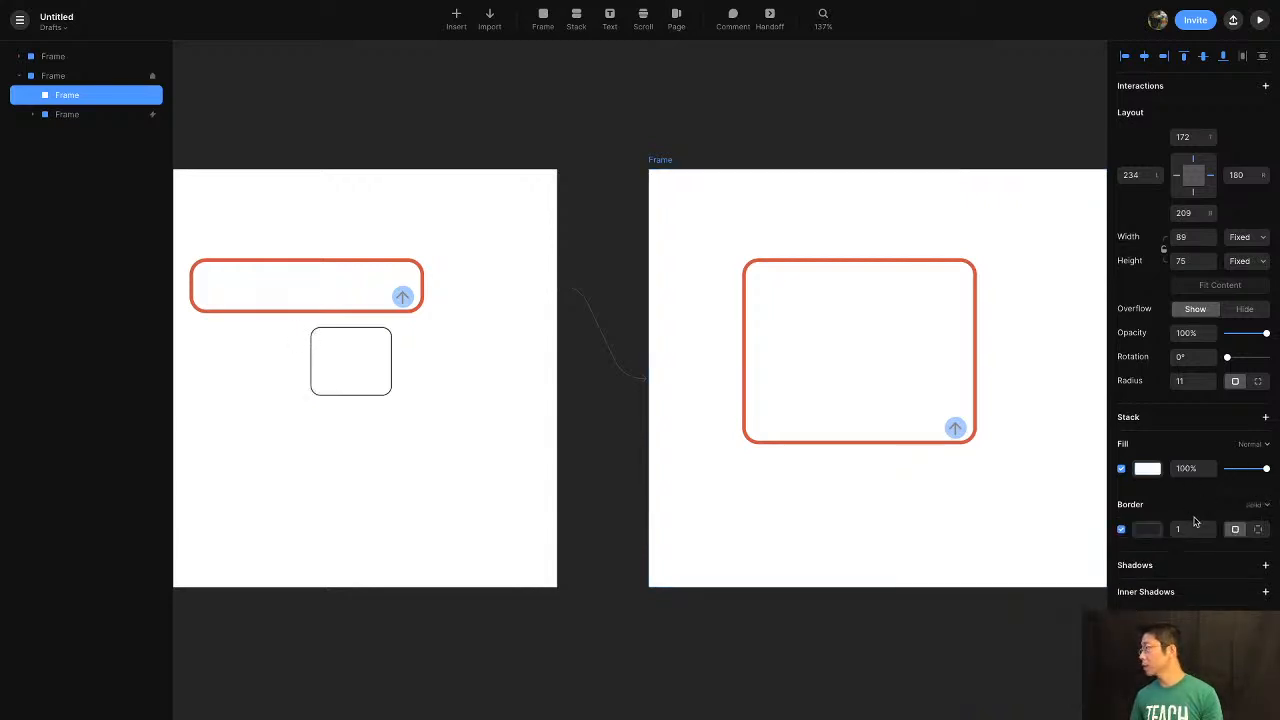
{"action": "left_click", "coordinate": [1121, 529]}
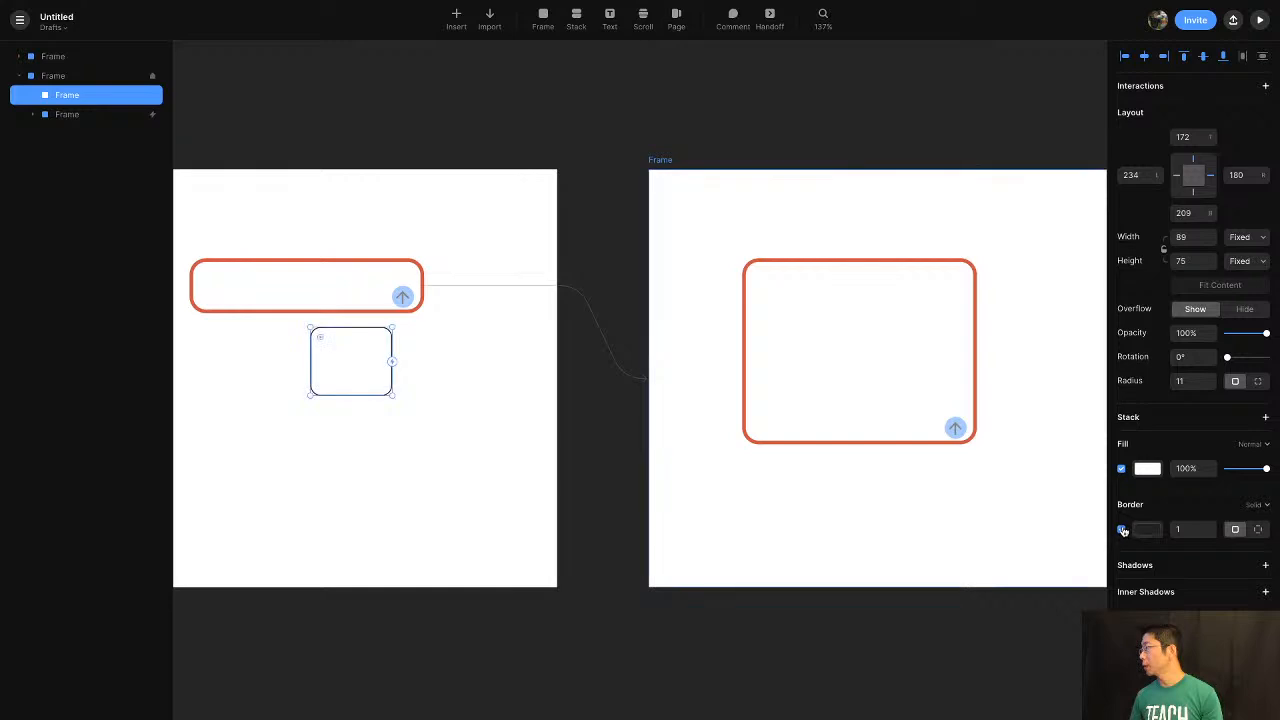
{"action": "left_click", "coordinate": [1268, 505]}
{"action": "left_click", "coordinate": [1200, 543]}
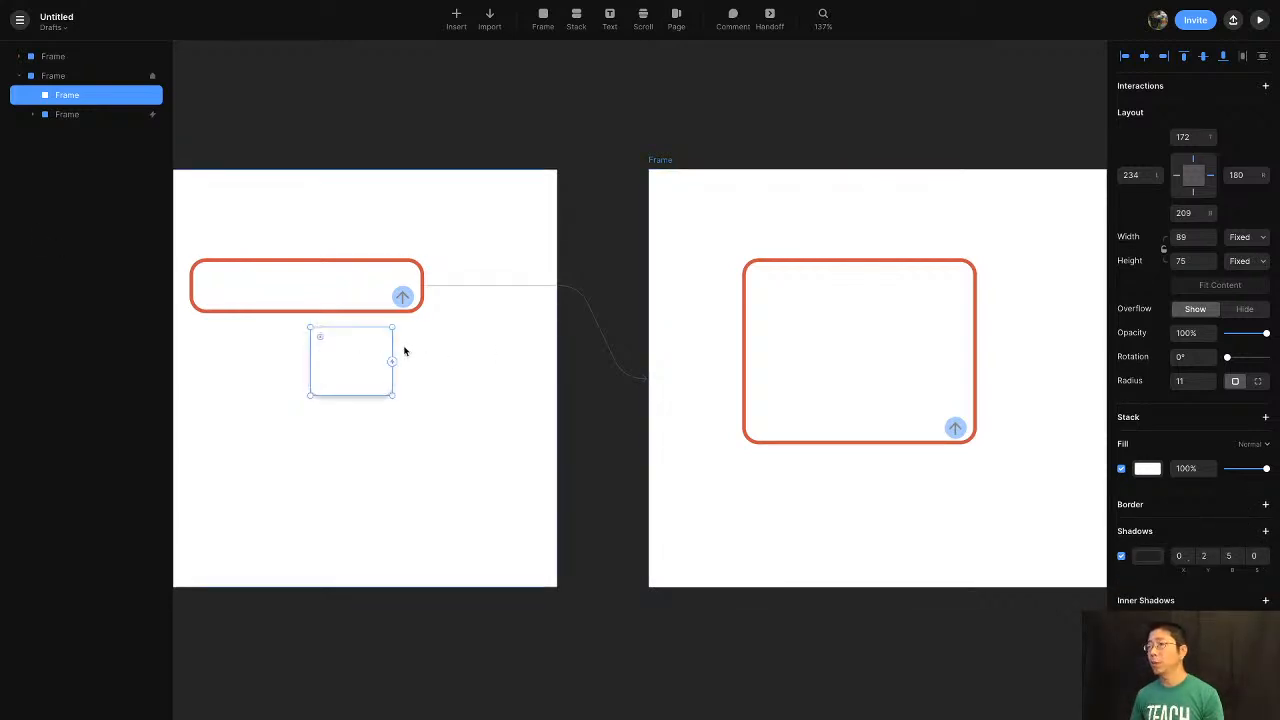
Add the text "Some item" inside the white rounded frame, adjust its position, and widen the frame to about 98.
{"action": "key", "text": "t"}
{"action": "left_click", "coordinate": [324, 345]}
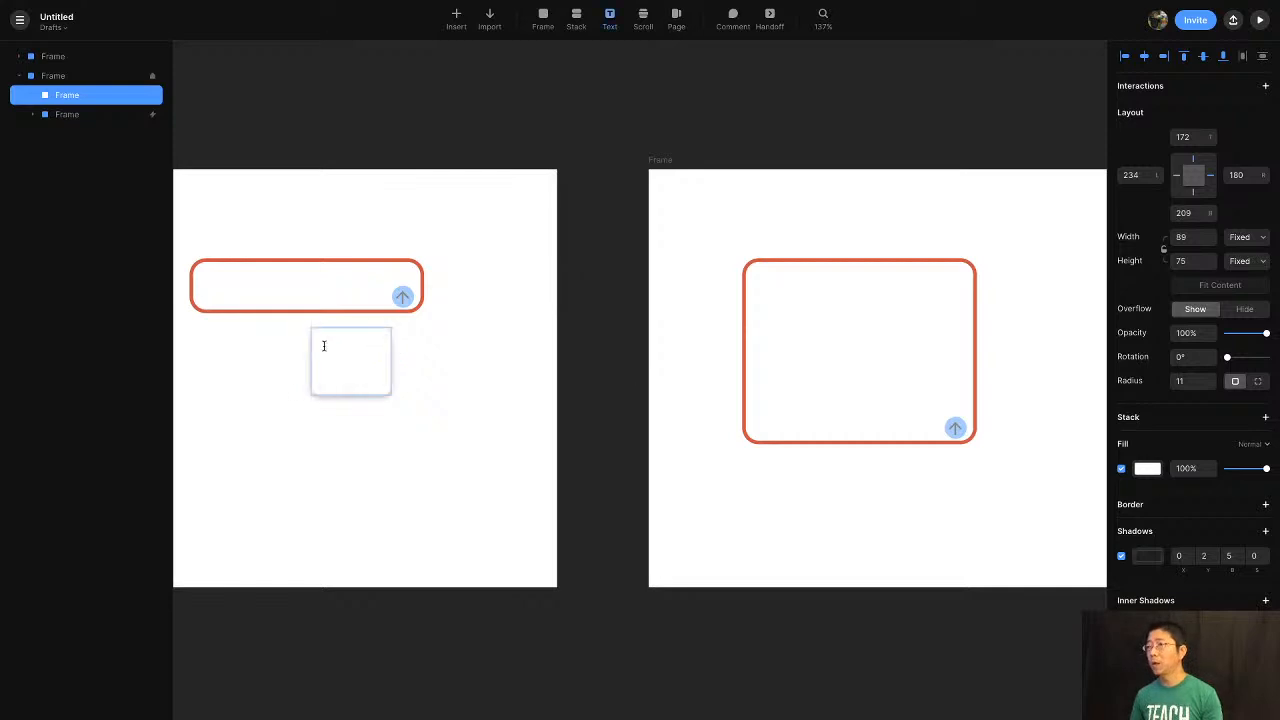
{"action": "type", "text": "Some item"}
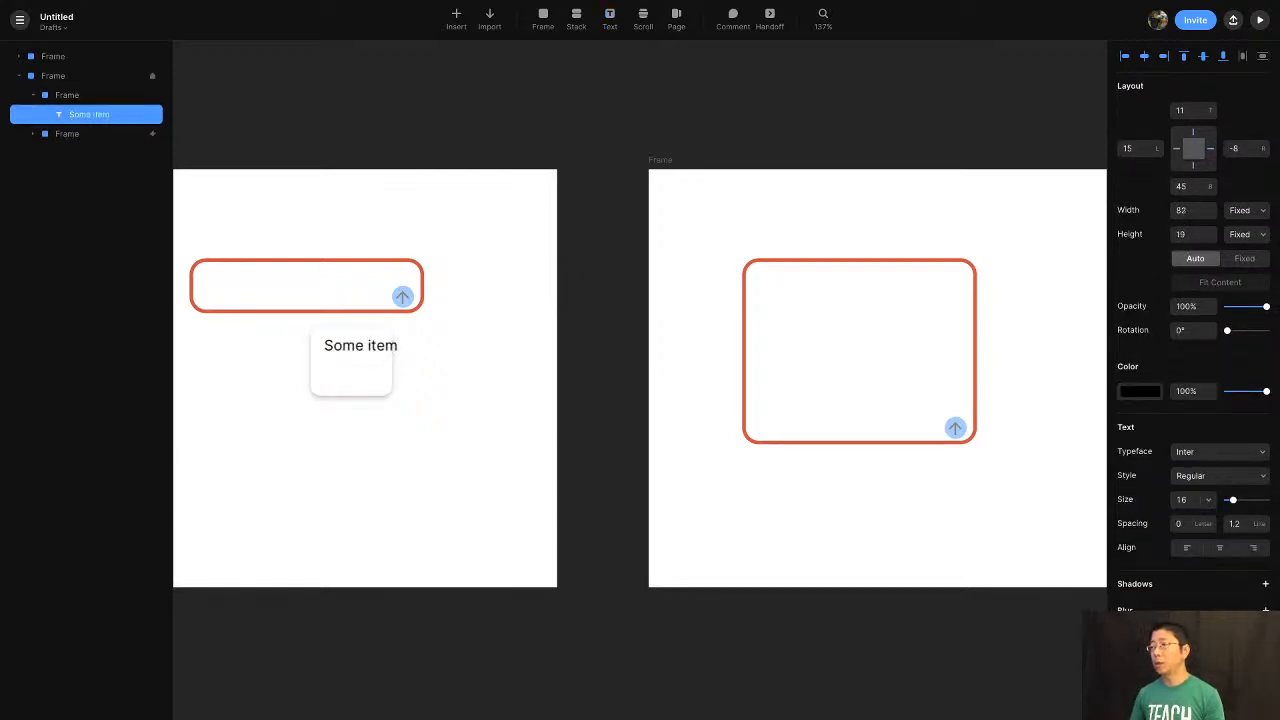
{"action": "left_click", "coordinate": [434, 366]}
{"action": "left_click", "coordinate": [371, 347]}
{"action": "left_click_drag", "start_coordinate": [371, 347], "coordinate": [400, 370]}
{"action": "left_click", "coordinate": [391, 363]}
{"action": "left_click", "coordinate": [426, 364]}
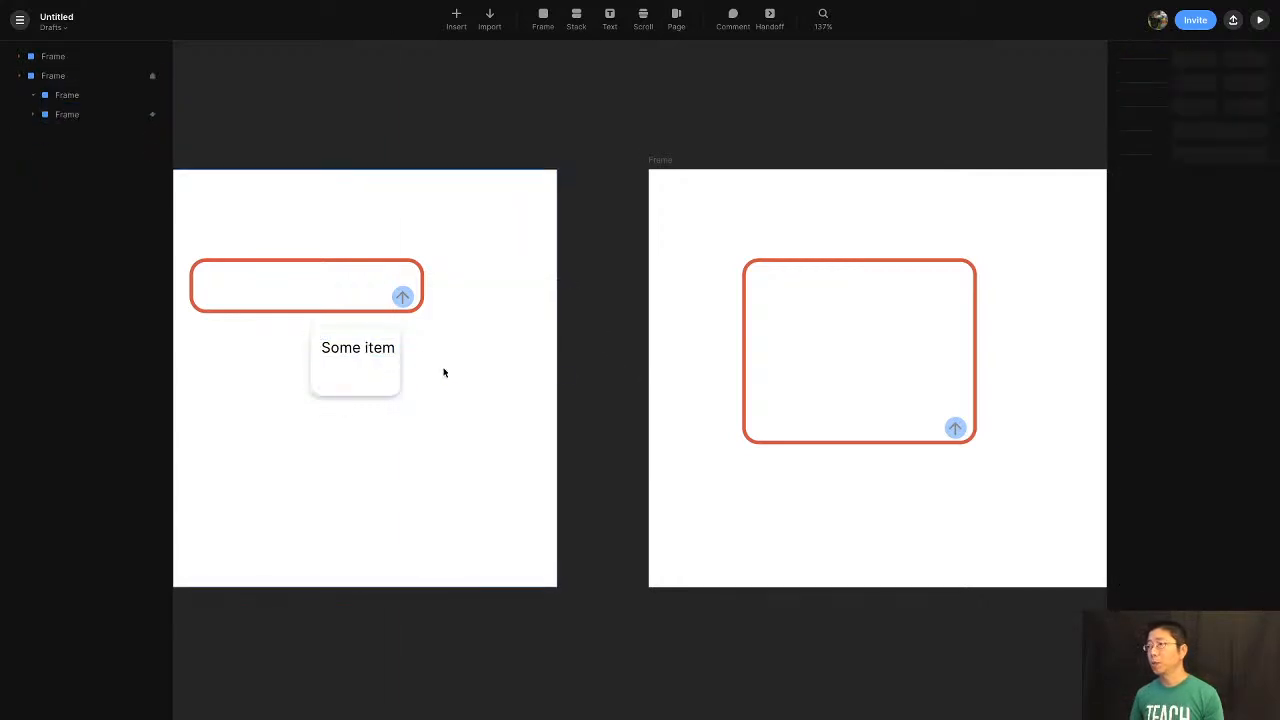
Duplicate the "Some item" popup and place the copy just below the second screen's tall red-bordered box.
{"action": "left_click", "coordinate": [373, 372]}
{"action": "key", "text": "super+d"}
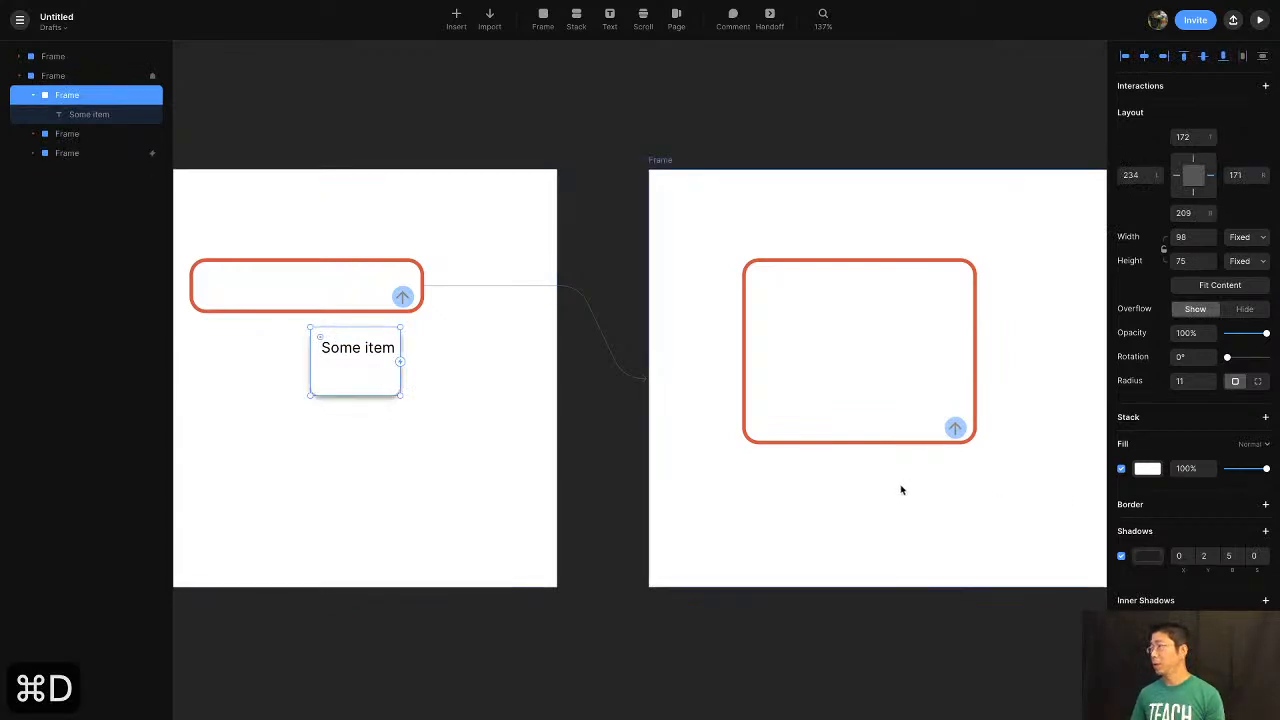
{"action": "left_click_drag", "start_coordinate": [335, 377], "coordinate": [871, 503]}
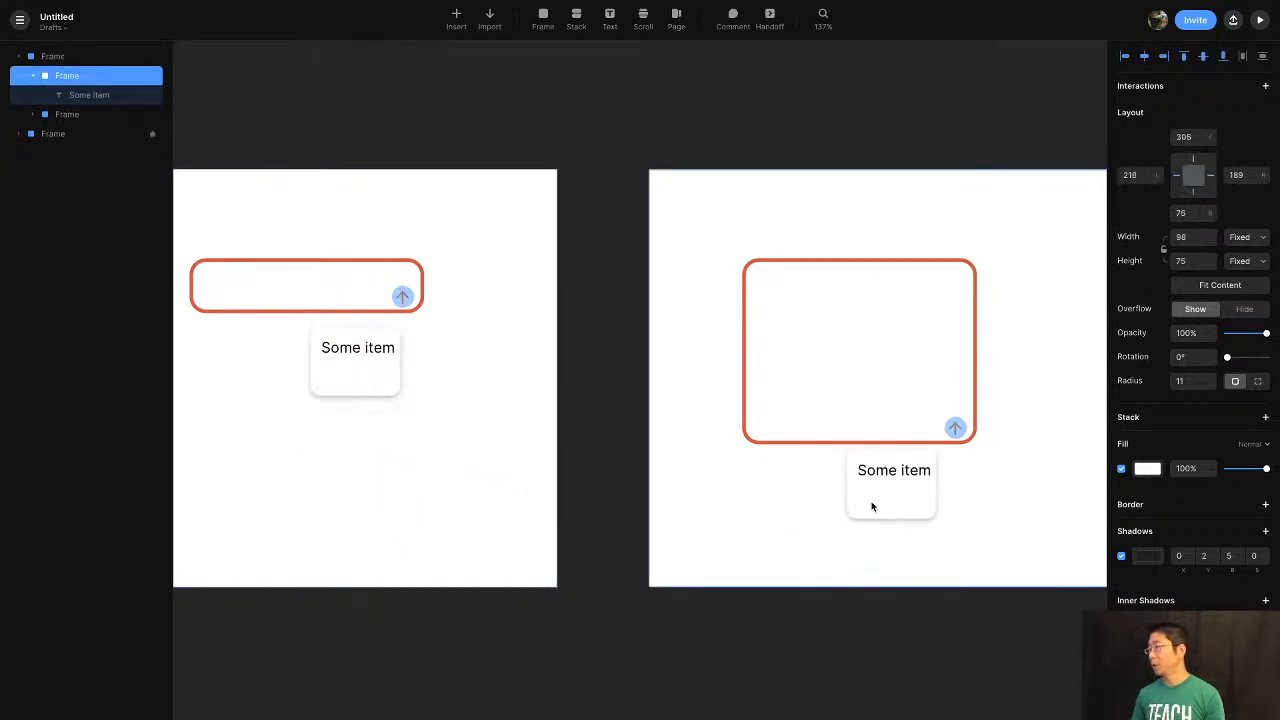
Replace the first screen's popup with a pasted copy of the second screen's popup and set the copy's opacity to 0%.
{"action": "left_click", "coordinate": [380, 383]}
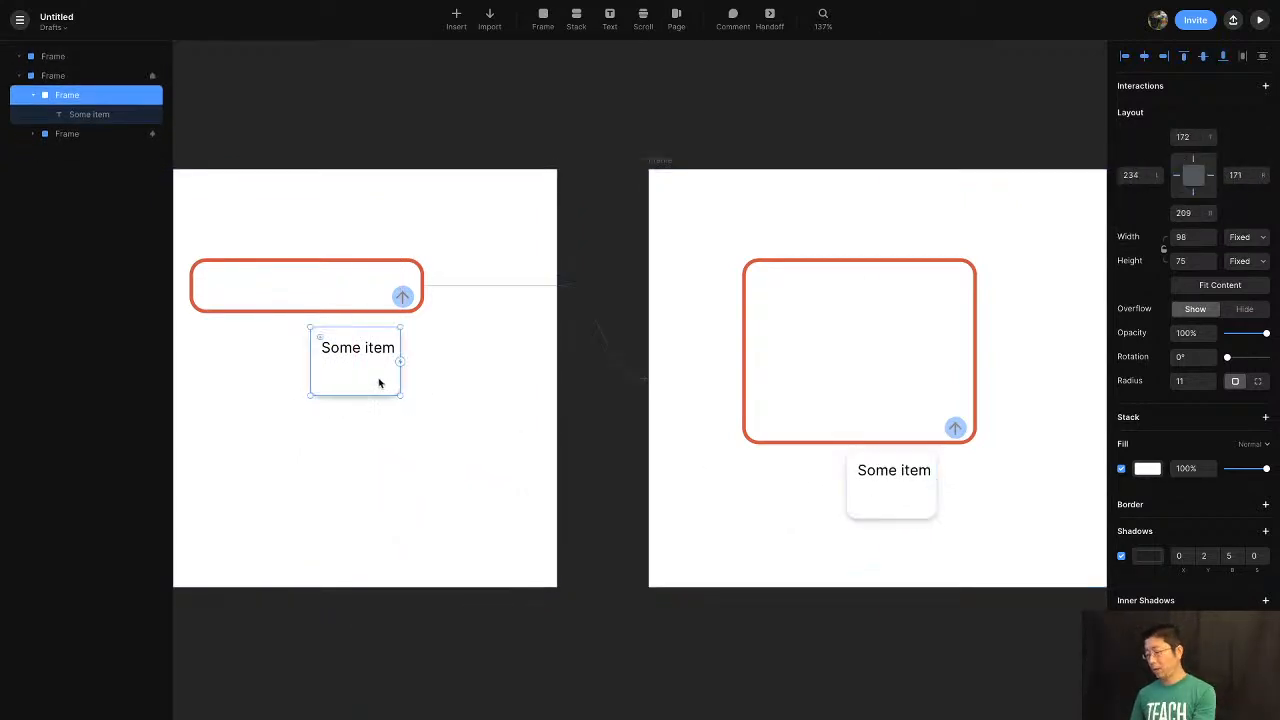
{"action": "key", "text": "Delete"}
{"action": "left_click", "coordinate": [892, 488]}
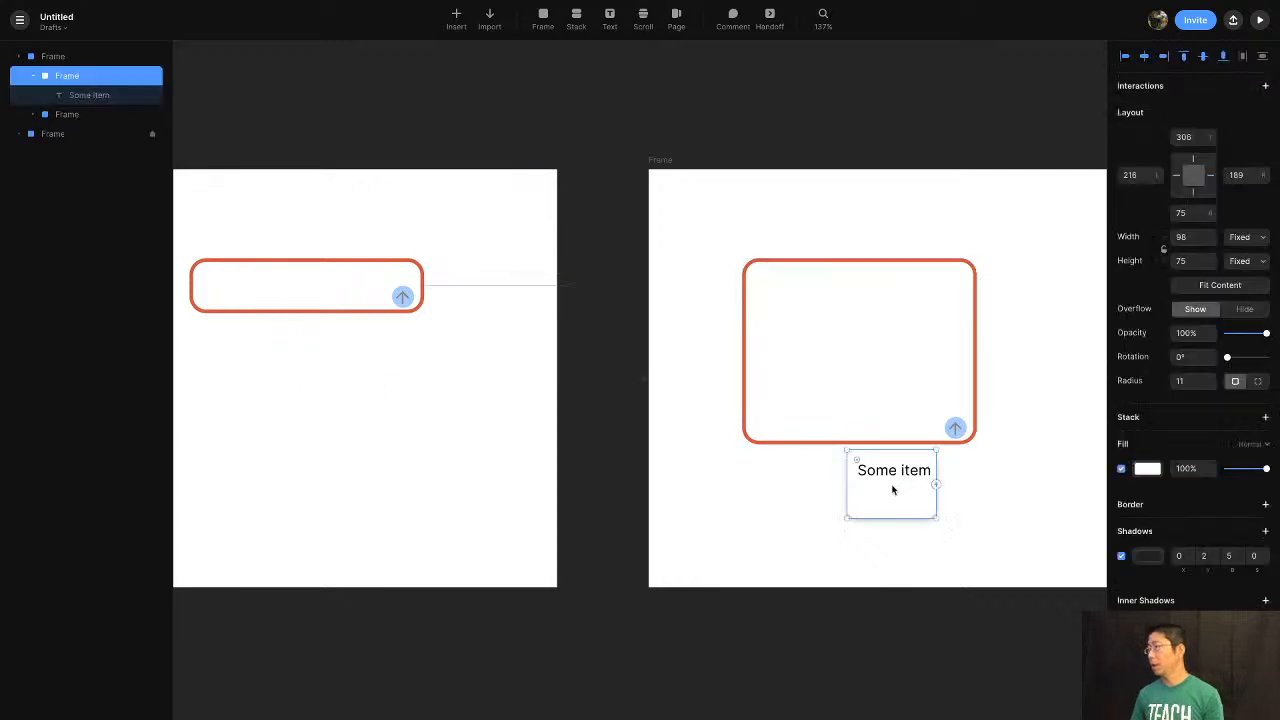
{"action": "key", "text": "super+c"}
{"action": "left_click", "coordinate": [303, 431]}
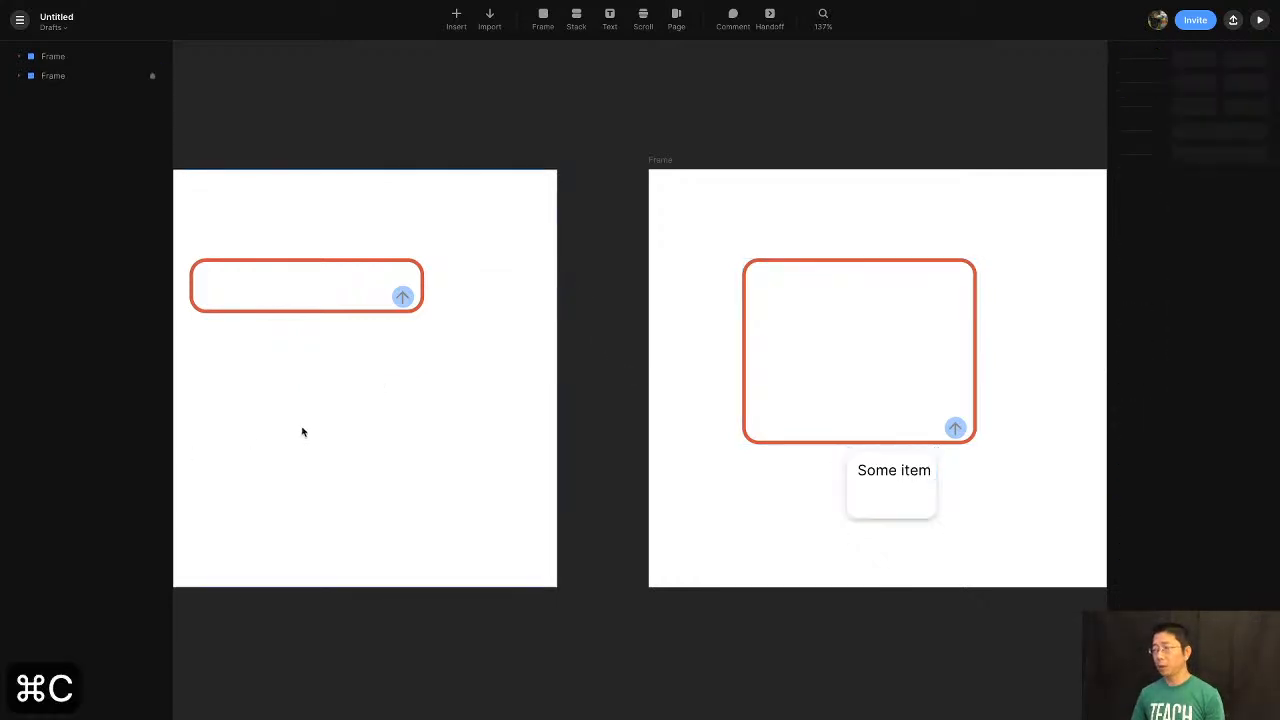
{"action": "key", "text": "super+v"}
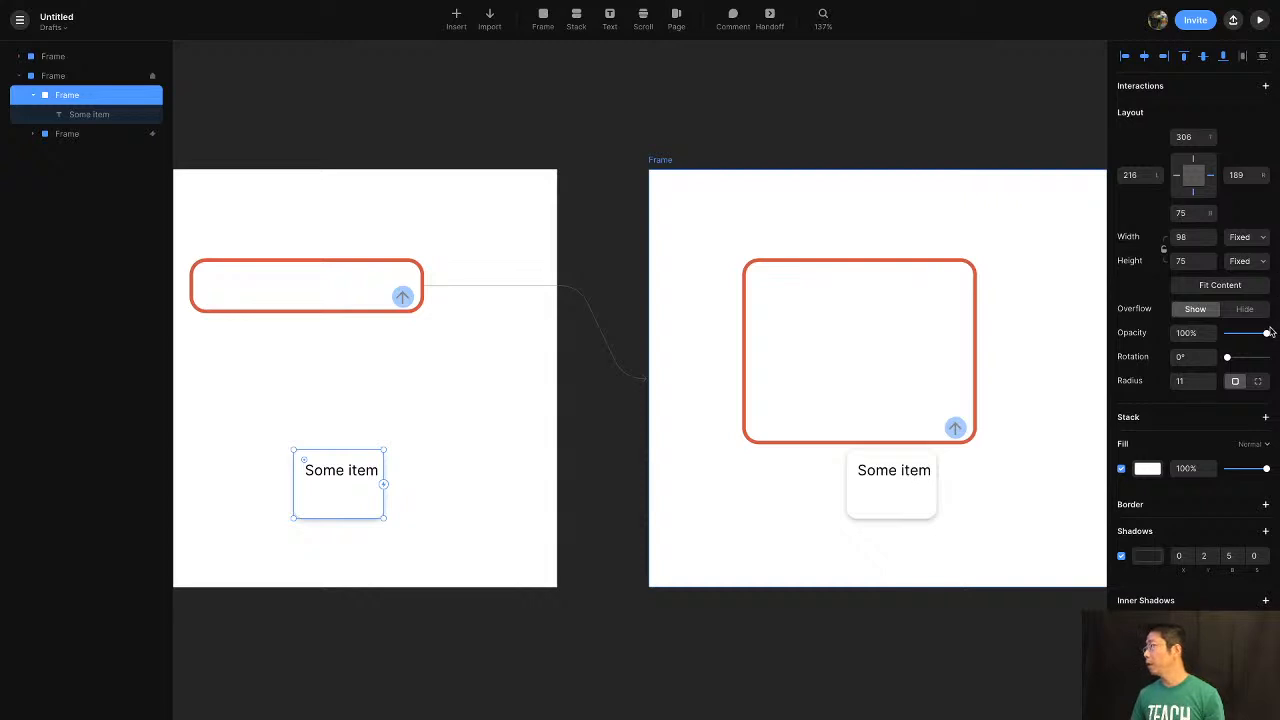
{"action": "left_click_drag", "start_coordinate": [1268, 336], "coordinate": [1215, 335]}
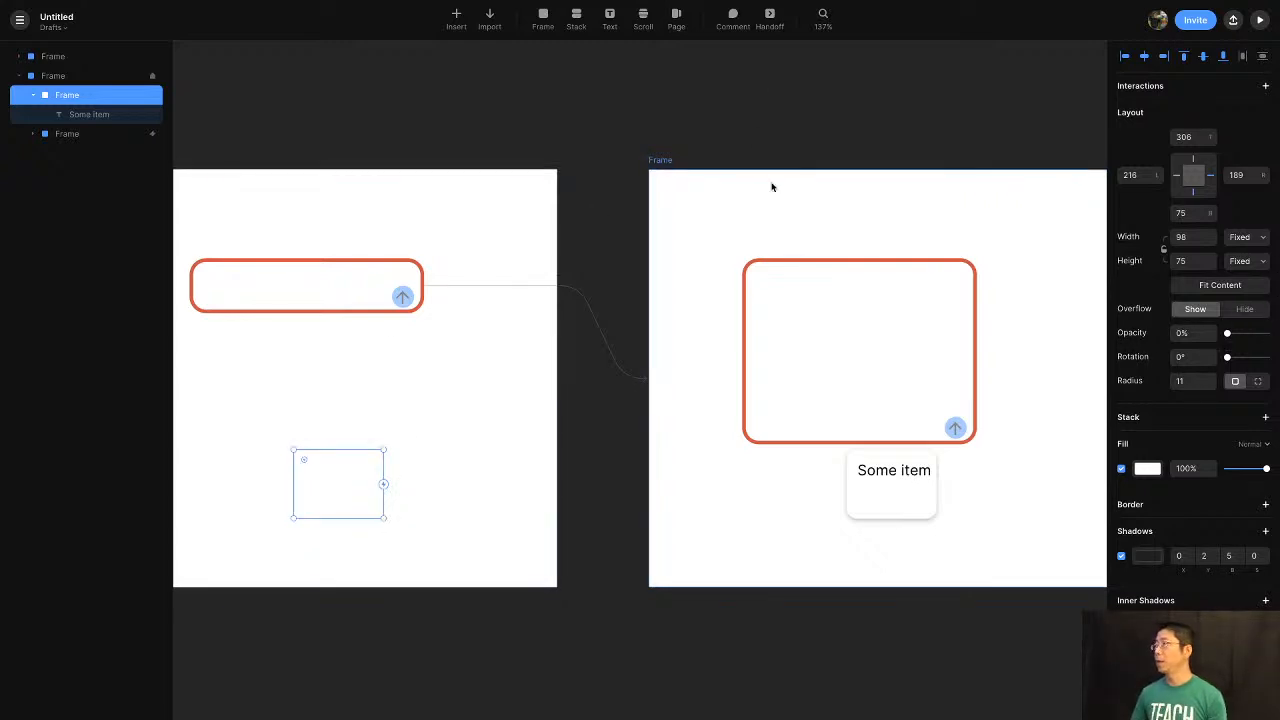
Preview the prototype, test the tap transition on the red-bordered box with the popup, and close the preview.
{"action": "left_click", "coordinate": [1260, 20]}
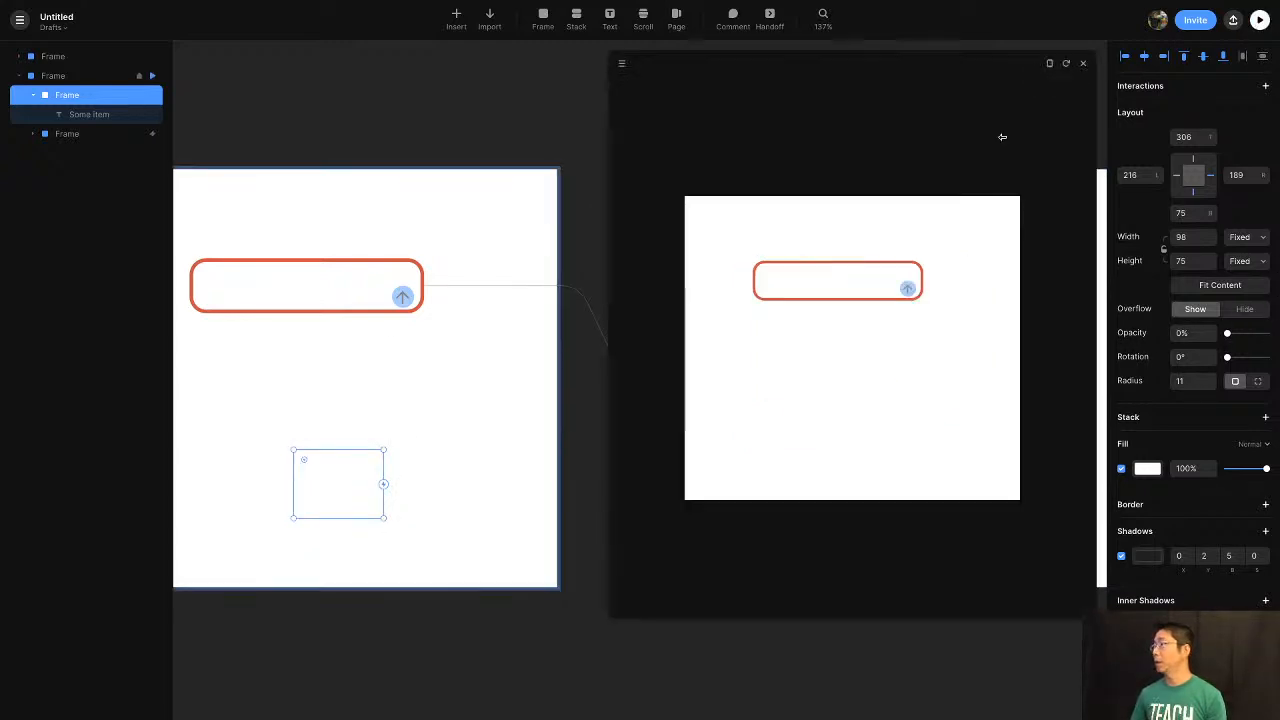
{"action": "left_click", "coordinate": [871, 281]}
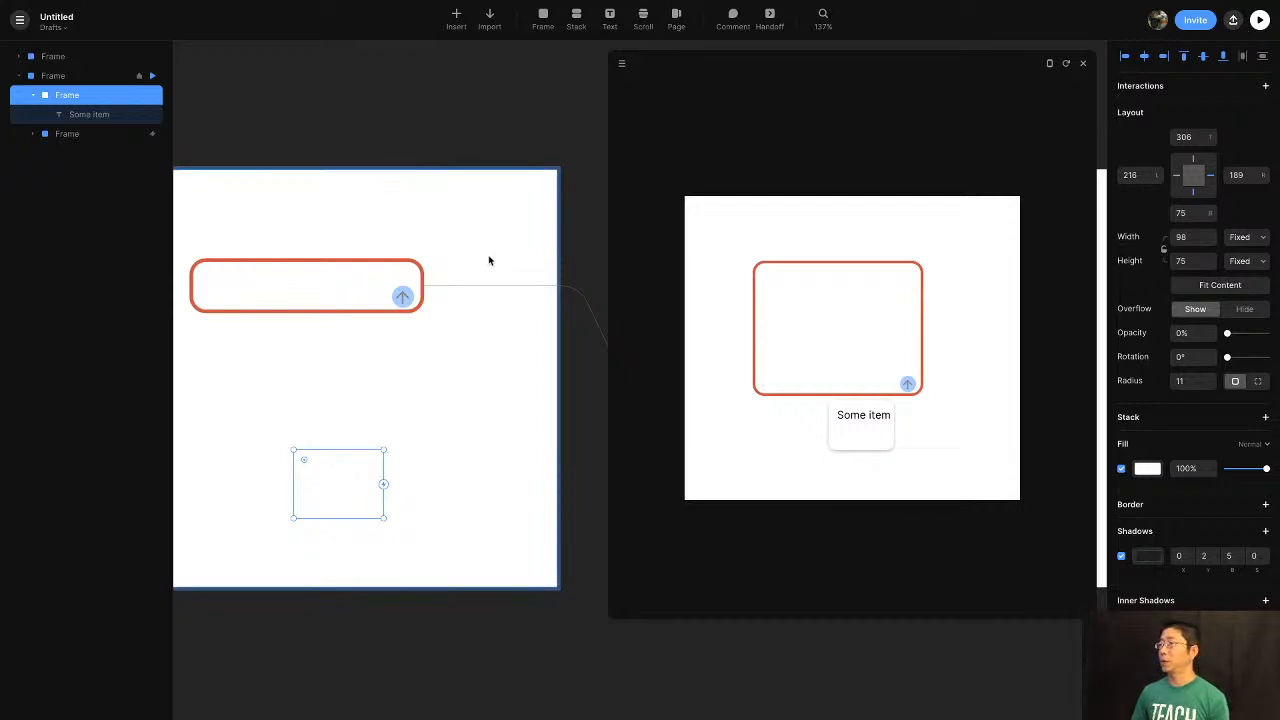
{"action": "left_click", "coordinate": [1081, 64]}
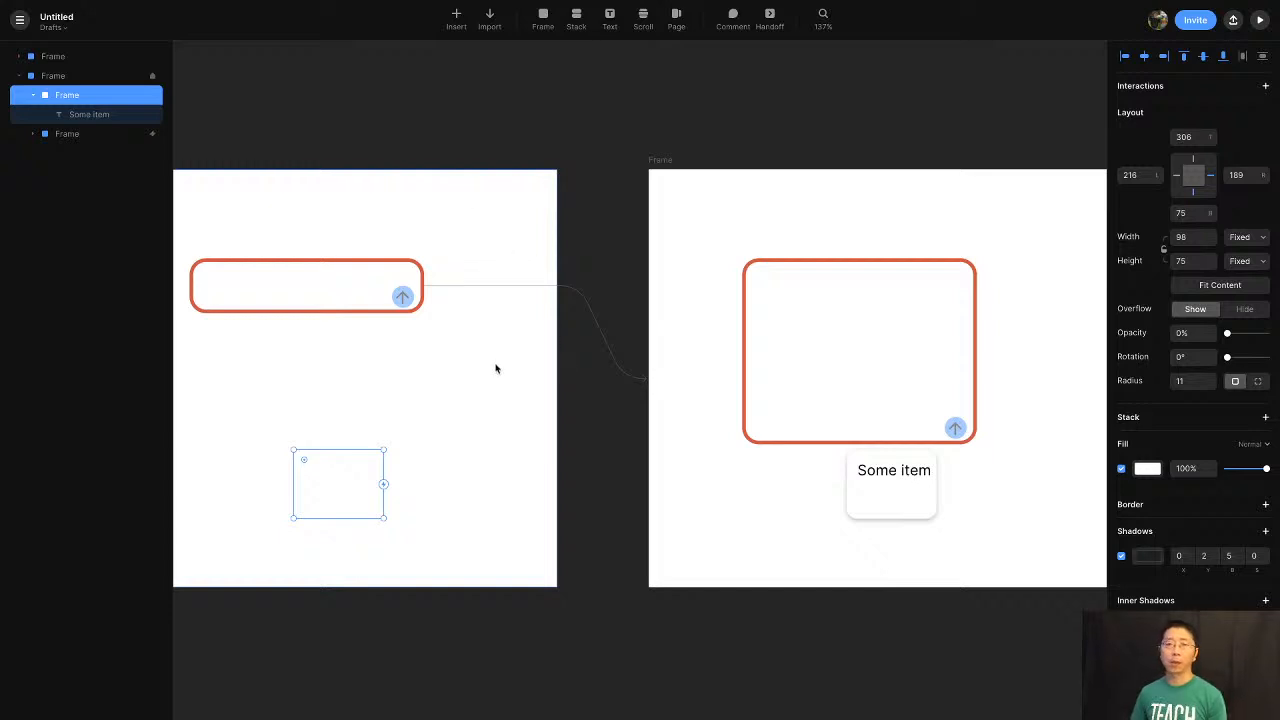
Switch to the browser to review the finished Grammarly example prototype, and return to the Framer design.
{"action": "key", "text": "ctrl+Left"}
{"action": "key", "text": "ctrl+Right"}
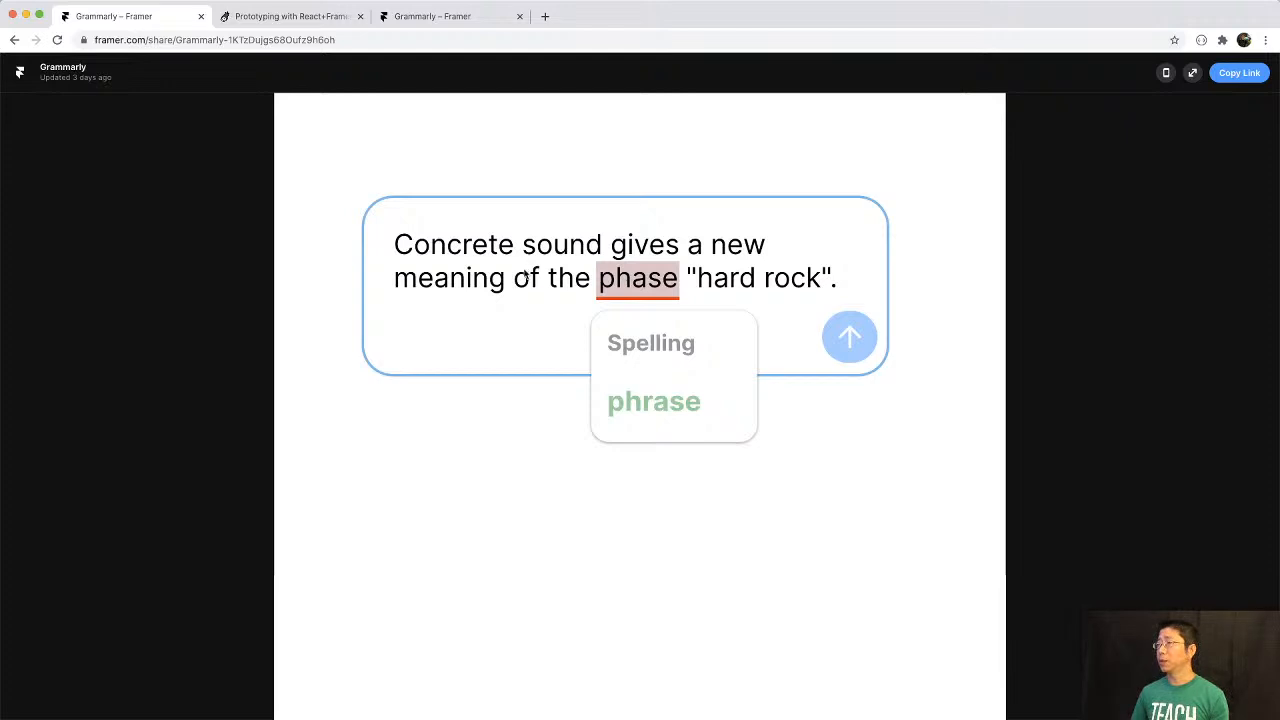
{"action": "key", "text": "ctrl+Right"}
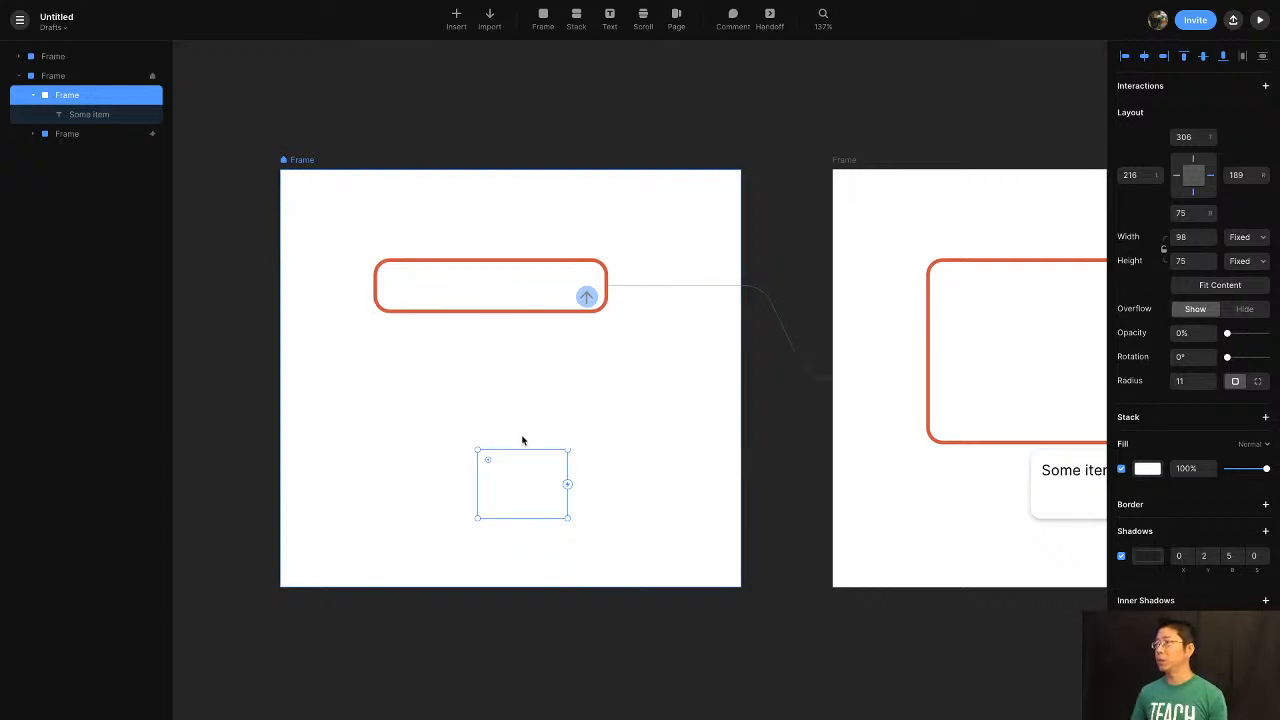
{"action": "key", "text": "ctrl+Right"}
{"action": "key", "text": "ctrl+Left"}
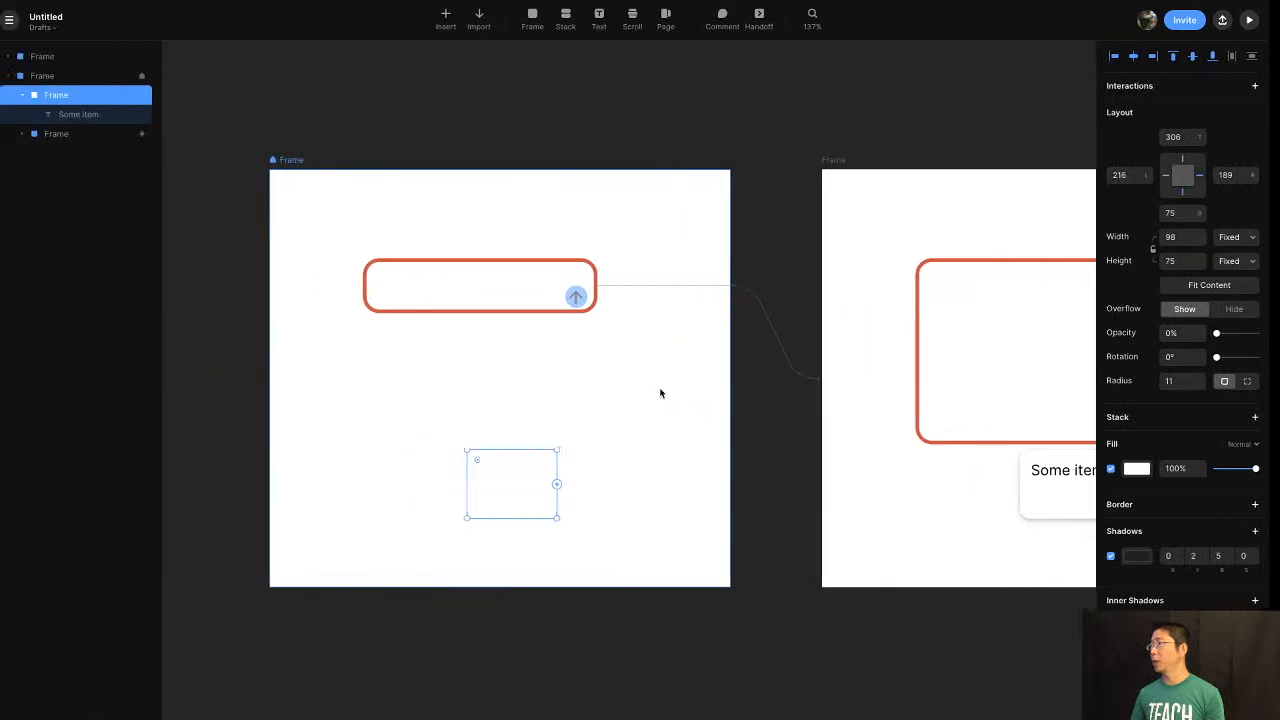
Duplicate the whole first screen as a third screen beside the second one.
{"action": "scroll", "coordinate": [615, 364], "scroll_direction": "down", "scroll_amount": 3}
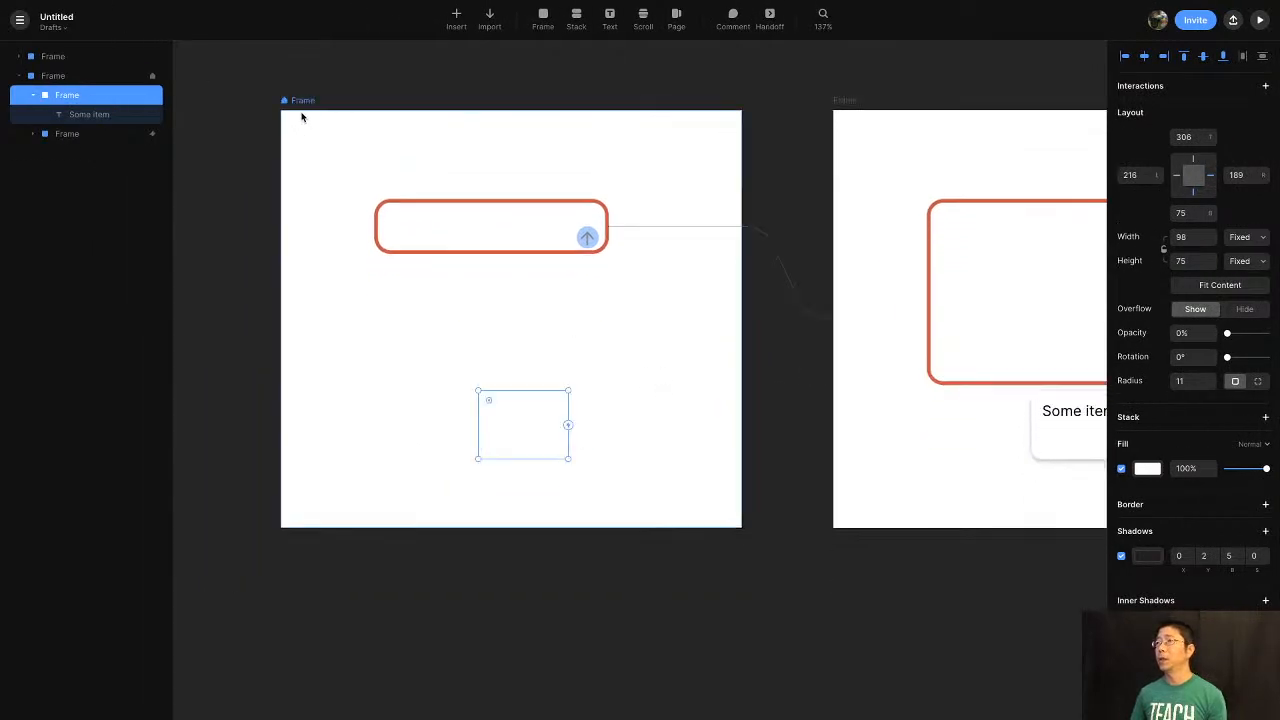
{"action": "left_click", "coordinate": [300, 109]}
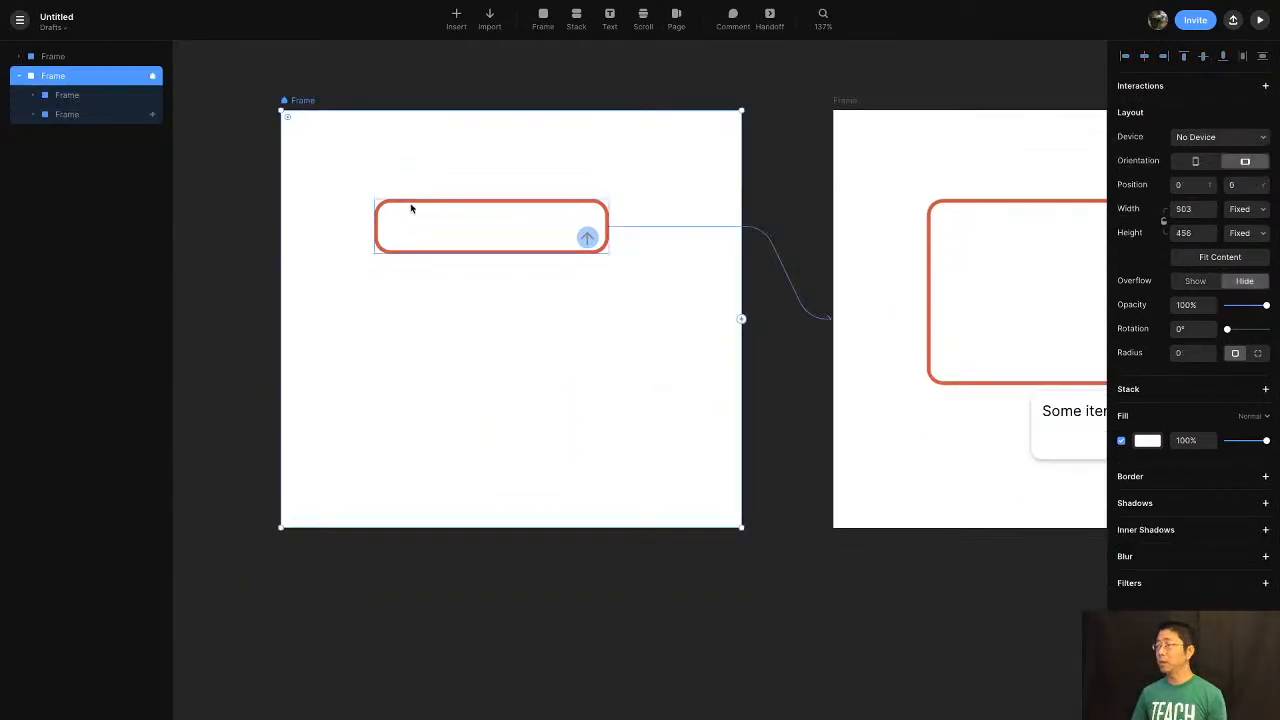
{"action": "key", "text": "super+d"}
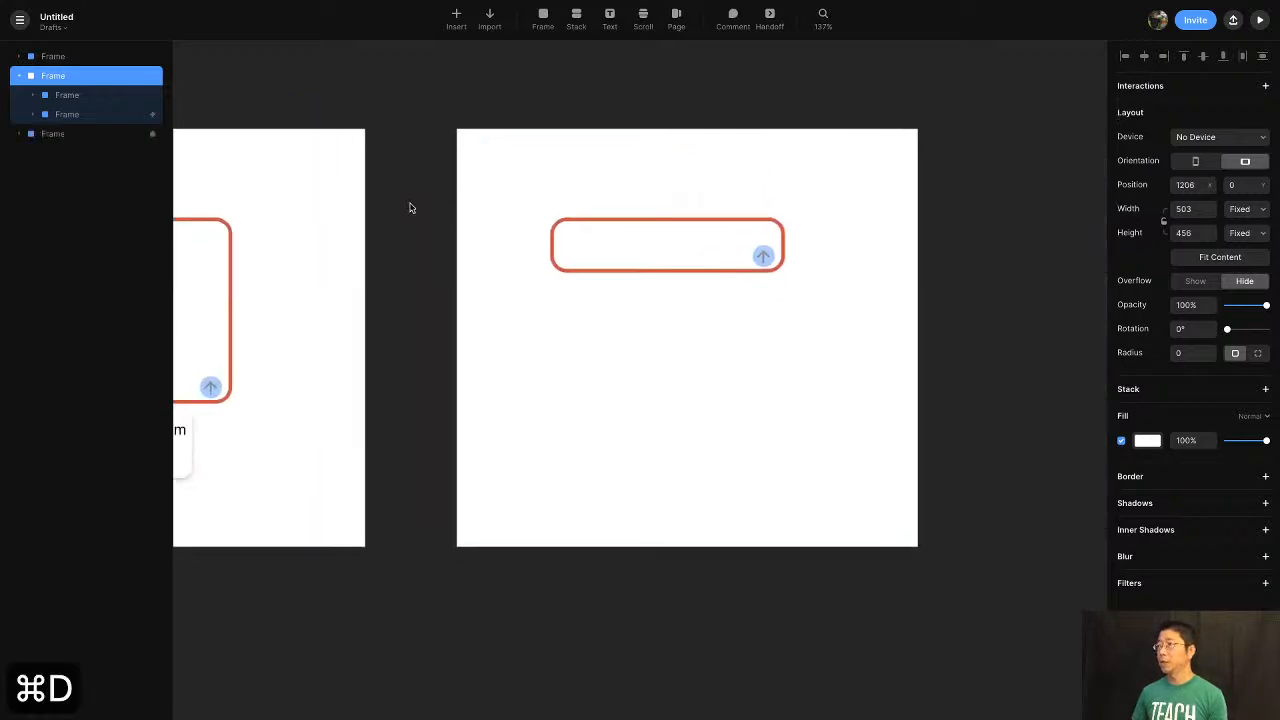
{"action": "scroll", "coordinate": [666, 143], "scroll_direction": "right", "scroll_amount": 2}
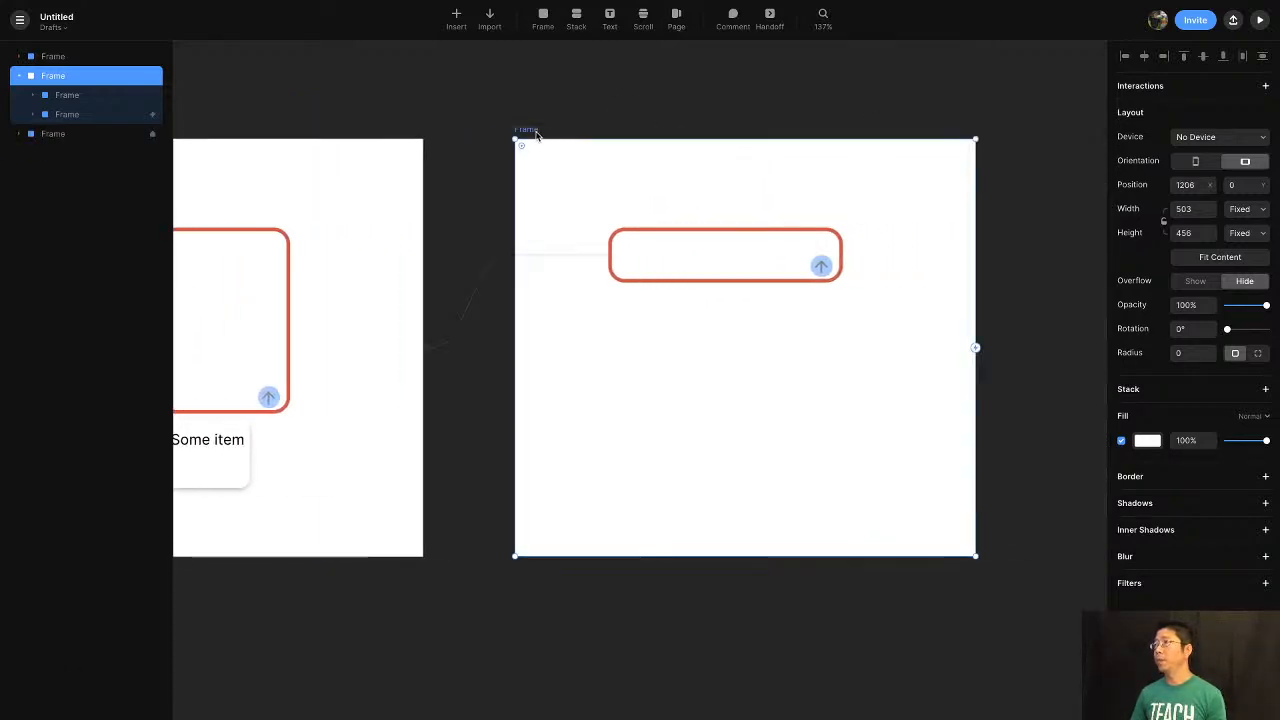
{"action": "scroll", "coordinate": [541, 140], "scroll_direction": "right", "scroll_amount": 1}
{"action": "scroll", "coordinate": [540, 140], "scroll_direction": "right", "scroll_amount": 2}
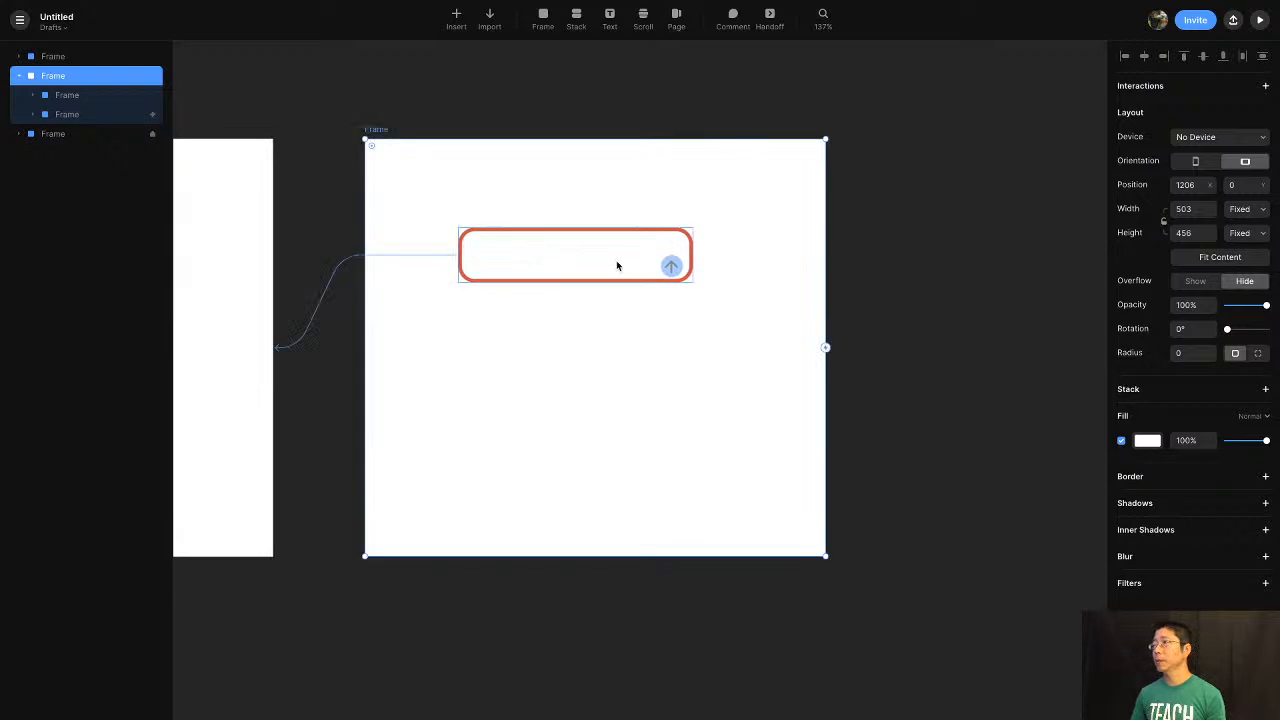
Remove the tap transition from the red-bordered box on the duplicated screen.
{"action": "left_click", "coordinate": [461, 257]}
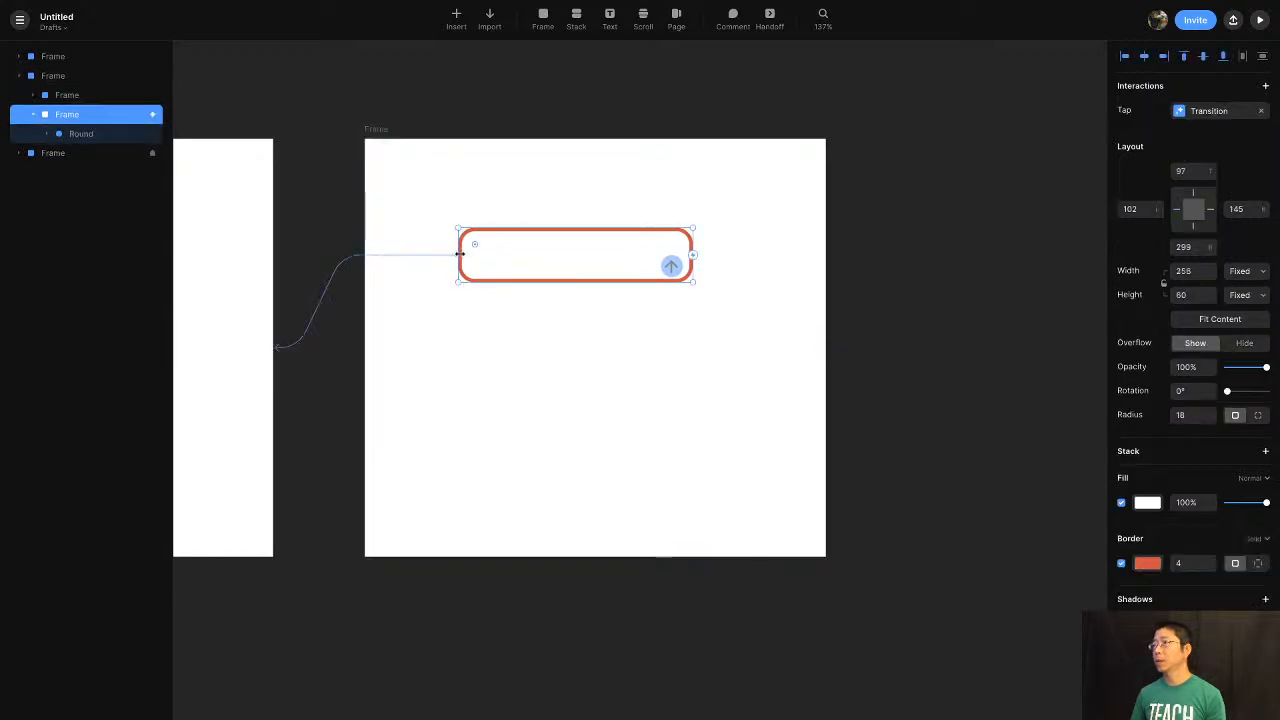
{"action": "left_click_drag", "start_coordinate": [693, 255], "coordinate": [660, 254]}
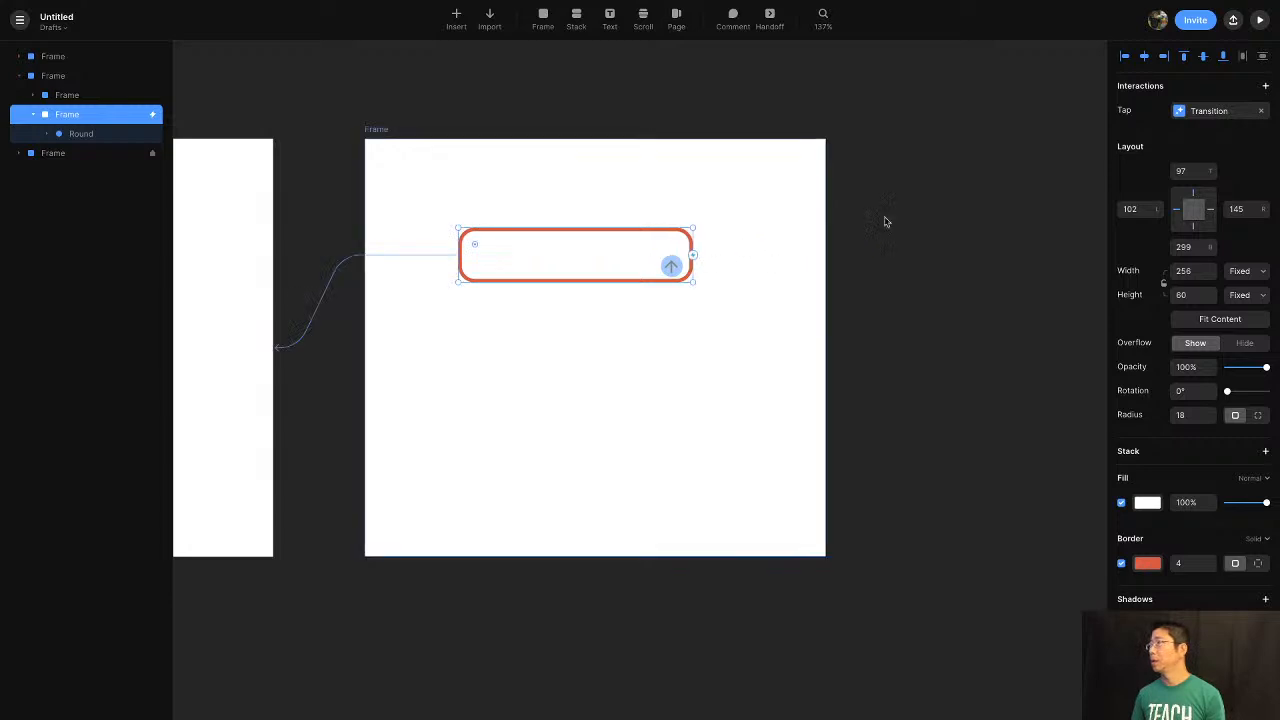
{"action": "left_click", "coordinate": [1263, 112]}
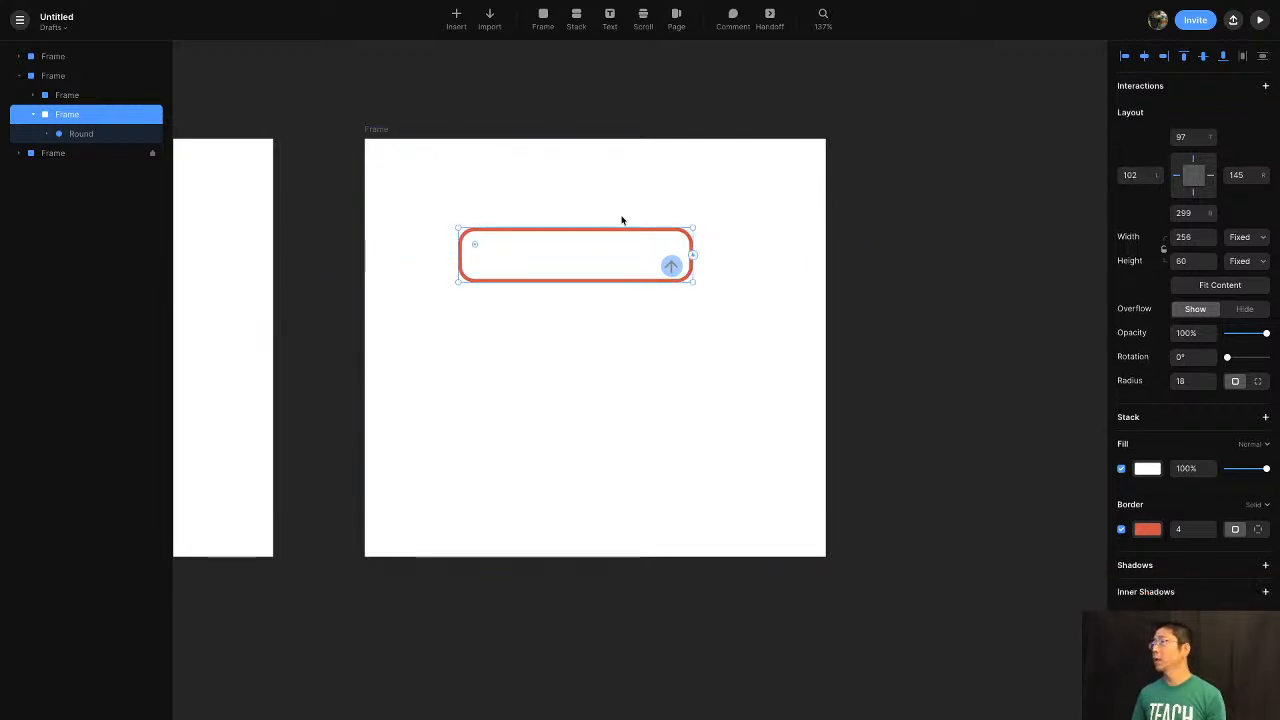
{"action": "left_click", "coordinate": [436, 120]}
Select the red-bordered box on the duplicated third screen.
{"action": "scroll", "coordinate": [440, 122], "scroll_direction": "right", "scroll_amount": 3}
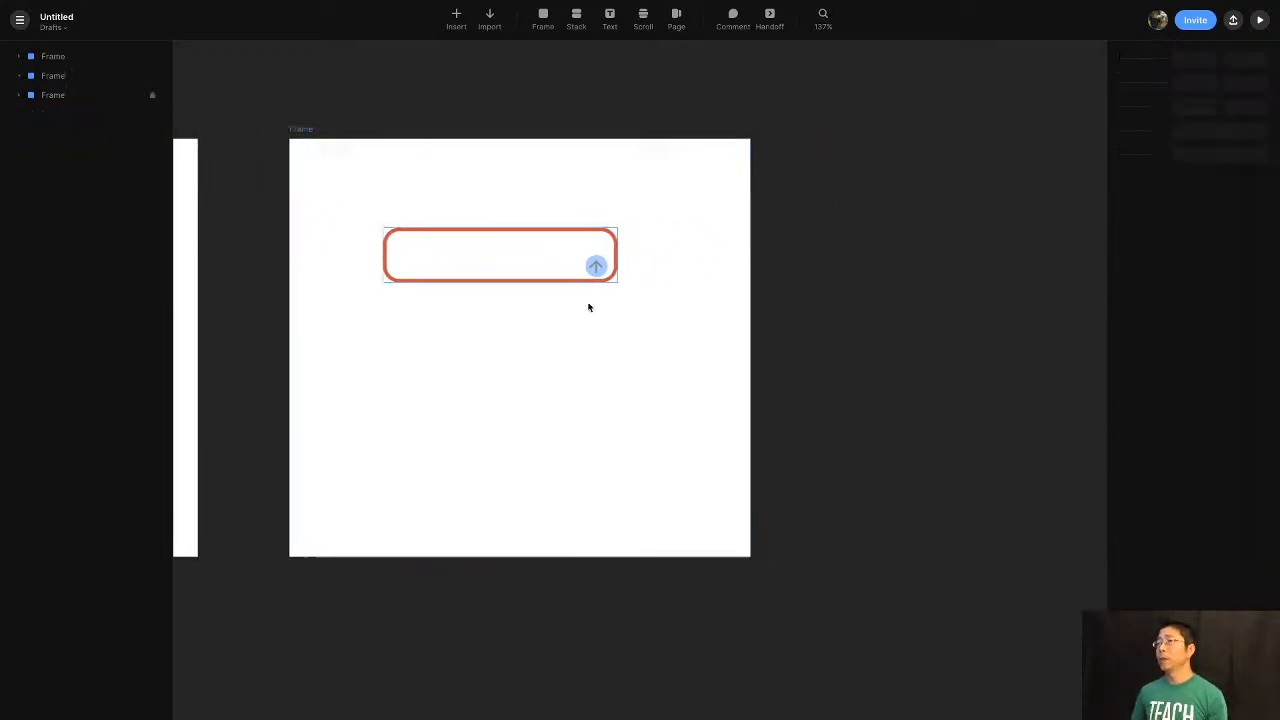
{"action": "left_click", "coordinate": [422, 267]}
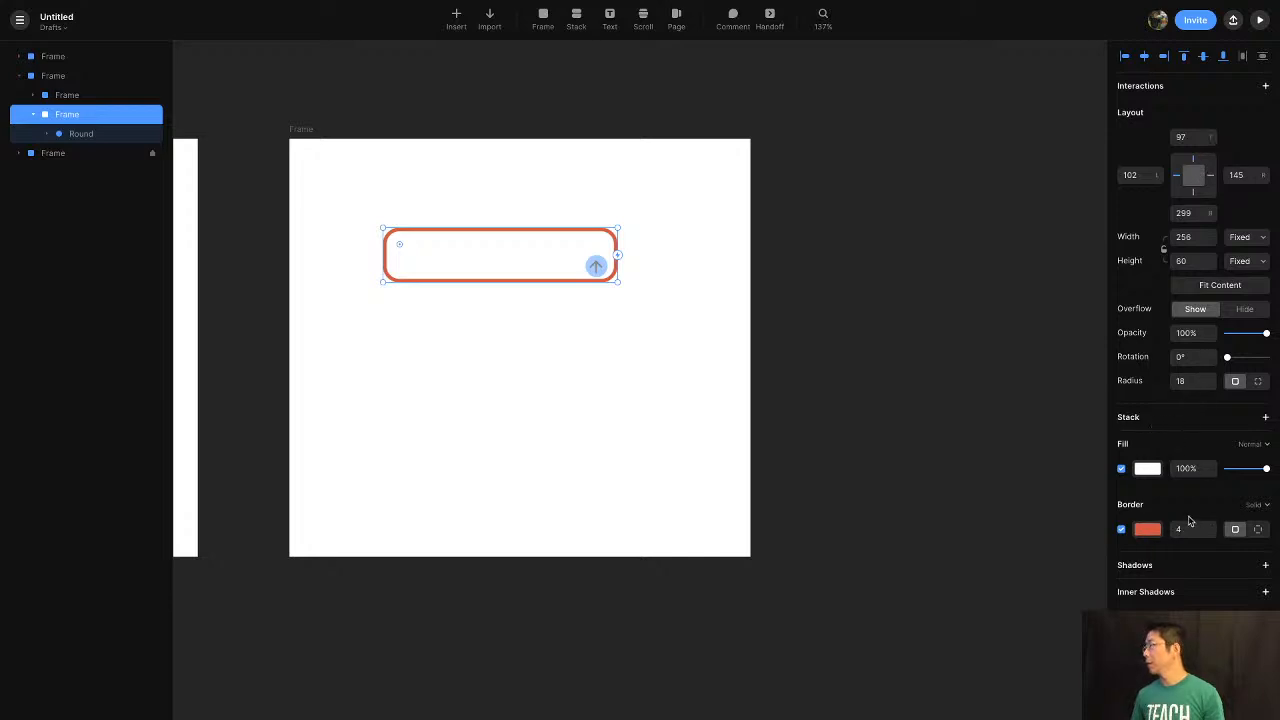
{"action": "left_click", "coordinate": [636, 201]}
{"action": "double_click", "coordinate": [547, 235]}
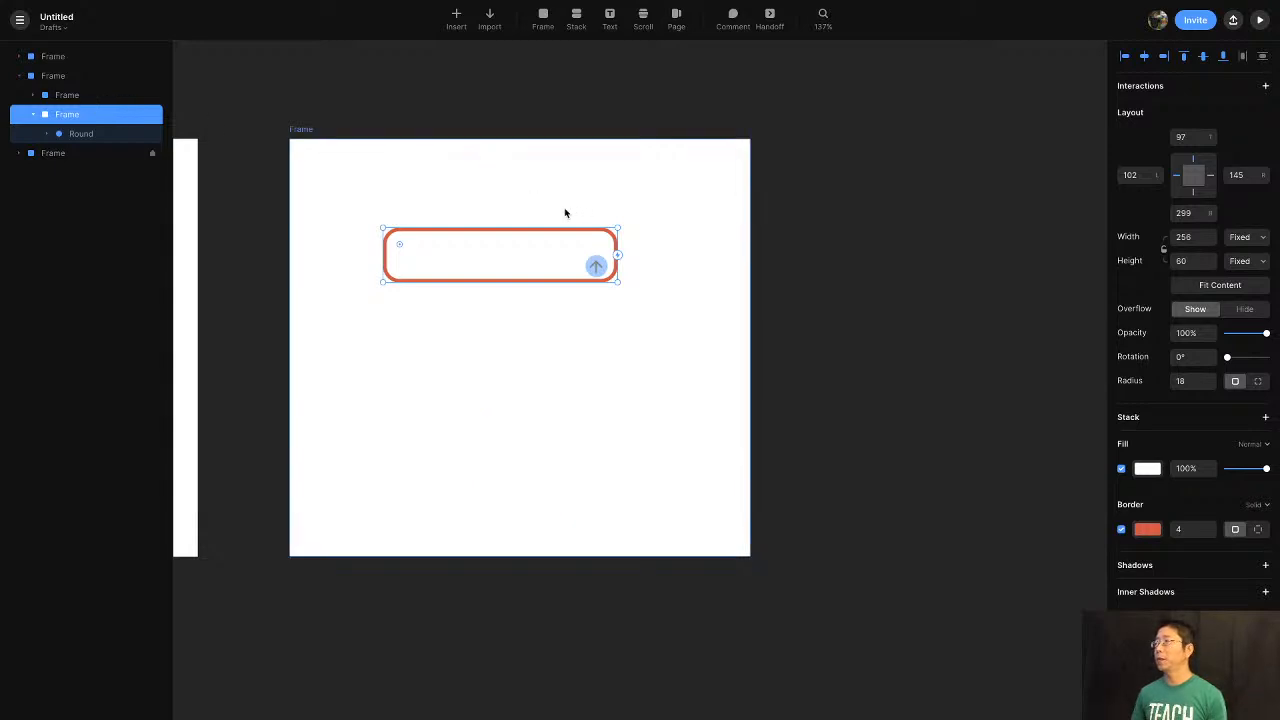
{"action": "scroll", "coordinate": [565, 213], "scroll_direction": "down", "scroll_amount": 2}
{"action": "scroll", "coordinate": [560, 211], "scroll_direction": "up", "scroll_amount": 4}
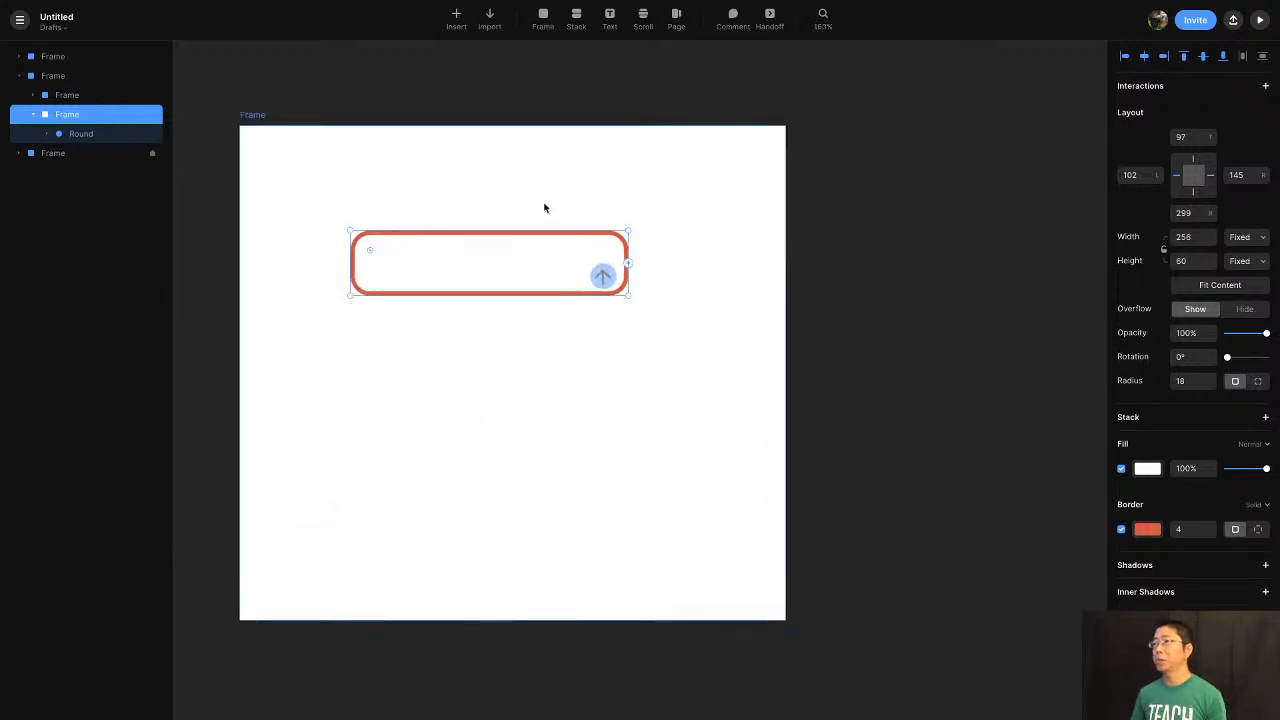
{"action": "scroll", "coordinate": [314, 157], "scroll_direction": "up", "scroll_amount": 2}
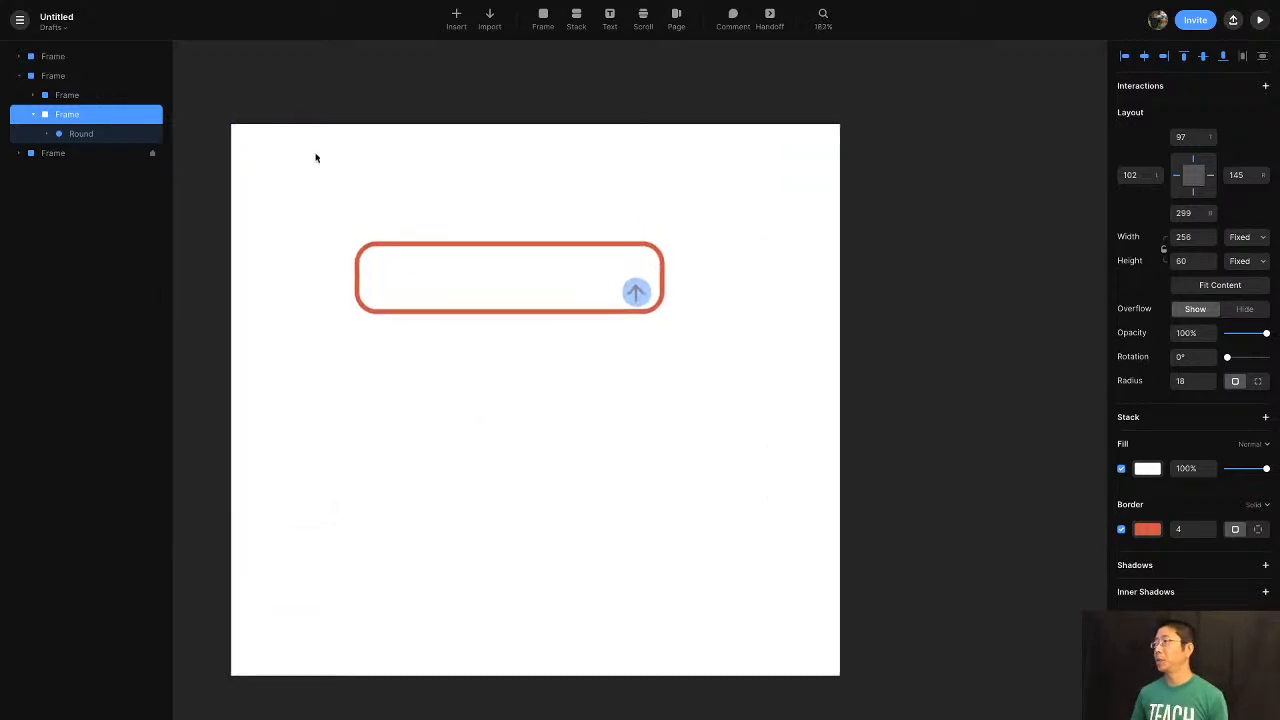
Change the project's code display setting to Always Show Code.
{"action": "left_click", "coordinate": [21, 21]}
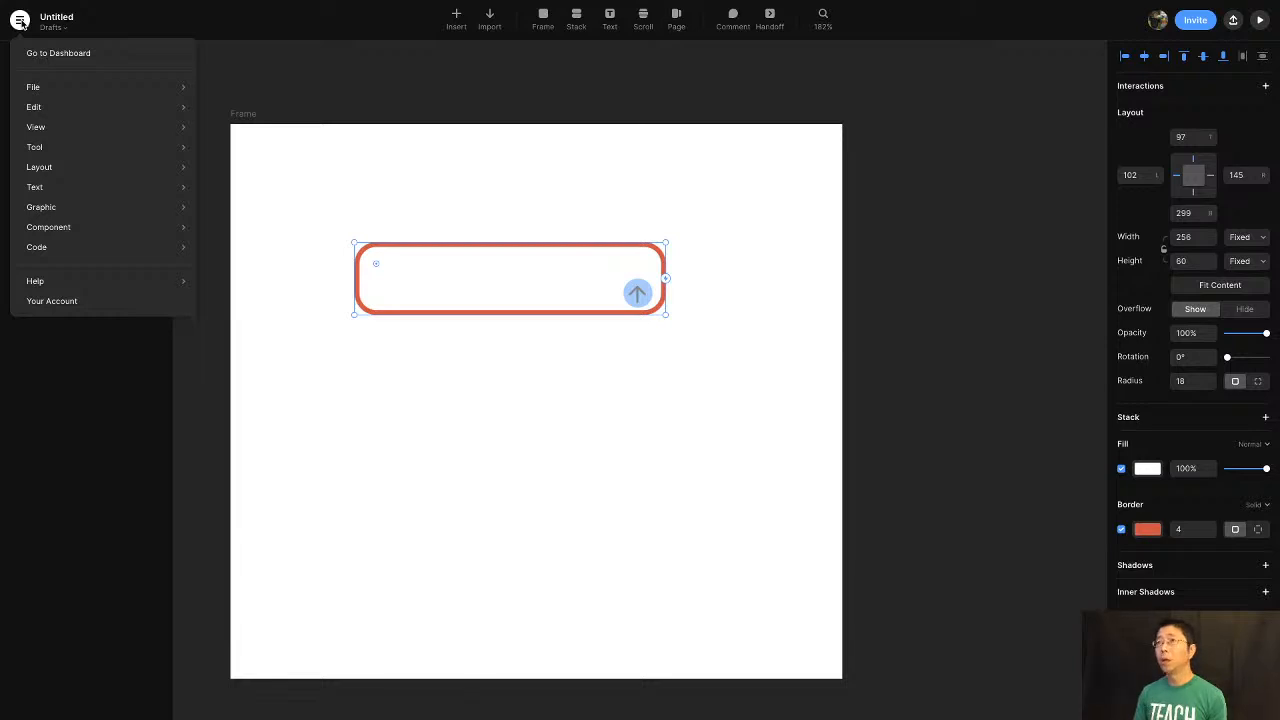
{"action": "key", "text": "super+F8"}
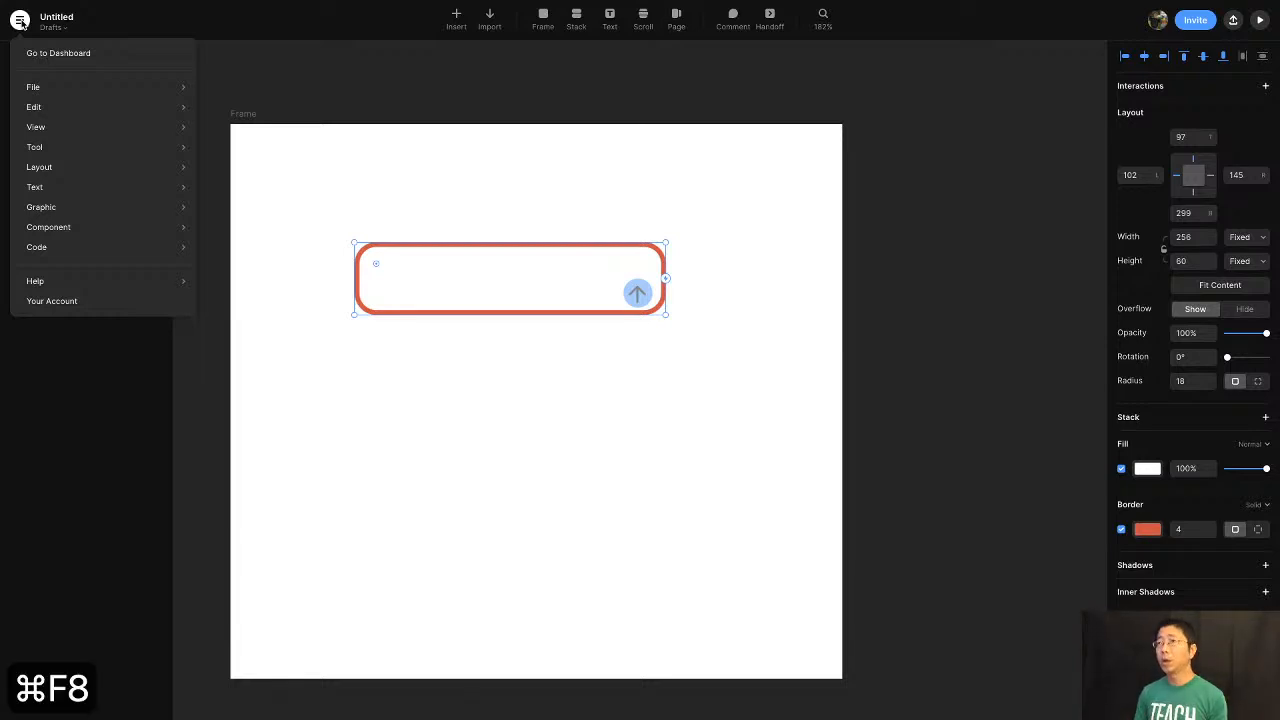
{"action": "key", "text": "alt+super+F8"}
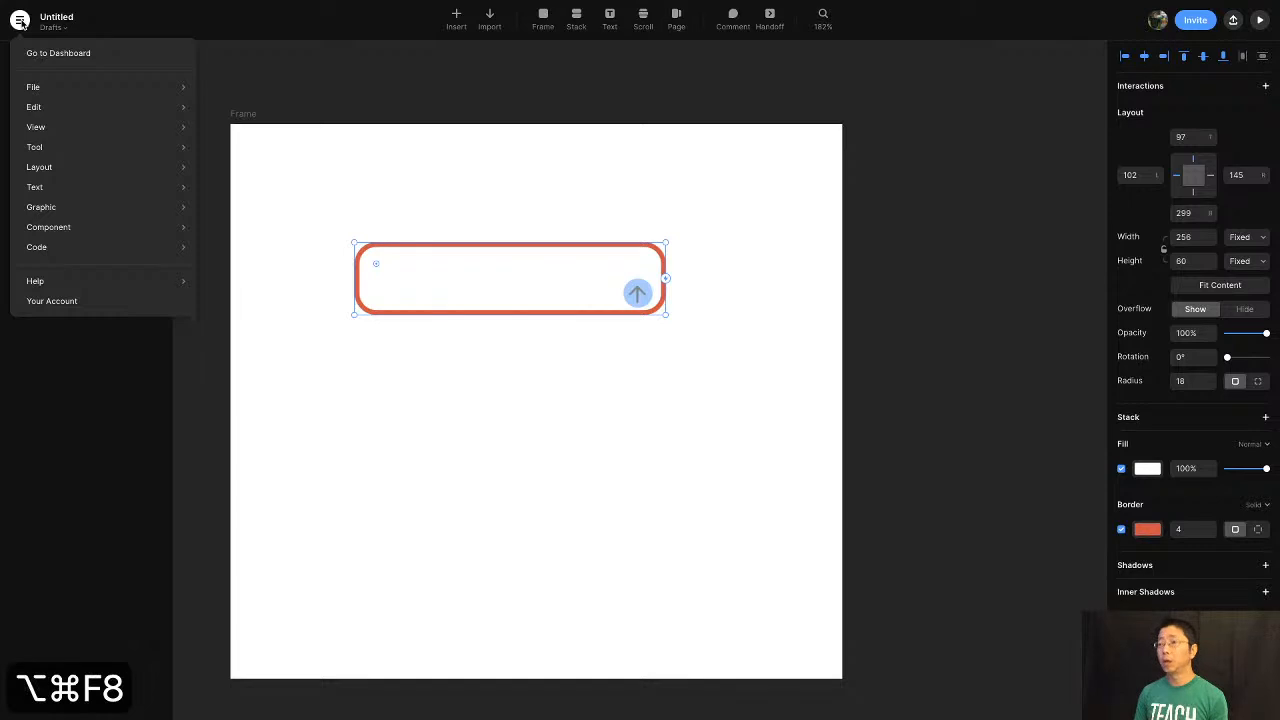
{"action": "key", "text": "alt+super+8"}
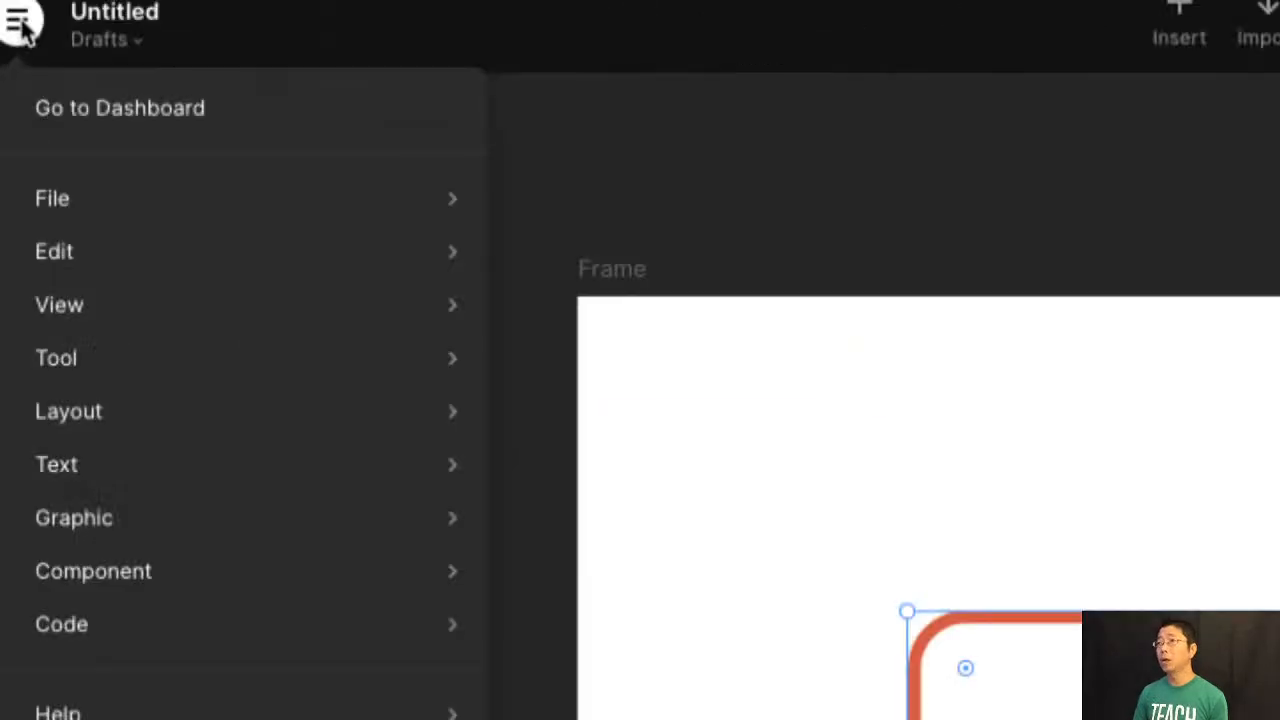
{"action": "mouse_move", "coordinate": [113, 303]}
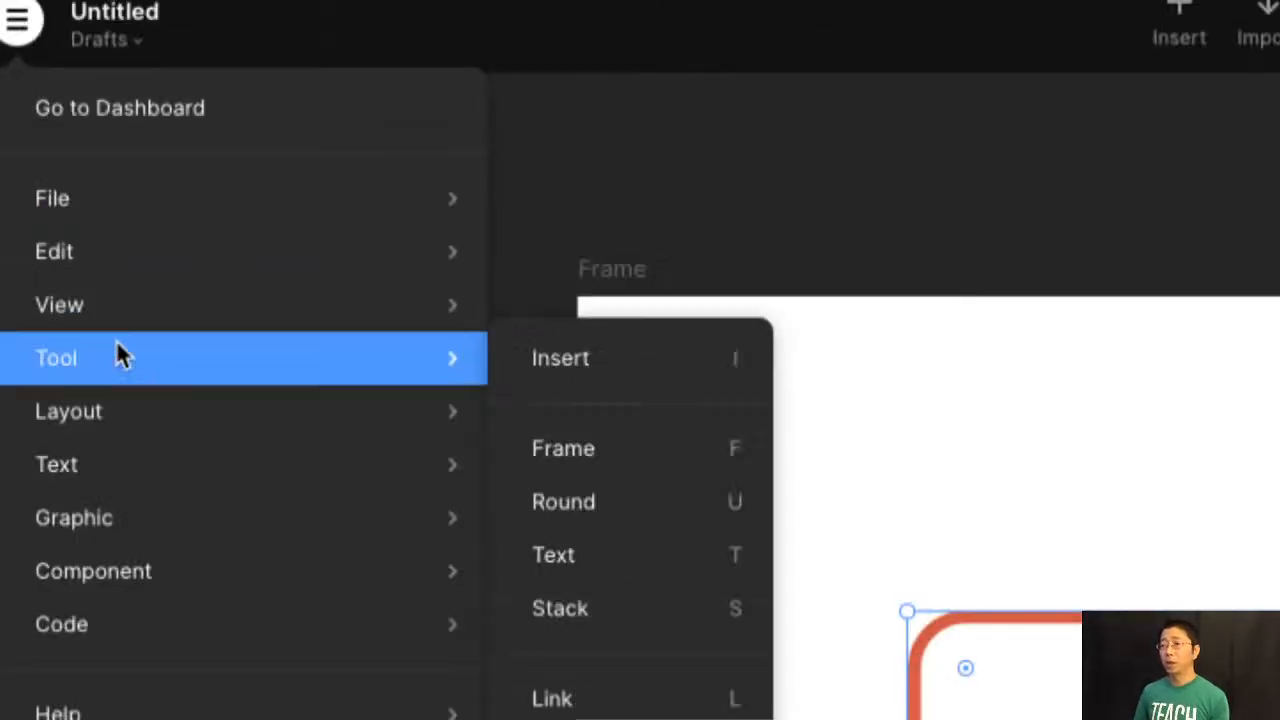
{"action": "mouse_move", "coordinate": [136, 575]}
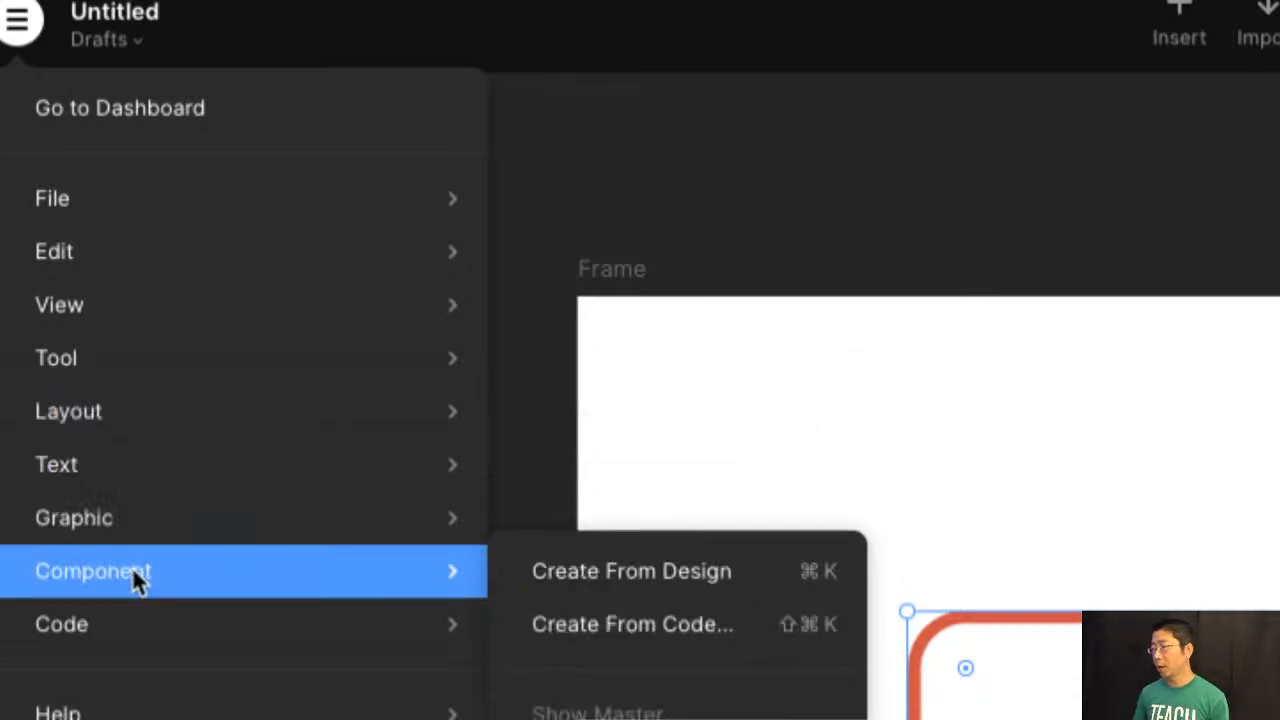
{"action": "mouse_move", "coordinate": [152, 622]}
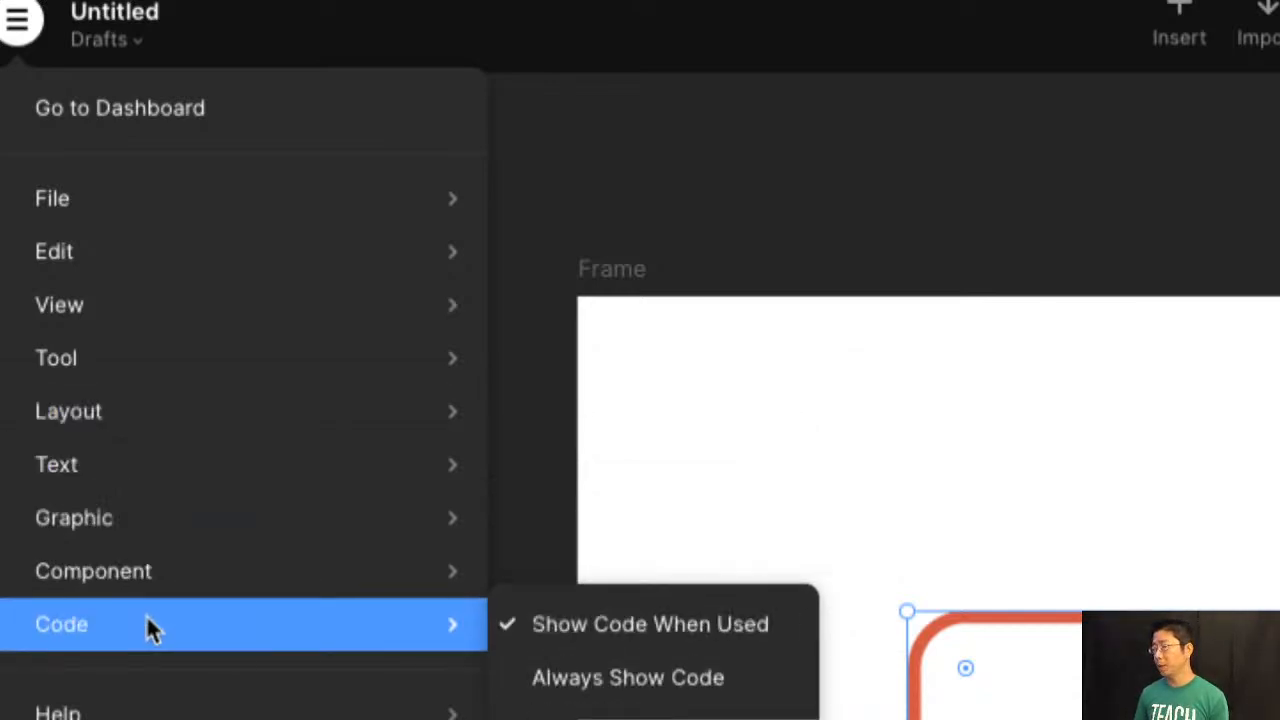
{"action": "left_click", "coordinate": [580, 680]}
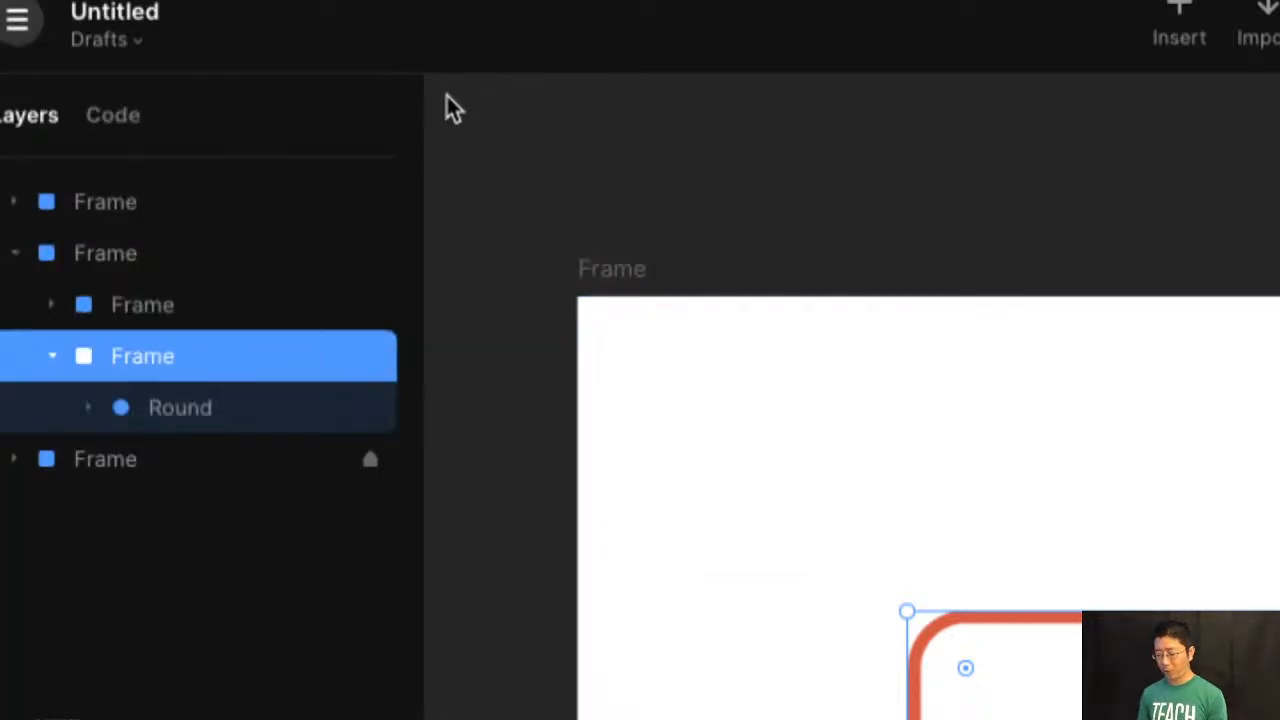
{"action": "key", "text": "alt+super+8"}
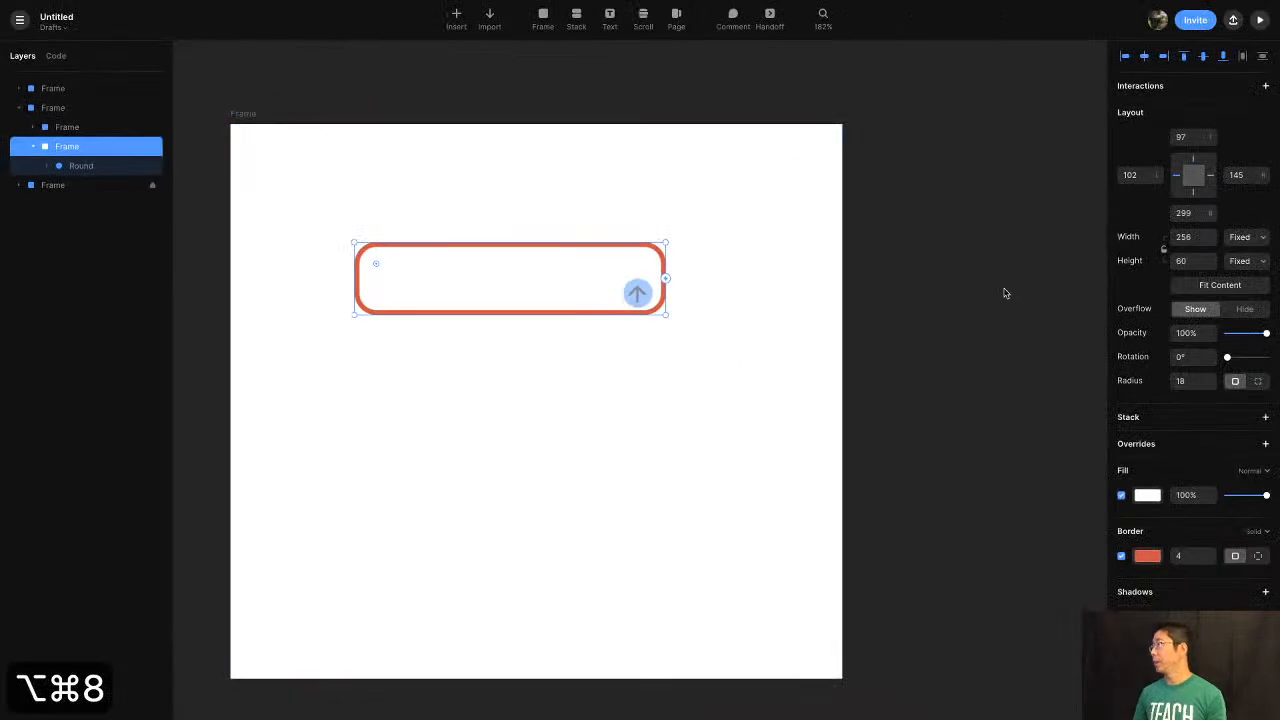
Add a code override entry to the red-bordered box and check which override files are available, leaving the file unselected.
{"action": "key", "text": "alt+super+8"}
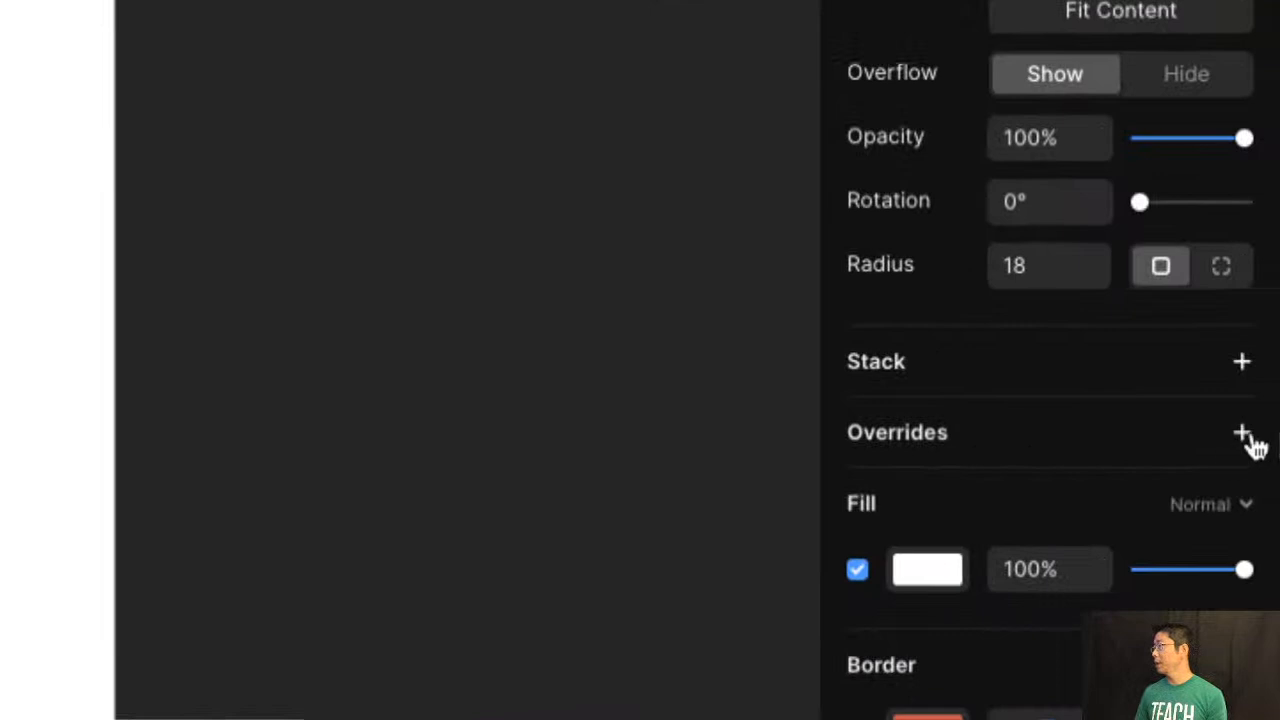
{"action": "left_click", "coordinate": [1242, 434]}
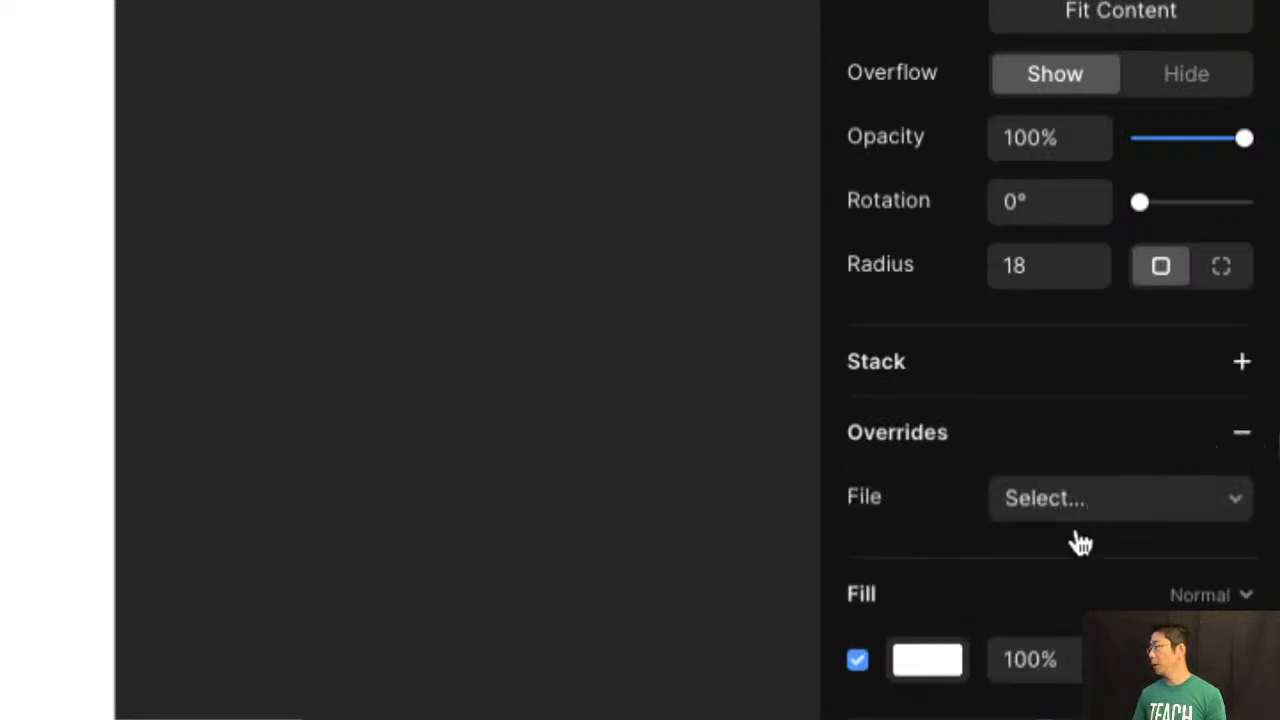
{"action": "left_click", "coordinate": [1083, 502]}
{"action": "left_click", "coordinate": [1065, 551]}
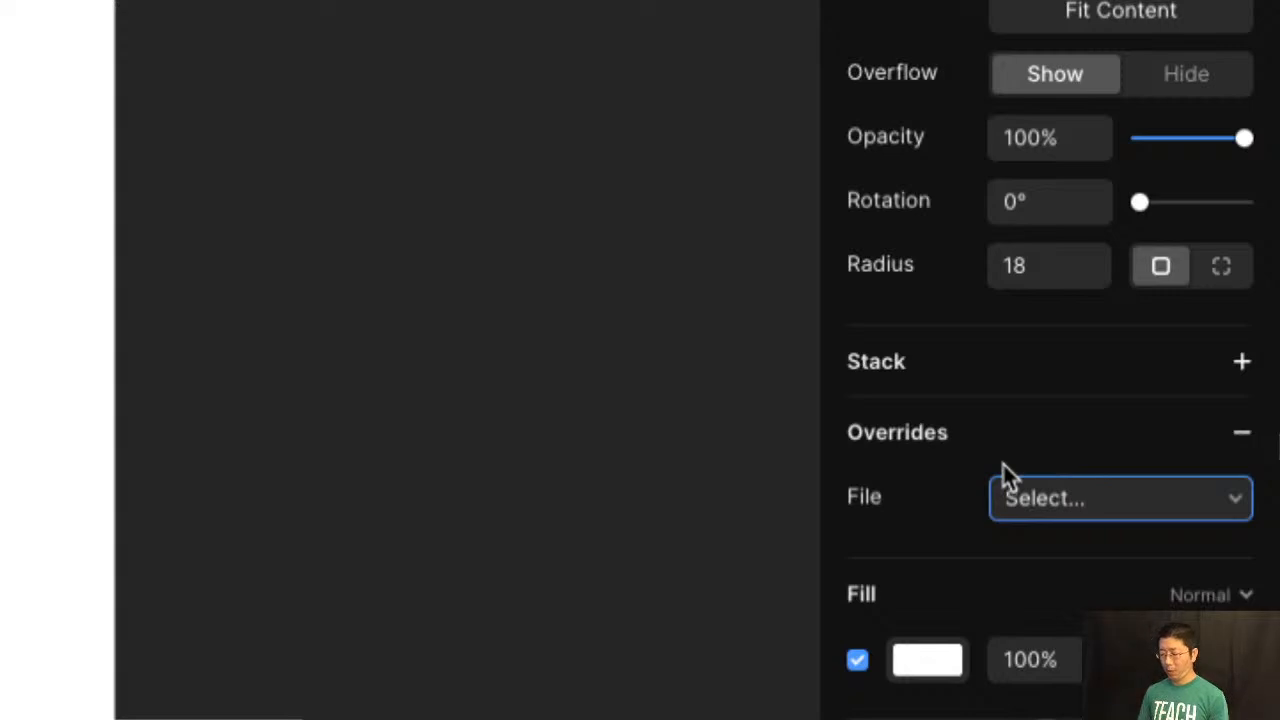
{"action": "key", "text": "alt+super+8"}
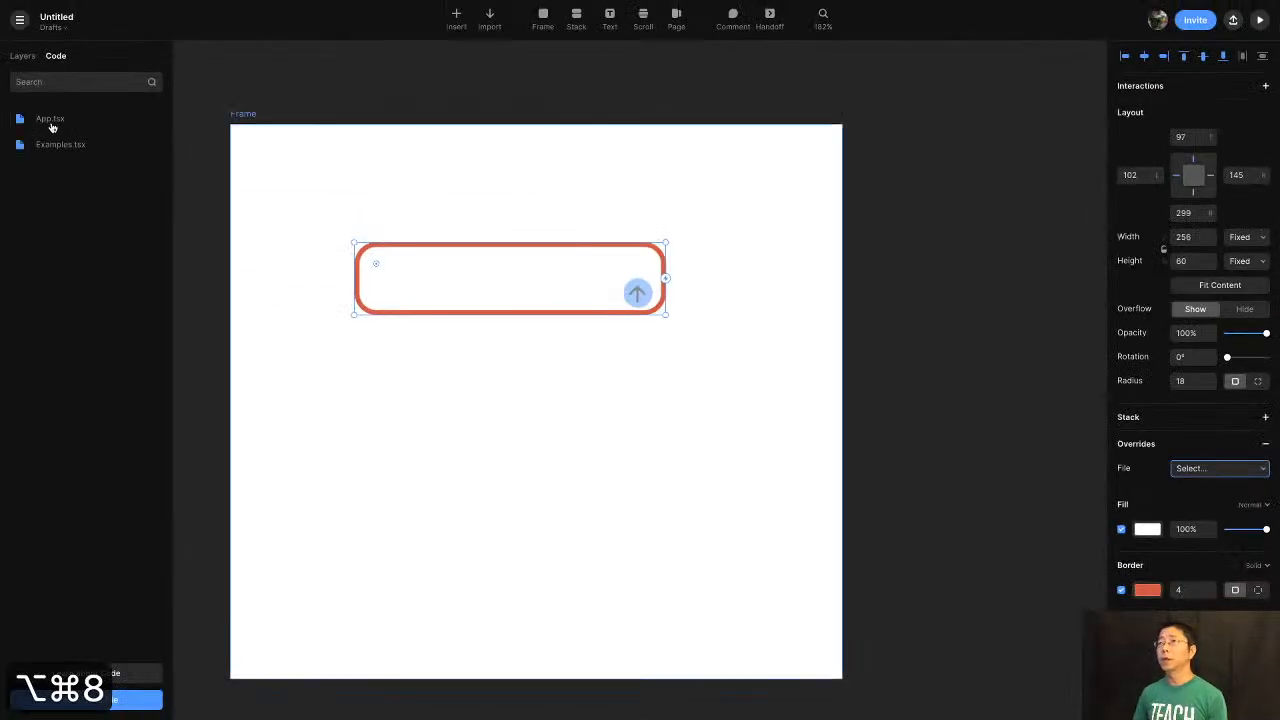
Open the App.tsx code file and enlarge the editor text for readability.
{"action": "left_click", "coordinate": [84, 124]}
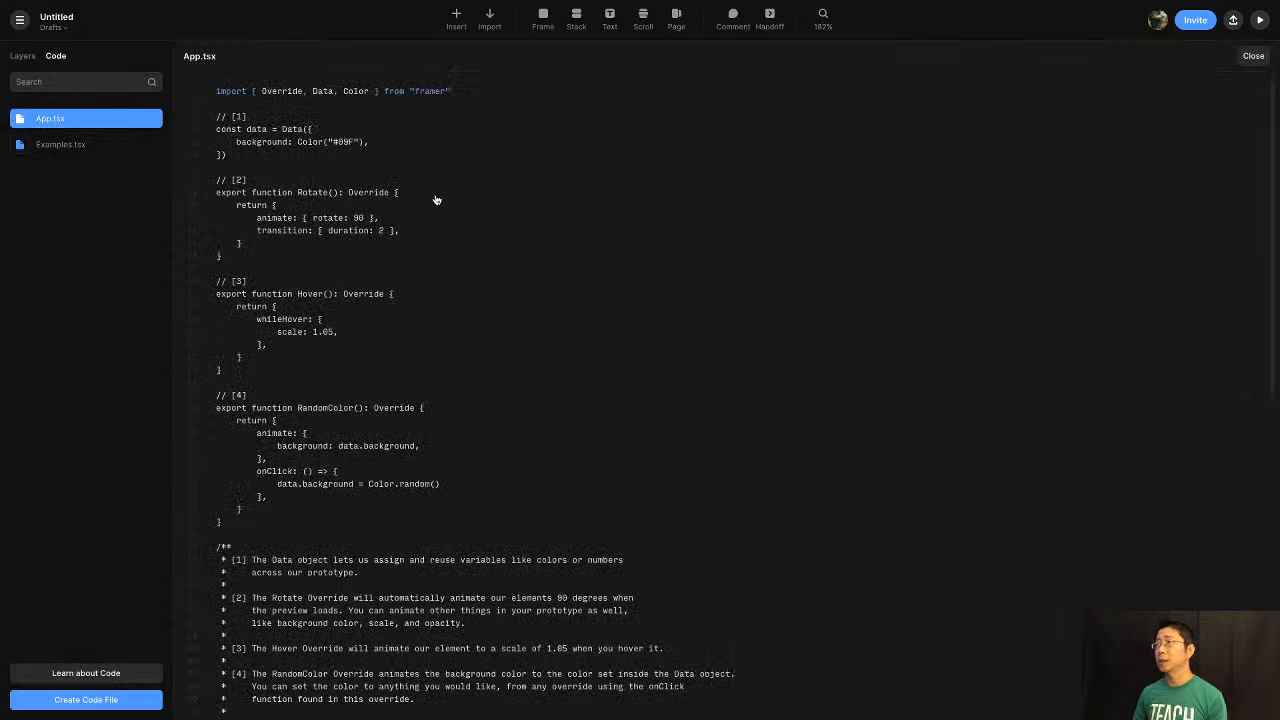
{"action": "left_click", "coordinate": [548, 276]}
{"action": "key", "text": "super+equal"}
{"action": "key", "text": "super+equal"}
{"action": "key", "text": "super+equal"}
{"action": "key", "text": "super+equal"}
{"action": "key", "text": "super+equal"}
{"action": "key", "text": "super+equal"}
{"action": "key", "text": "super+equal"}
{"action": "key", "text": "super+equal"}
{"action": "key", "text": "super+equal"}
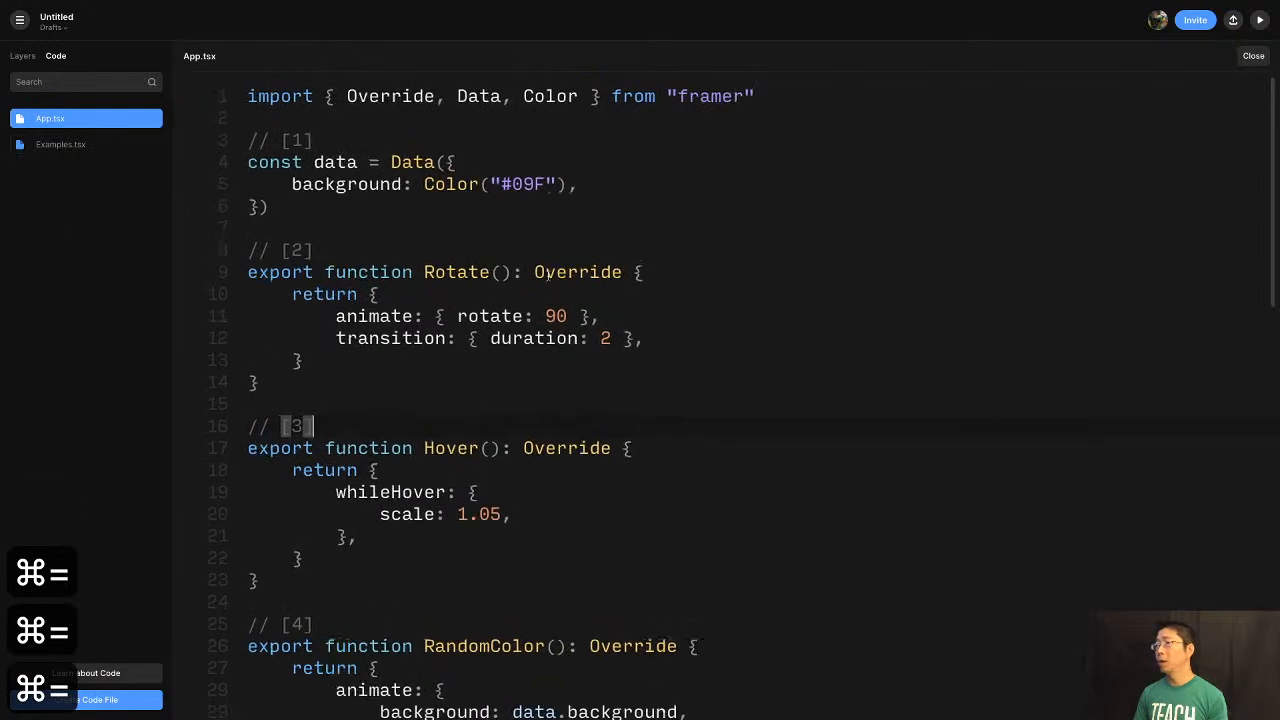
Delete all the sample code in App.tsx below the framer import line.
{"action": "left_click", "coordinate": [488, 184]}
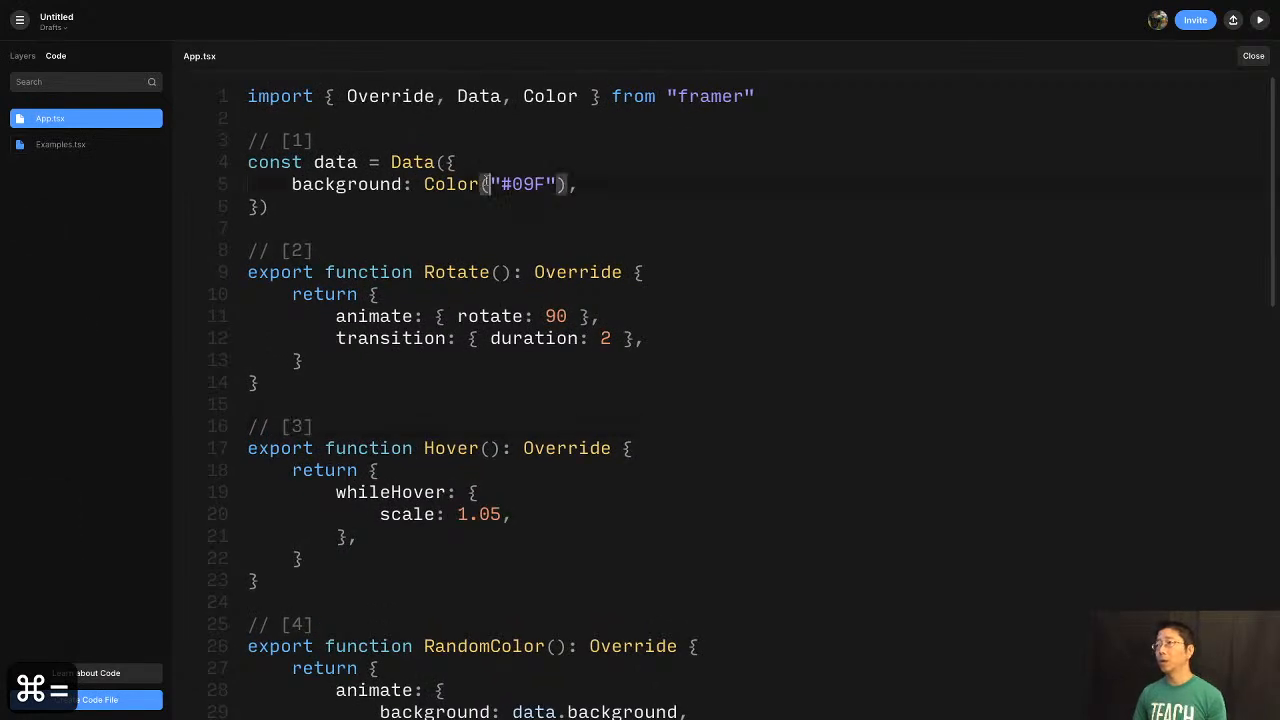
{"action": "left_click", "coordinate": [462, 246]}
{"action": "left_click", "coordinate": [391, 138]}
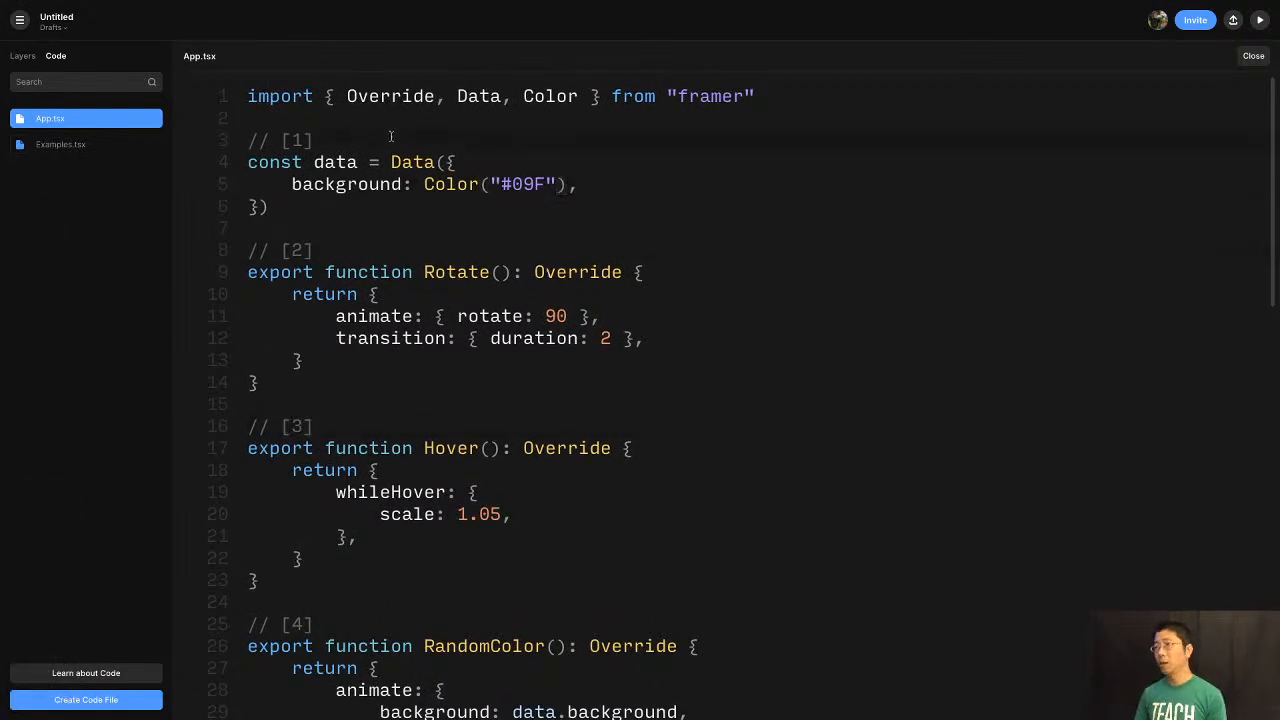
{"action": "key", "text": "super+Left"}
{"action": "key", "text": "shift+super+Down"}
{"action": "key", "text": "BackSpace"}
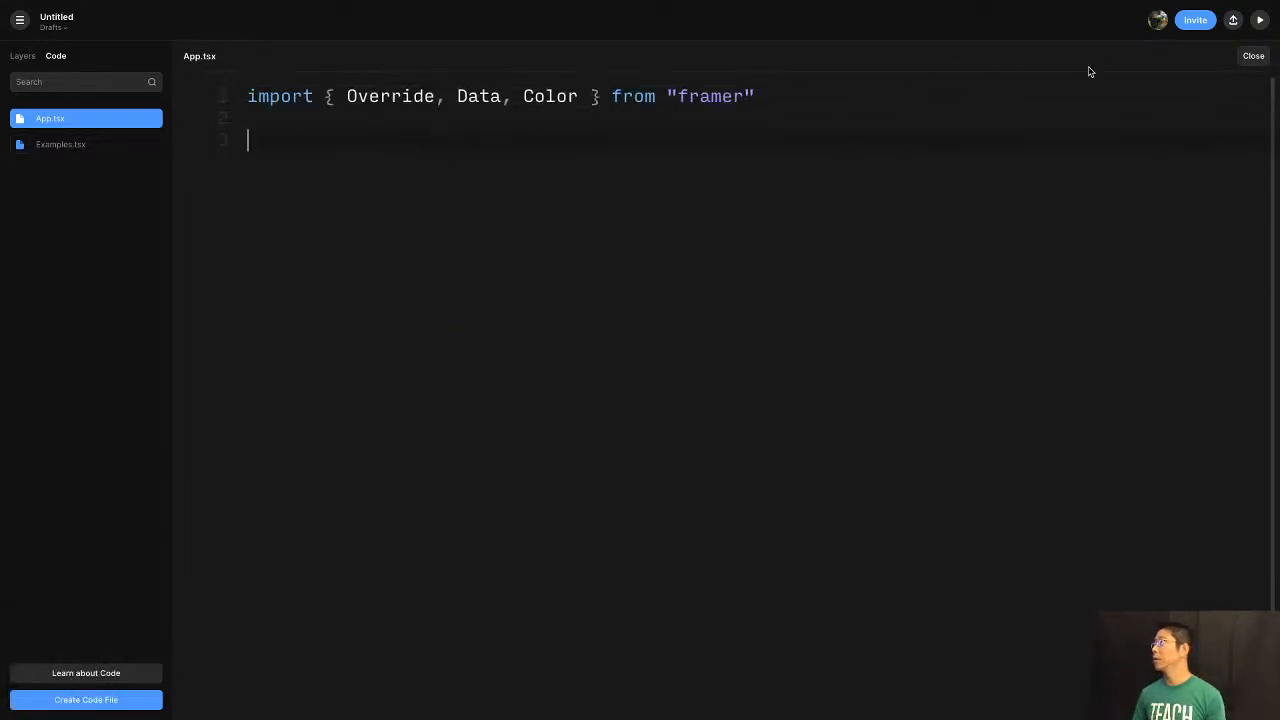
Start the prototype preview and reopen App.tsx so the code and the preview are side by side.
{"action": "left_click", "coordinate": [1259, 20]}
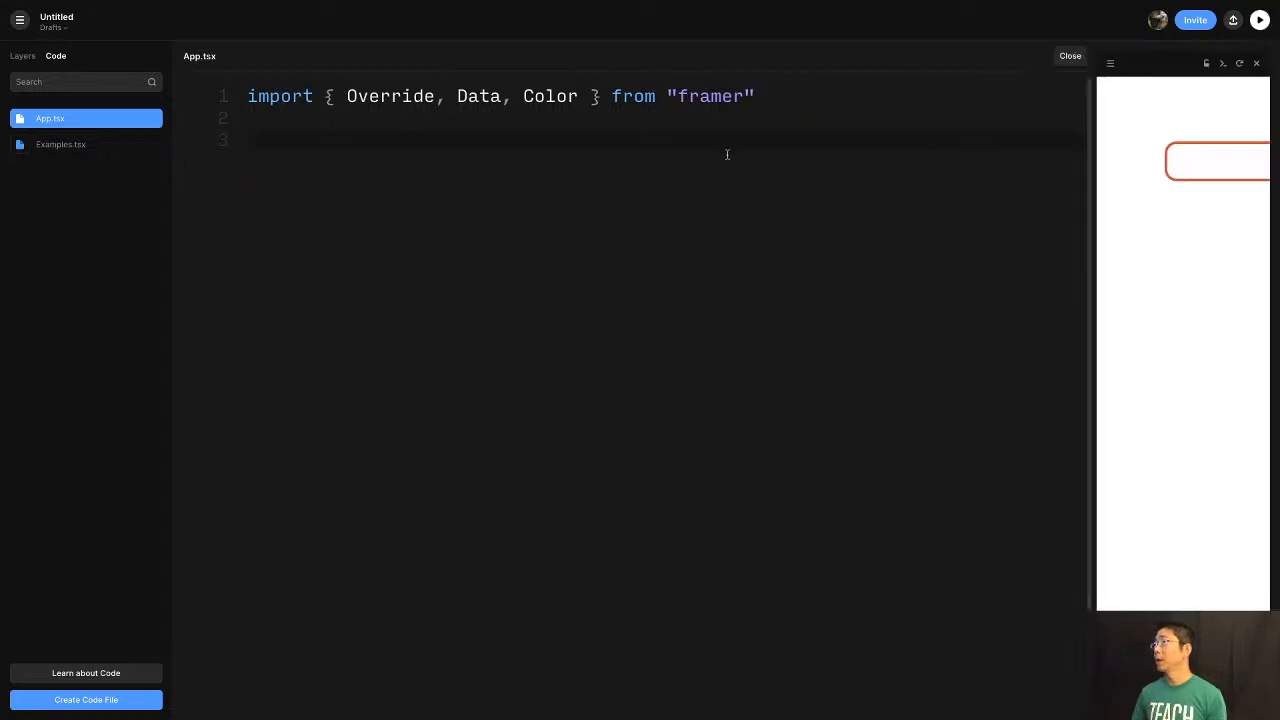
{"action": "left_click", "coordinate": [67, 192]}
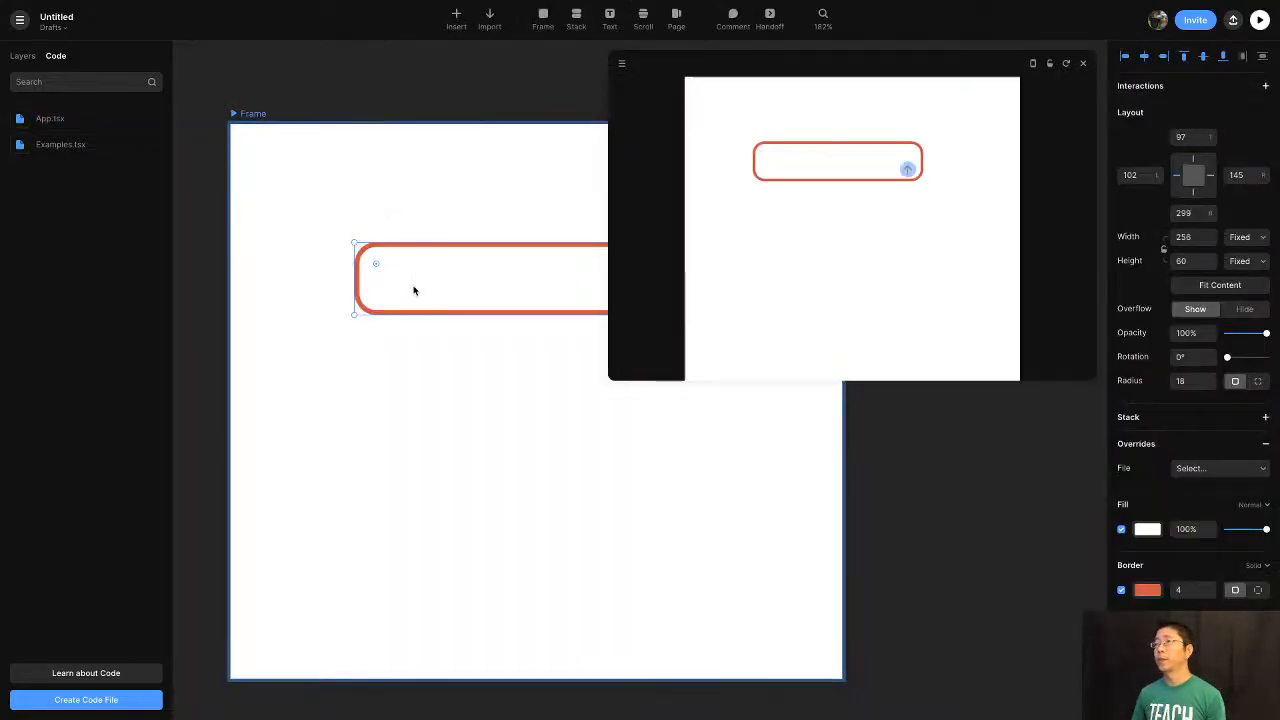
{"action": "left_click", "coordinate": [50, 119]}
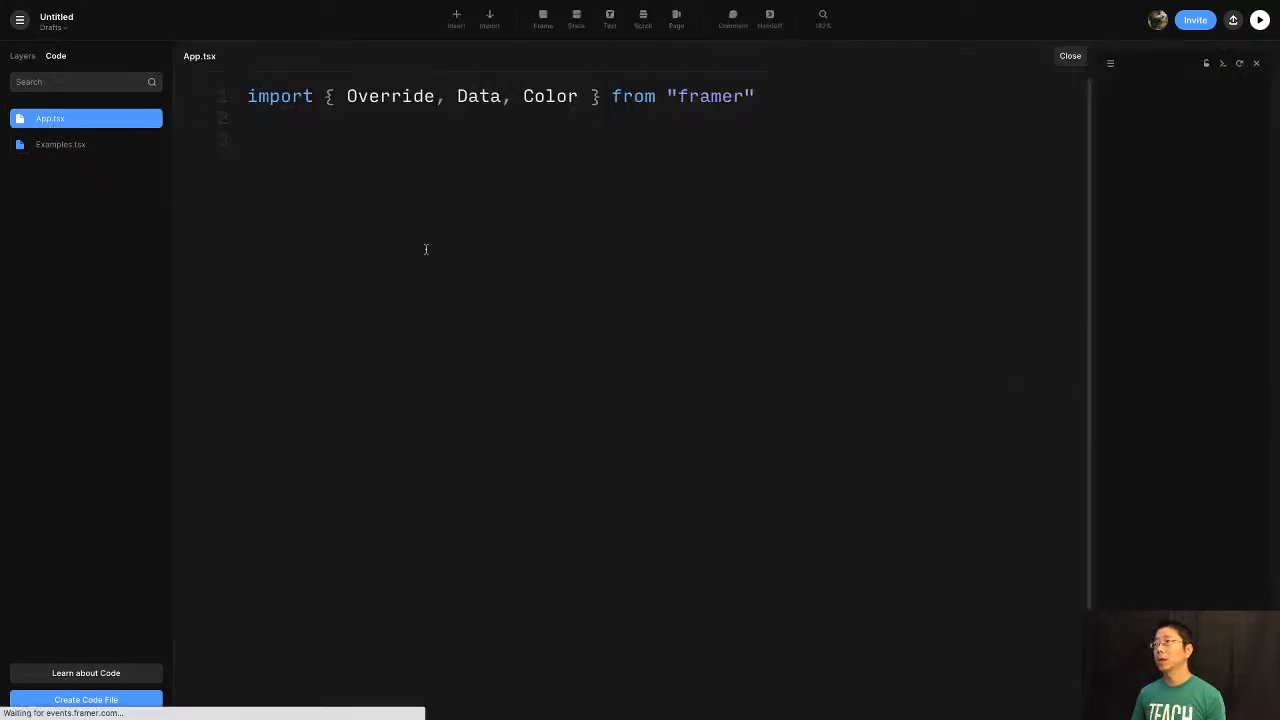
Write an exported function TextBox() of type Override in App.tsx, containing an empty return object.
{"action": "type", "text": "e"}
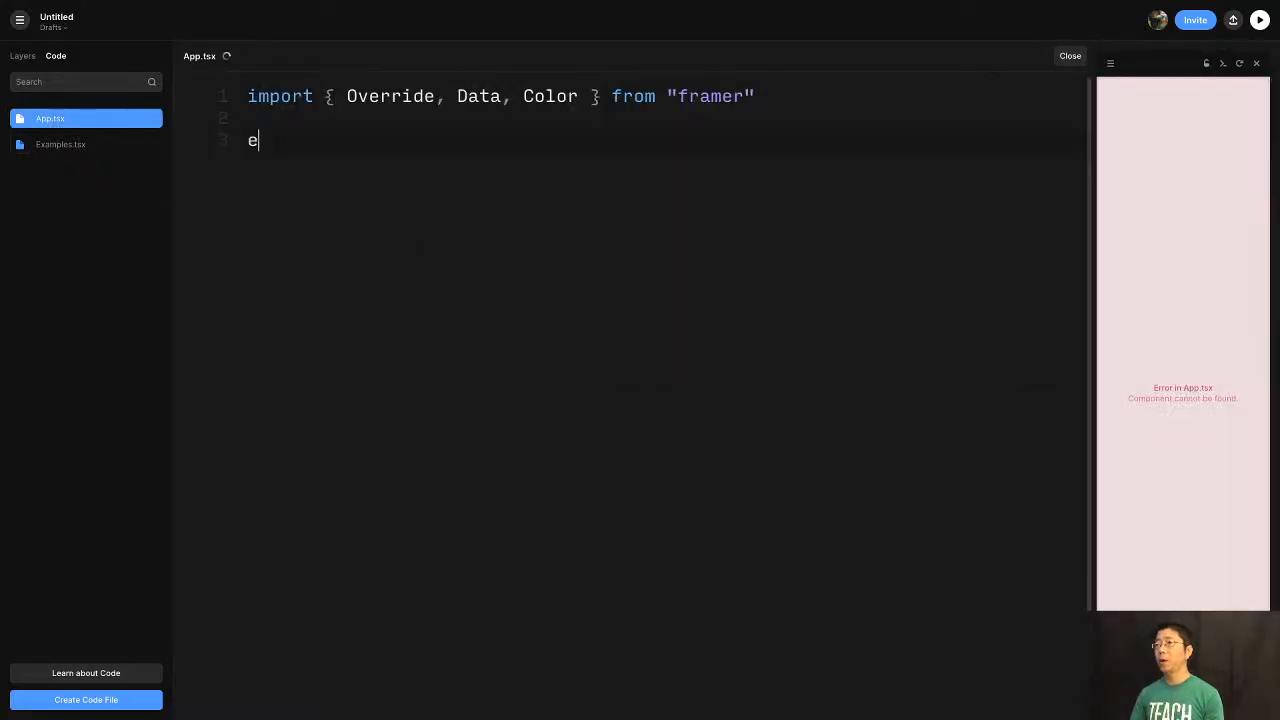
{"action": "type", "text": "xport function "}
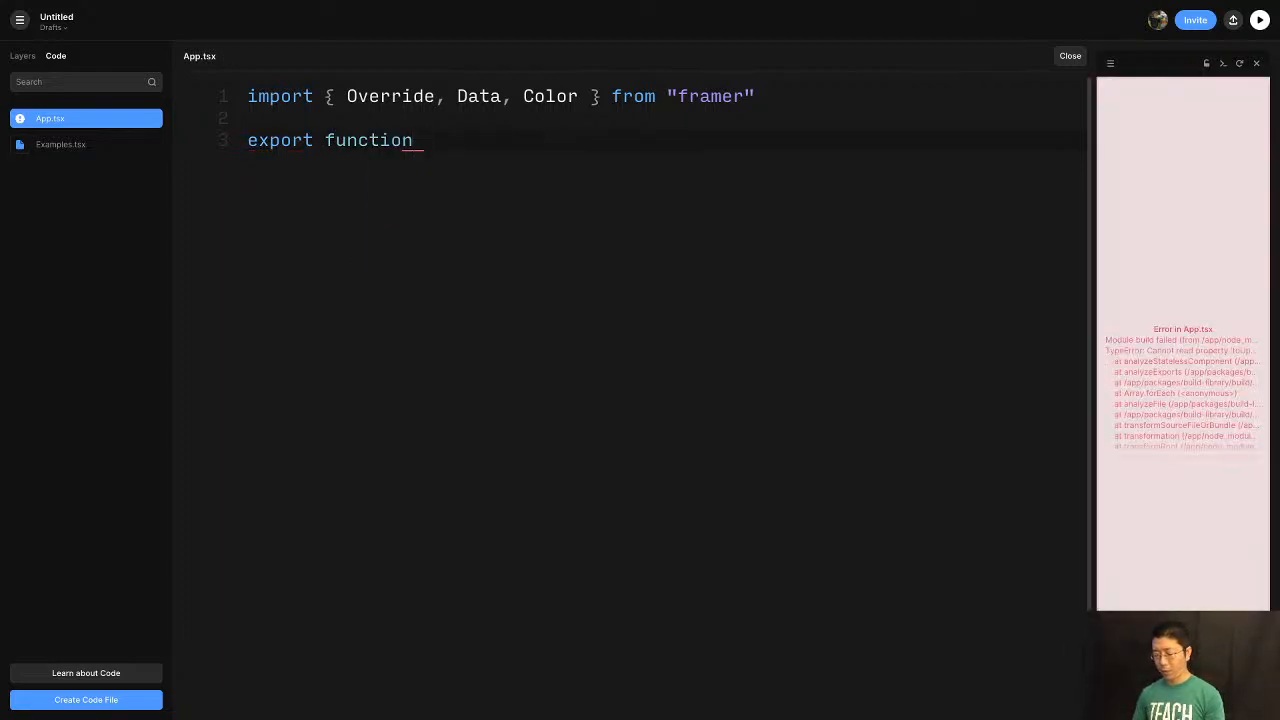
{"action": "type", "text": "TextBo"}
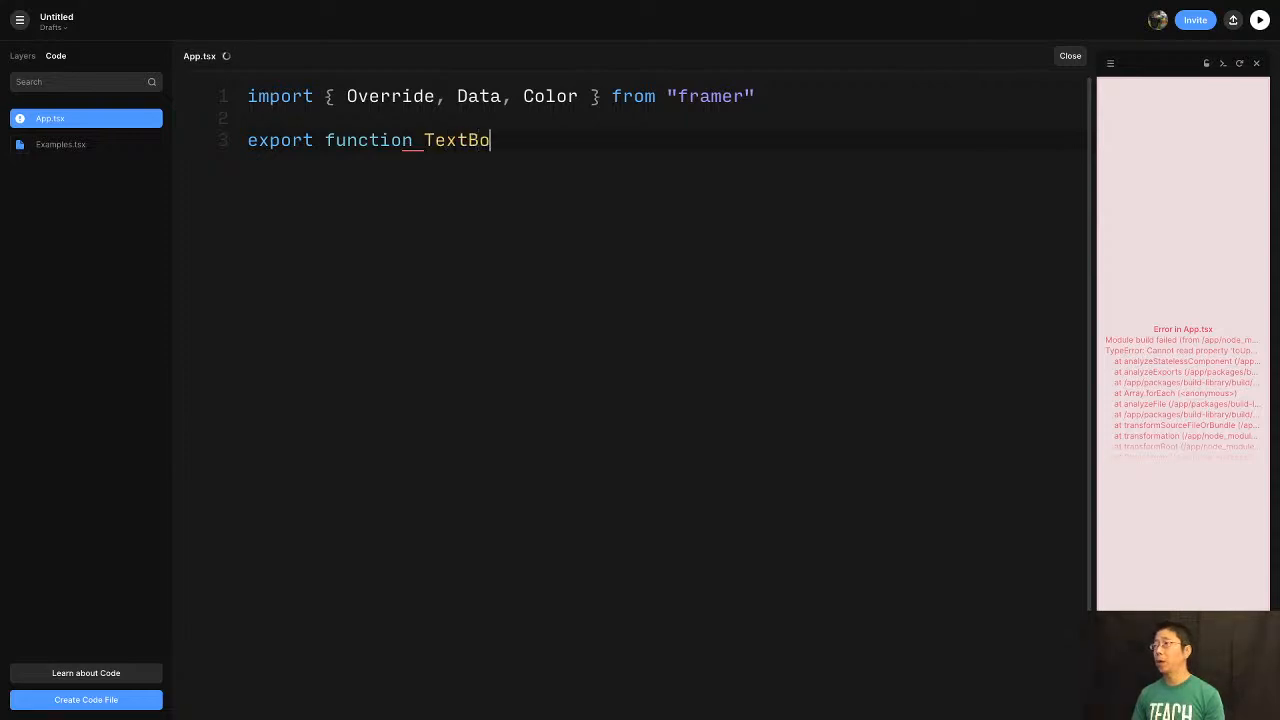
{"action": "type", "text": "x() : "}
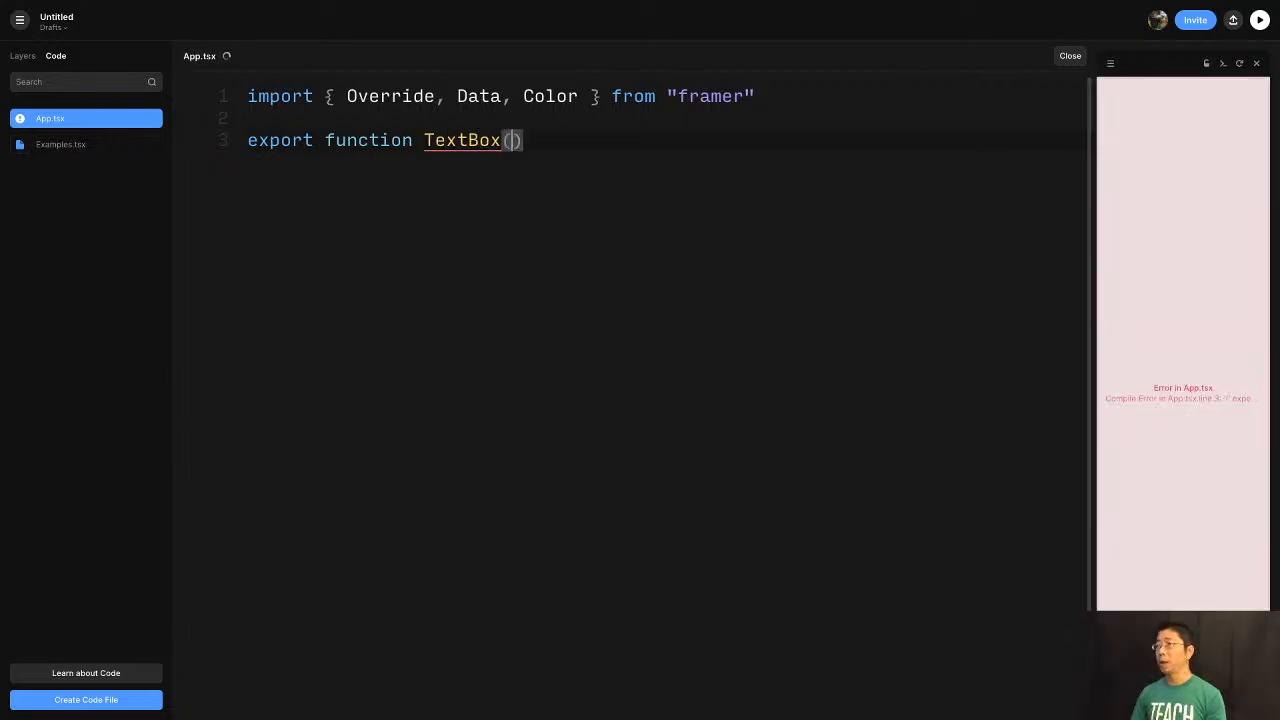
{"action": "type", "text": "O"}
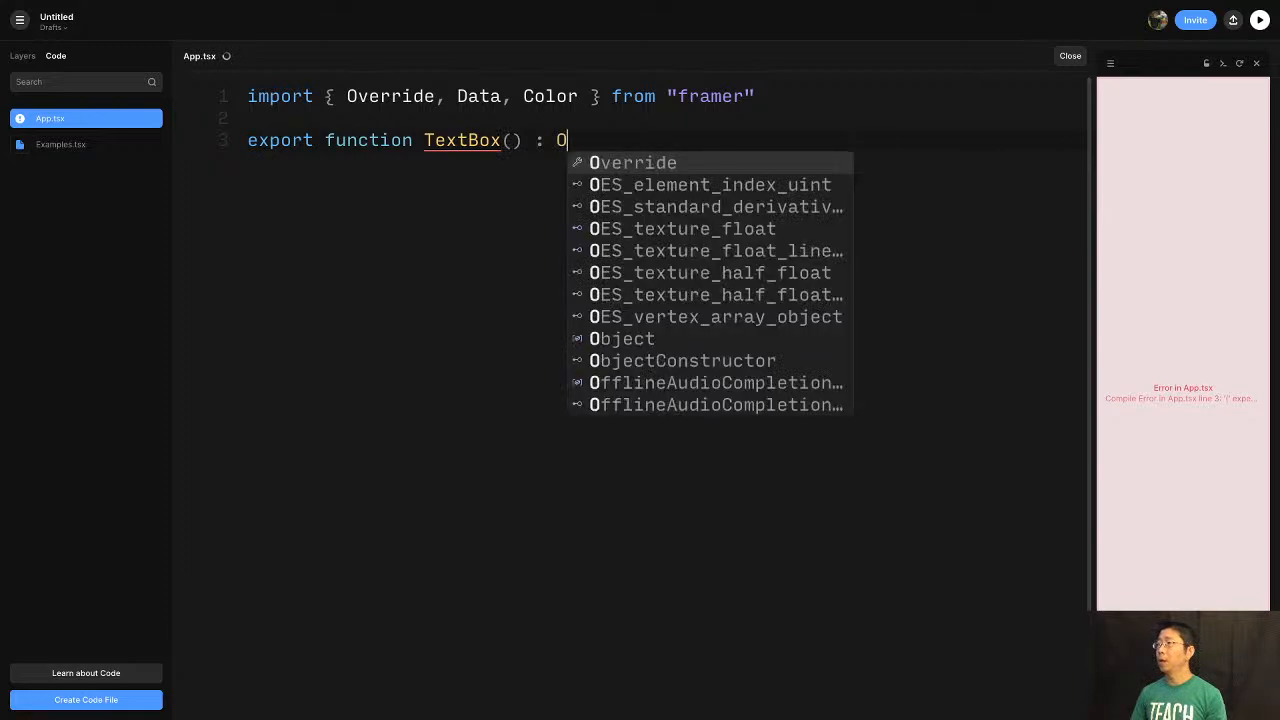
{"action": "type", "text": "verride {"}
{"action": "key", "text": "Return"}
{"action": "type", "text": "return {"}
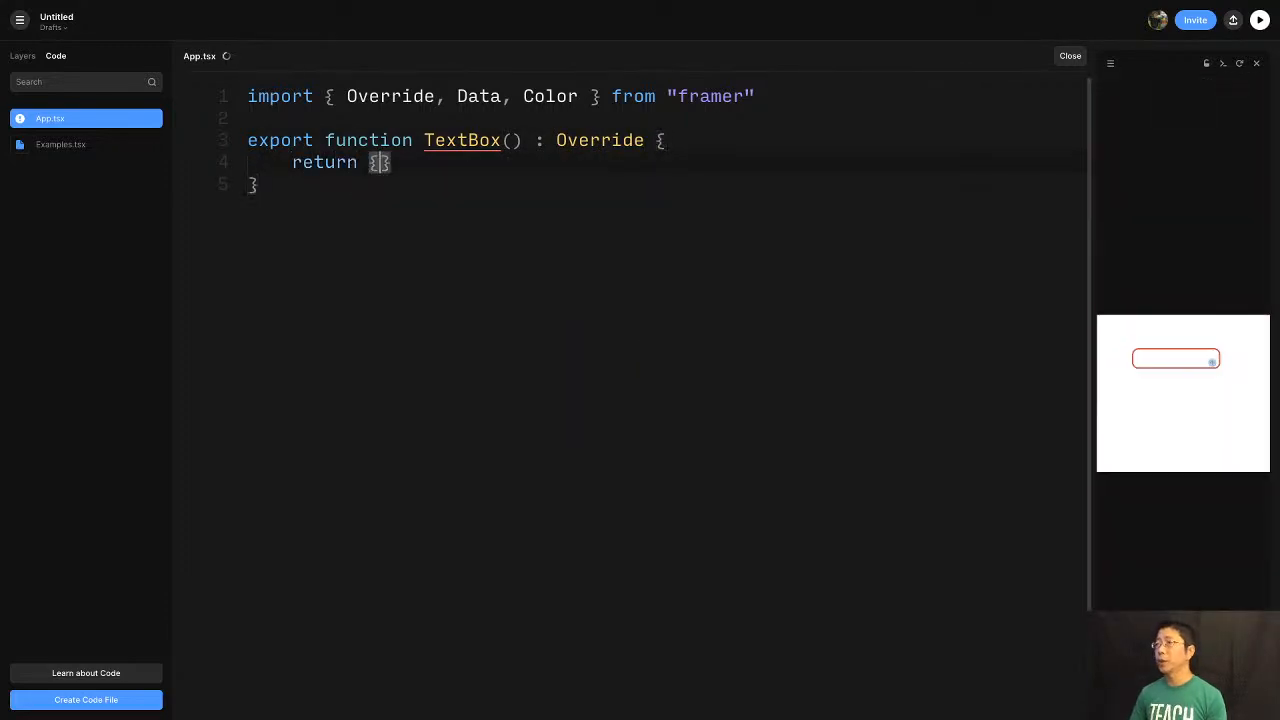
{"action": "key", "text": "Return"}
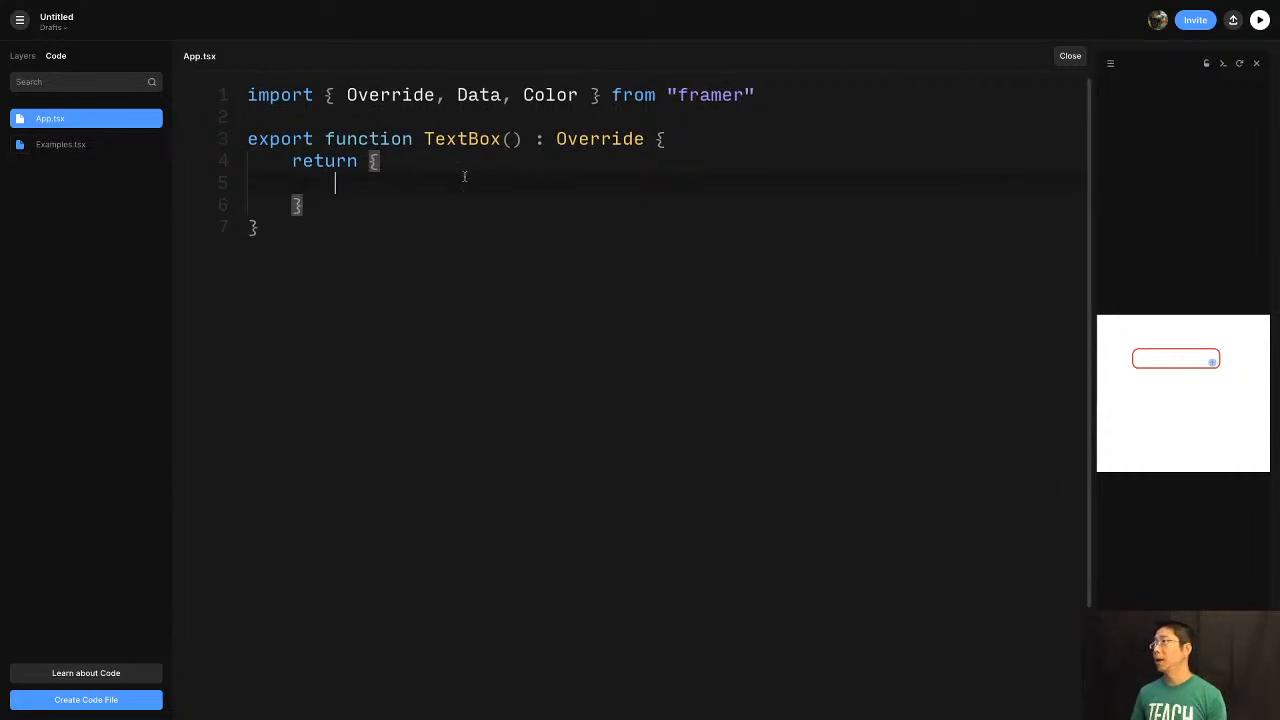
Open Examples.tsx and examine the structure of its Hover override function.
{"action": "left_click", "coordinate": [50, 144]}
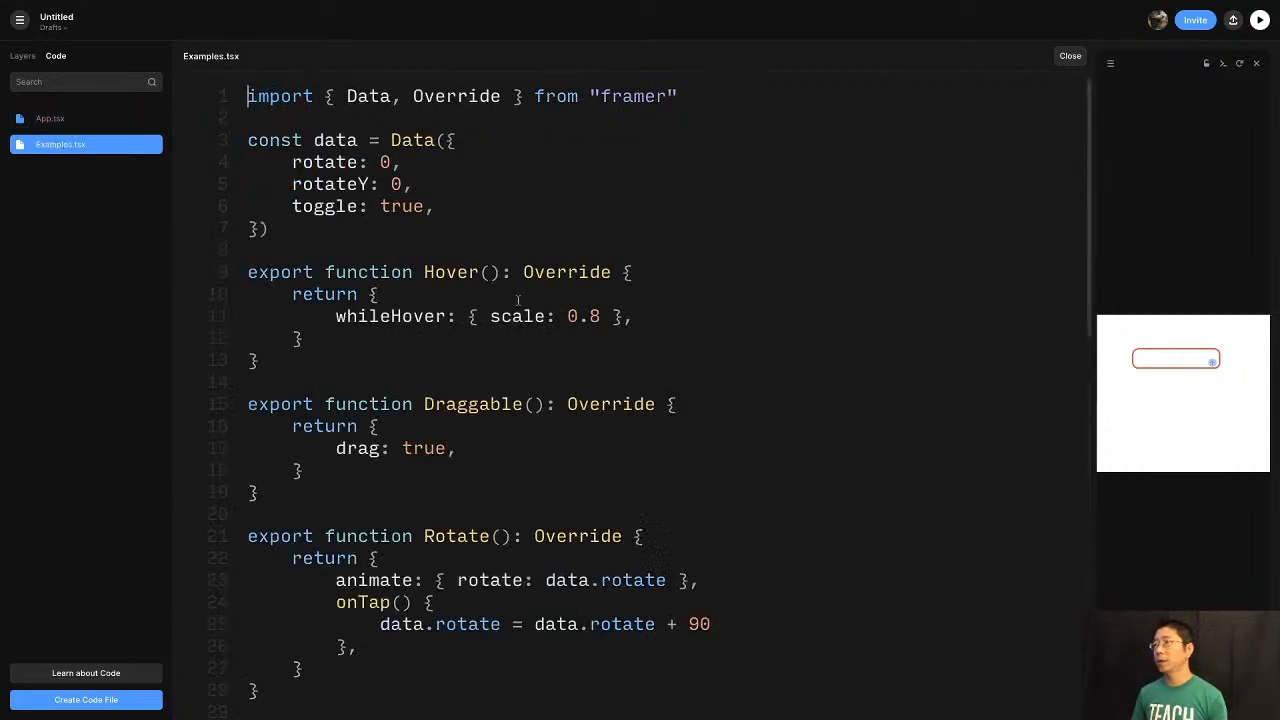
{"action": "left_click_drag", "start_coordinate": [256, 360], "coordinate": [238, 279]}
{"action": "left_click", "coordinate": [367, 351]}
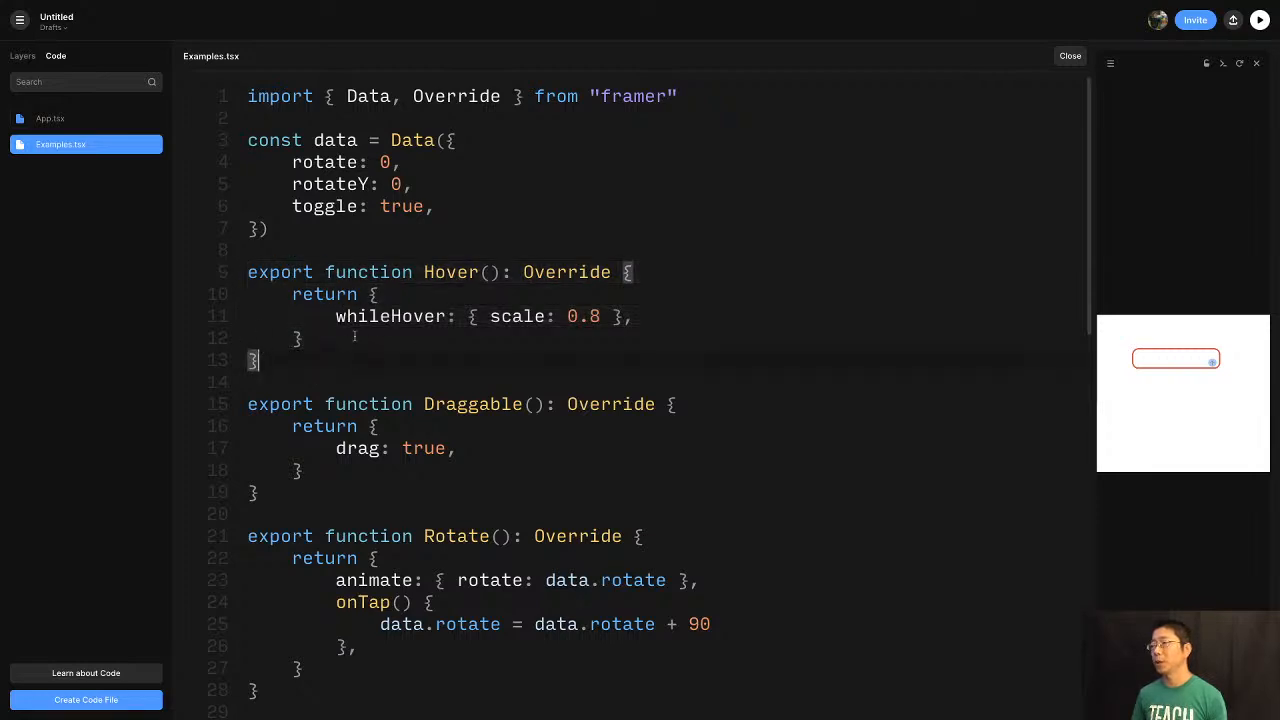
Check the whileHover property in the Hover example, return to App.tsx and widen the preview beside the code.
{"action": "left_click_drag", "start_coordinate": [343, 317], "coordinate": [628, 317]}
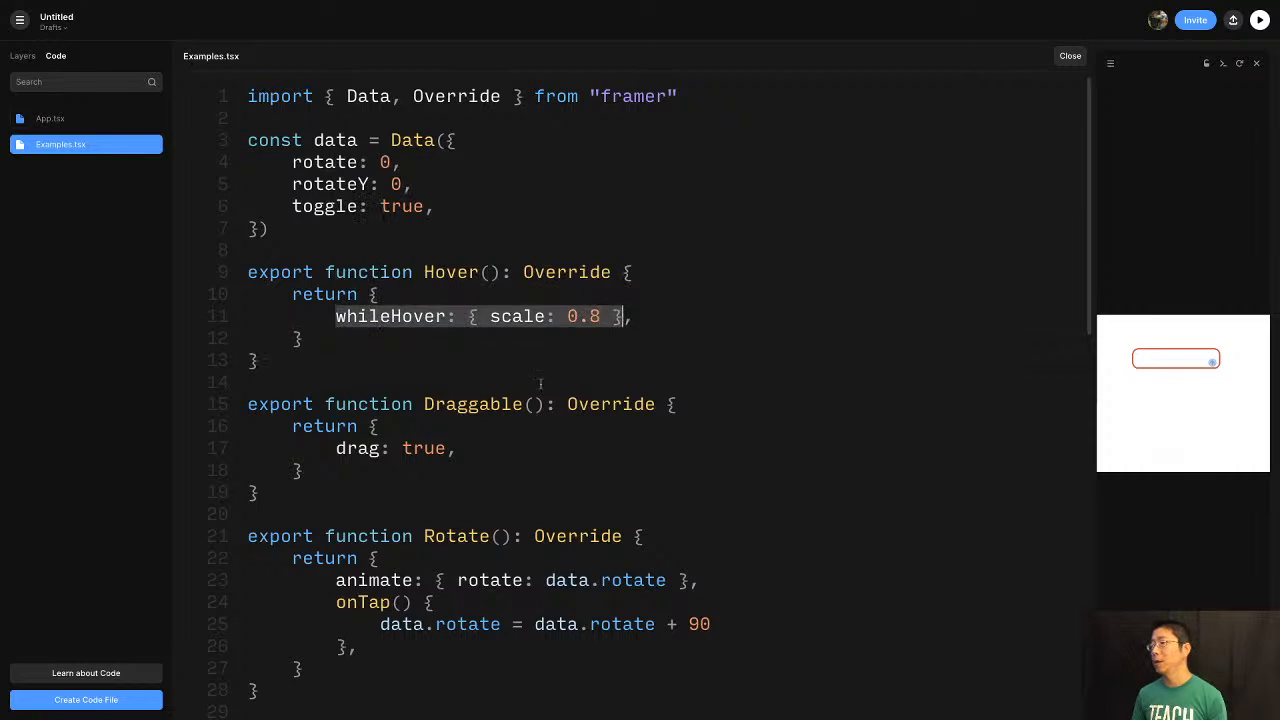
{"action": "left_click", "coordinate": [450, 371]}
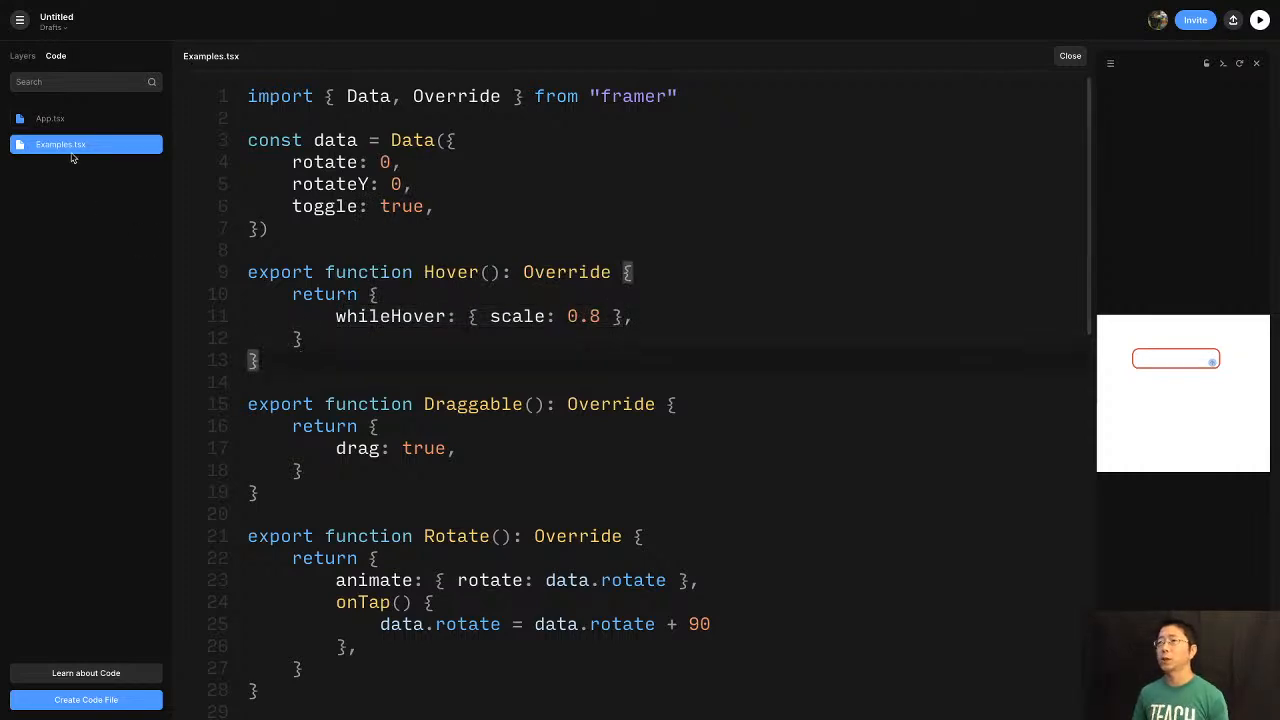
{"action": "left_click", "coordinate": [57, 119]}
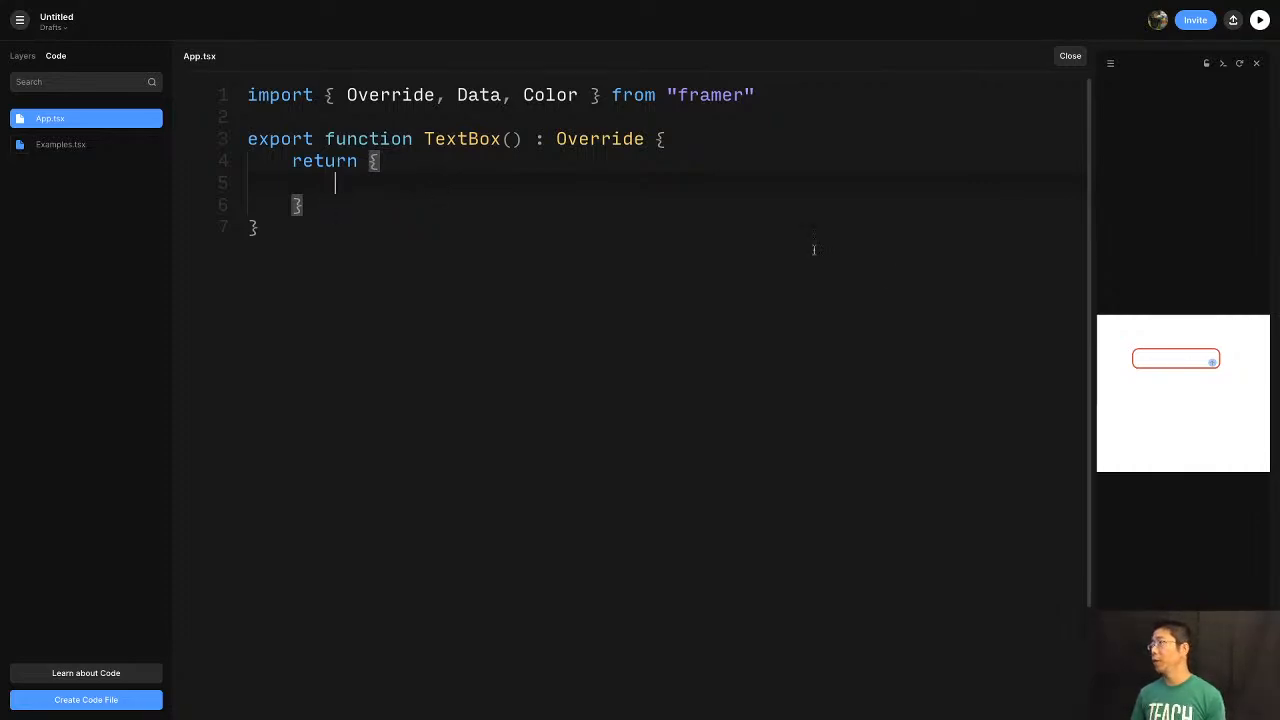
{"action": "left_click_drag", "start_coordinate": [1092, 318], "coordinate": [797, 338]}
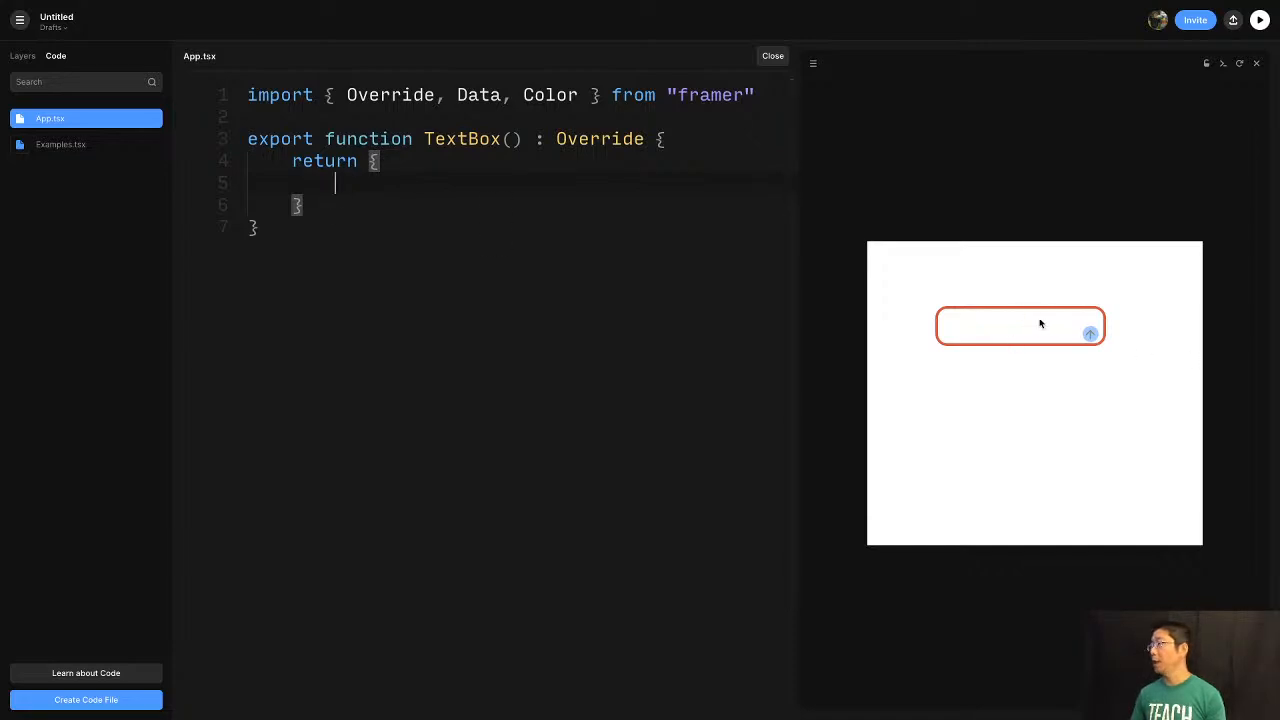
Add the property height: 400 to the return object of the TextBox override.
{"action": "type", "text": "heigh"}
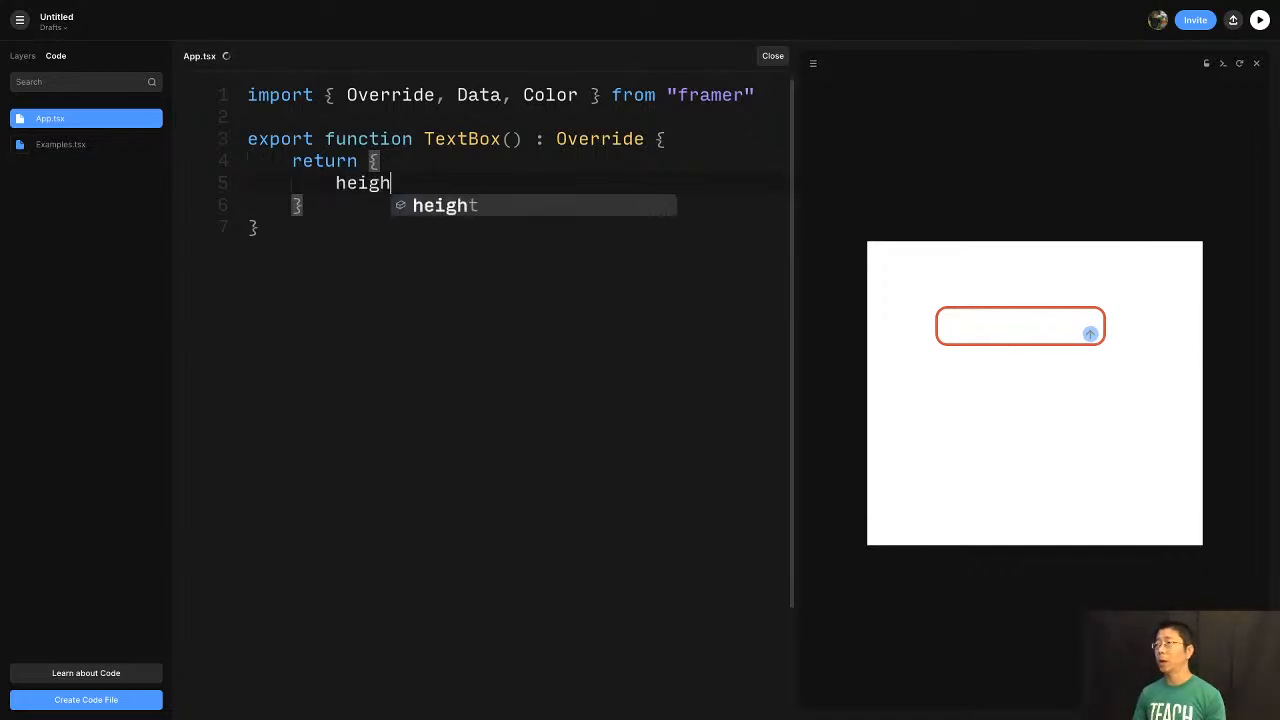
{"action": "type", "text": "t:"}
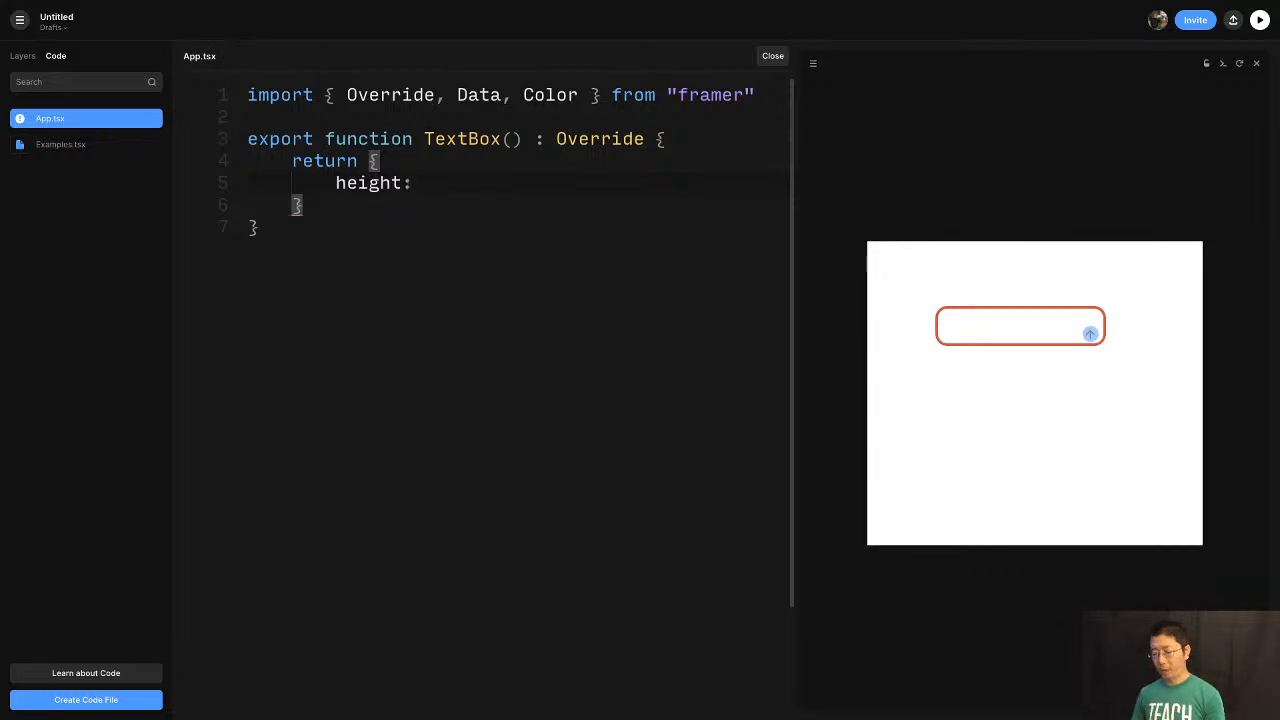
{"action": "type", "text": " 400"}
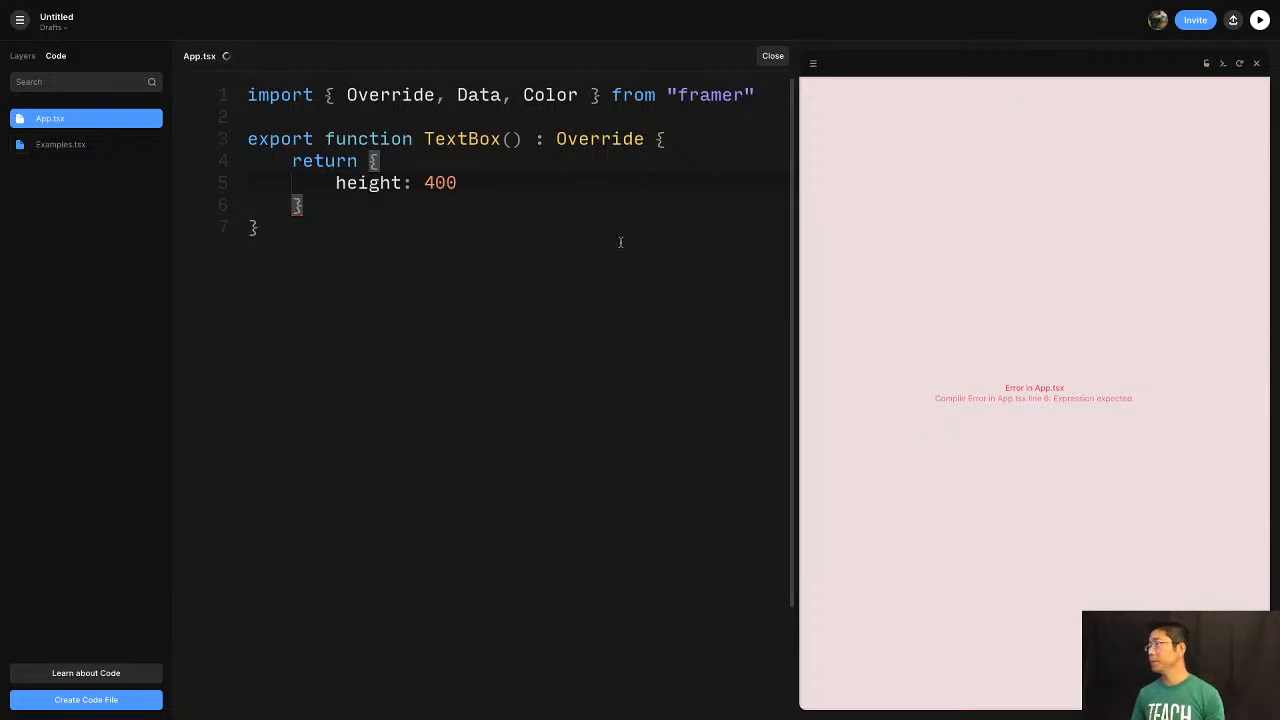
Return to the canvas, close the preview, and assign the TextBox override from the App file to the red-bordered box.
{"action": "left_click", "coordinate": [118, 199]}
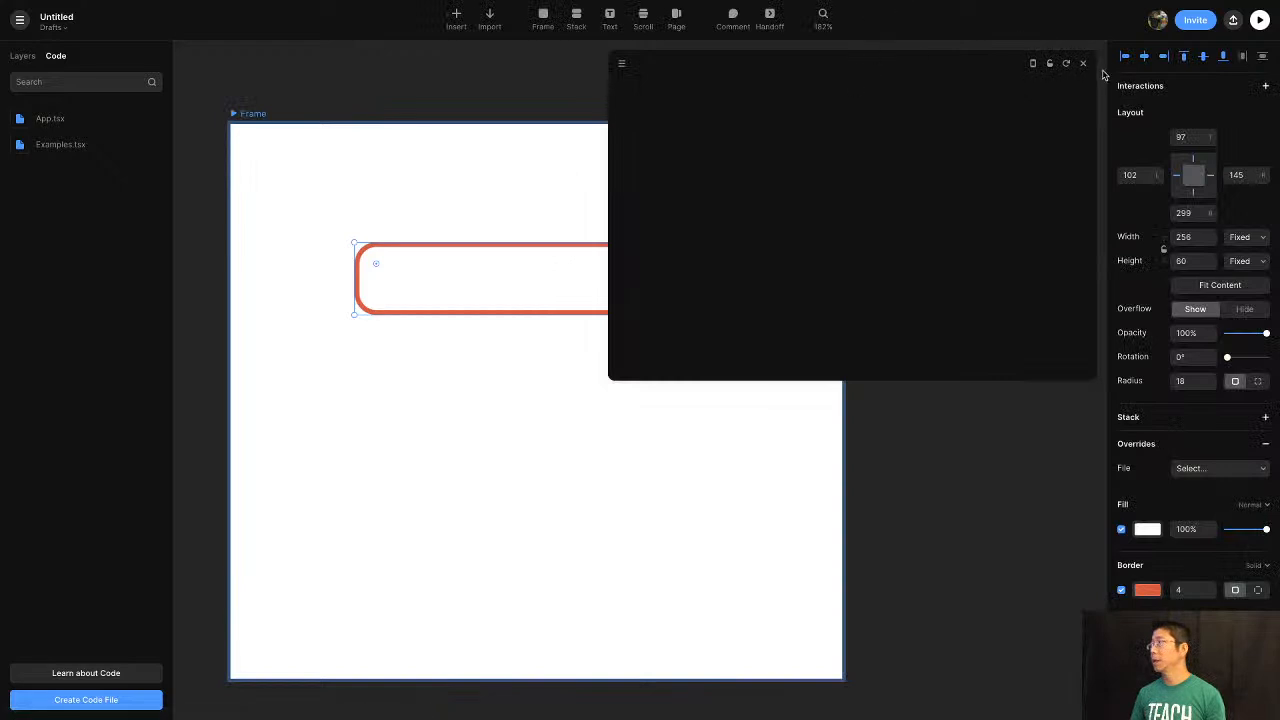
{"action": "left_click", "coordinate": [1082, 63]}
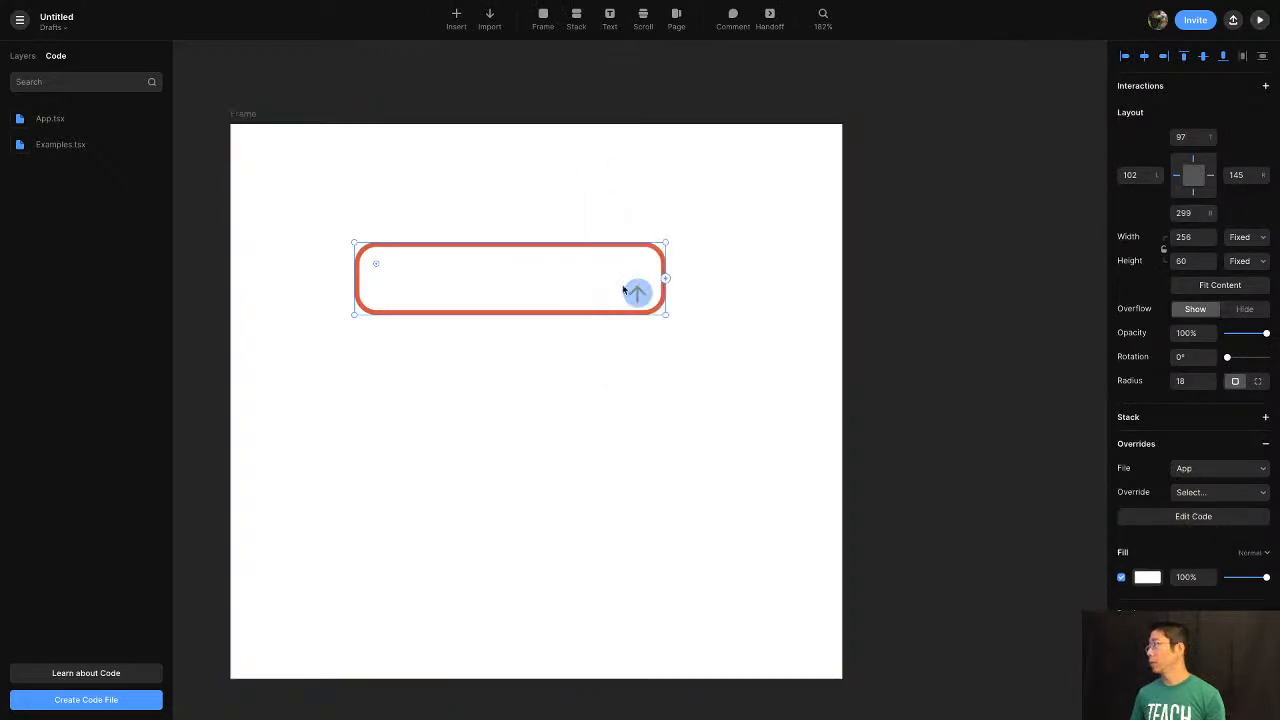
{"action": "left_click", "coordinate": [1224, 495]}
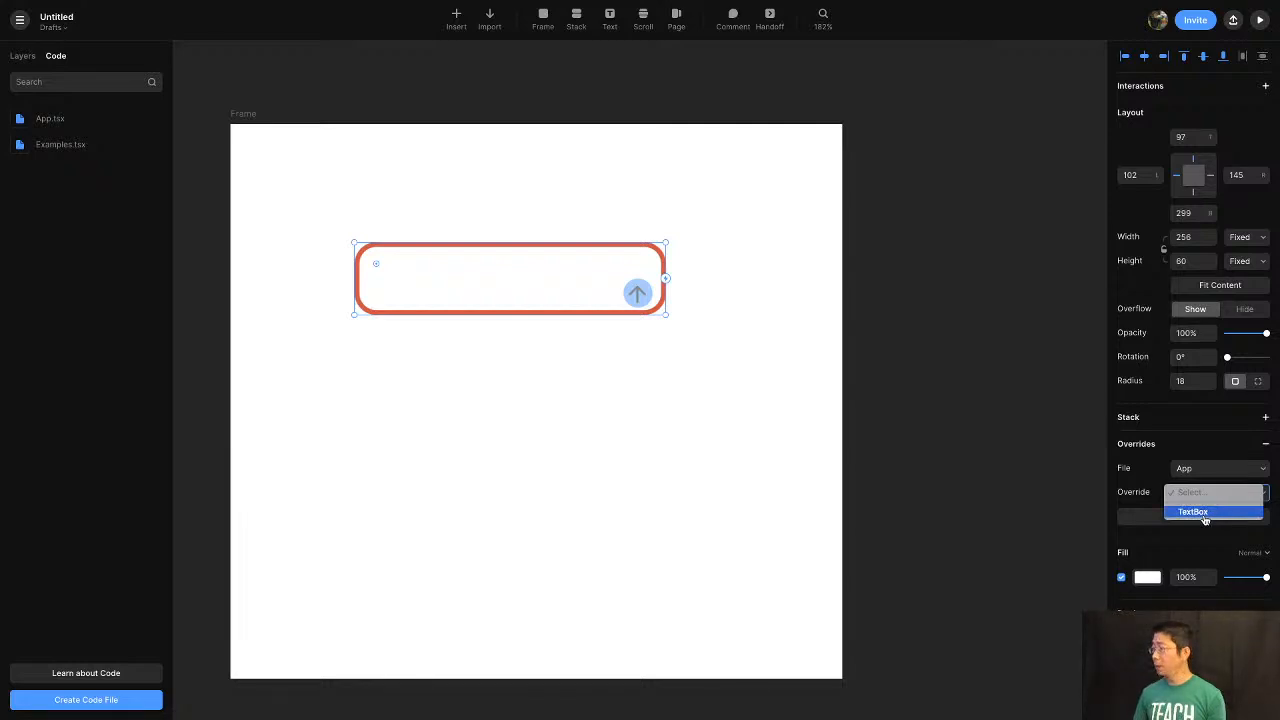
{"action": "left_click", "coordinate": [1205, 512]}
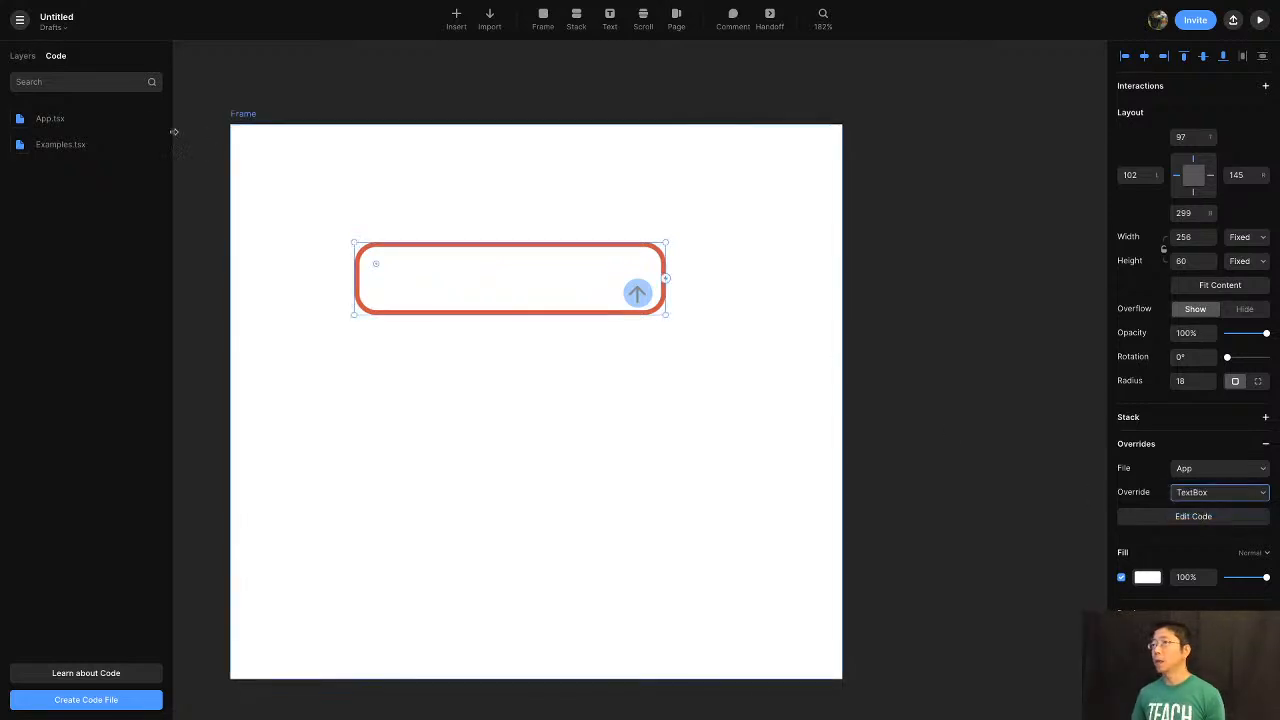
Preview the prototype beside App.tsx and insert two blank lines between the import line and the TextBox function.
{"action": "left_click", "coordinate": [45, 121]}
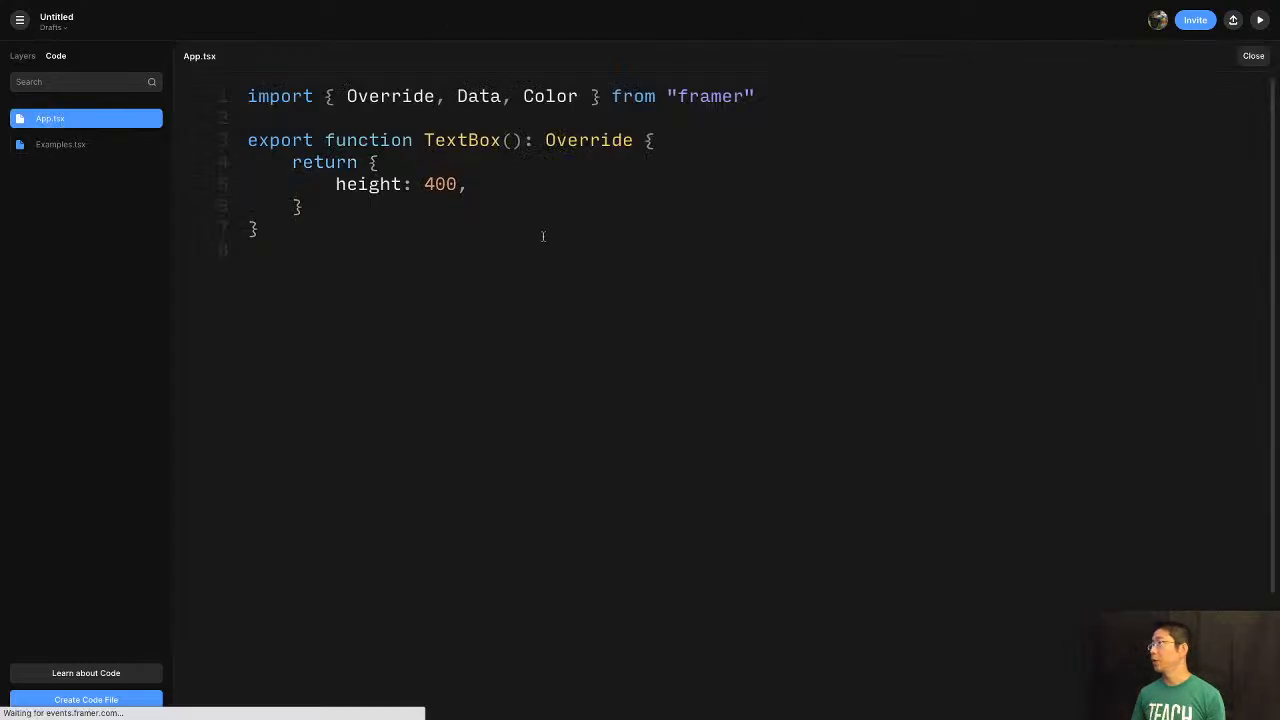
{"action": "left_click", "coordinate": [1262, 20]}
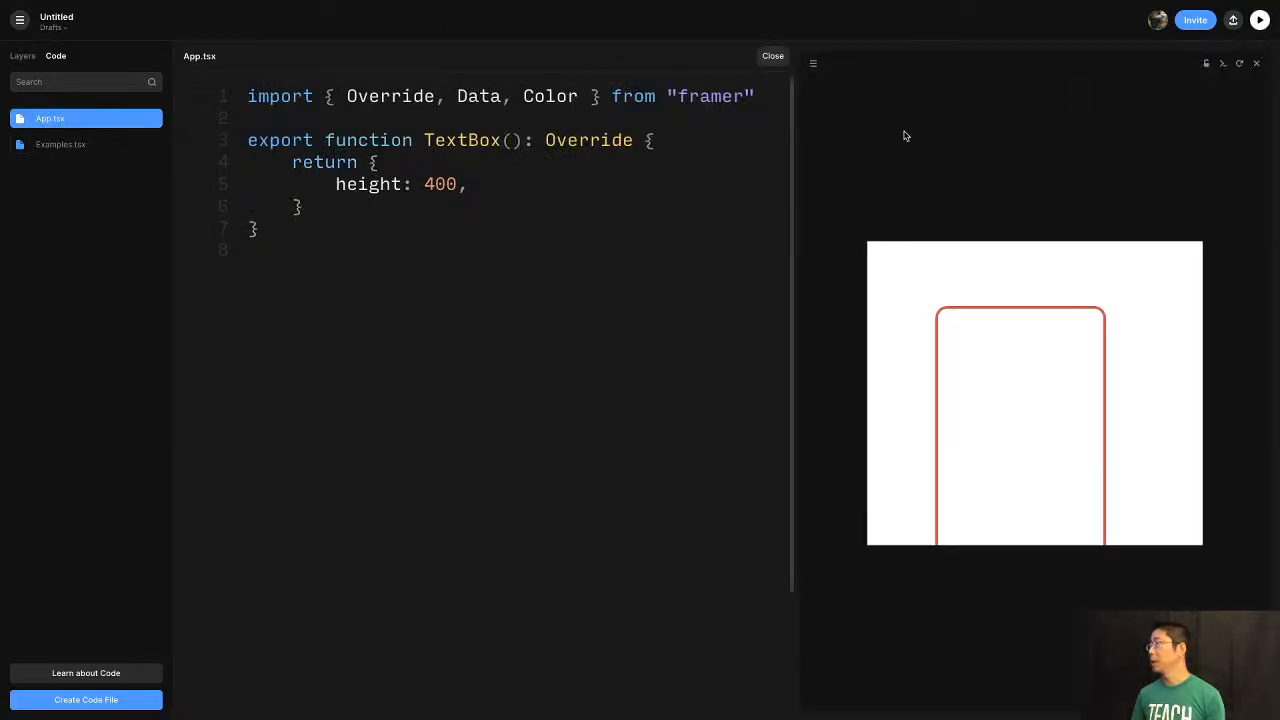
{"action": "left_click", "coordinate": [503, 232]}
{"action": "left_click", "coordinate": [701, 122]}
{"action": "key", "text": "Return"}
{"action": "key", "text": "Return"}
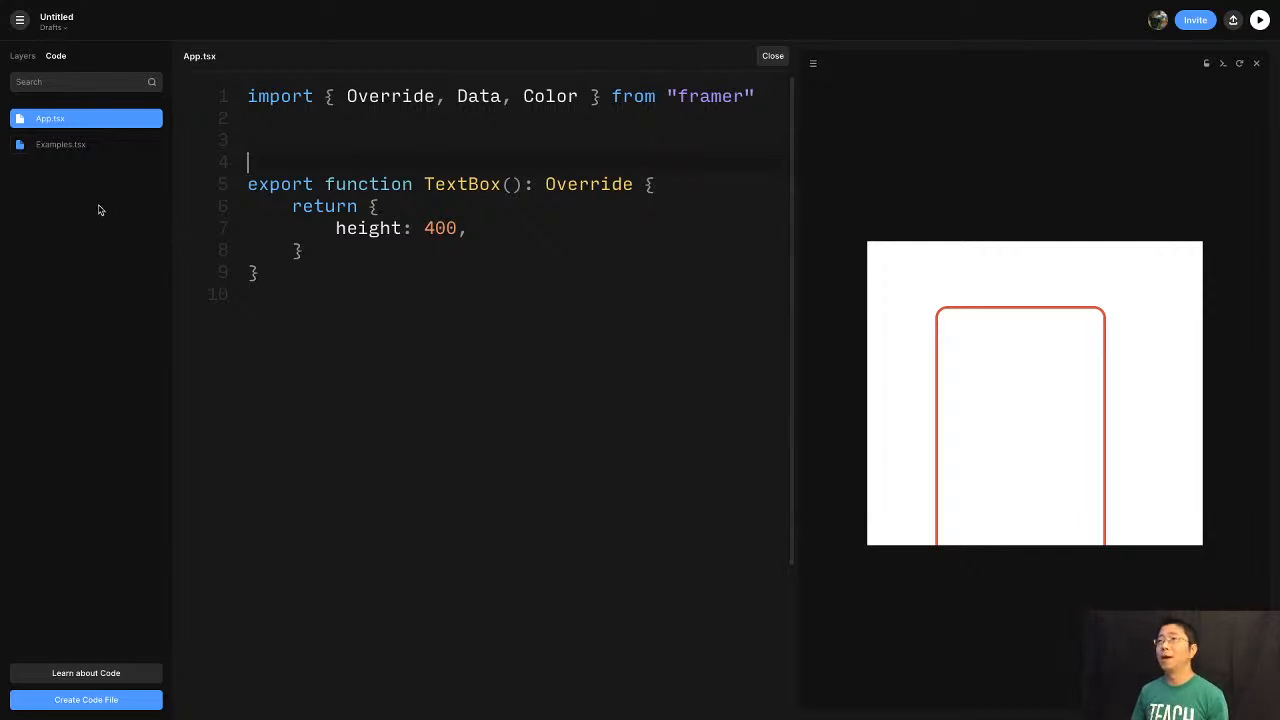
Return to the canvas, check the prototype preview again, close it and reselect the red-bordered box.
{"action": "left_click", "coordinate": [62, 186]}
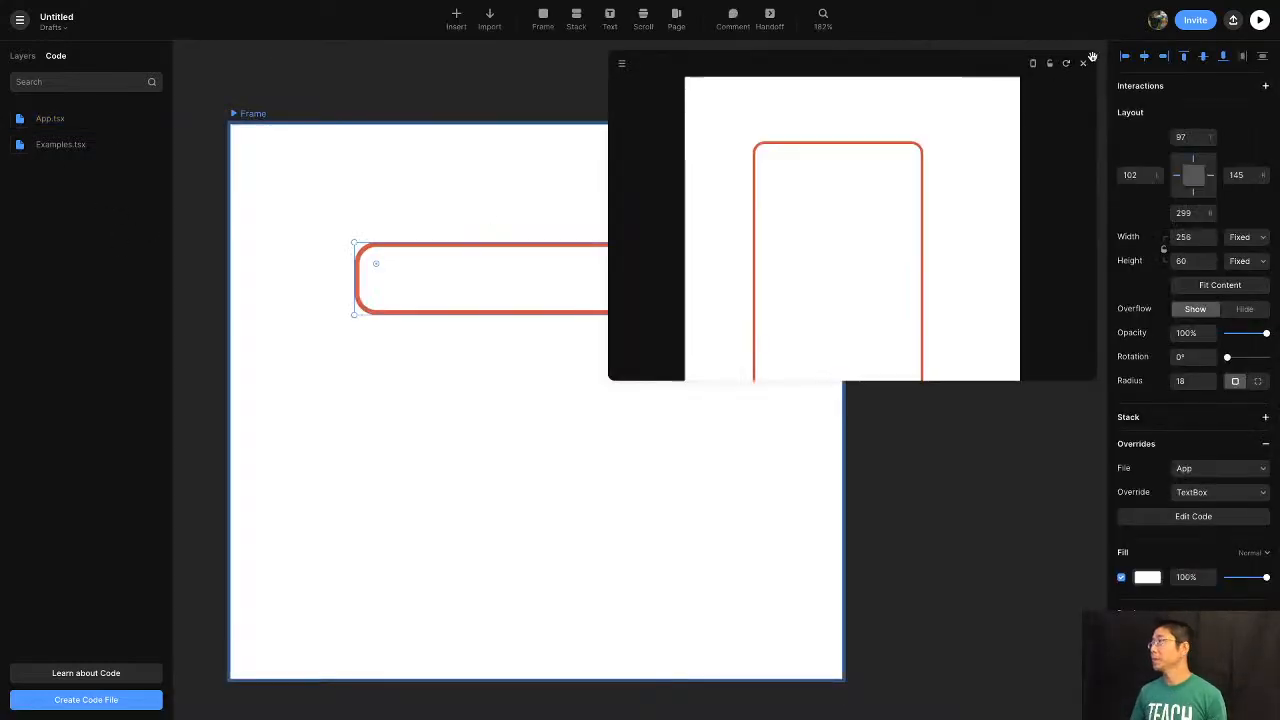
{"action": "left_click", "coordinate": [1083, 67]}
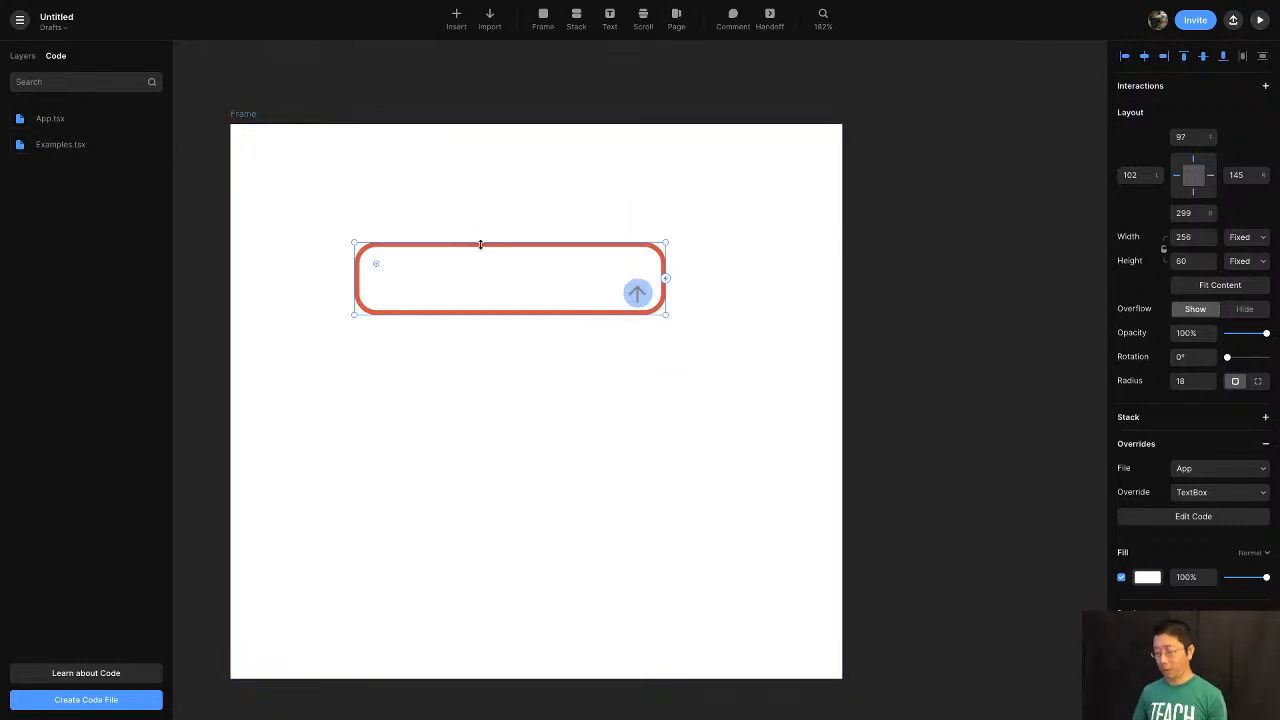
{"action": "key", "text": "super+p"}
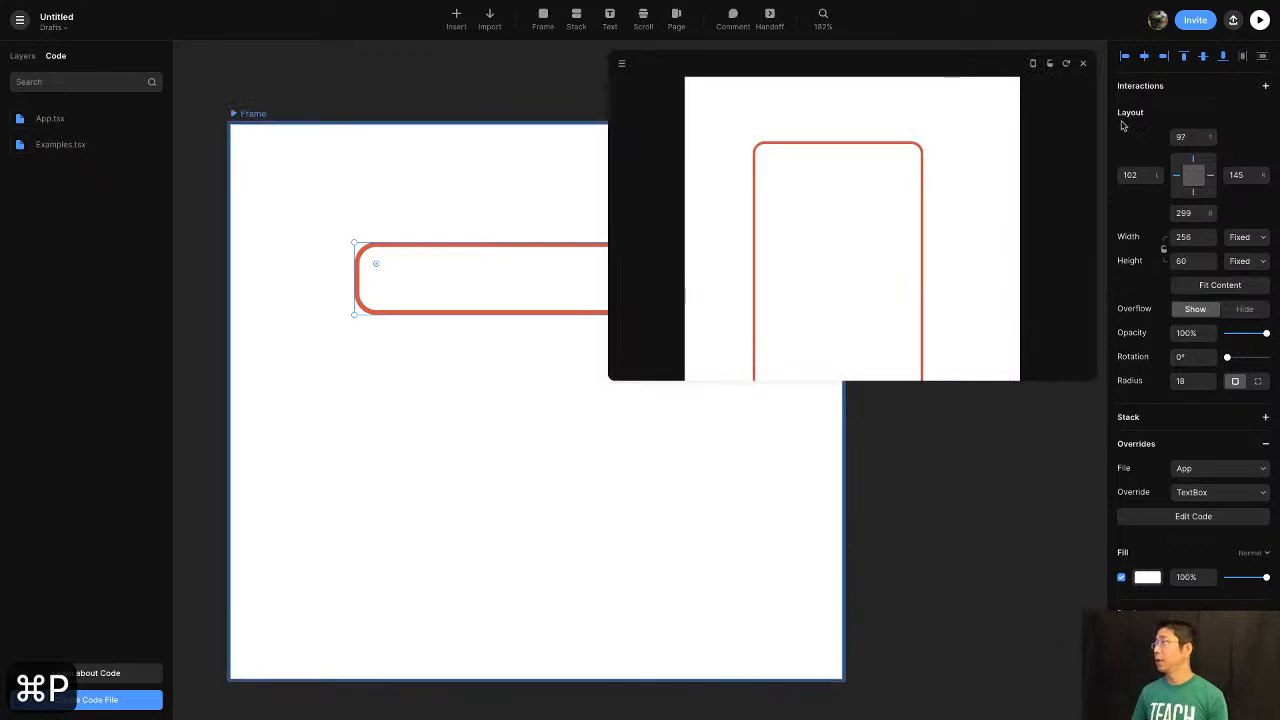
{"action": "left_click", "coordinate": [1085, 64]}
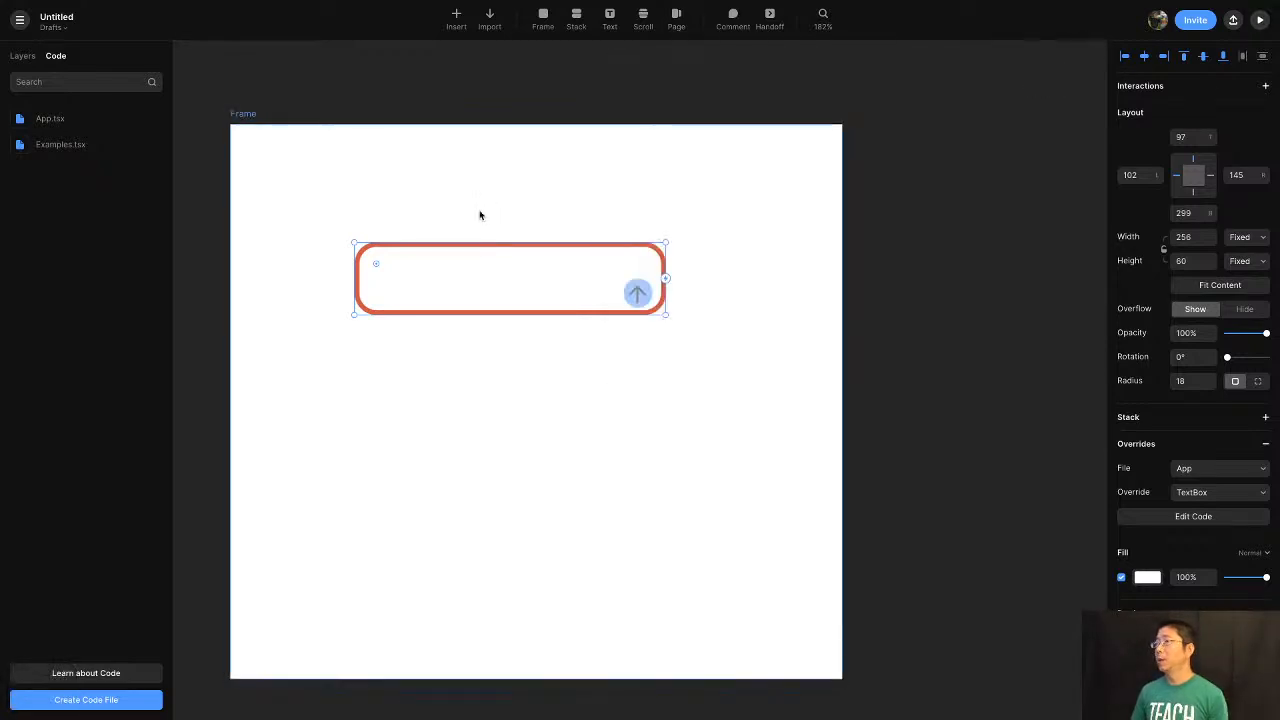
{"action": "left_click", "coordinate": [472, 219]}
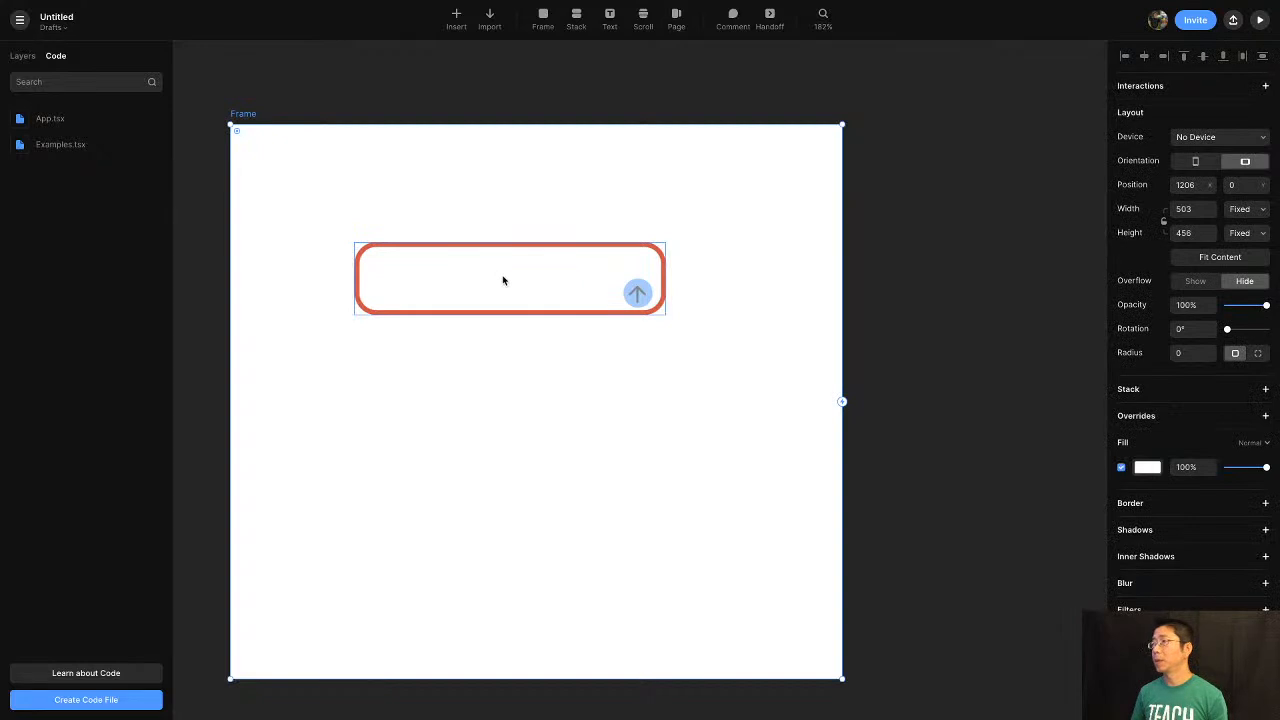
{"action": "left_click", "coordinate": [503, 280]}
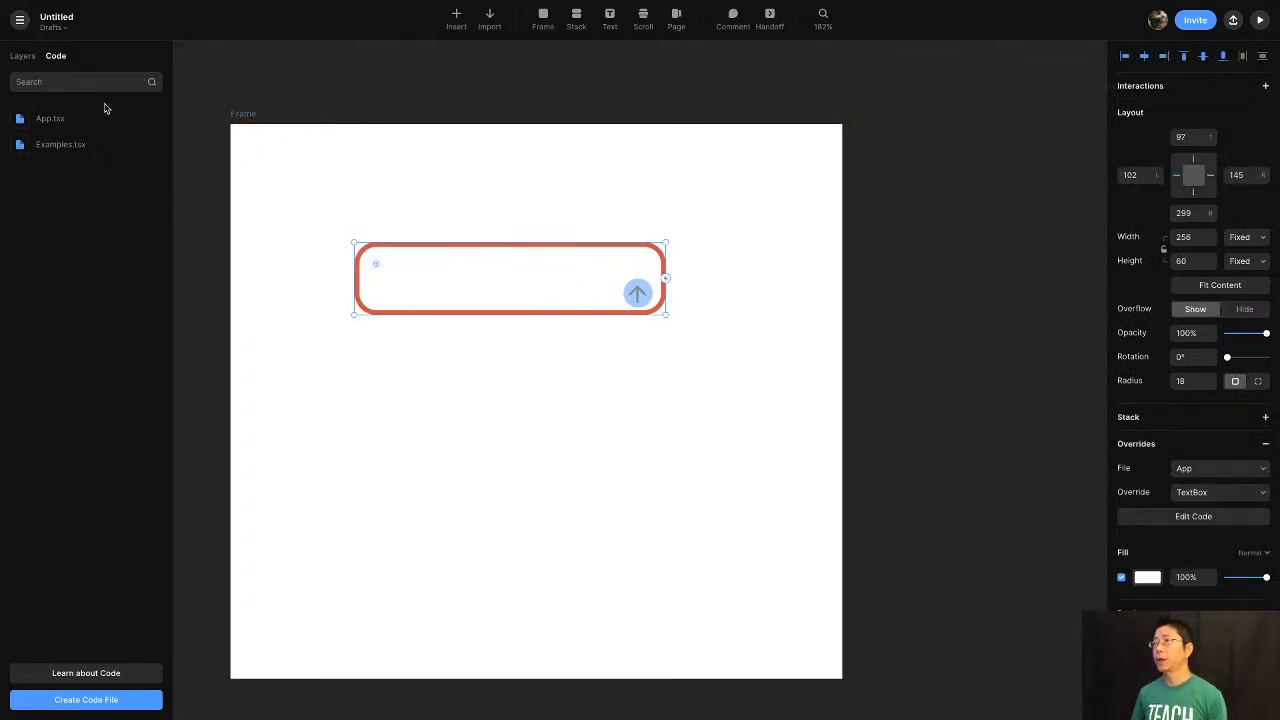
Declare const data = Data({height: 50}) above the TextBox function in App.tsx.
{"action": "left_click", "coordinate": [44, 120]}
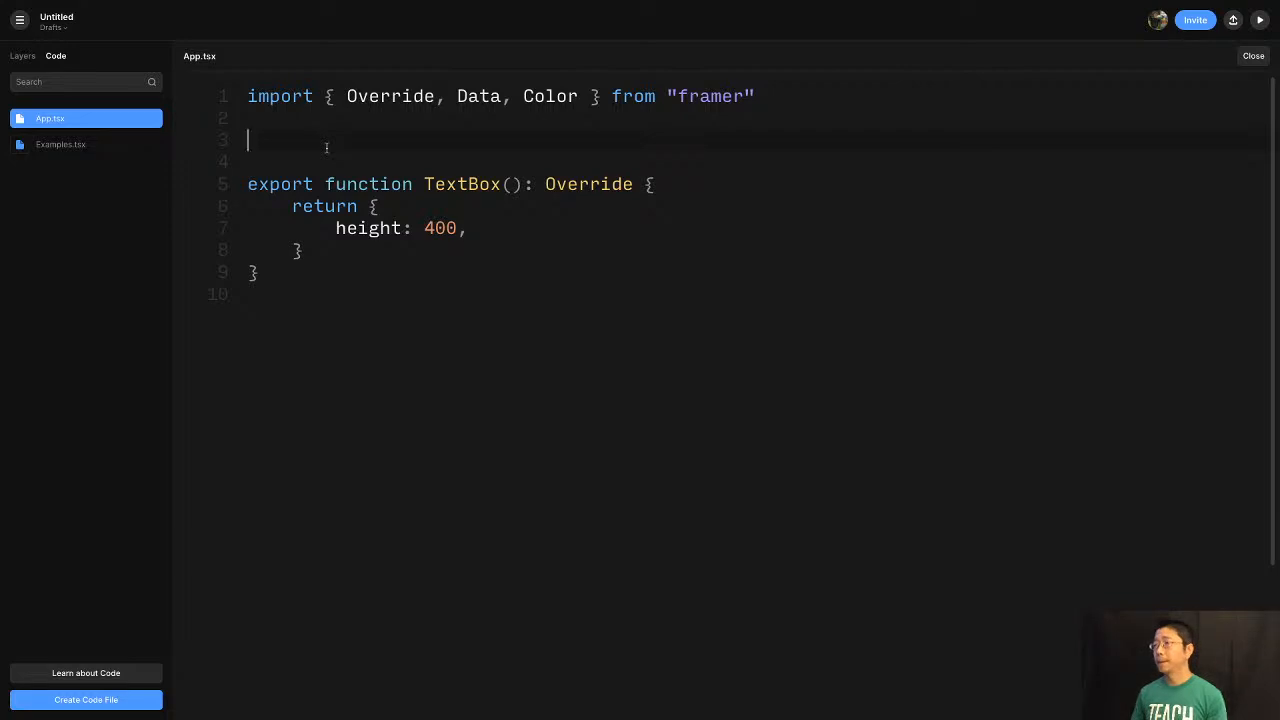
{"action": "type", "text": "const da"}
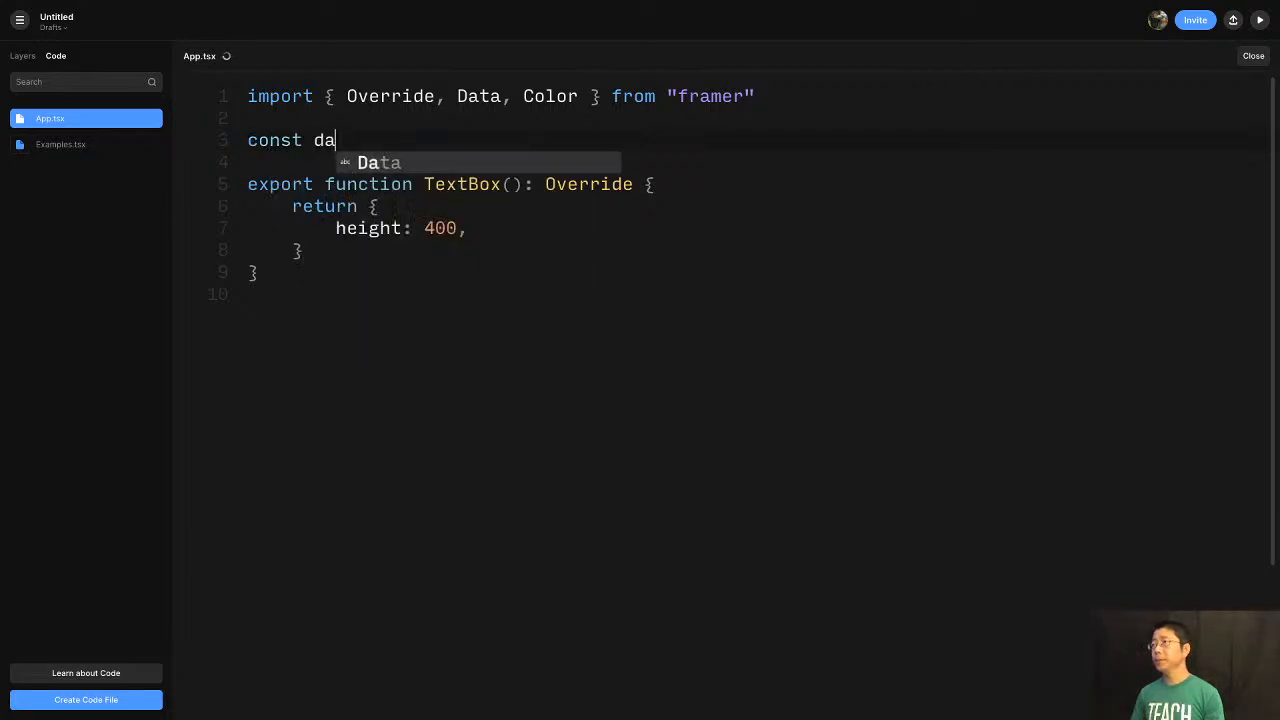
{"action": "type", "text": "ta = D"}
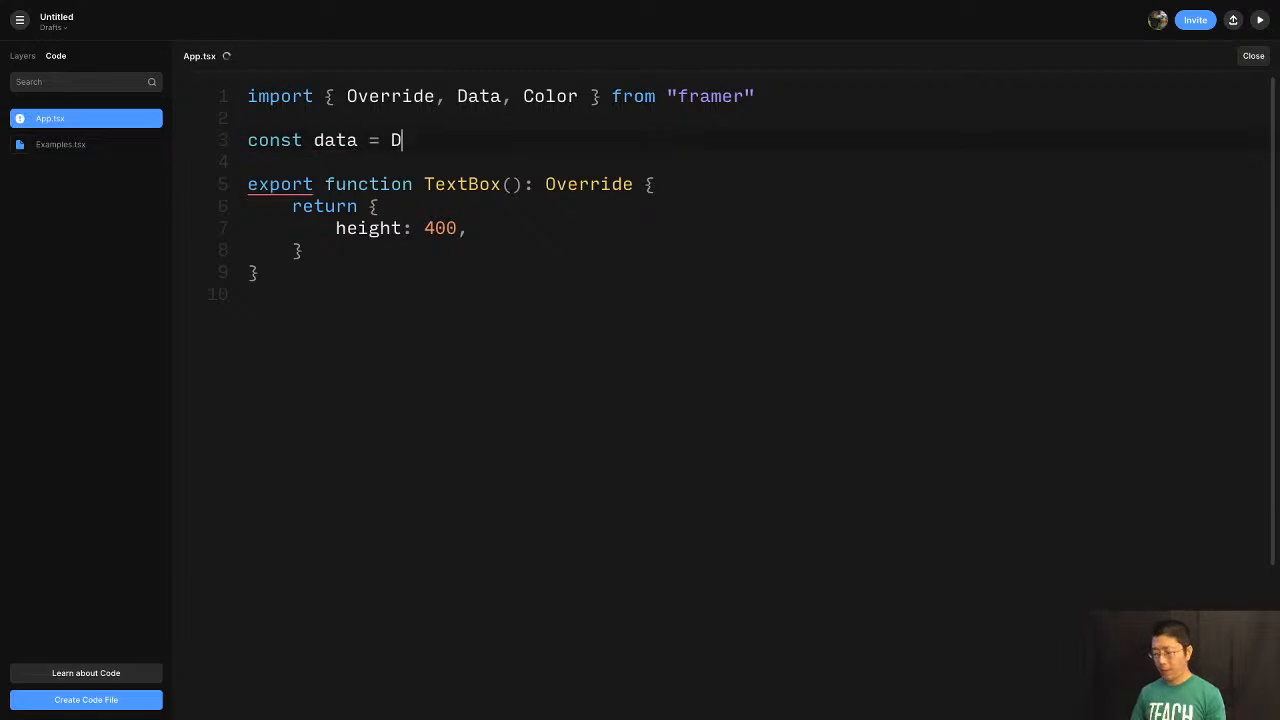
{"action": "type", "text": "ata({heig"}
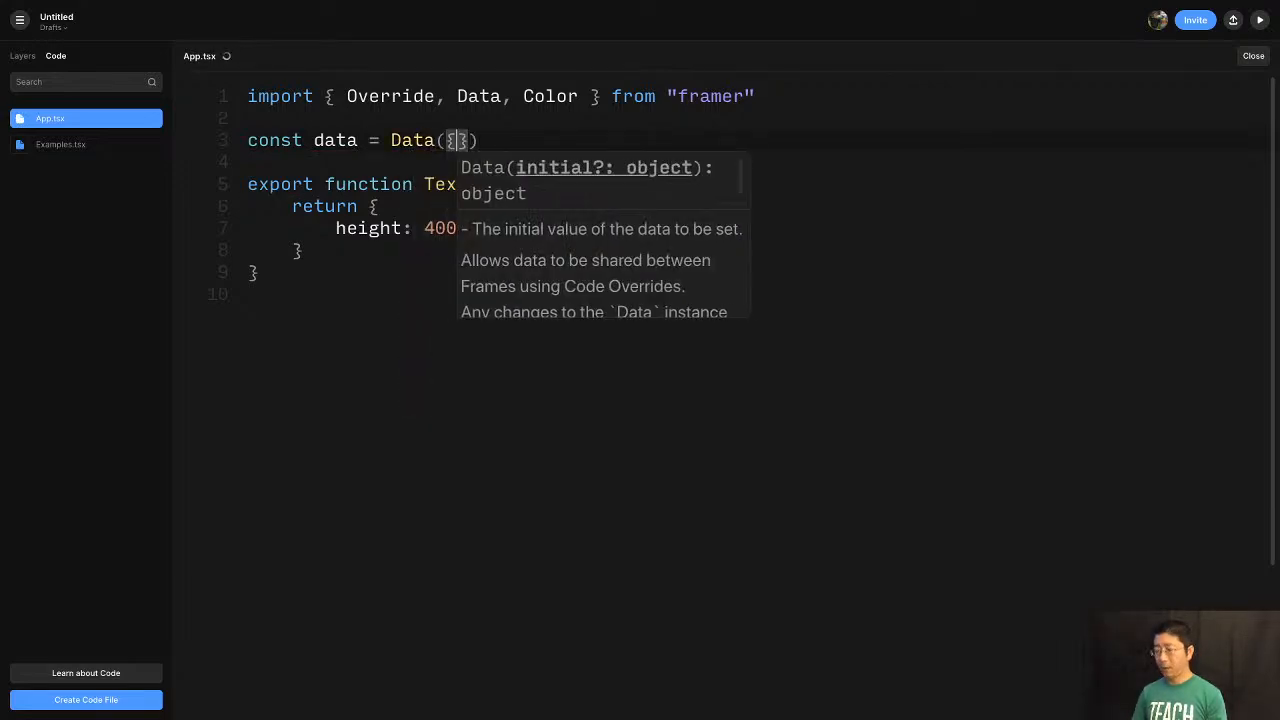
{"action": "type", "text": "ht: "}
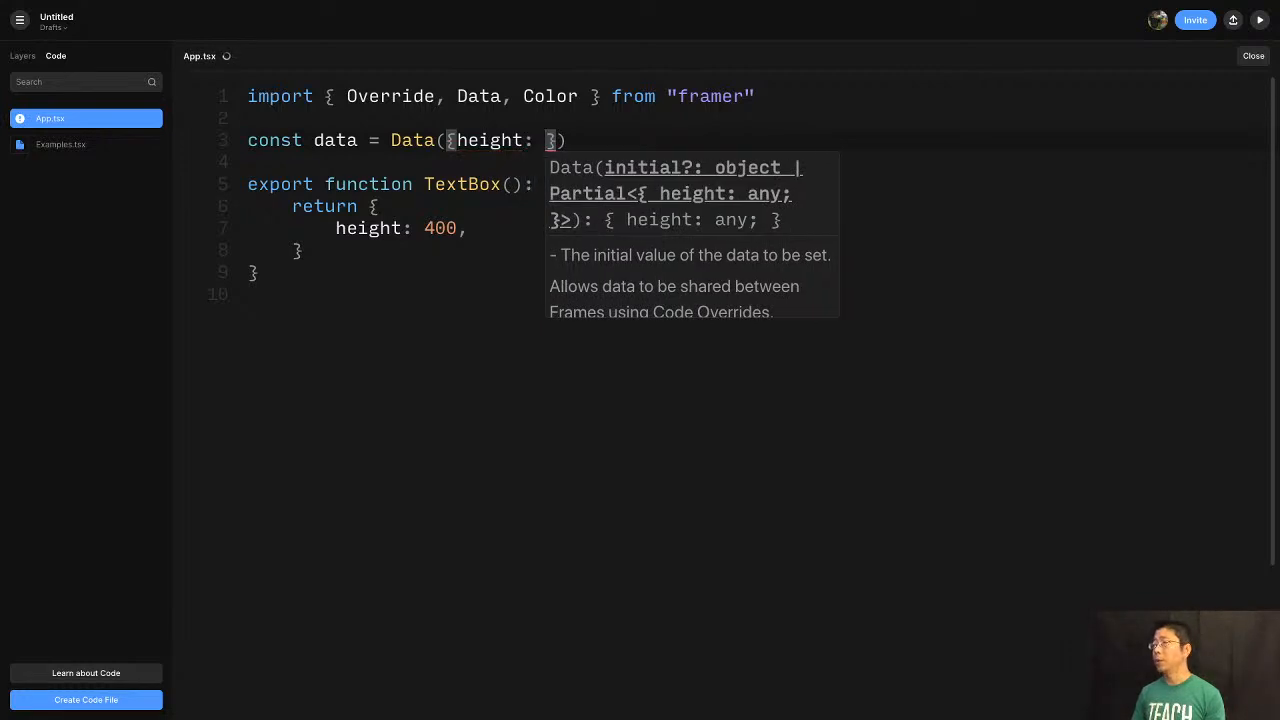
{"action": "type", "text": "50"}
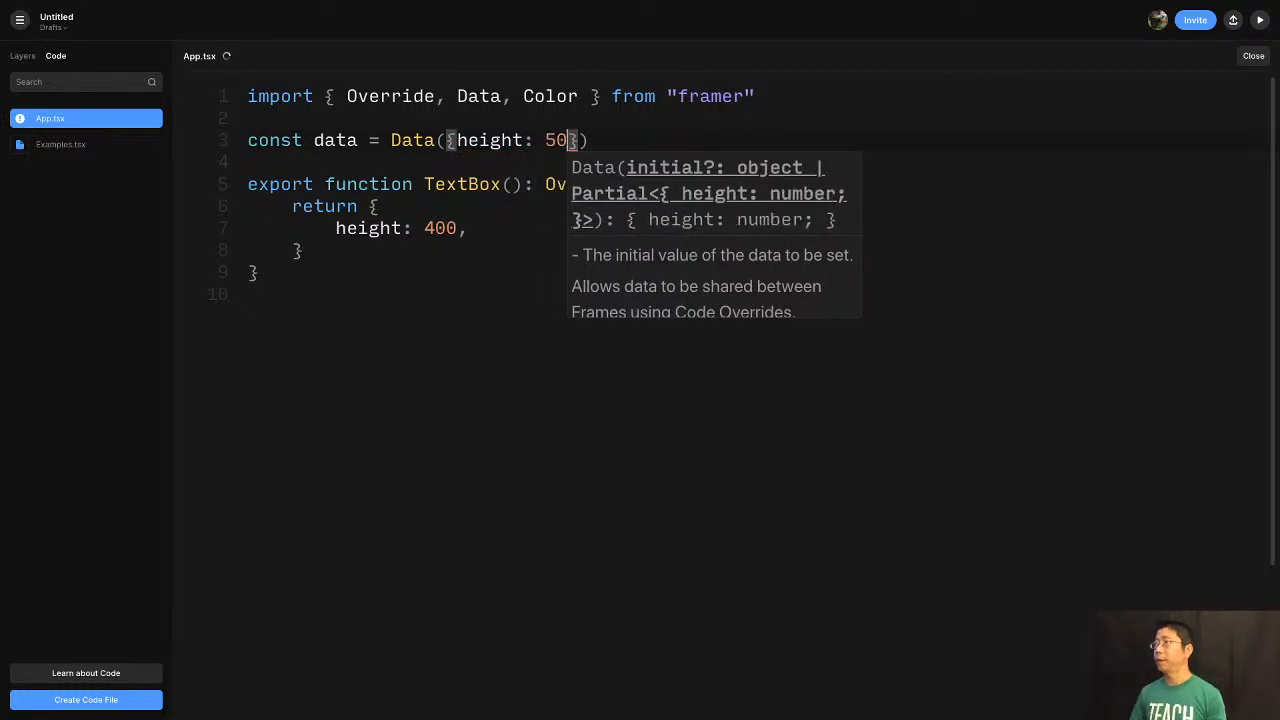
Replace the fixed height value in TextBox's return object with data.height.
{"action": "left_click", "coordinate": [478, 213]}
{"action": "double_click", "coordinate": [436, 228]}
{"action": "type", "text": "data"}
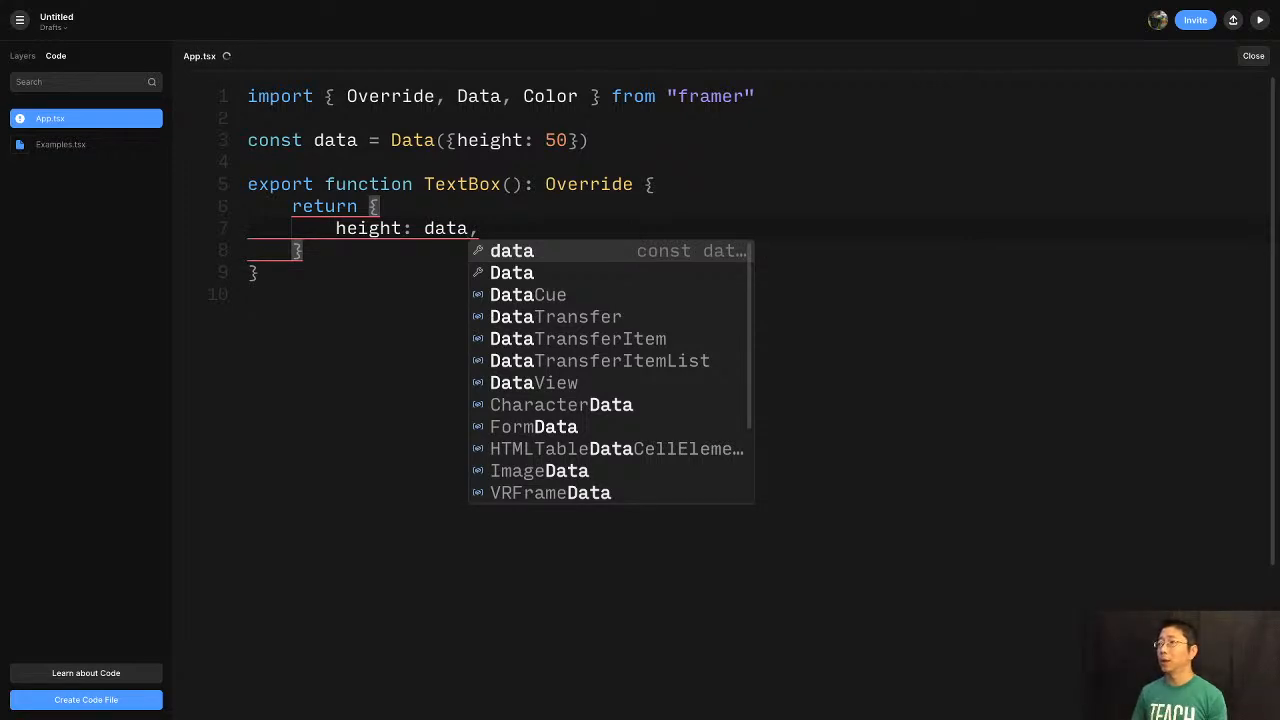
{"action": "type", "text": "."}
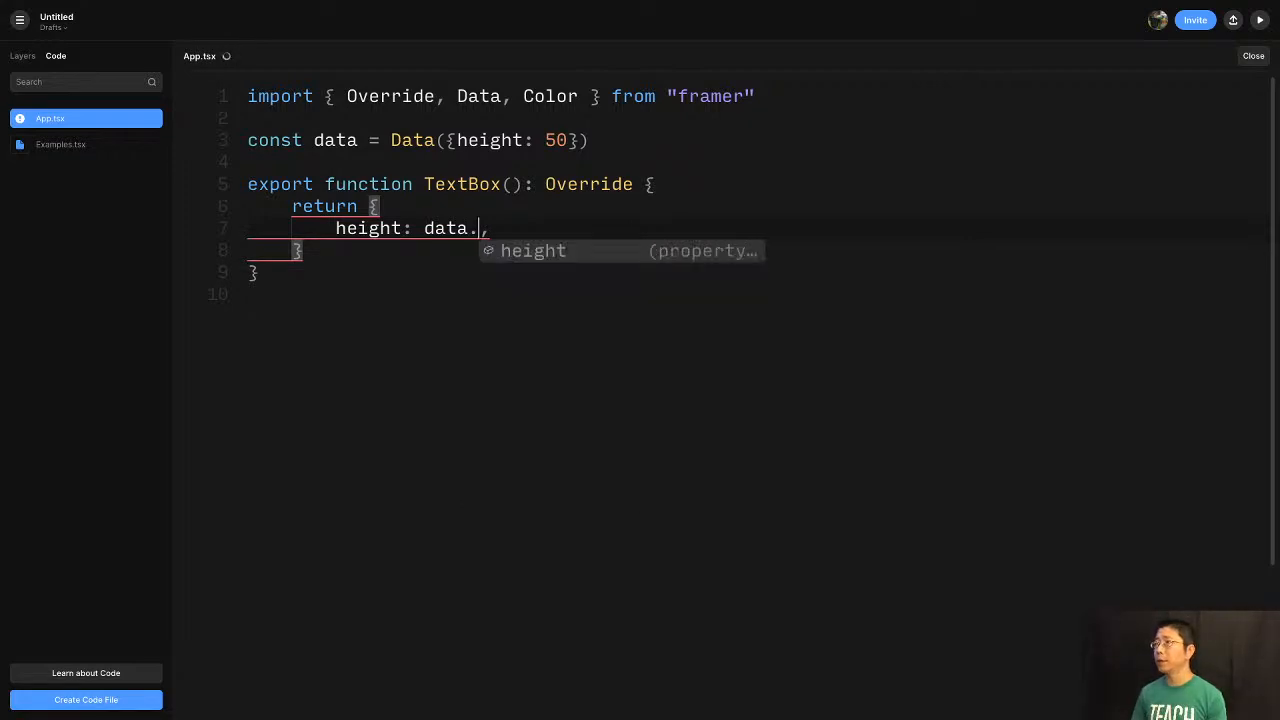
{"action": "key", "text": "Return"}
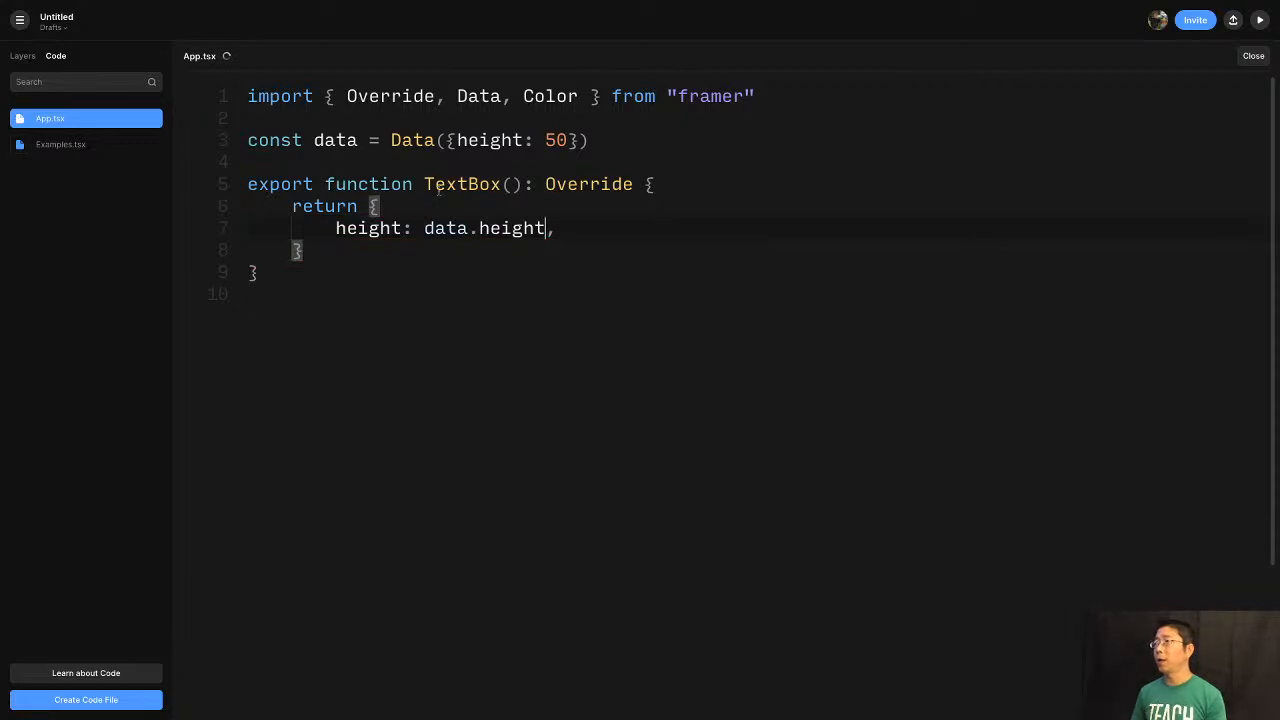
{"action": "left_click", "coordinate": [568, 298]}
{"action": "left_click", "coordinate": [571, 233]}
Start the prototype preview beside App.tsx and review the shared data declaration.
{"action": "left_click", "coordinate": [1260, 20]}
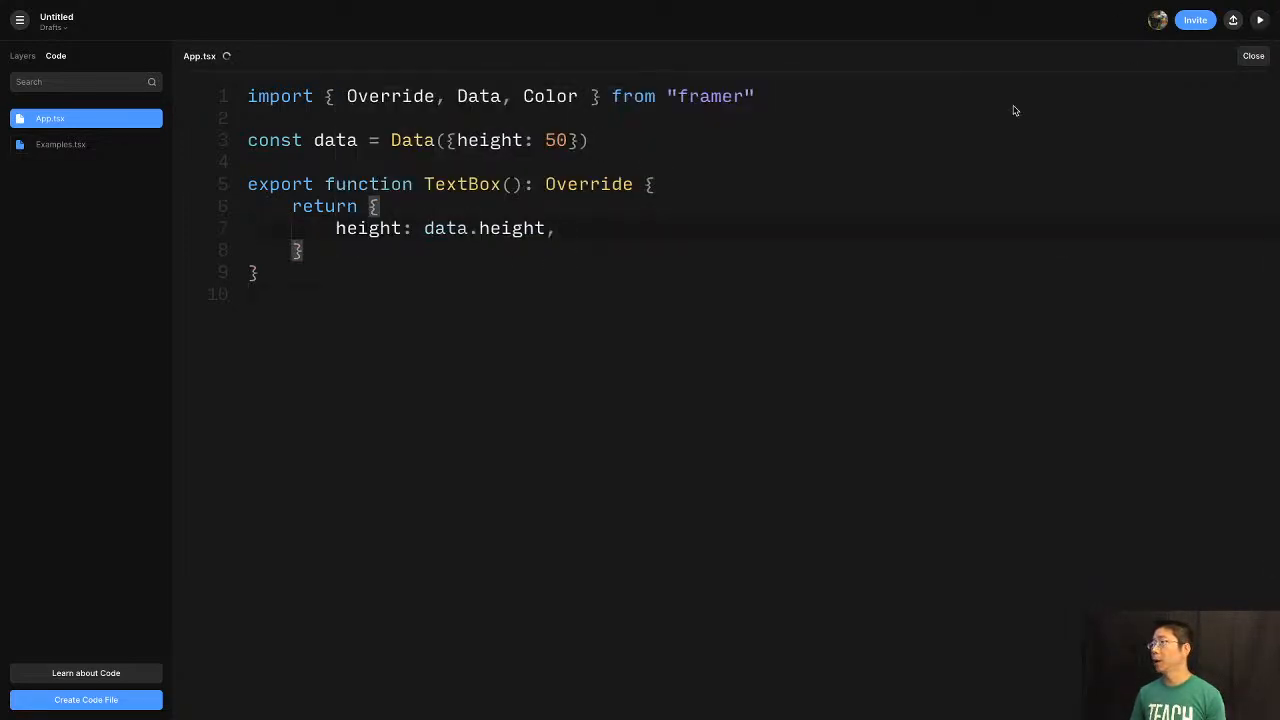
{"action": "left_click", "coordinate": [520, 160]}
{"action": "left_click", "coordinate": [536, 139]}
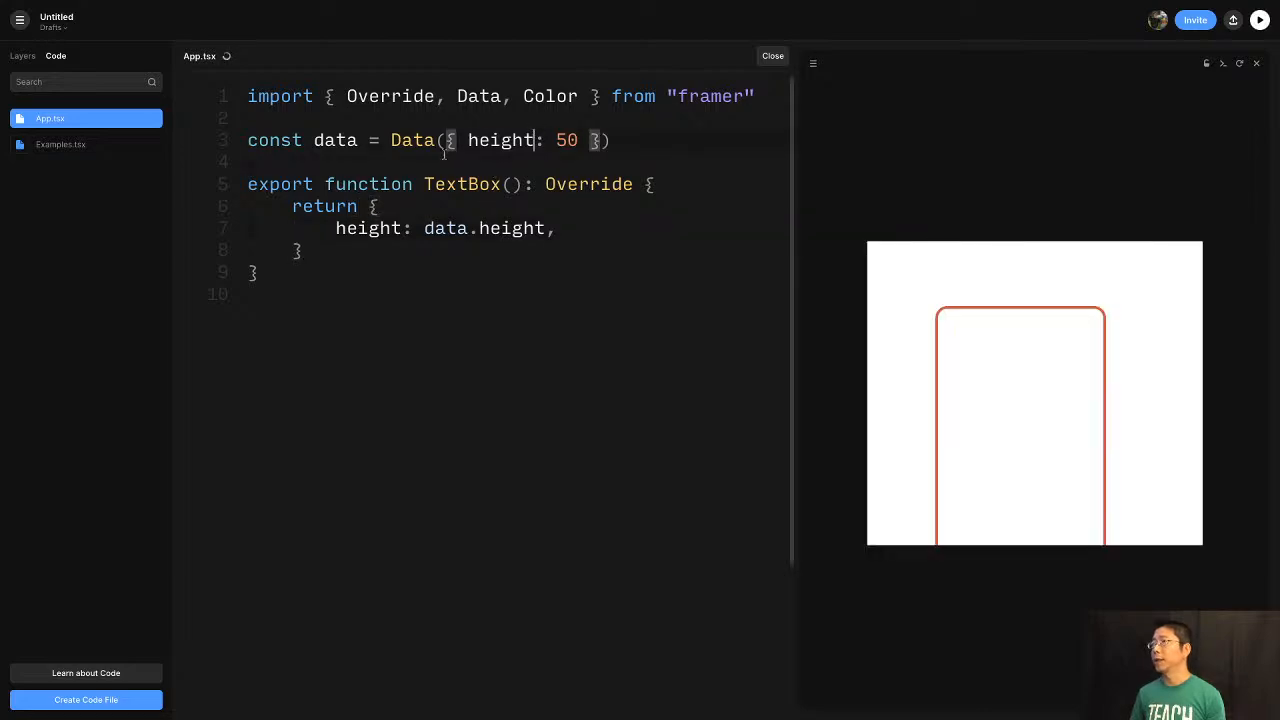
{"action": "left_click", "coordinate": [327, 142]}
Add an onClick handler to TextBox's return object that sets data.height = 40.
{"action": "left_click", "coordinate": [585, 228]}
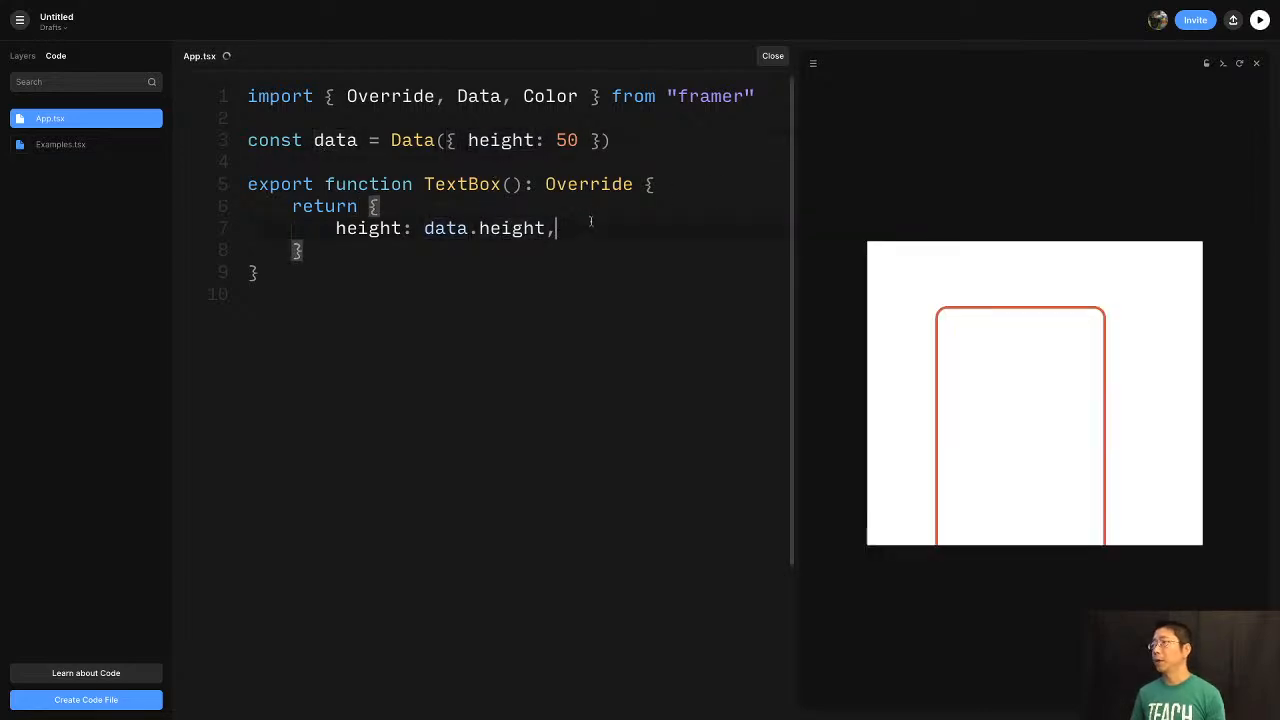
{"action": "key", "text": "Return"}
{"action": "type", "text": "onCli"}
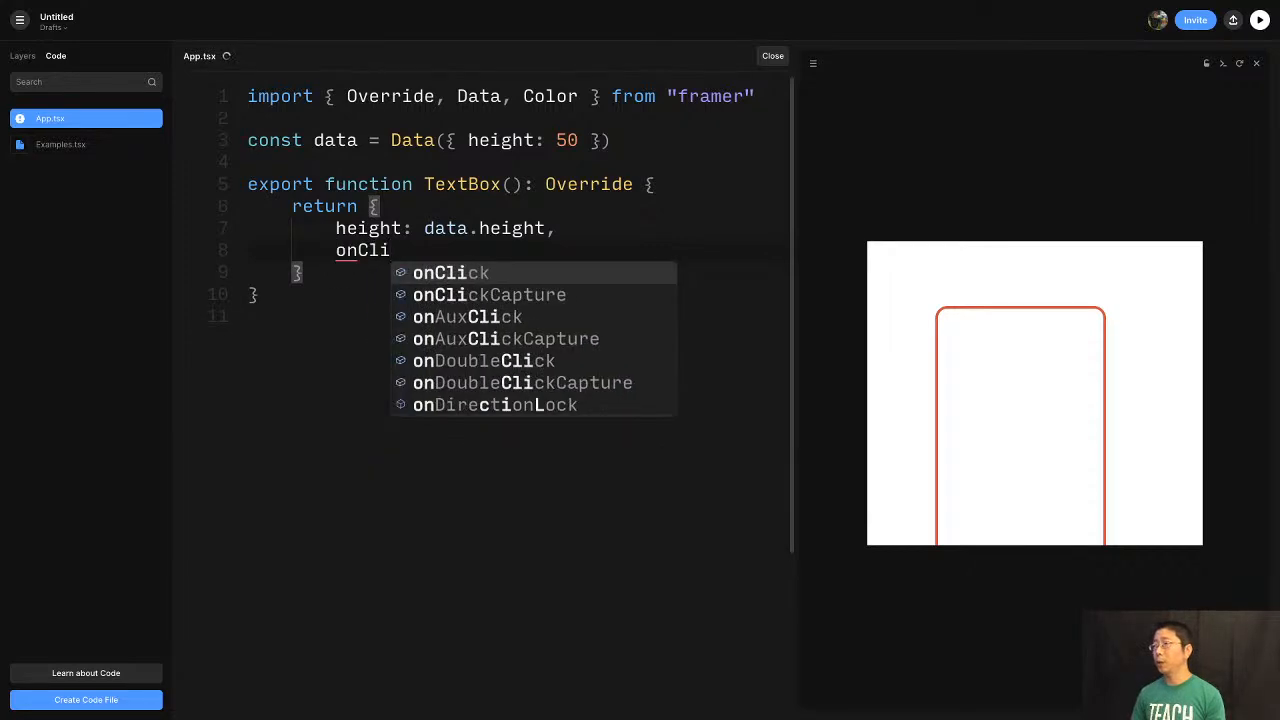
{"action": "key", "text": "Return"}
{"action": "type", "text": ": ("}
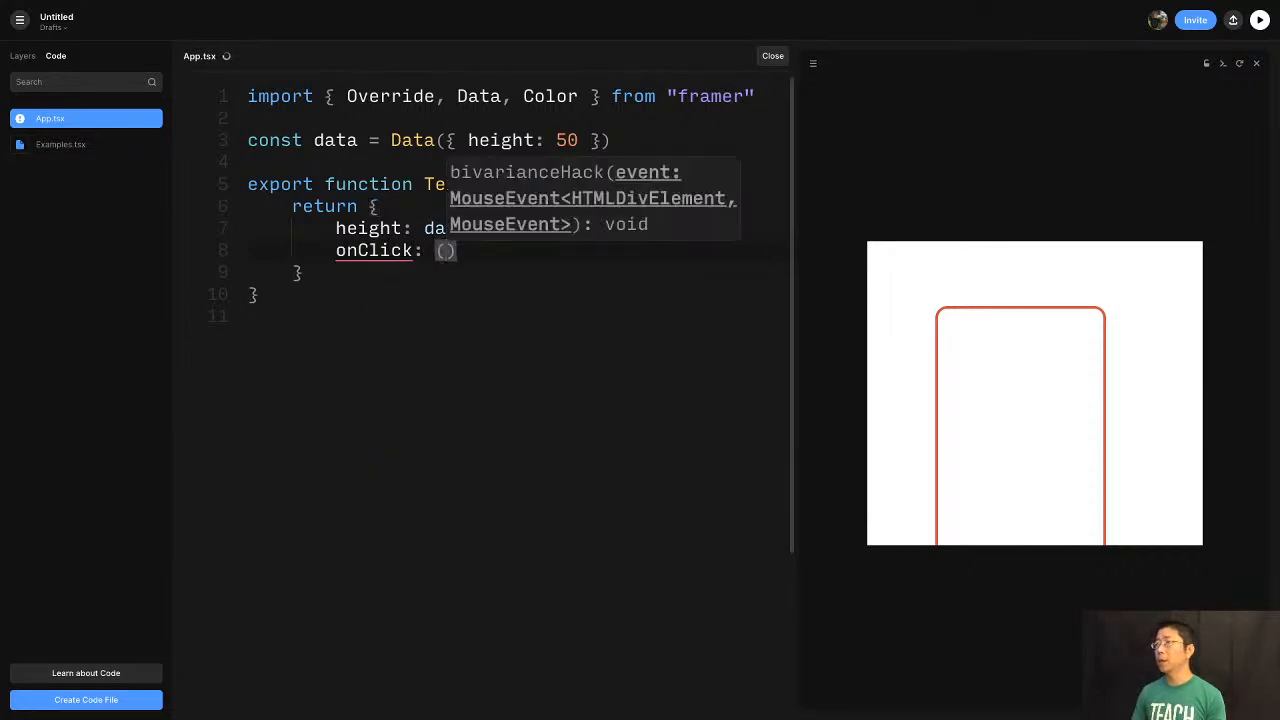
{"action": "type", "text": ") => "}
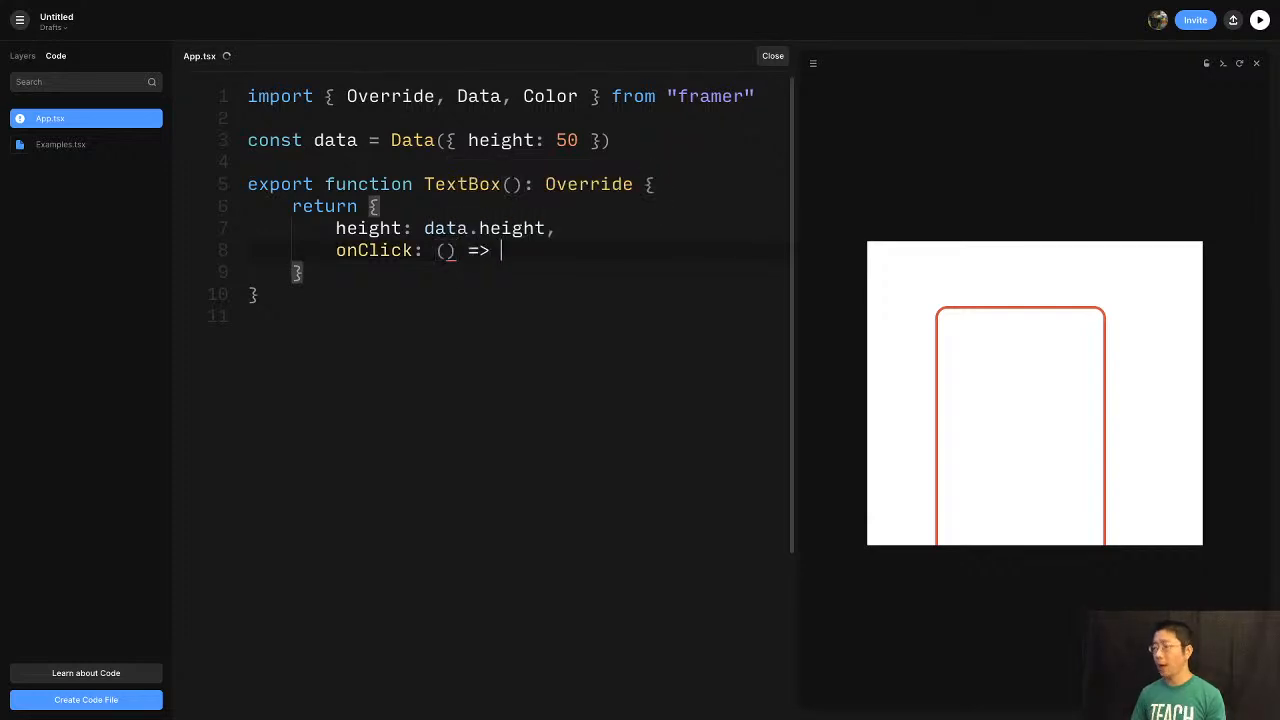
{"action": "type", "text": "data."}
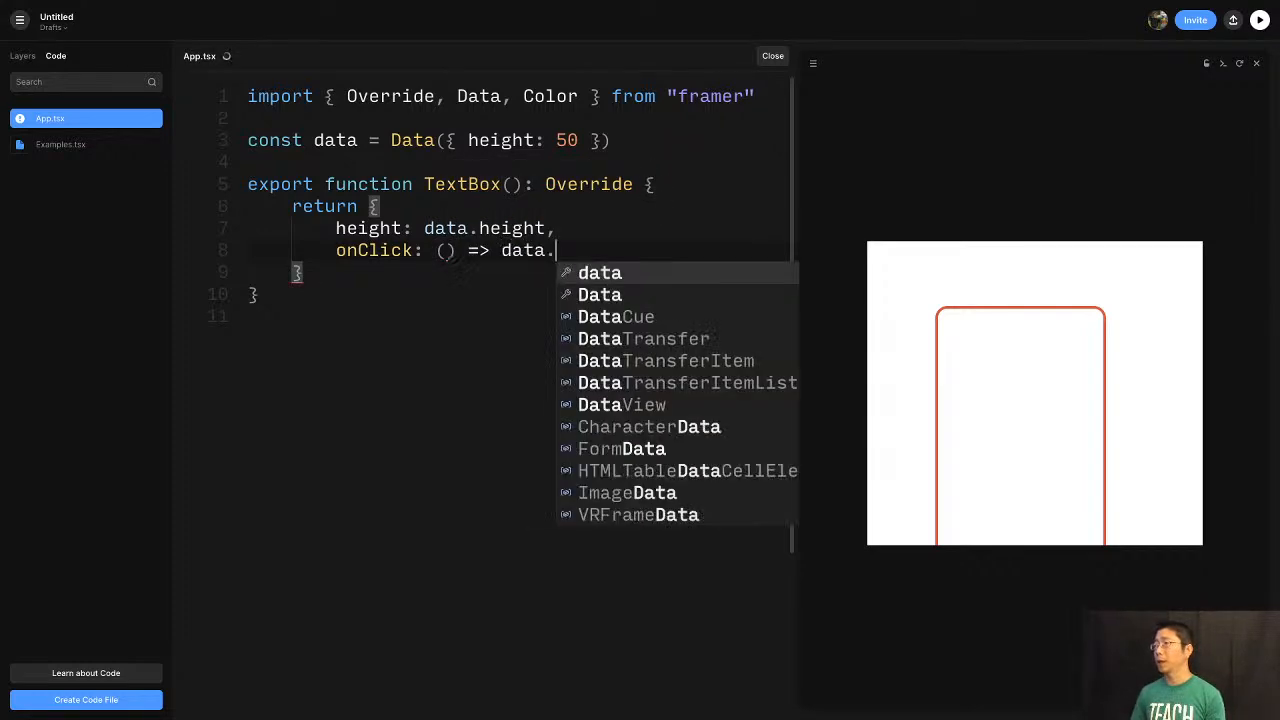
{"action": "type", "text": "height"}
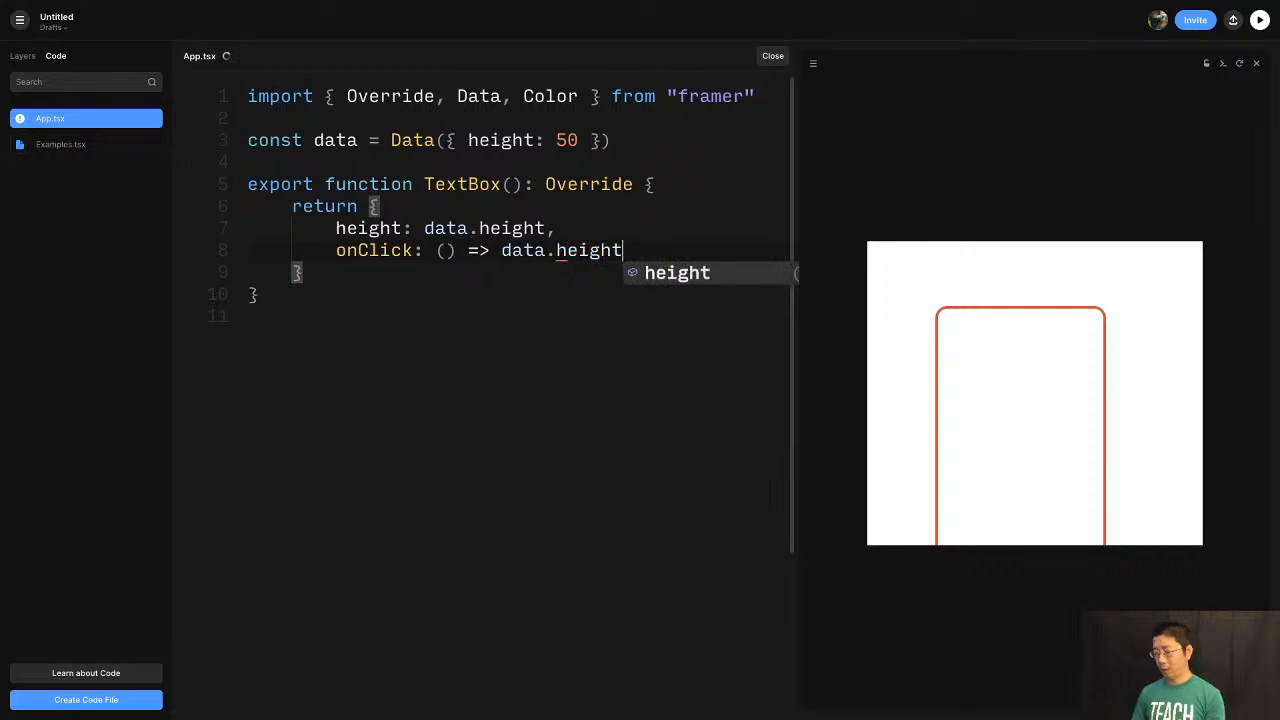
{"action": "type", "text": " = 40"}
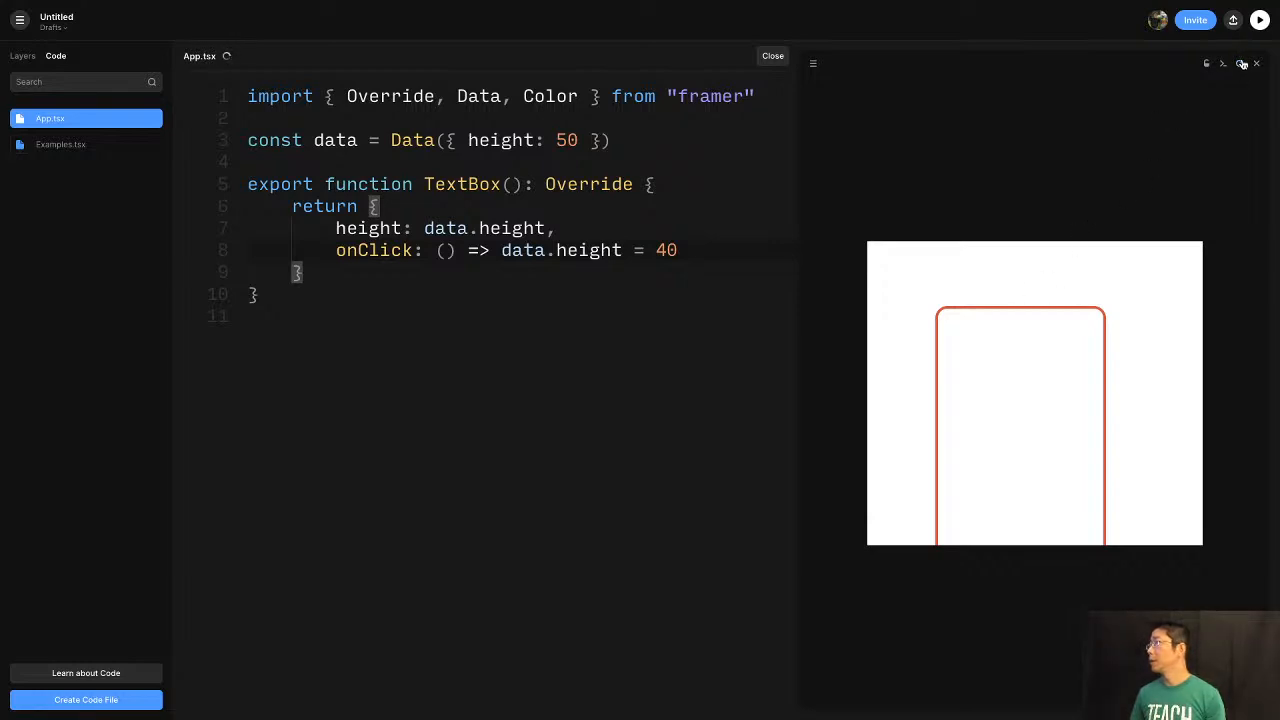
Set the height assigned in the onClick handler to 400 and save App.tsx.
{"action": "left_click", "coordinate": [681, 250]}
{"action": "type", "text": "0"}
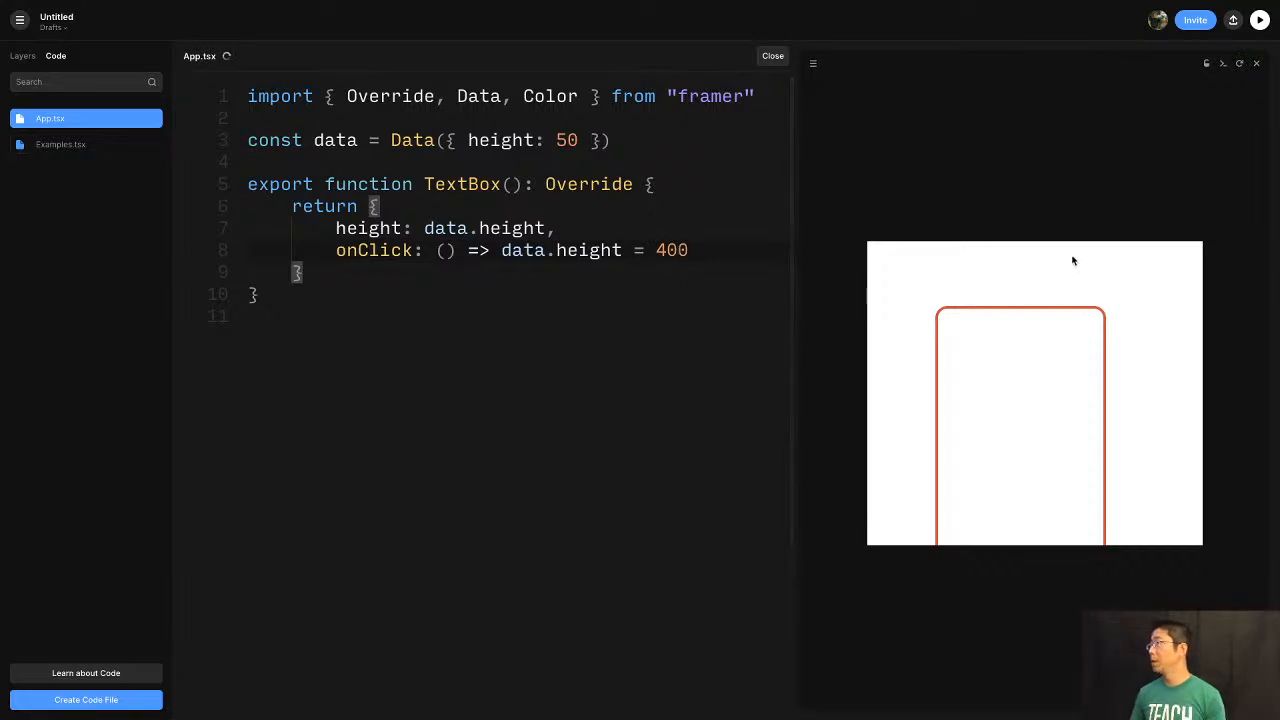
{"action": "key", "text": "super+s"}
{"action": "left_click", "coordinate": [597, 290]}
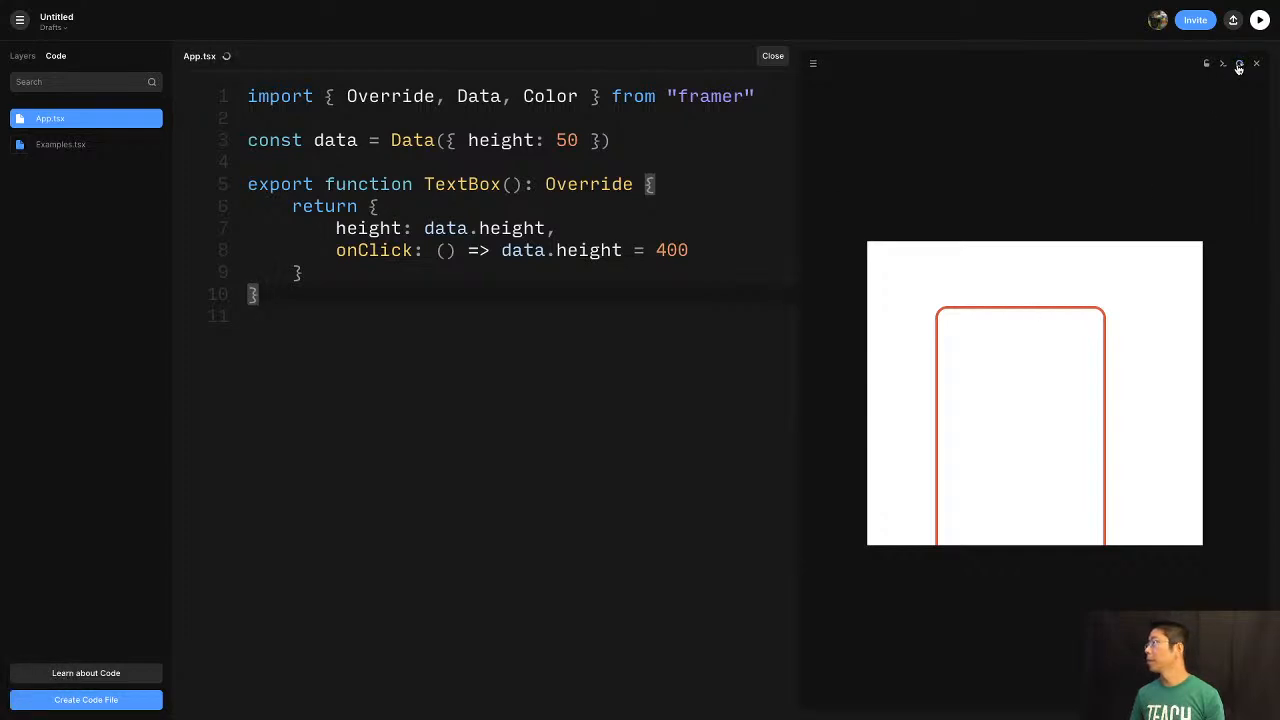
Wrap TextBox's height: data.height in an animate object and save the formatted code.
{"action": "left_click", "coordinate": [348, 228]}
{"action": "key", "text": "Left"}
{"action": "type", "text": "animate"}
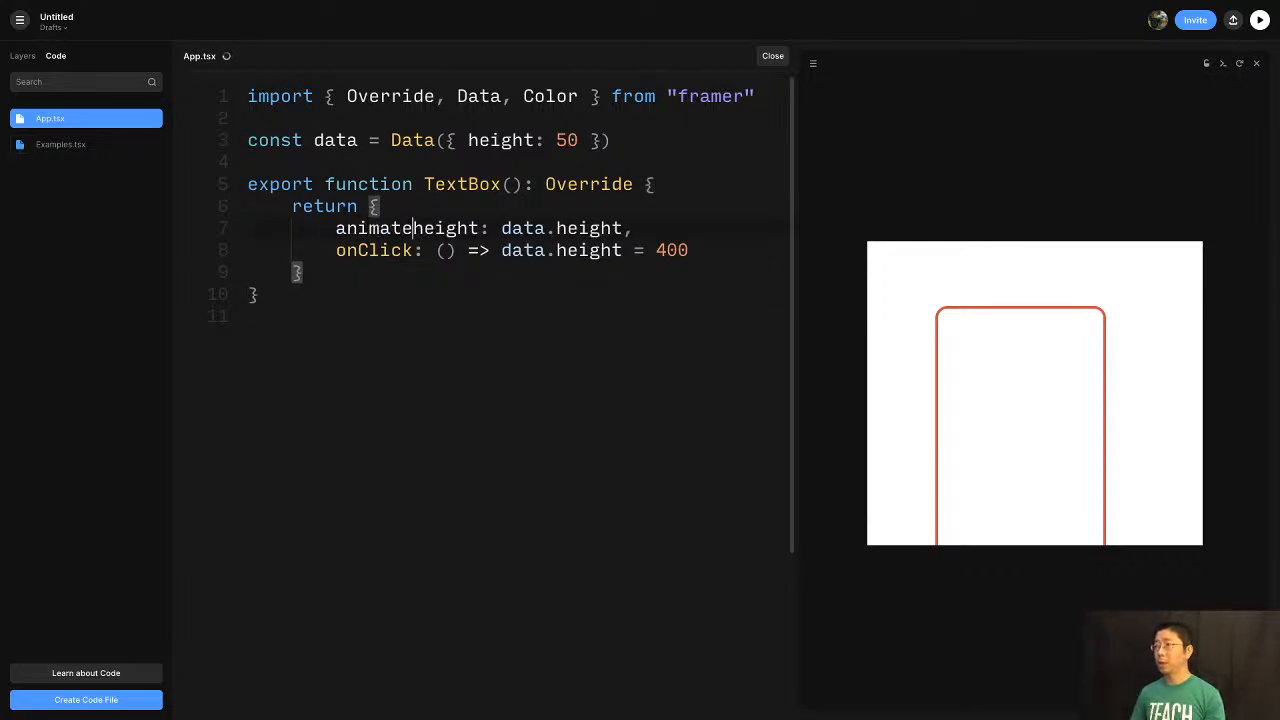
{"action": "type", "text": ":"}
{"action": "key", "text": "shift+super+Right"}
{"action": "key", "text": "shift+Down"}
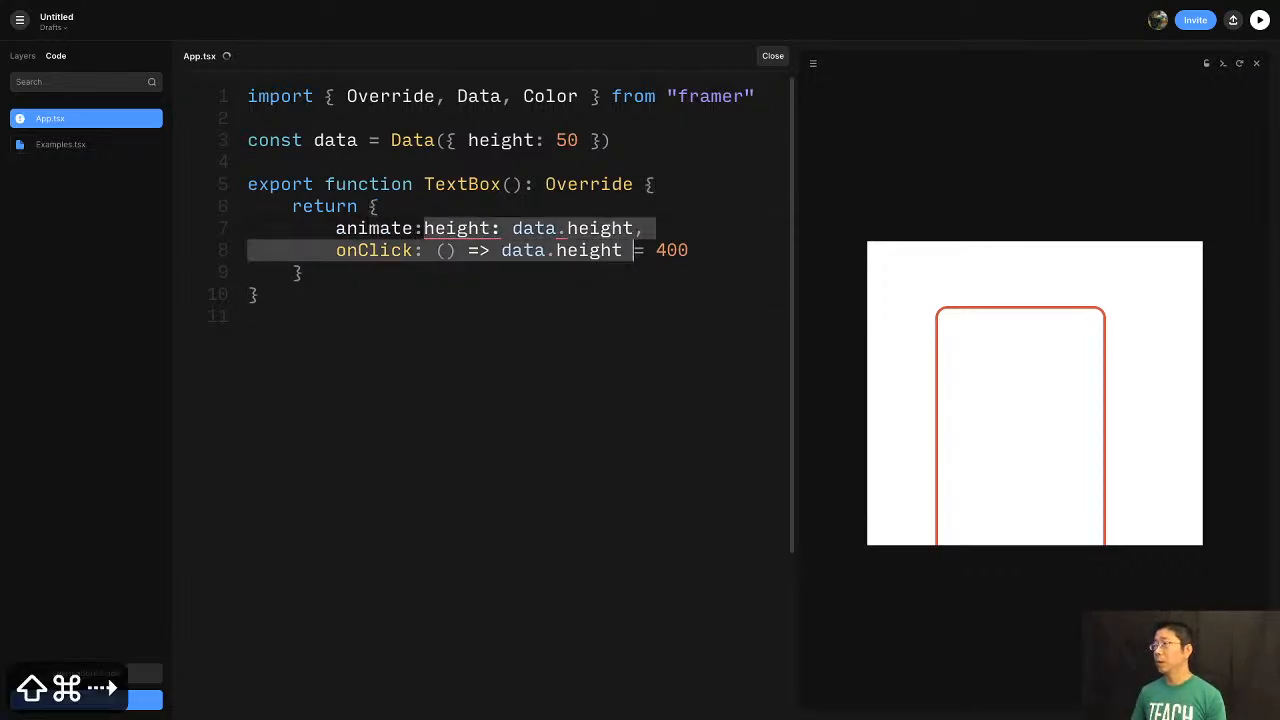
{"action": "key", "text": "shift+Up"}
{"action": "type", "text": "{"}
{"action": "key", "text": "super+s"}
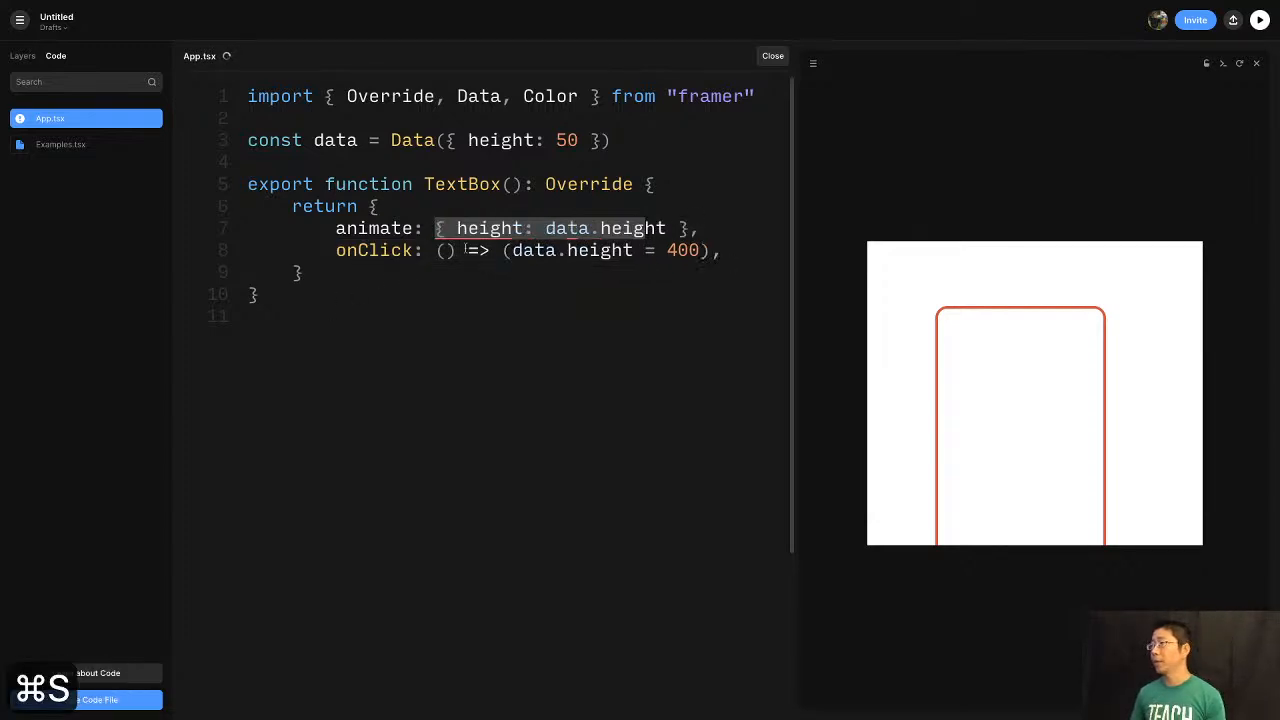
{"action": "left_click", "coordinate": [416, 252]}
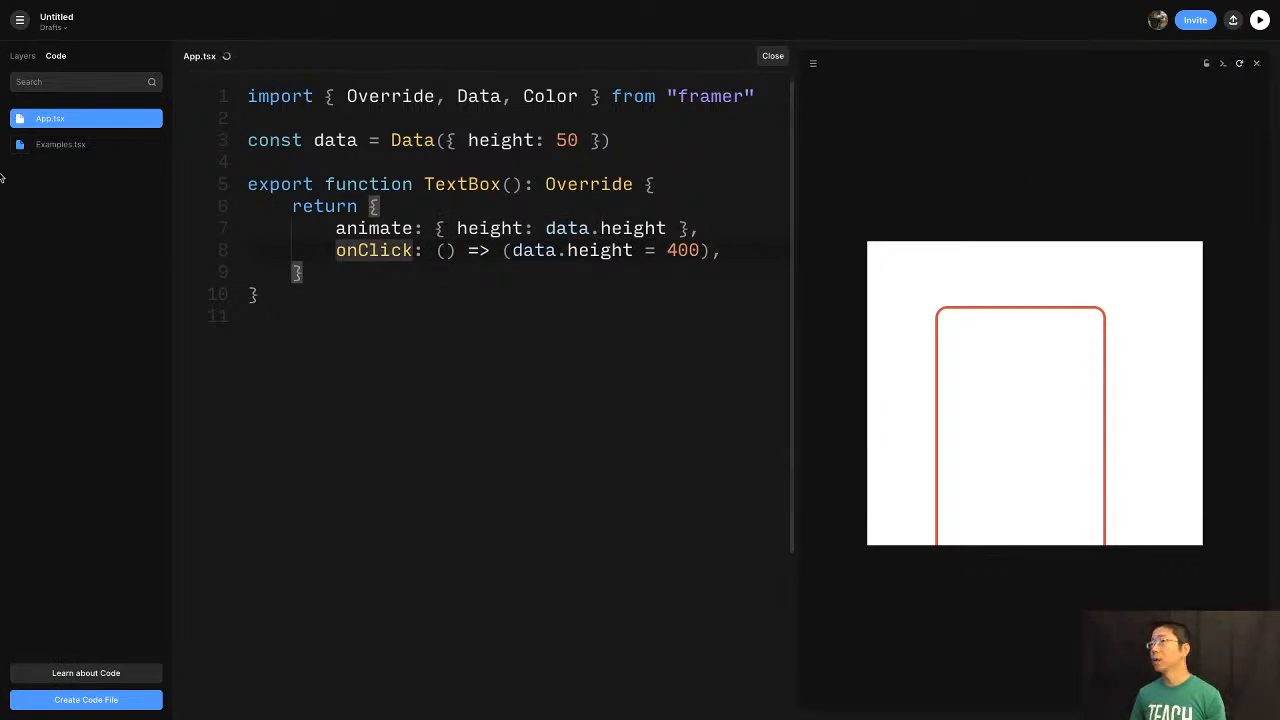
Return to the canvas to check the preview, reopen App.tsx and review the initial and onClick heights.
{"action": "left_click", "coordinate": [53, 195]}
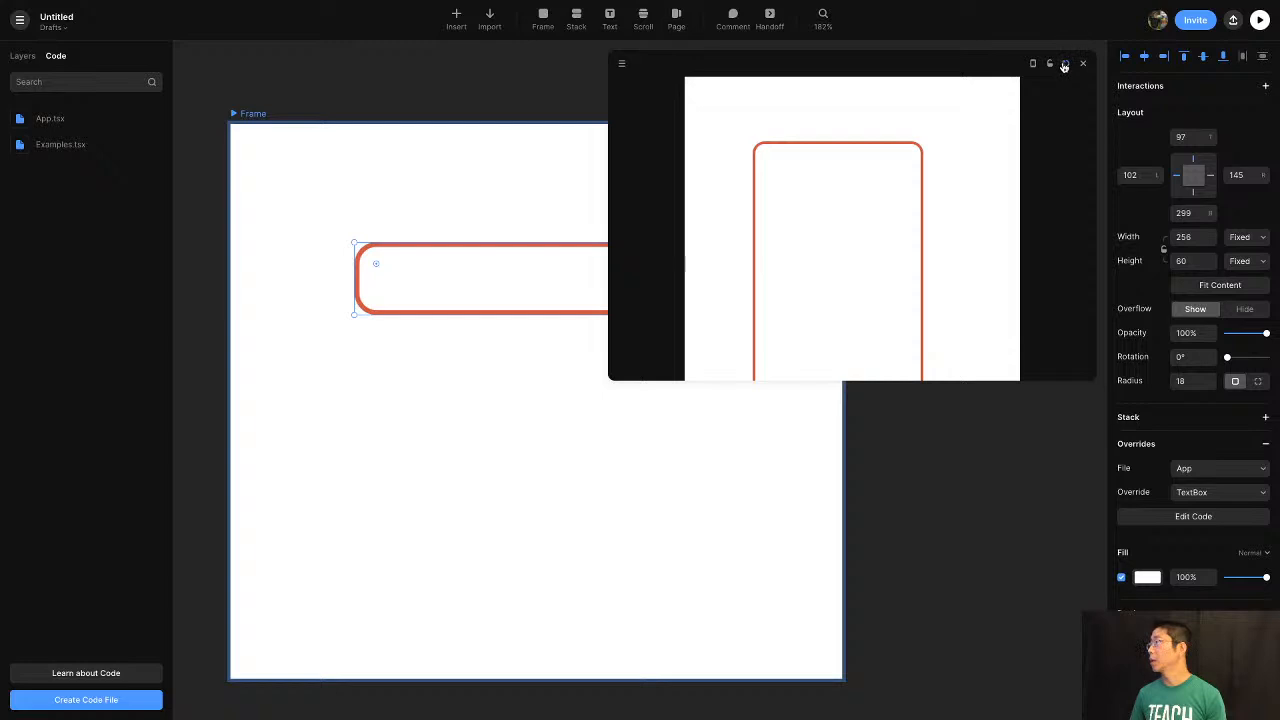
{"action": "left_click", "coordinate": [52, 119]}
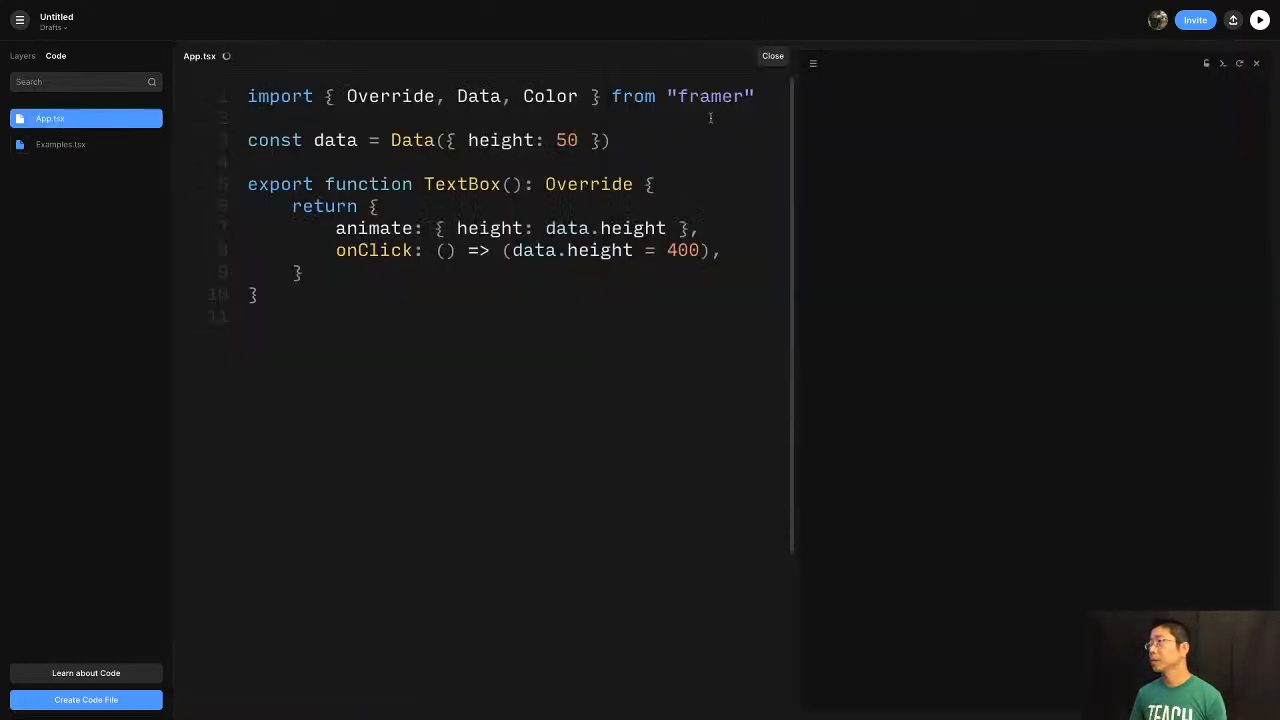
{"action": "left_click", "coordinate": [572, 138]}
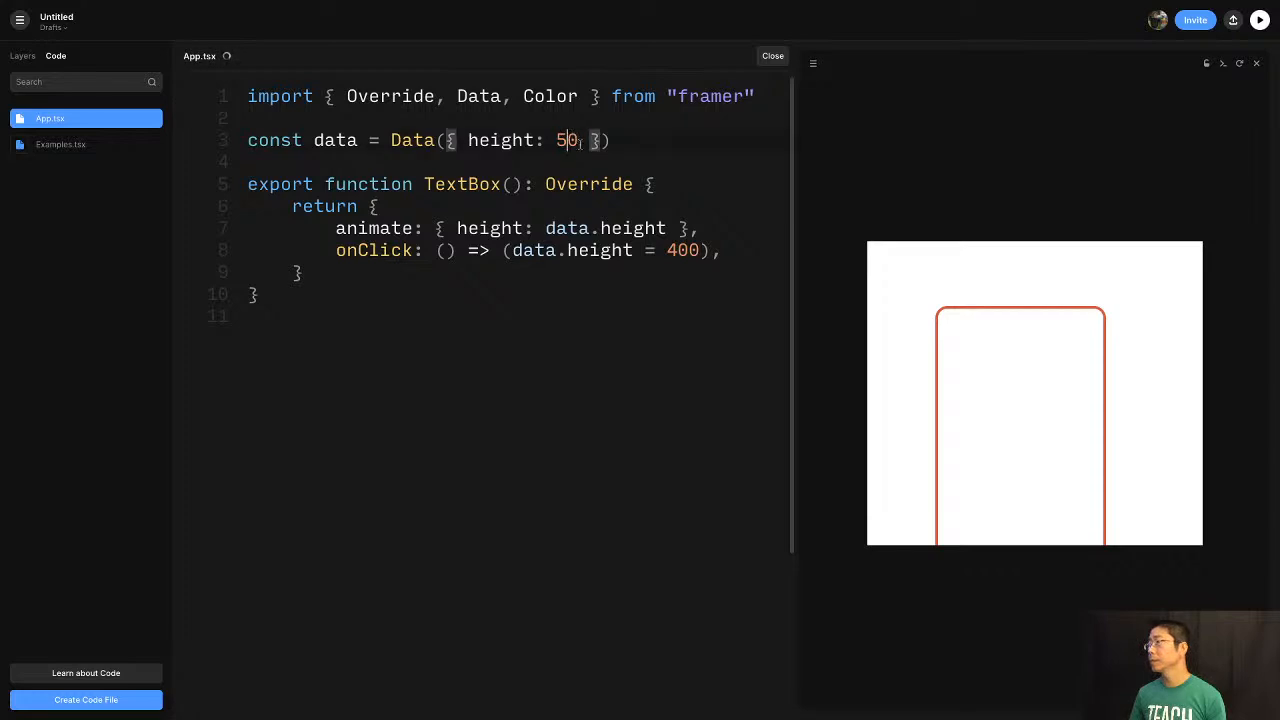
{"action": "left_click", "coordinate": [658, 251]}
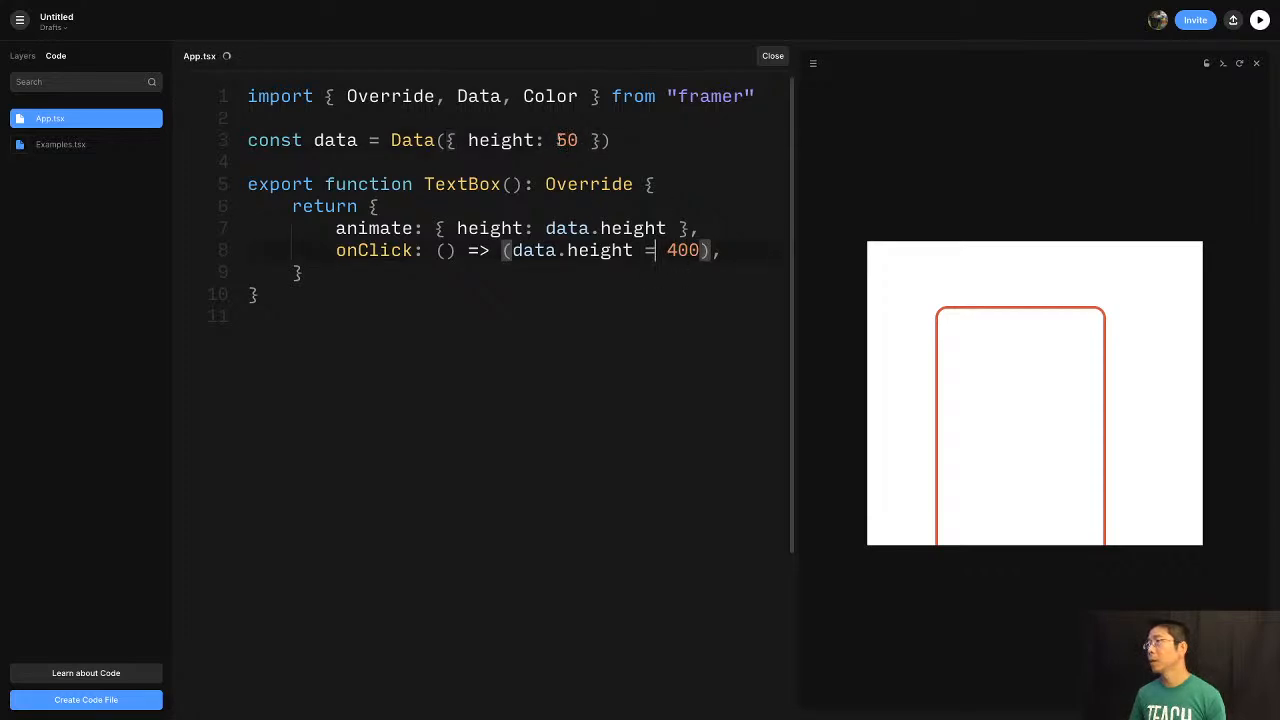
Refresh the preview by saving the shared data height as 5, restoring it to 50 and saving again.
{"action": "left_click", "coordinate": [592, 140]}
{"action": "key", "text": "BackSpace"}
{"action": "key", "text": "super+s"}
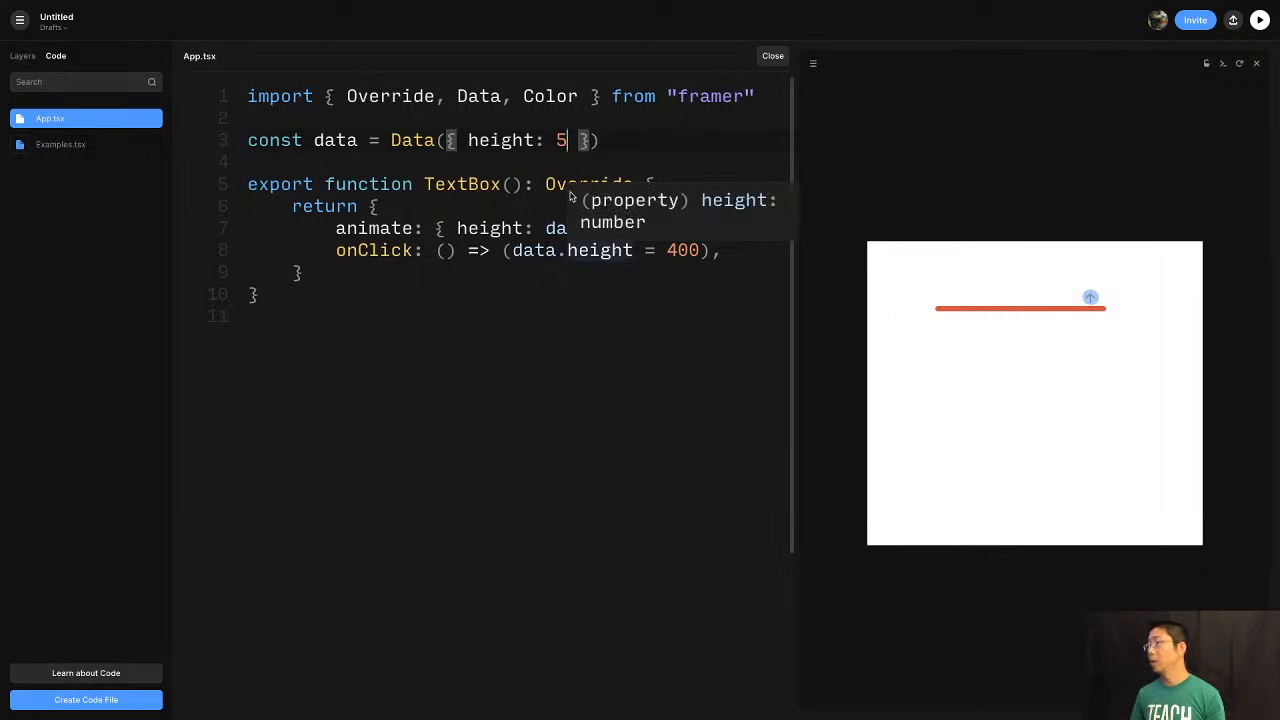
{"action": "type", "text": "0"}
{"action": "key", "text": "super+s"}
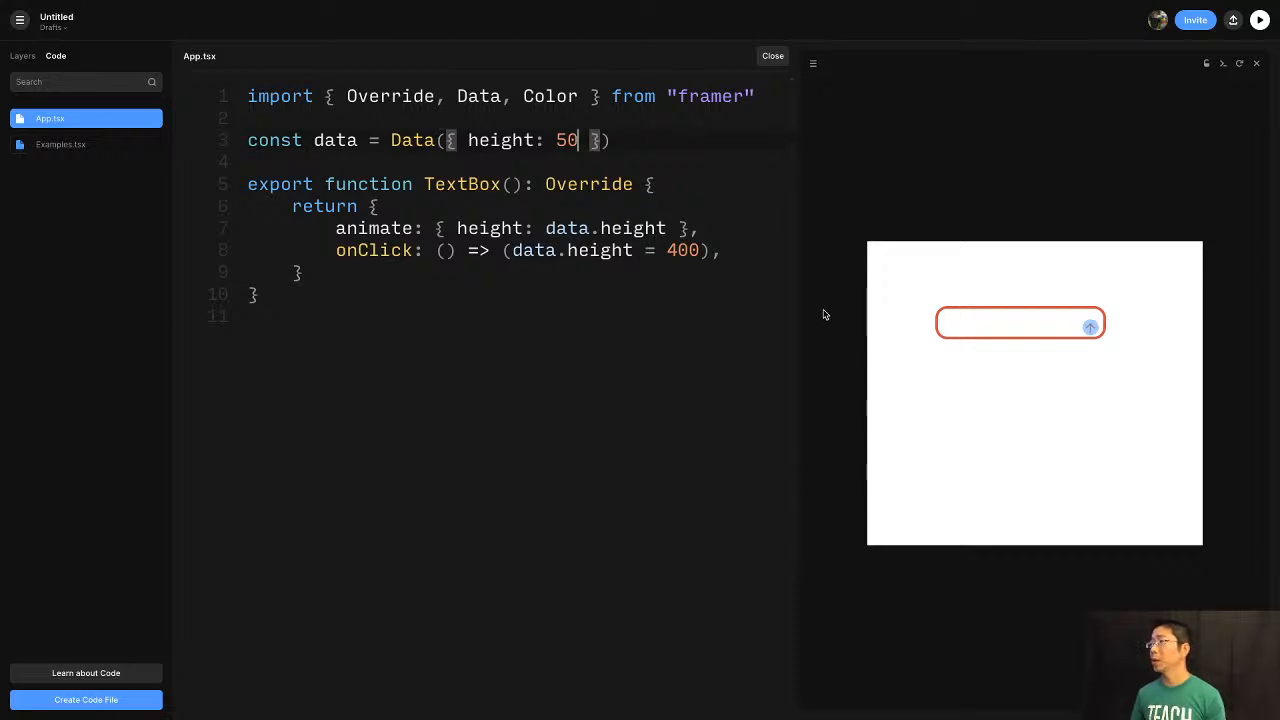
Test the box's click response in the preview, set the onClick height to 200 and save App.tsx.
{"action": "left_click", "coordinate": [1043, 333]}
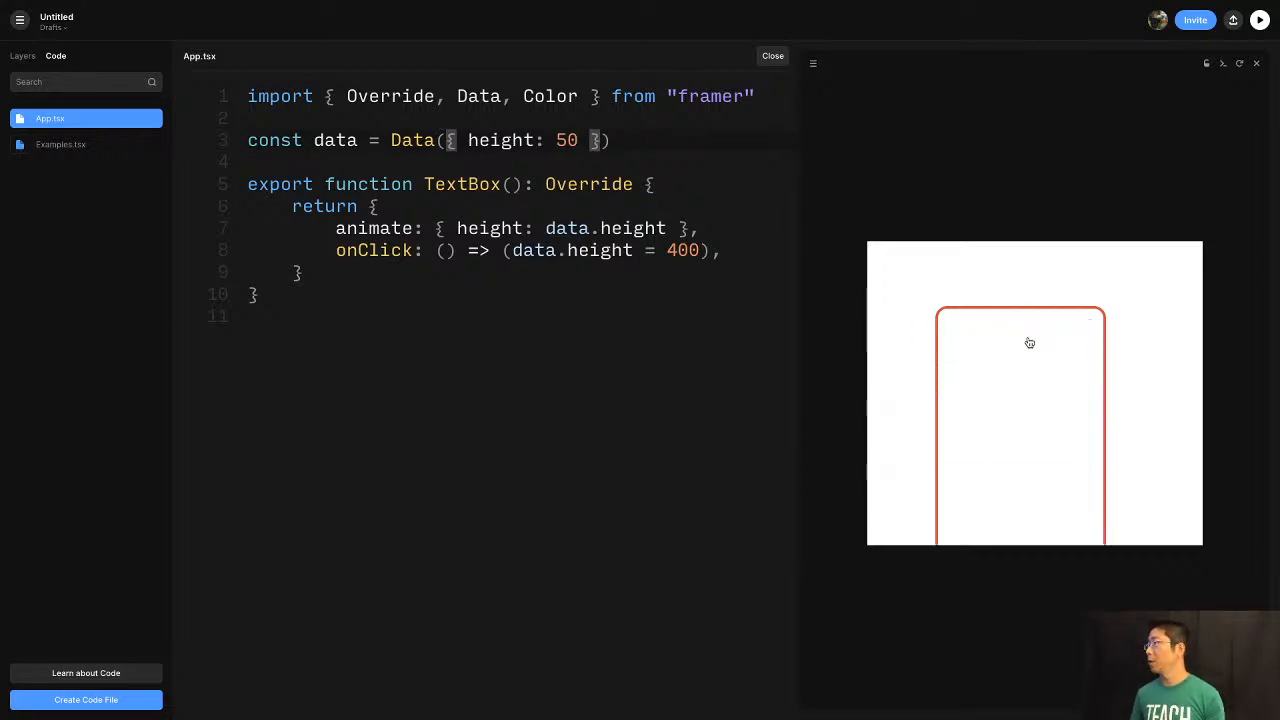
{"action": "left_click", "coordinate": [671, 250]}
{"action": "key", "text": "BackSpace"}
{"action": "type", "text": "2"}
{"action": "key", "text": "super+s"}
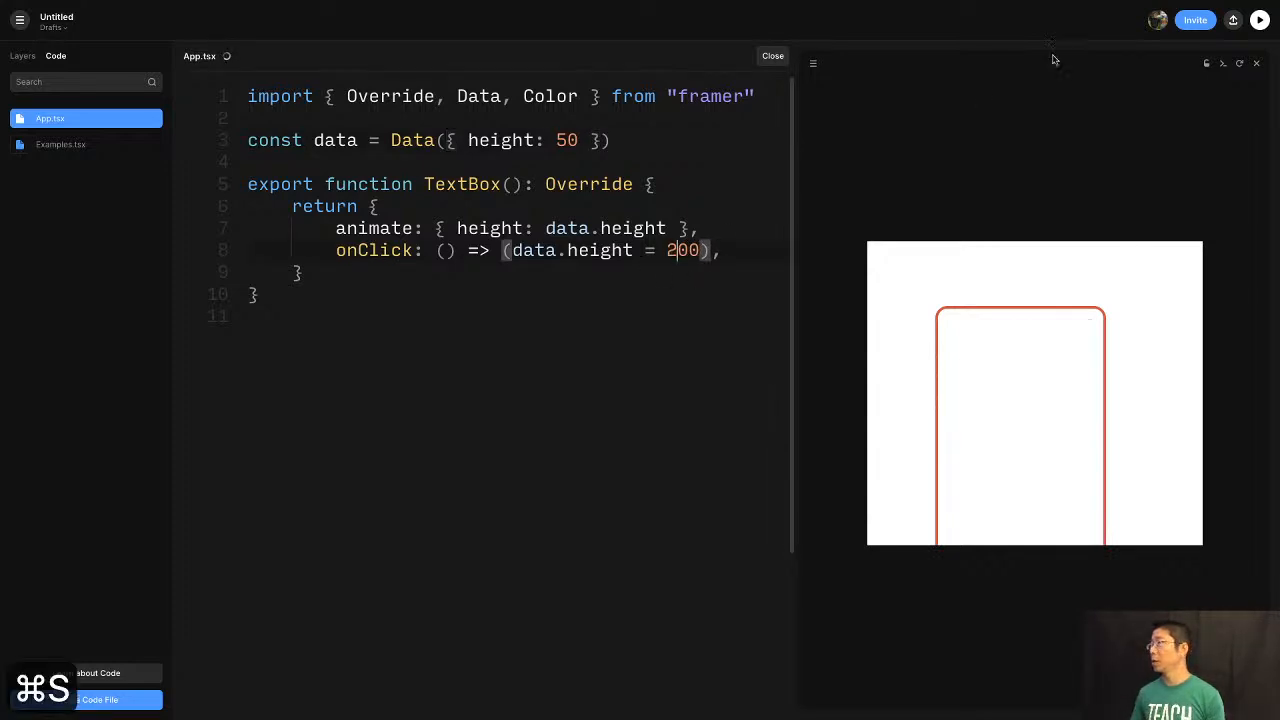
Test the box's expansion on click in the preview, then reload the preview and test it again.
{"action": "left_click", "coordinate": [1047, 318]}
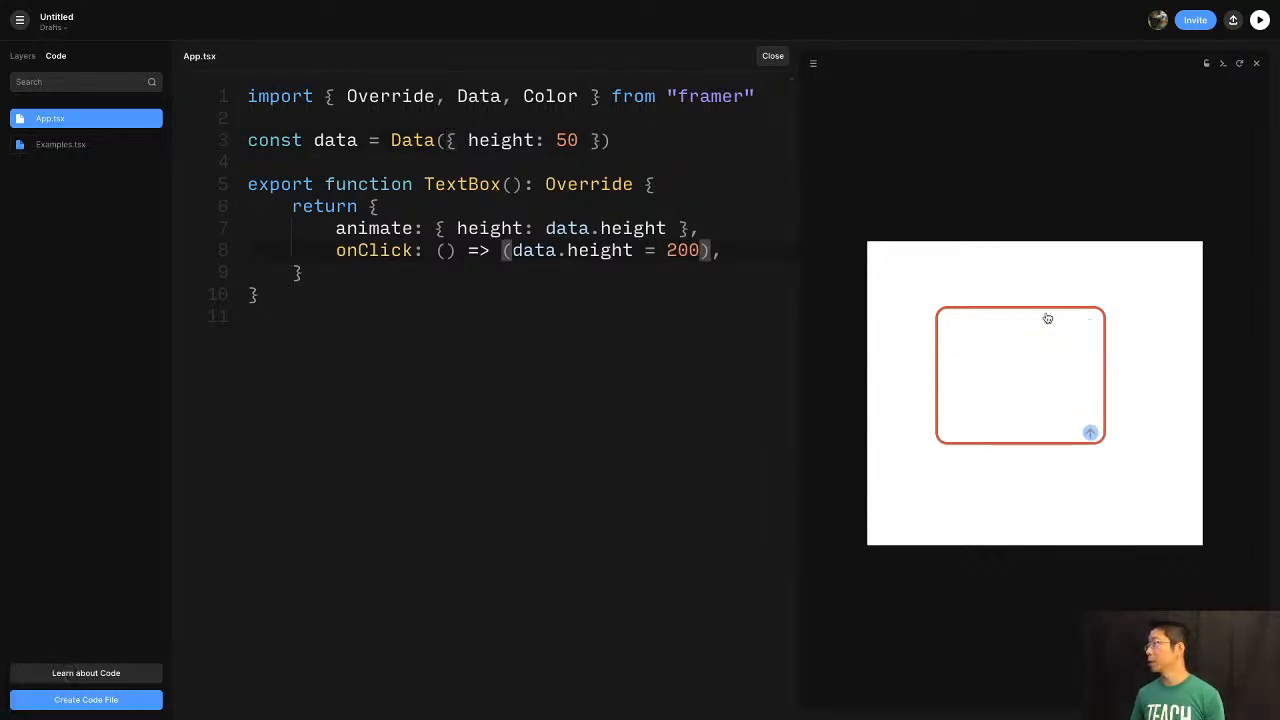
{"action": "left_click", "coordinate": [1239, 63]}
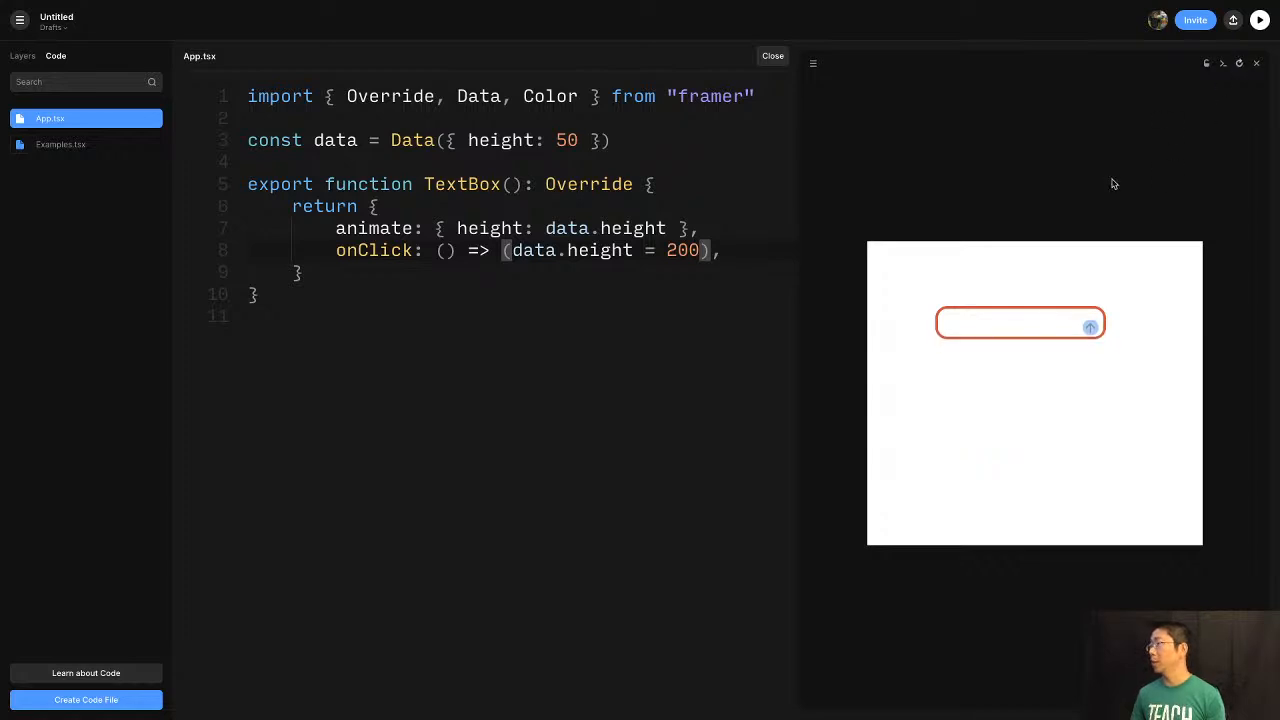
{"action": "left_click", "coordinate": [1038, 318]}
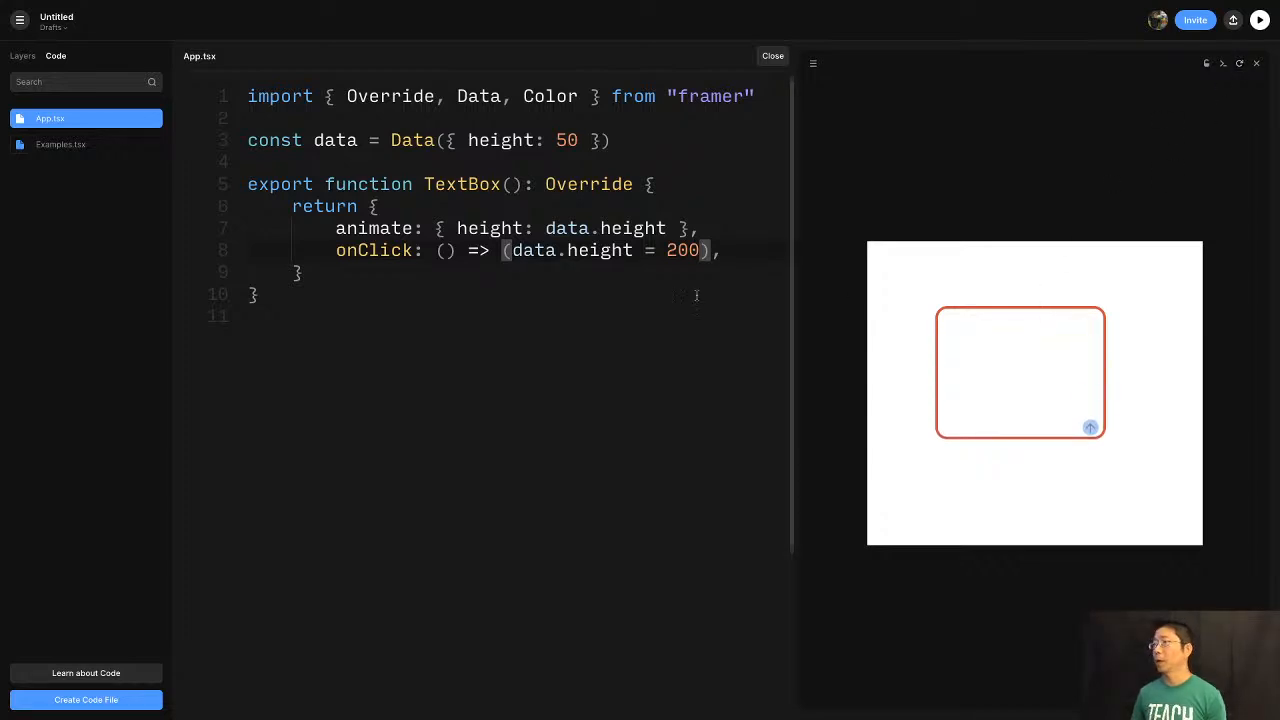
Examine how TextBox's animate property takes its height from data.height and how the onClick handler changes it.
{"action": "left_click", "coordinate": [450, 229]}
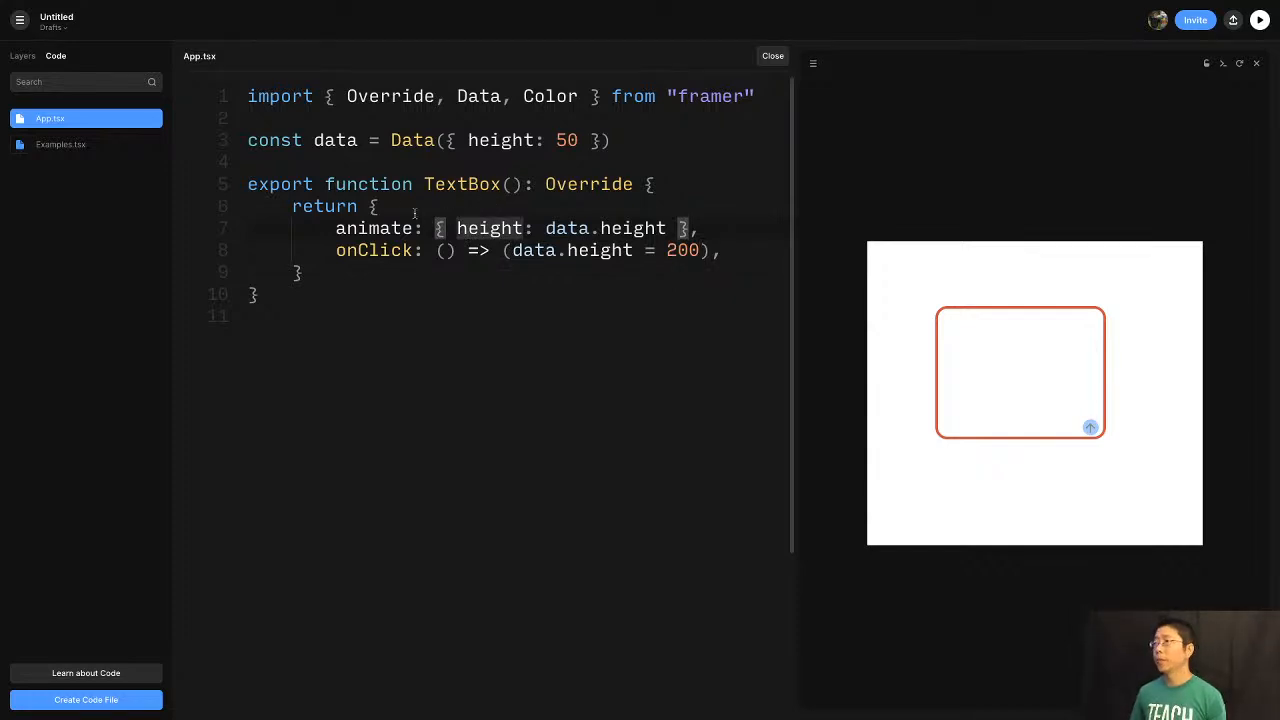
{"action": "left_click_drag", "start_coordinate": [334, 228], "coordinate": [690, 226]}
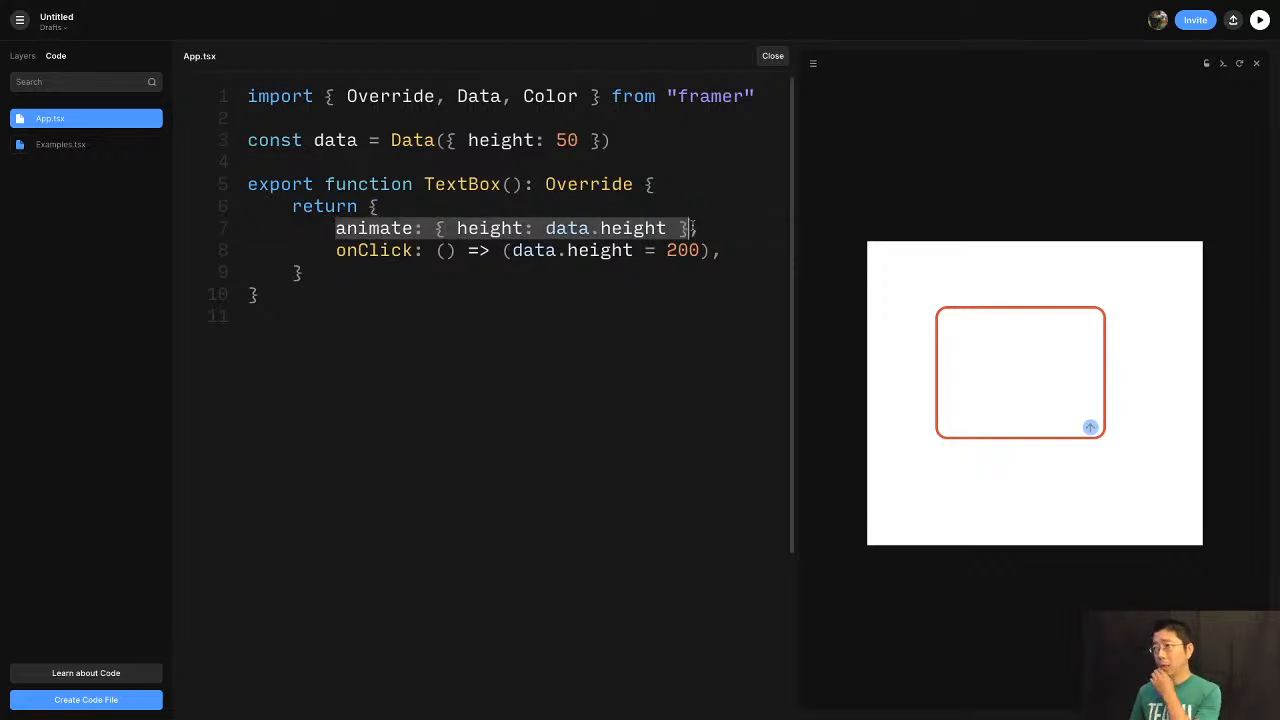
{"action": "left_click", "coordinate": [679, 229]}
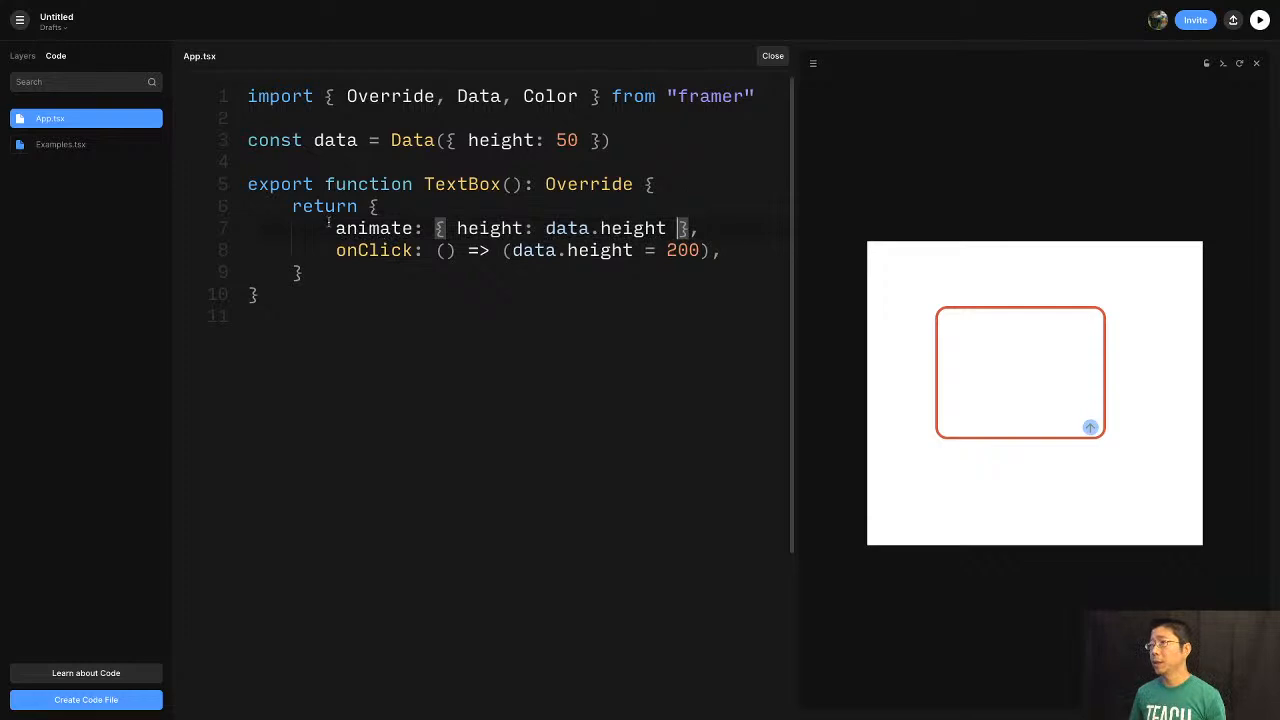
{"action": "left_click", "coordinate": [328, 226]}
{"action": "left_click", "coordinate": [380, 229]}
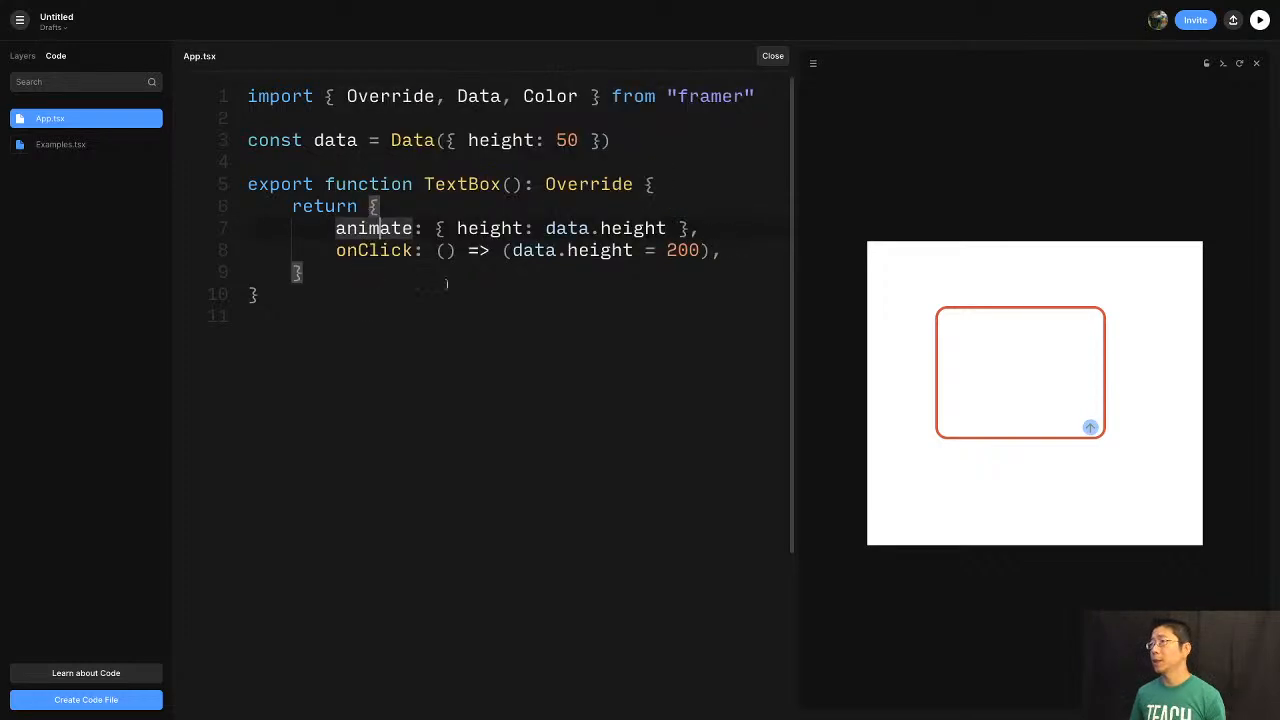
{"action": "left_click", "coordinate": [543, 229]}
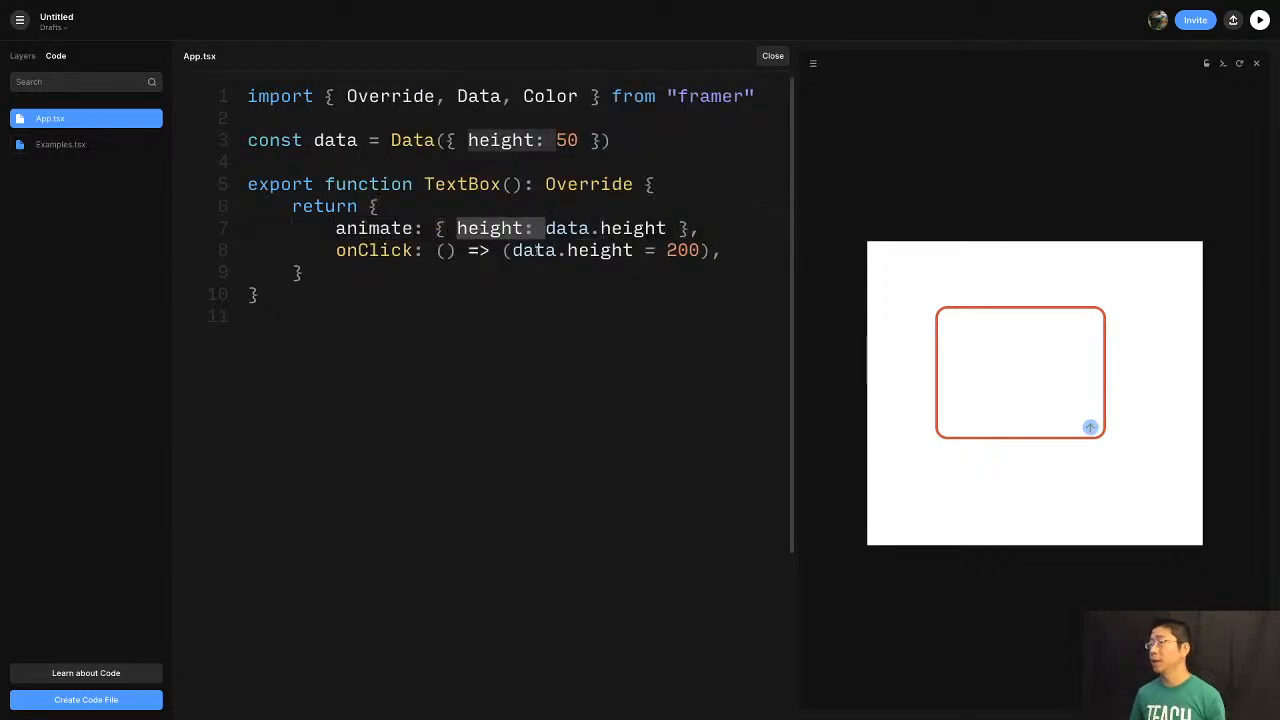
{"action": "left_click_drag", "start_coordinate": [545, 228], "coordinate": [679, 229]}
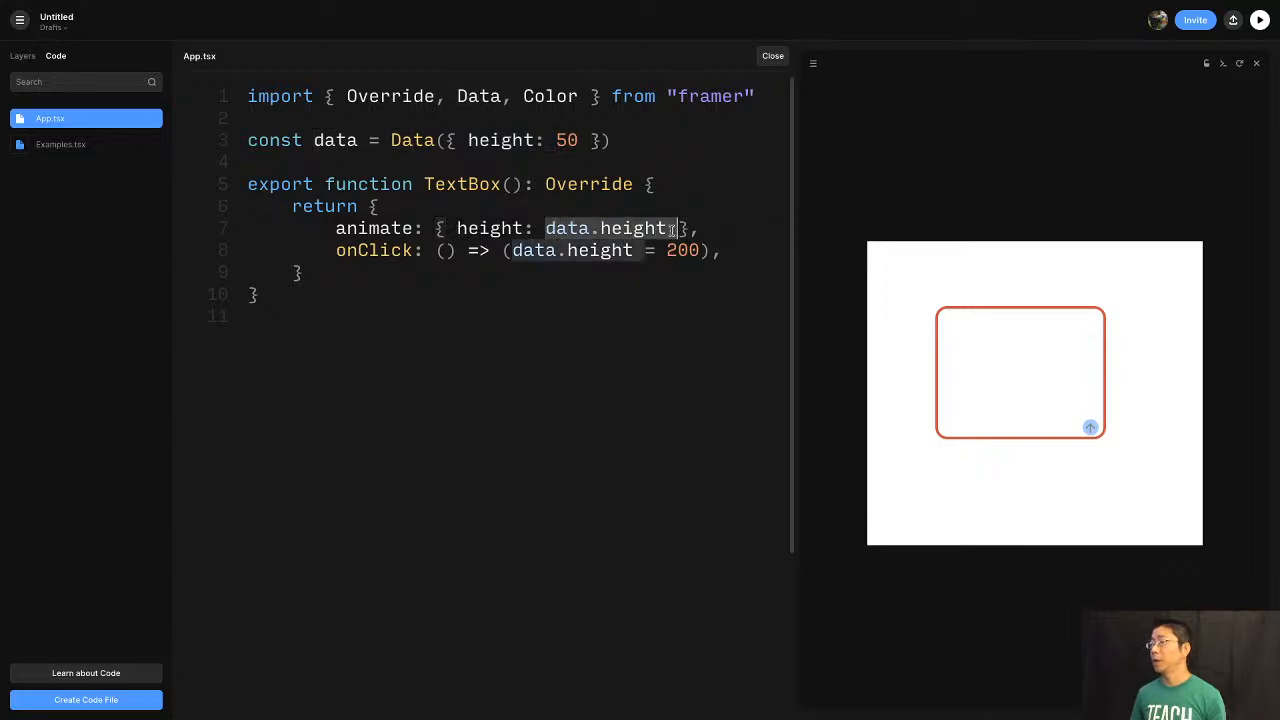
{"action": "left_click", "coordinate": [613, 266]}
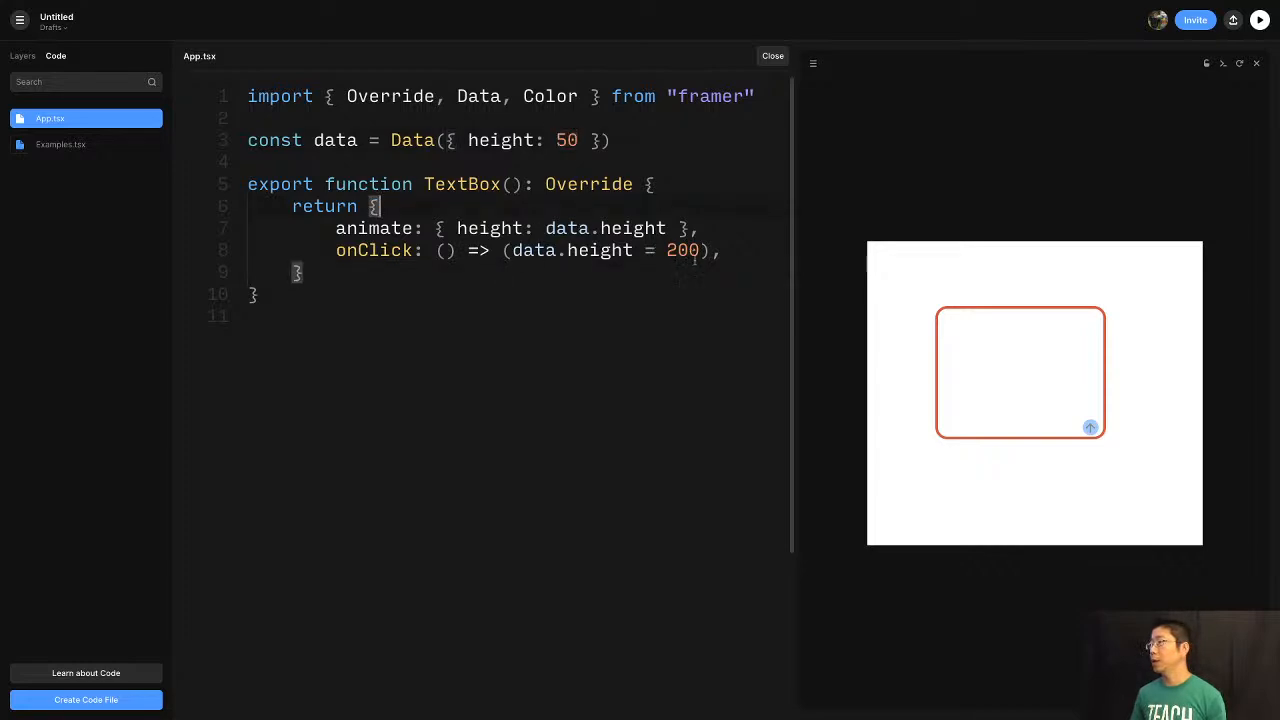
{"action": "left_click", "coordinate": [383, 297]}
Comment out the onClick line in TextBox's return object.
{"action": "left_click", "coordinate": [324, 249]}
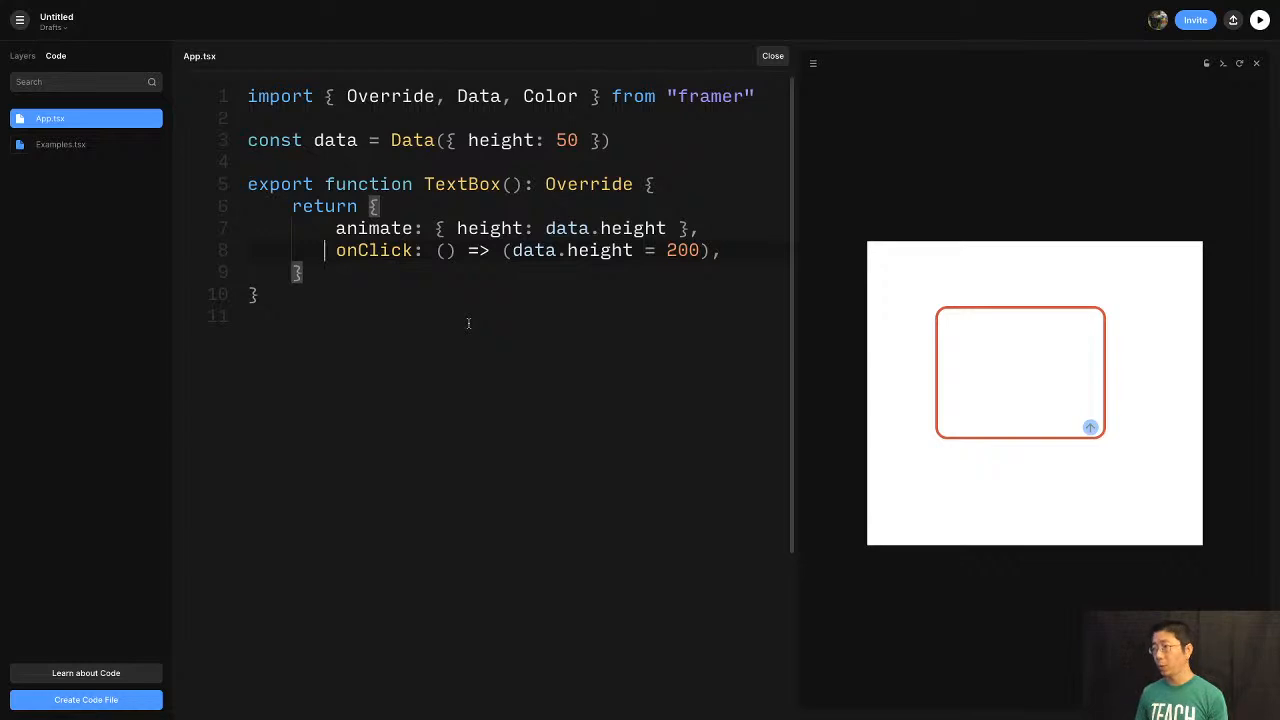
{"action": "key", "text": "ctrl+slash"}
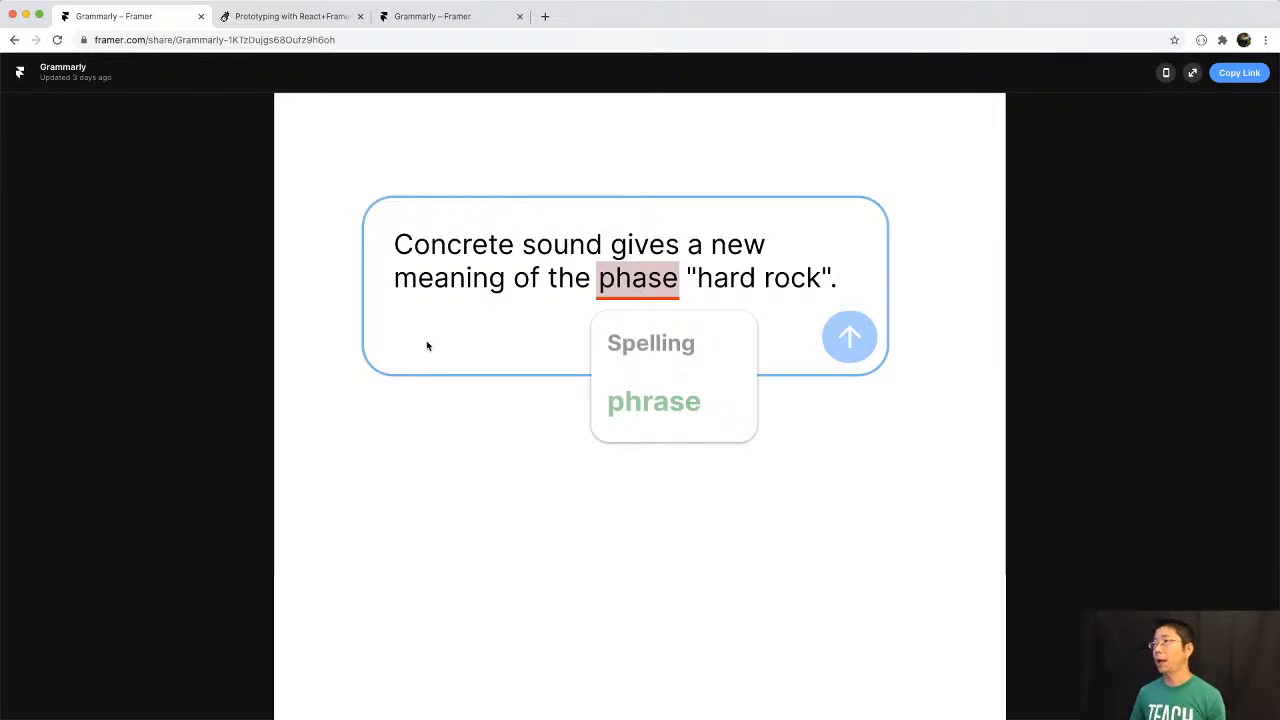
Look over the Grammarly reference prototype in the browser and return to the Framer canvas.
{"action": "right_click", "coordinate": [372, 394]}
{"action": "left_click", "coordinate": [410, 426]}
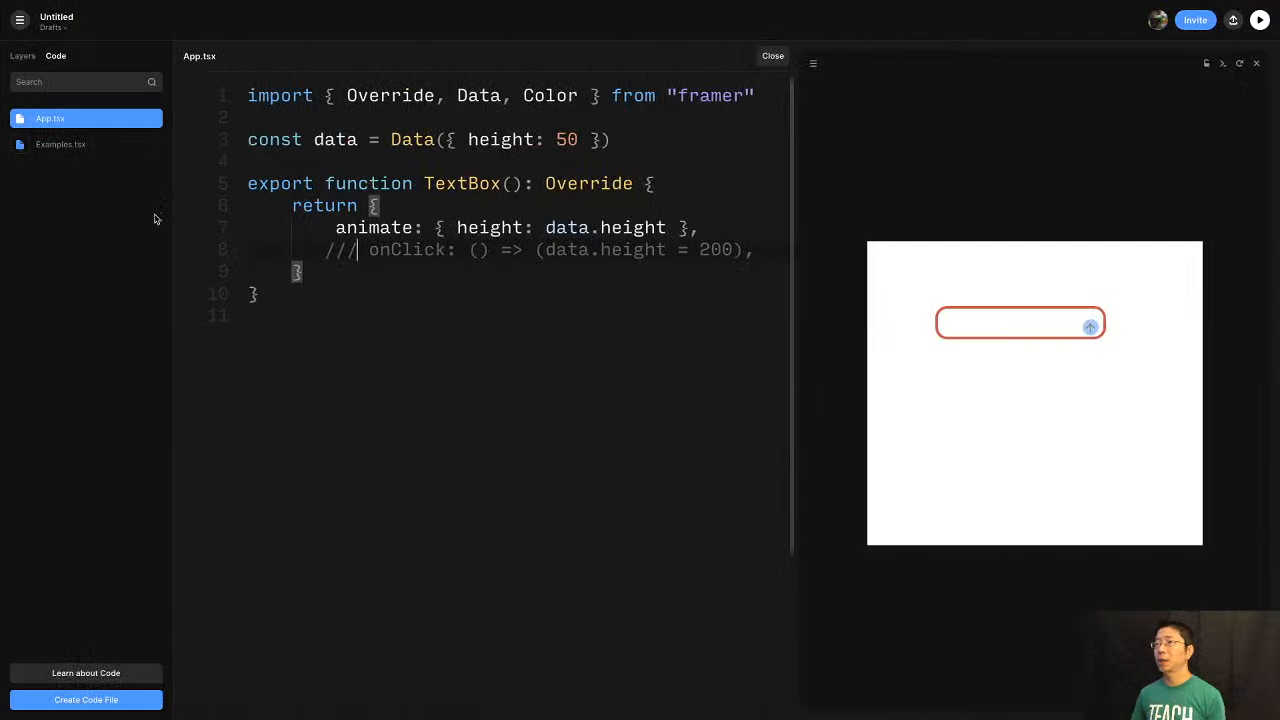
{"action": "left_click", "coordinate": [133, 184]}
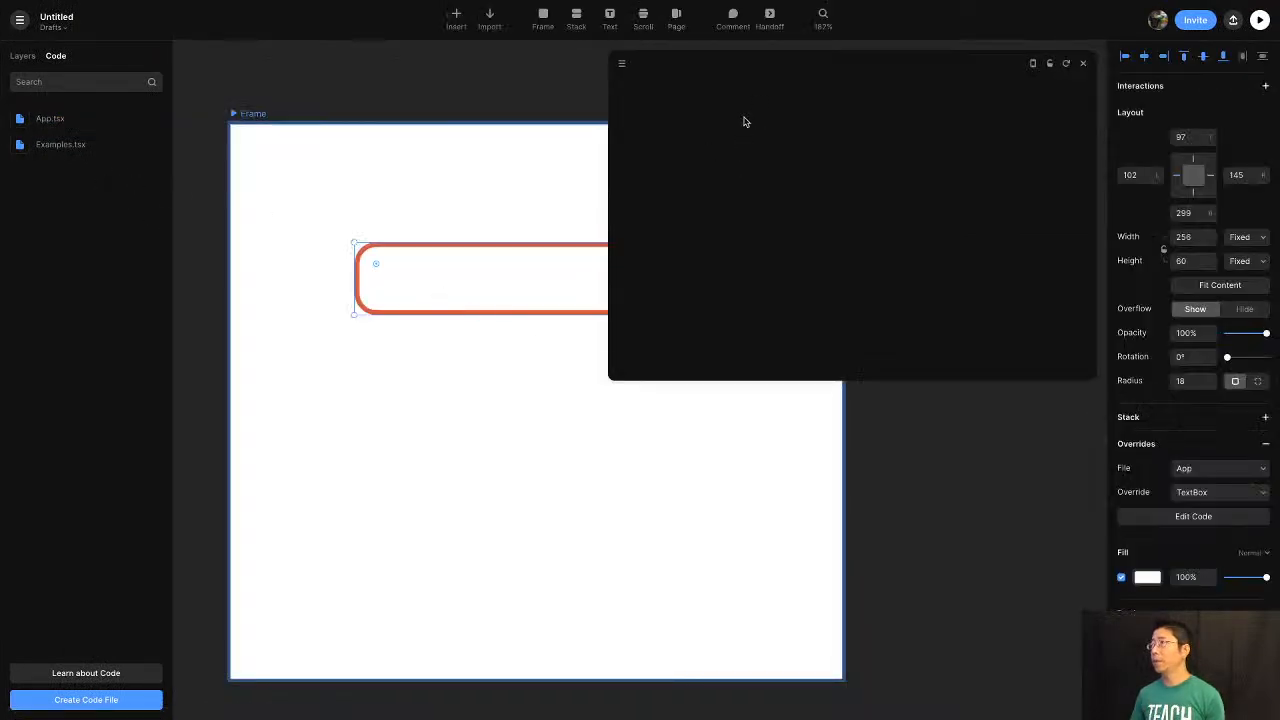
Close the preview and copy the const sentence line from App.tsx in the finished Grammarly project.
{"action": "left_click", "coordinate": [1081, 66]}
{"action": "key", "text": "t"}
{"action": "left_click", "coordinate": [424, 296]}
{"action": "key", "text": "ctrl+Left"}
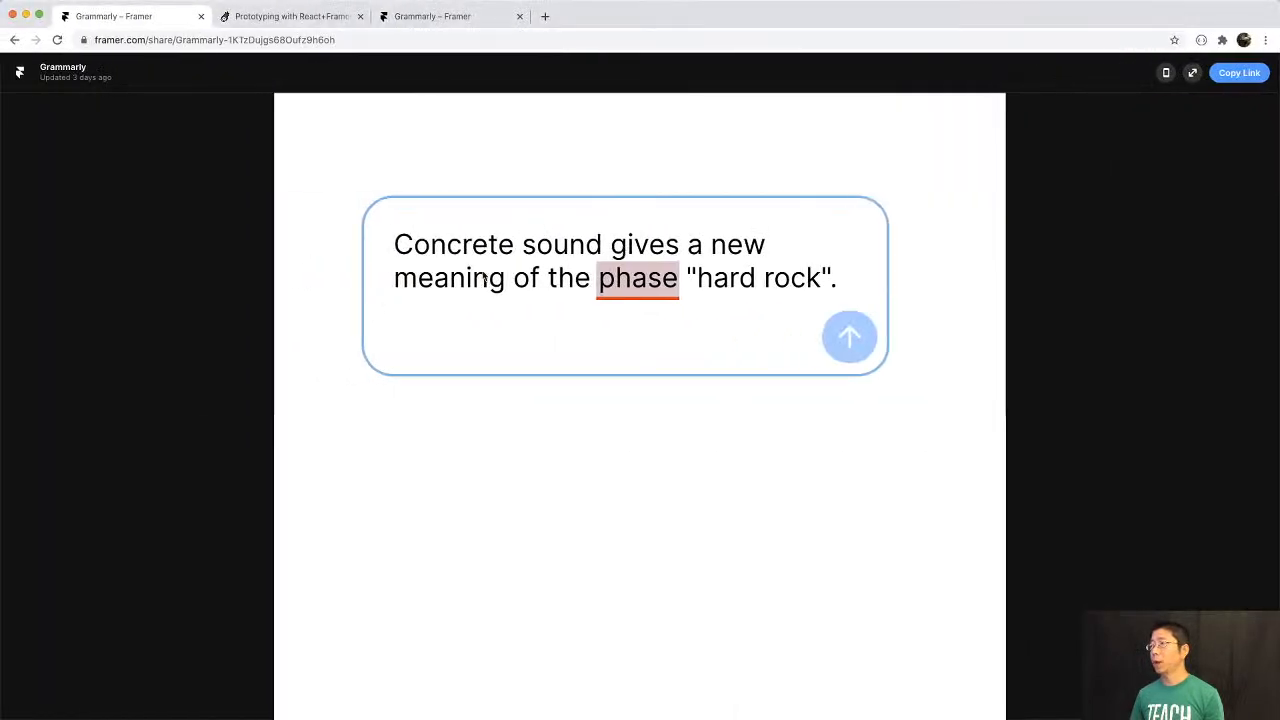
{"action": "left_click", "coordinate": [430, 16]}
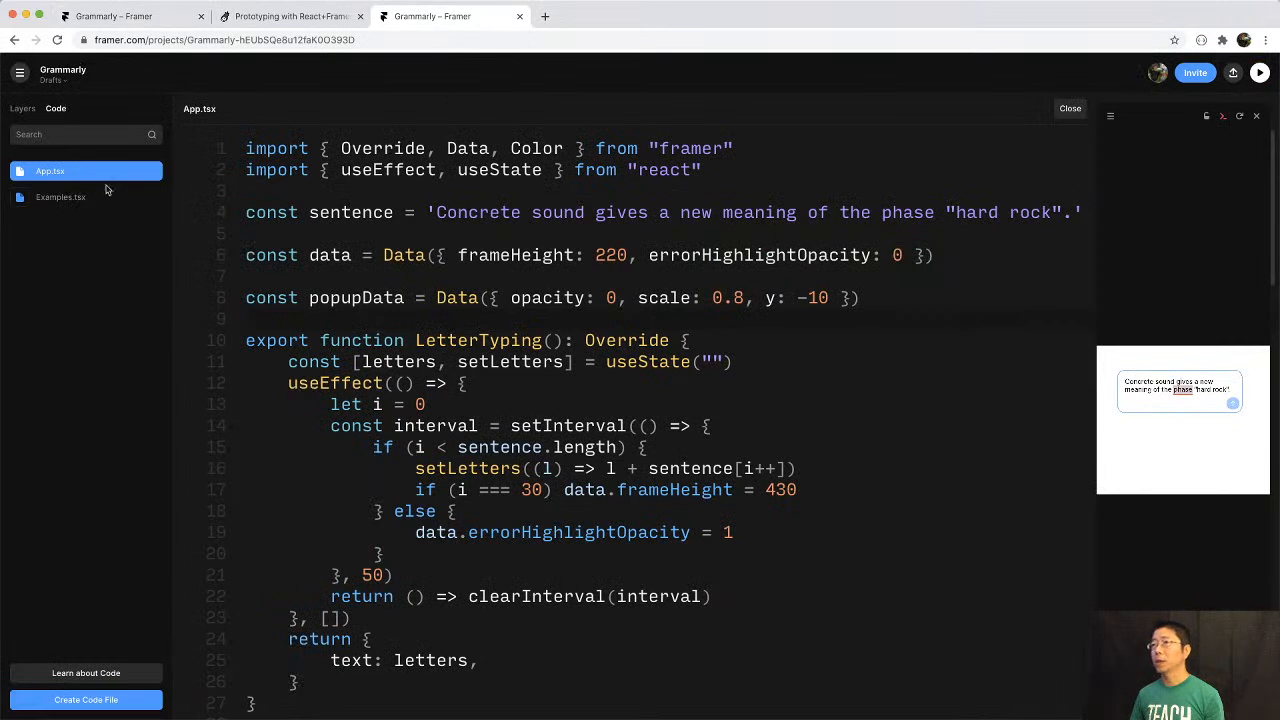
{"action": "left_click", "coordinate": [426, 210]}
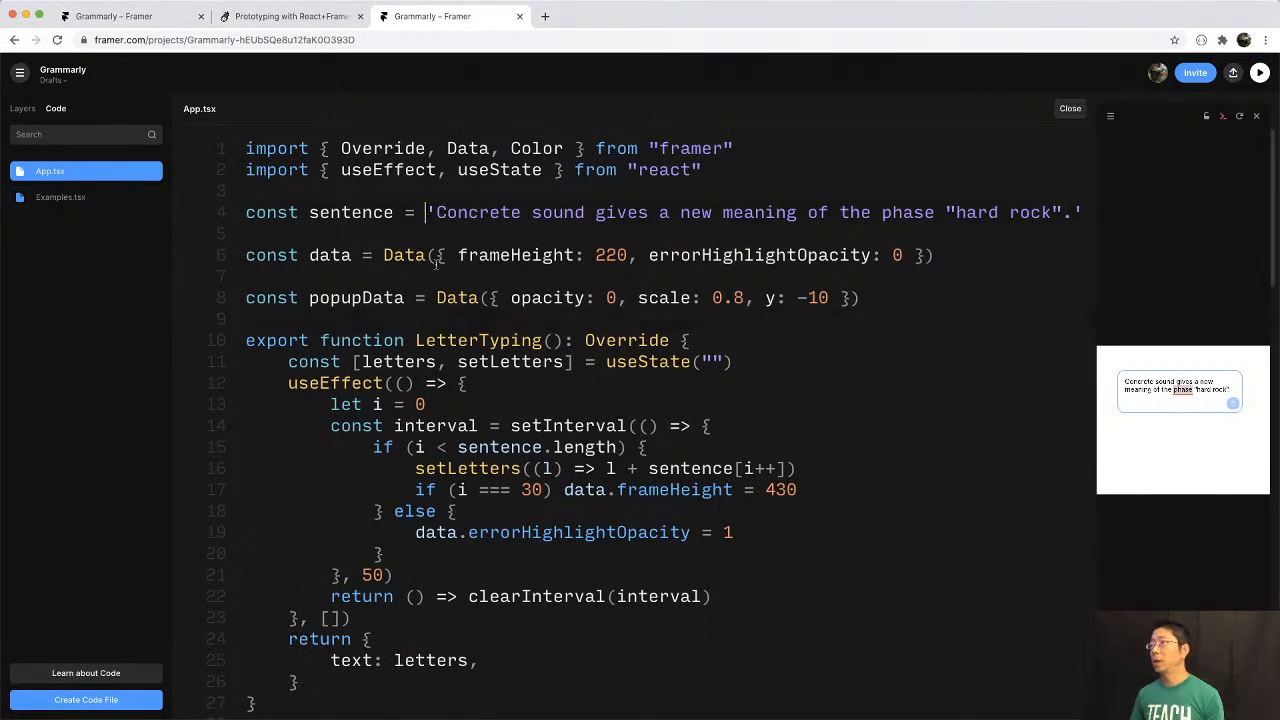
{"action": "key", "text": "super+Left"}
{"action": "key", "text": "shift+super+Right"}
{"action": "key", "text": "super+c"}
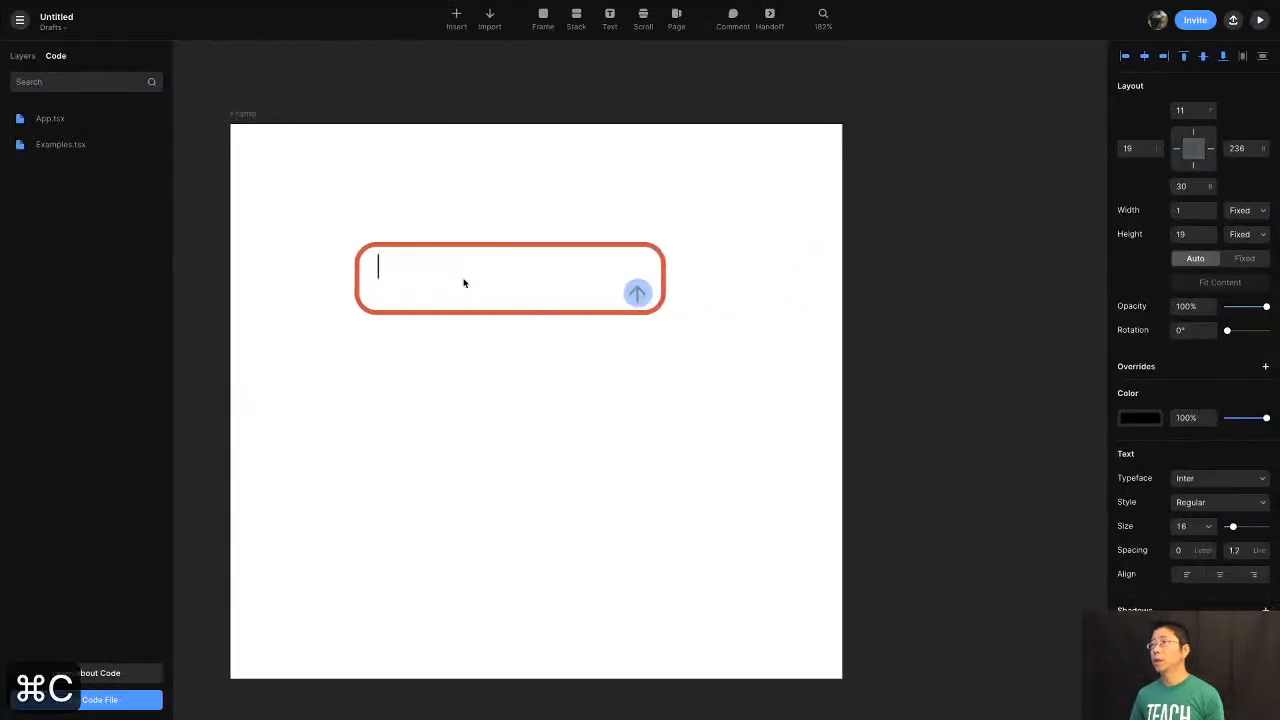
Add a text layer inside the red-bordered box and paste the copied sentence line into it.
{"action": "left_click", "coordinate": [396, 273]}
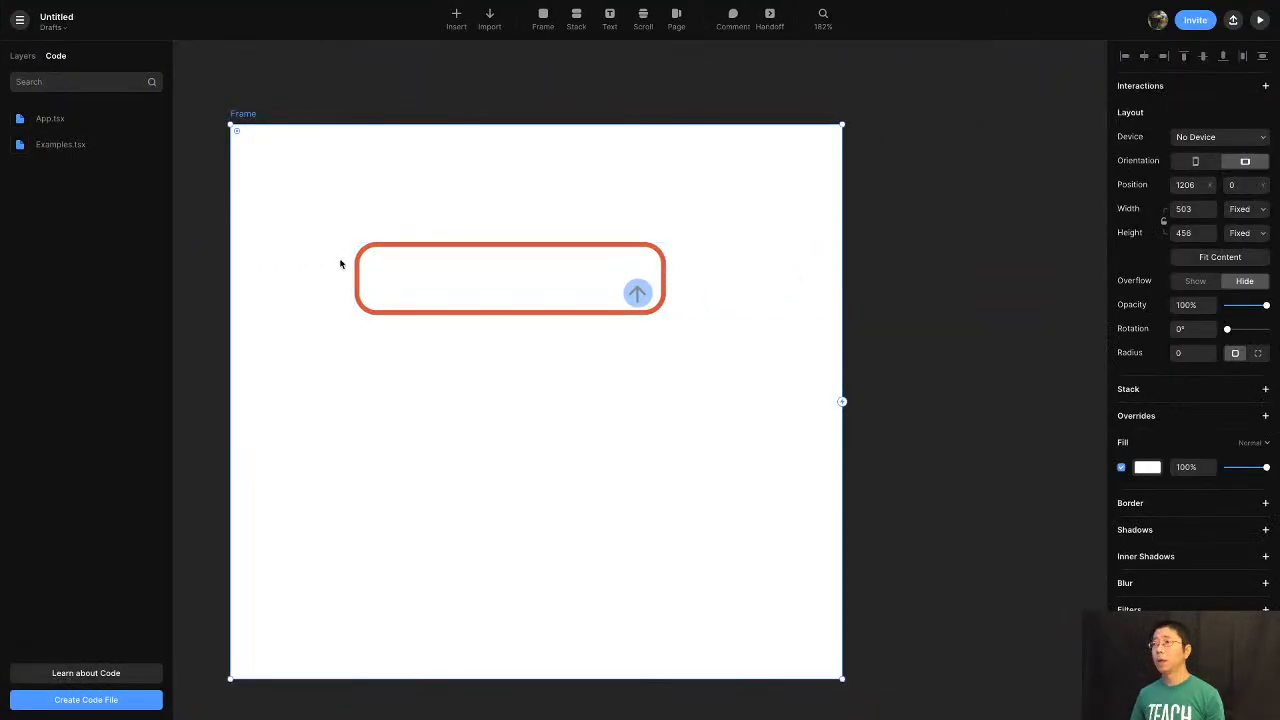
{"action": "left_click", "coordinate": [382, 271]}
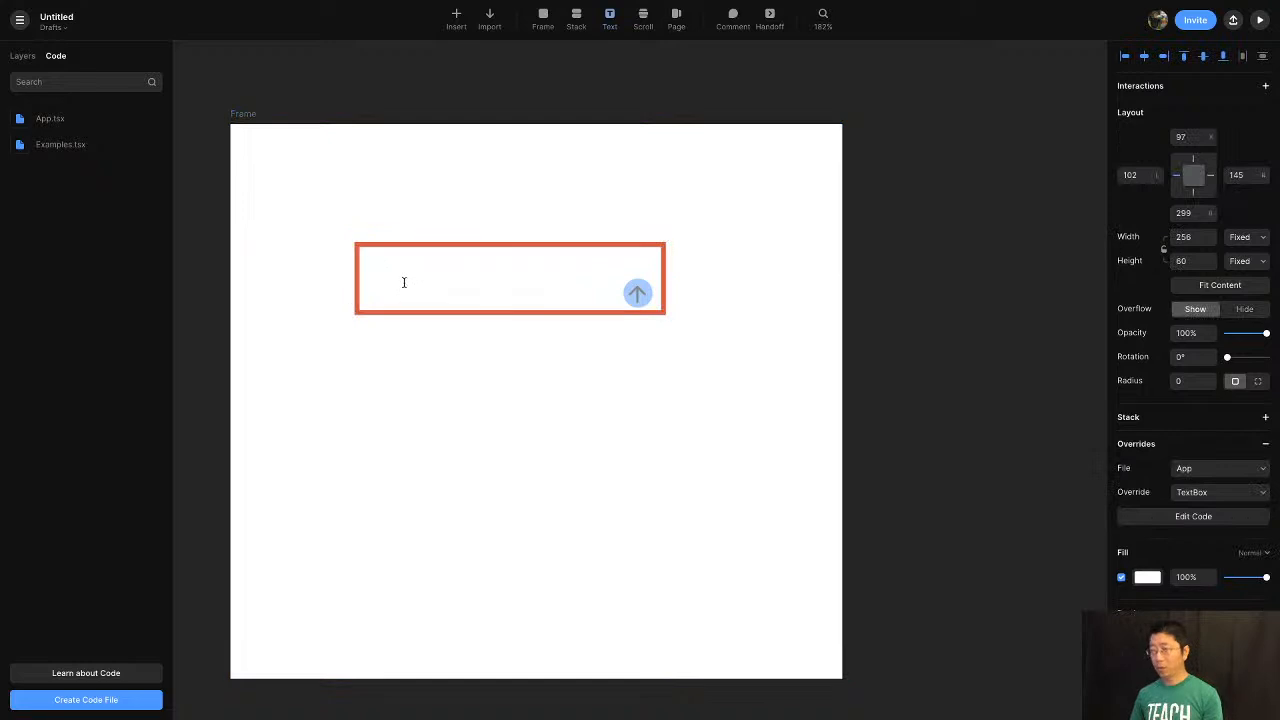
{"action": "left_click", "coordinate": [382, 271]}
{"action": "key", "text": "super+v"}
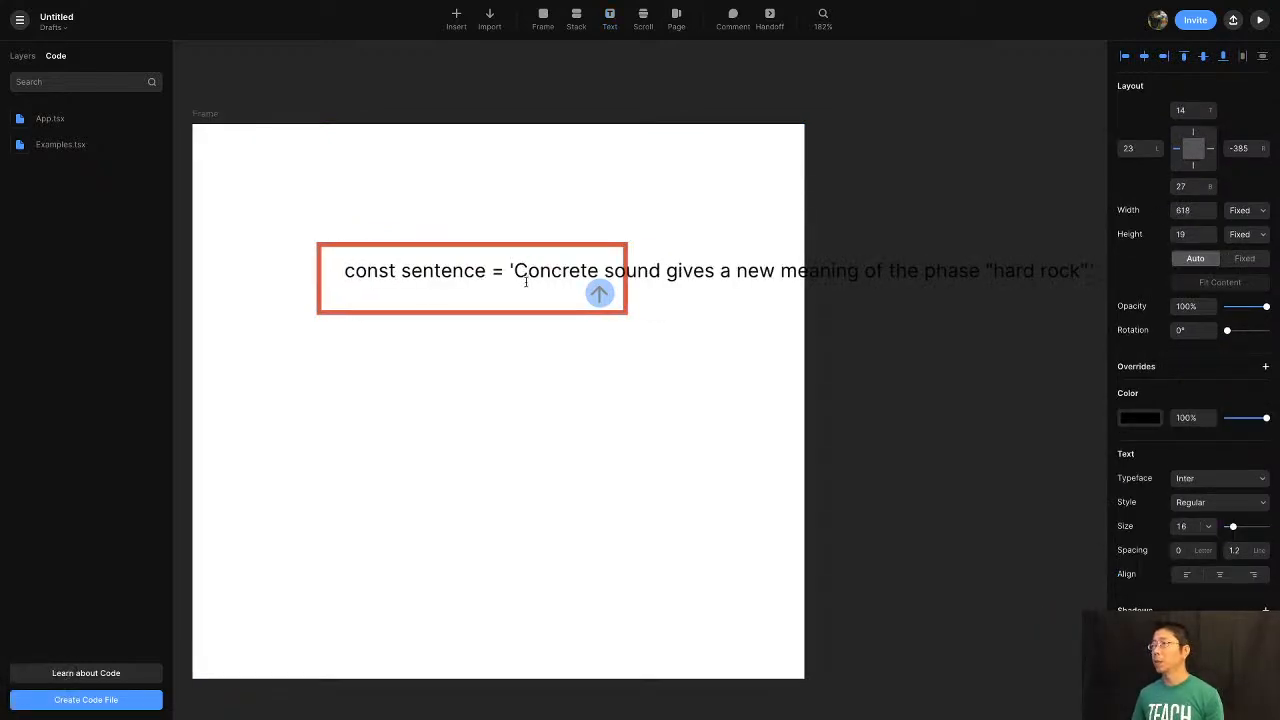
Trim the code remnants and outer quotes so the text reads: Concrete sound gives a new meaning of the phase "hard rock".
{"action": "key", "text": "Left"}
{"action": "key", "text": "Left"}
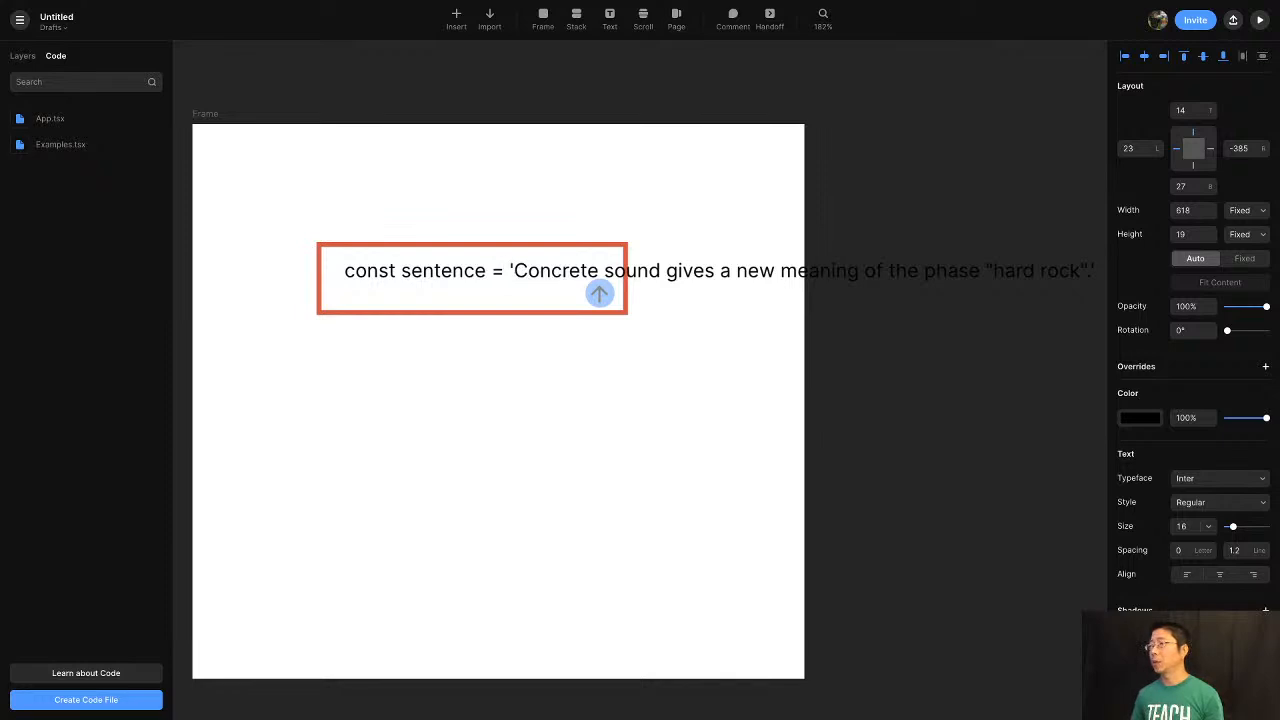
{"action": "key", "text": "shift+super+Left"}
{"action": "key", "text": "BackSpace"}
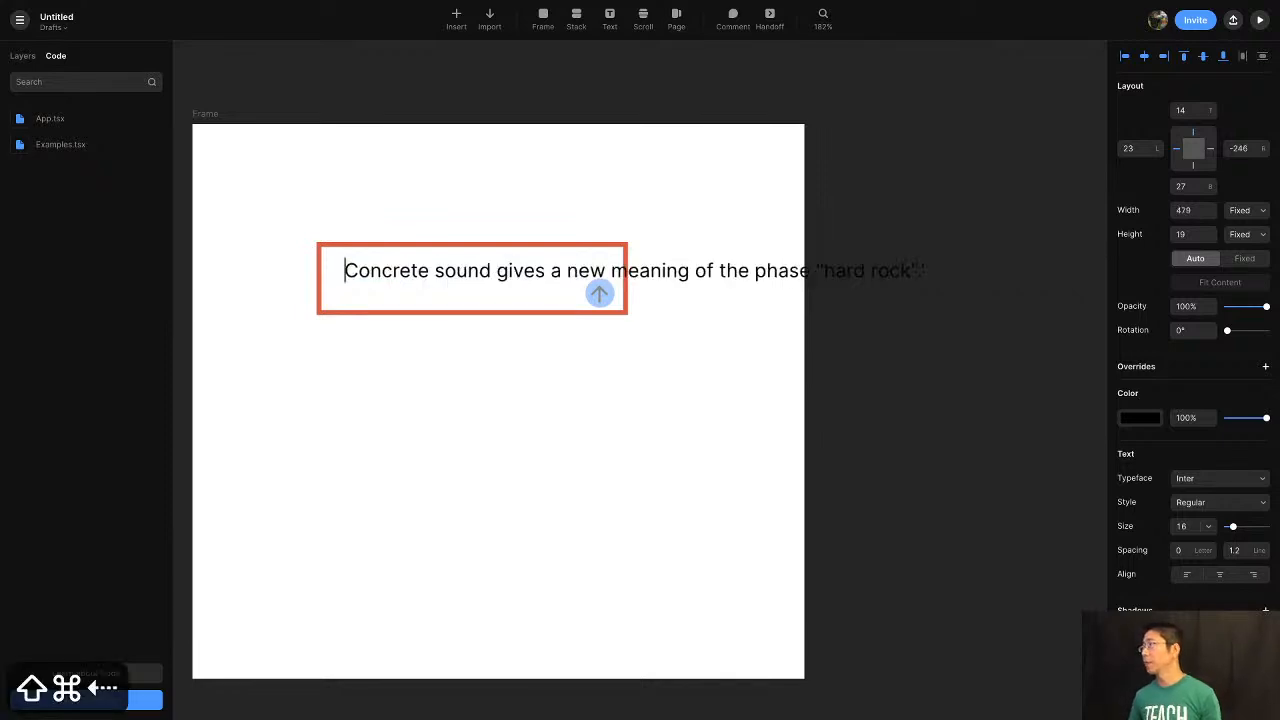
{"action": "key", "text": "super+Right"}
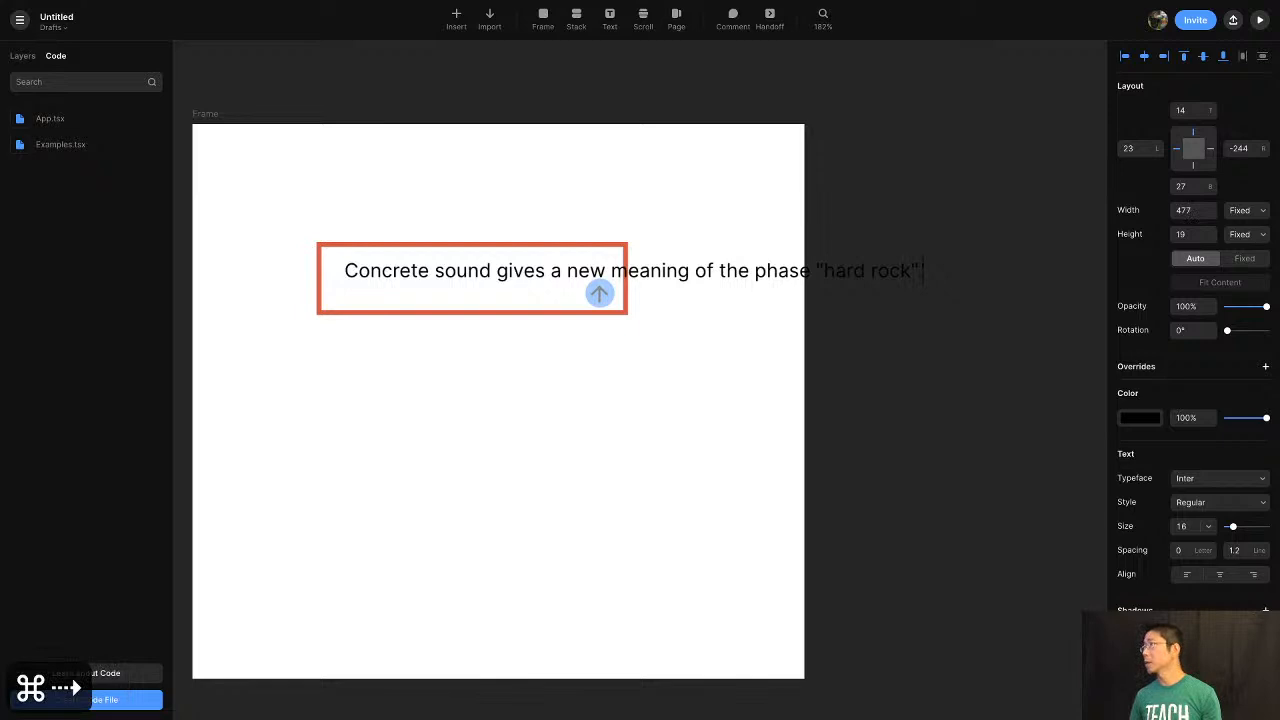
{"action": "key", "text": "Escape"}
Shift the text near the box's left edge, make its size fixed, and resize it to about 232 by 64.
{"action": "left_click_drag", "start_coordinate": [464, 274], "coordinate": [454, 274]}
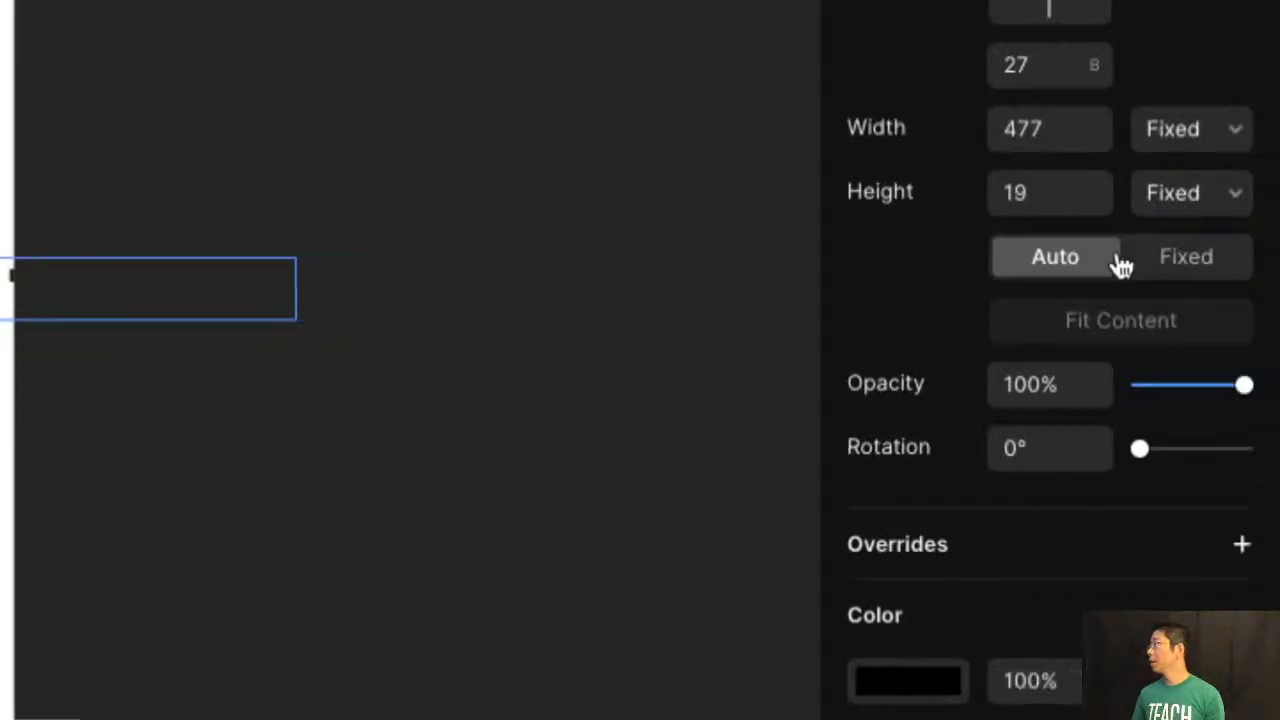
{"action": "left_click", "coordinate": [1172, 264]}
{"action": "key", "text": "alt+super+8"}
{"action": "left_click_drag", "start_coordinate": [907, 273], "coordinate": [611, 274]}
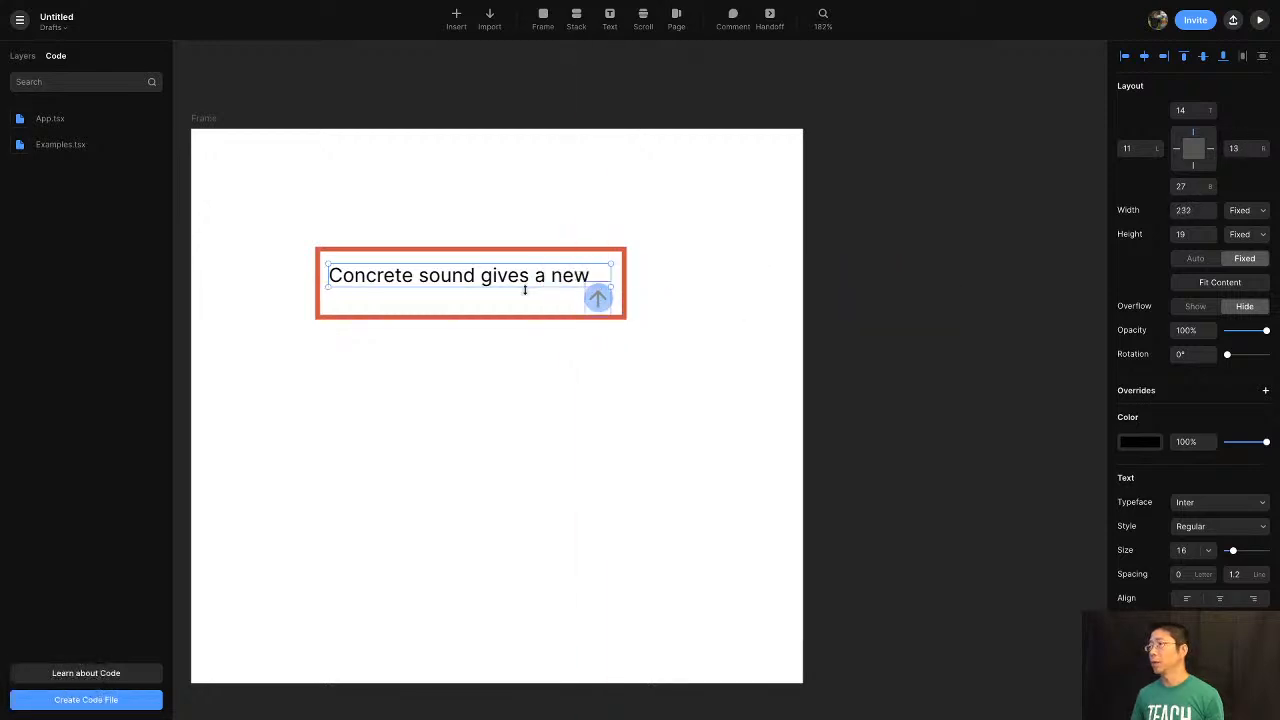
{"action": "left_click_drag", "start_coordinate": [491, 288], "coordinate": [494, 342]}
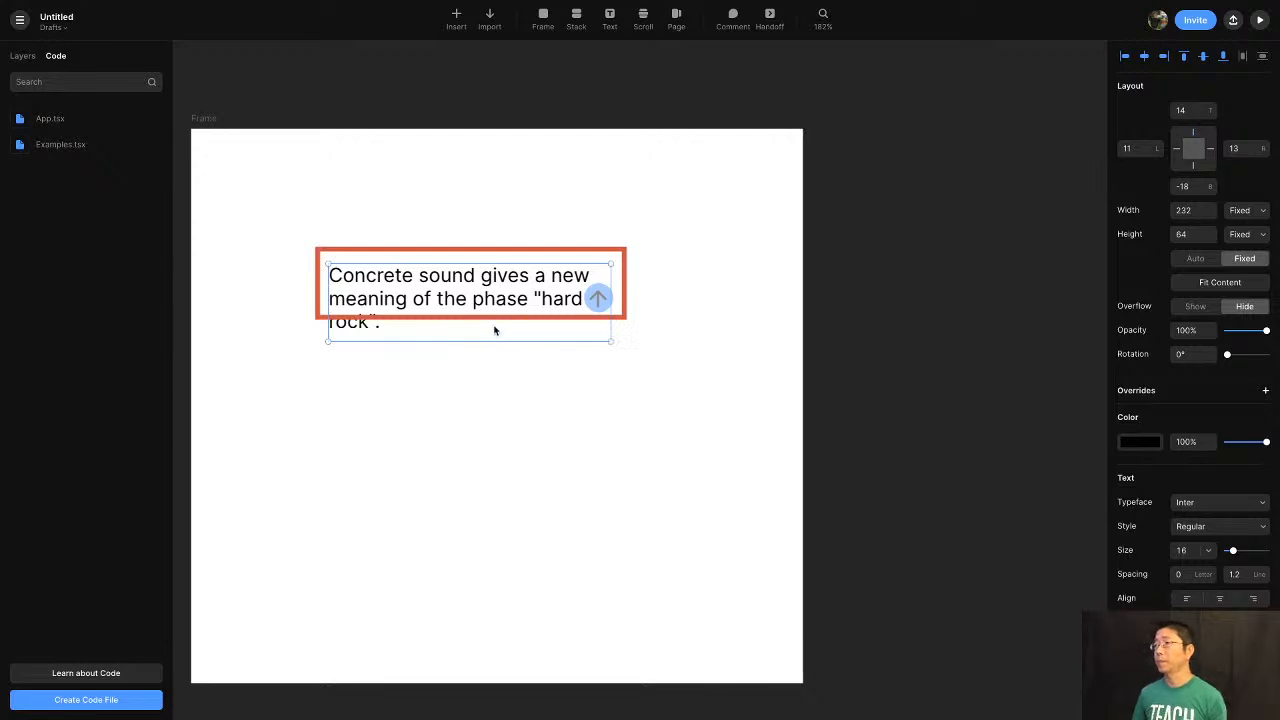
Round the bordered box's corners to a radius of about 7 and enlarge it to about 263 by 87.
{"action": "left_click", "coordinate": [614, 248]}
{"action": "left_click_drag", "start_coordinate": [321, 255], "coordinate": [324, 258]}
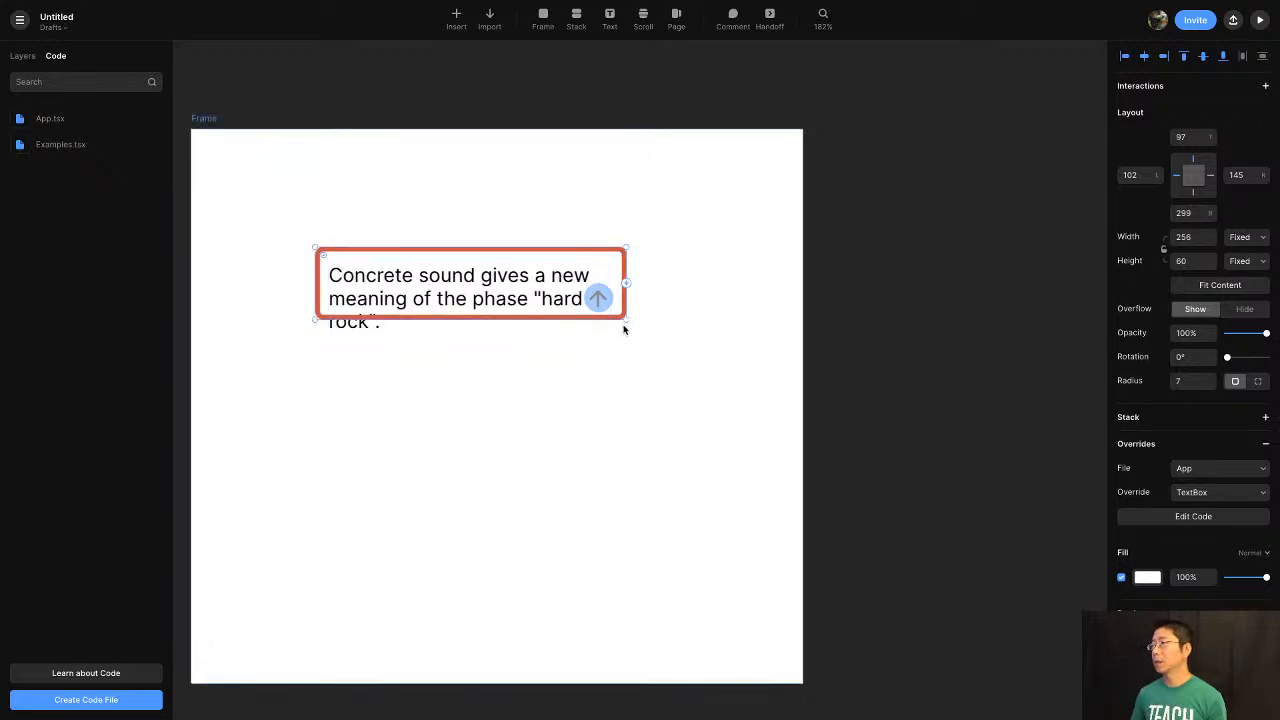
{"action": "left_click_drag", "start_coordinate": [625, 319], "coordinate": [633, 350]}
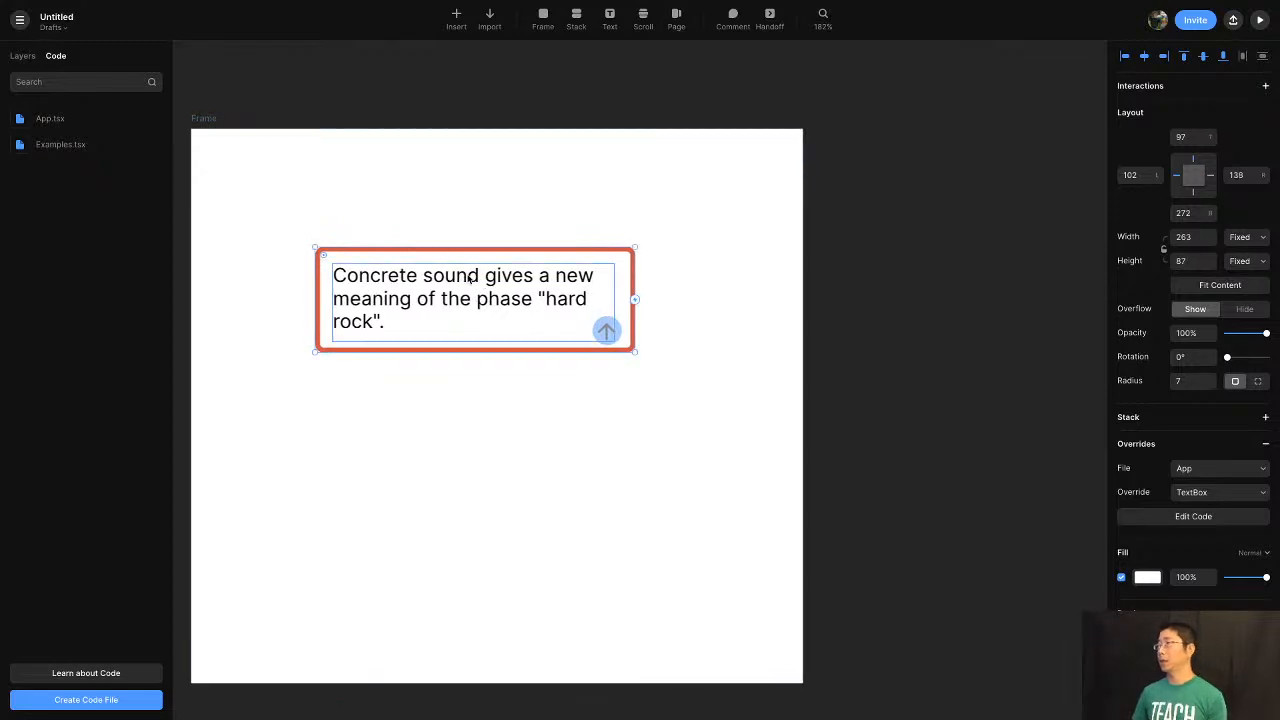
Add a code override from the App file to the sentence text and open that file's code.
{"action": "left_click", "coordinate": [414, 283]}
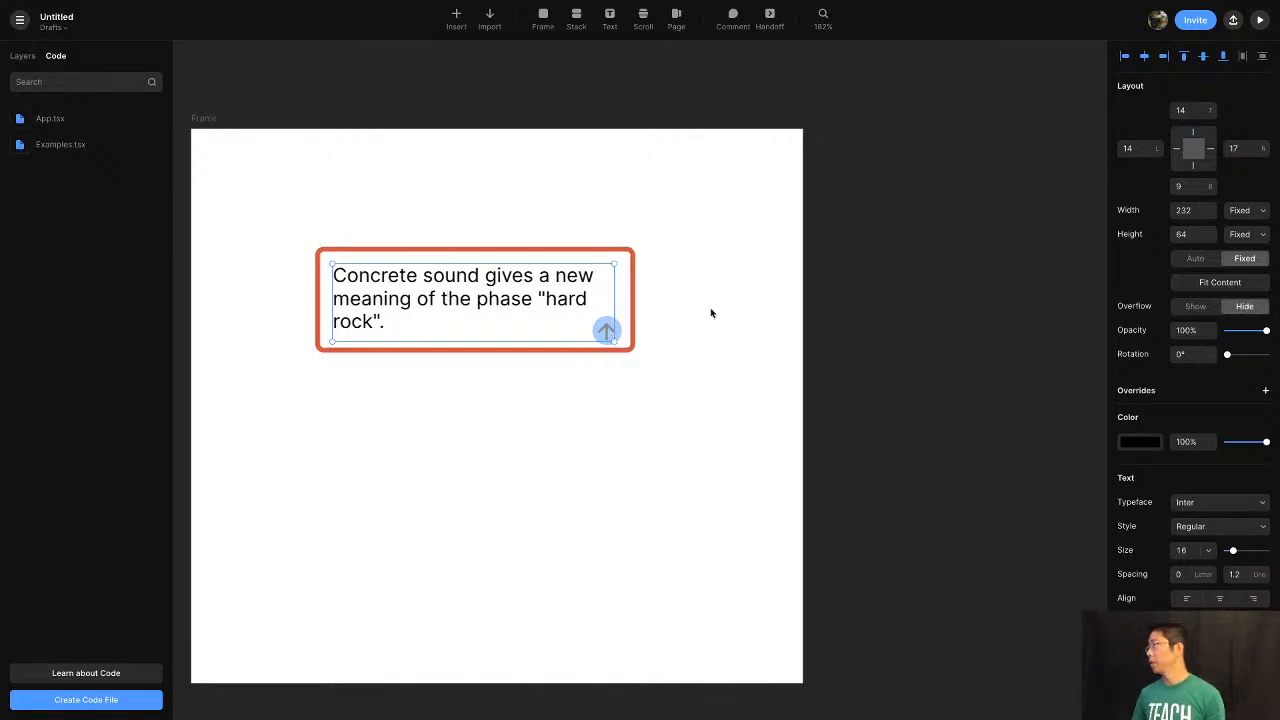
{"action": "left_click", "coordinate": [1188, 393]}
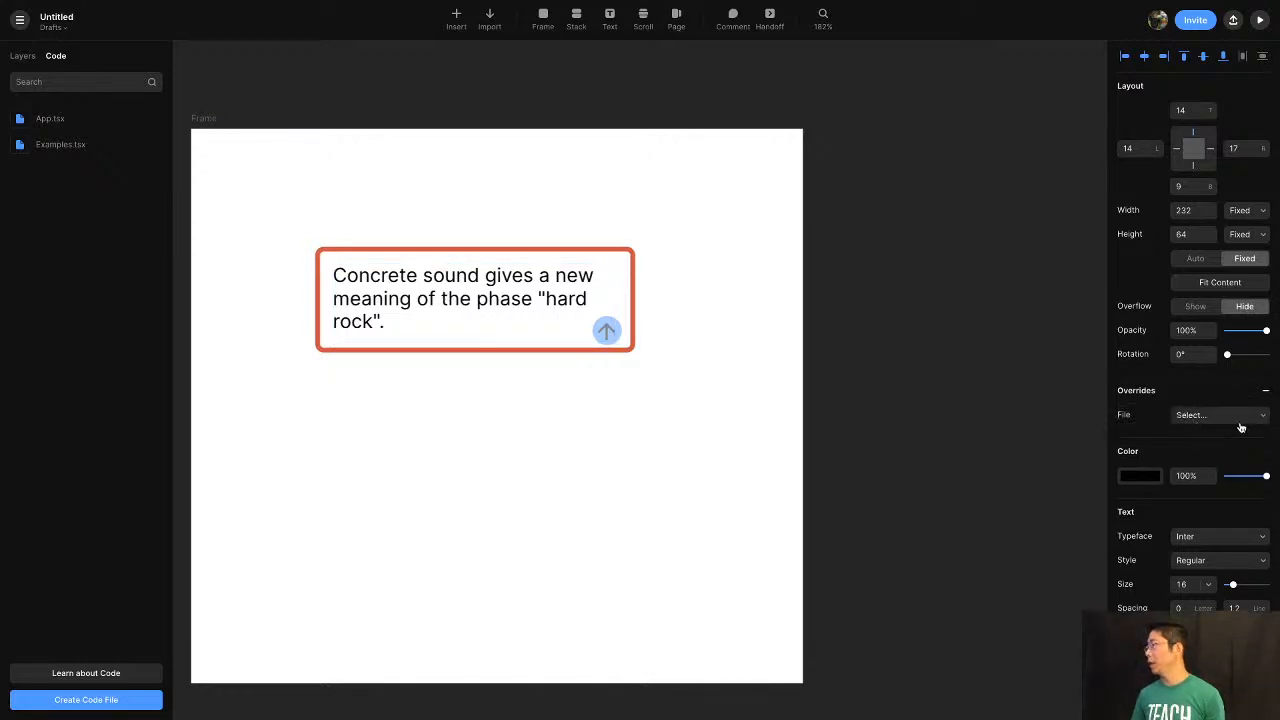
{"action": "left_click", "coordinate": [1219, 419]}
{"action": "left_click", "coordinate": [1204, 436]}
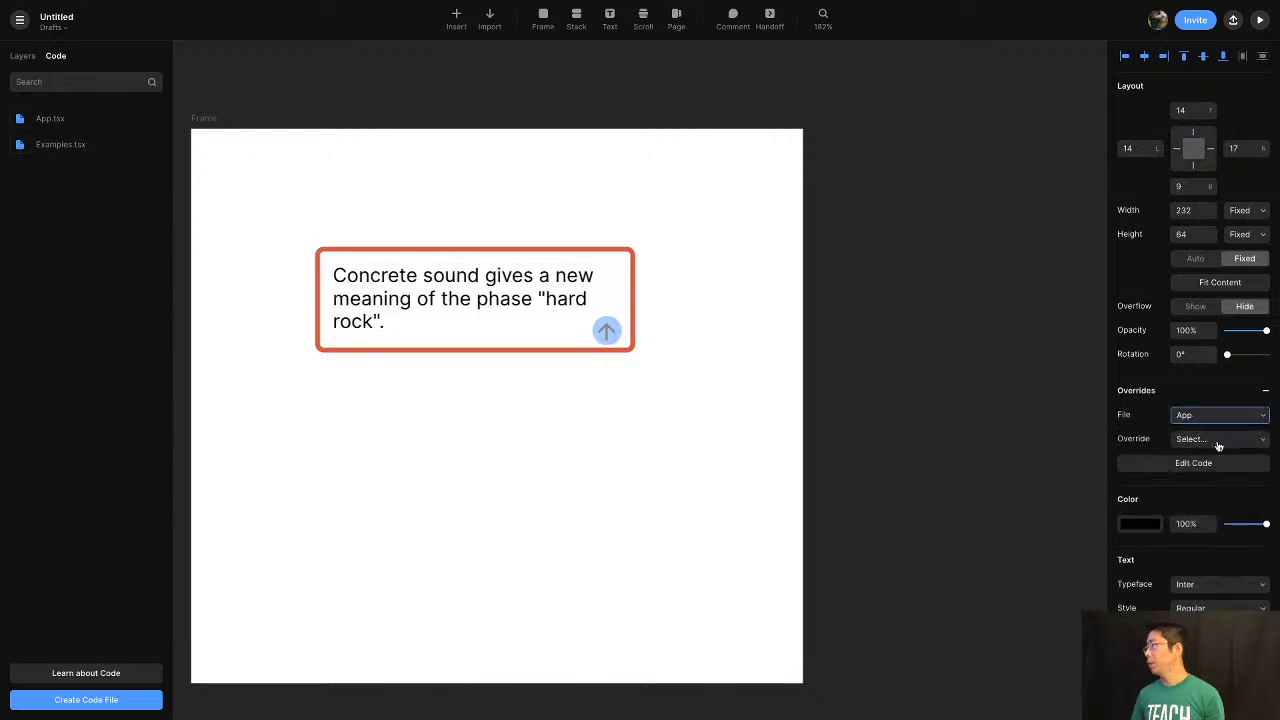
{"action": "left_click", "coordinate": [1163, 468]}
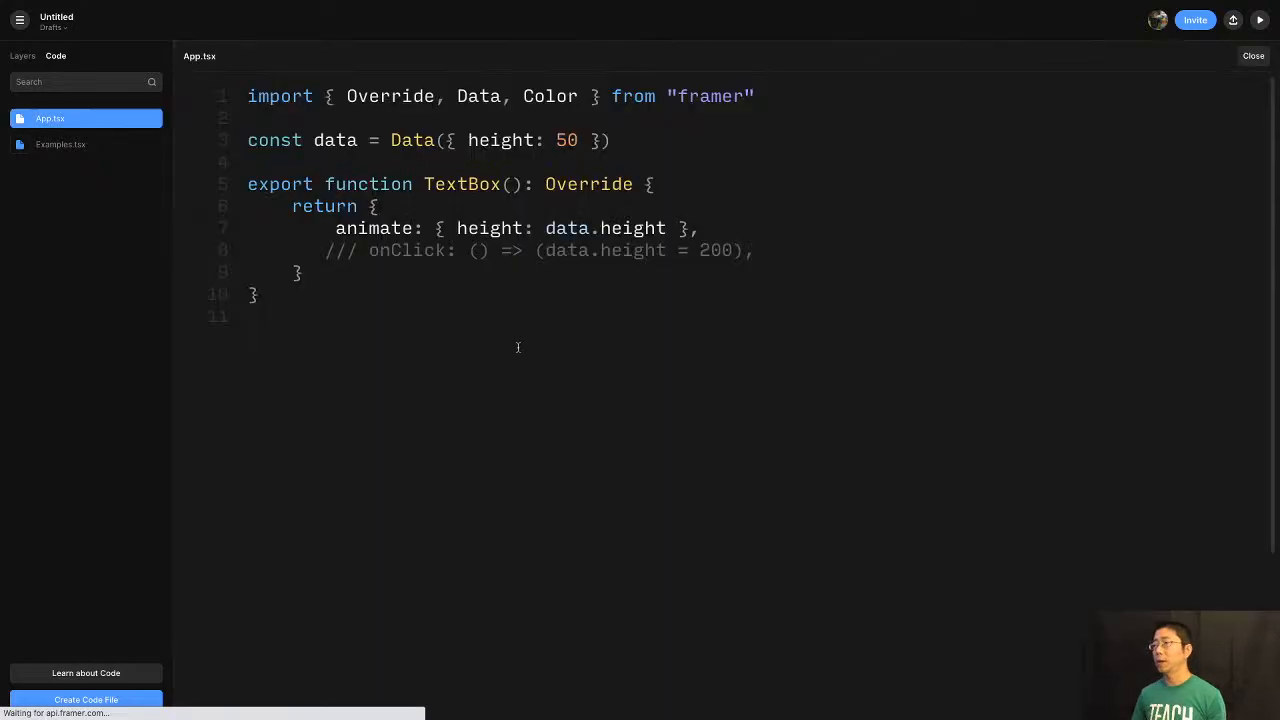
Duplicate the TextBox override function below the original in App.tsx.
{"action": "left_click", "coordinate": [312, 336]}
{"action": "key", "text": "Return"}
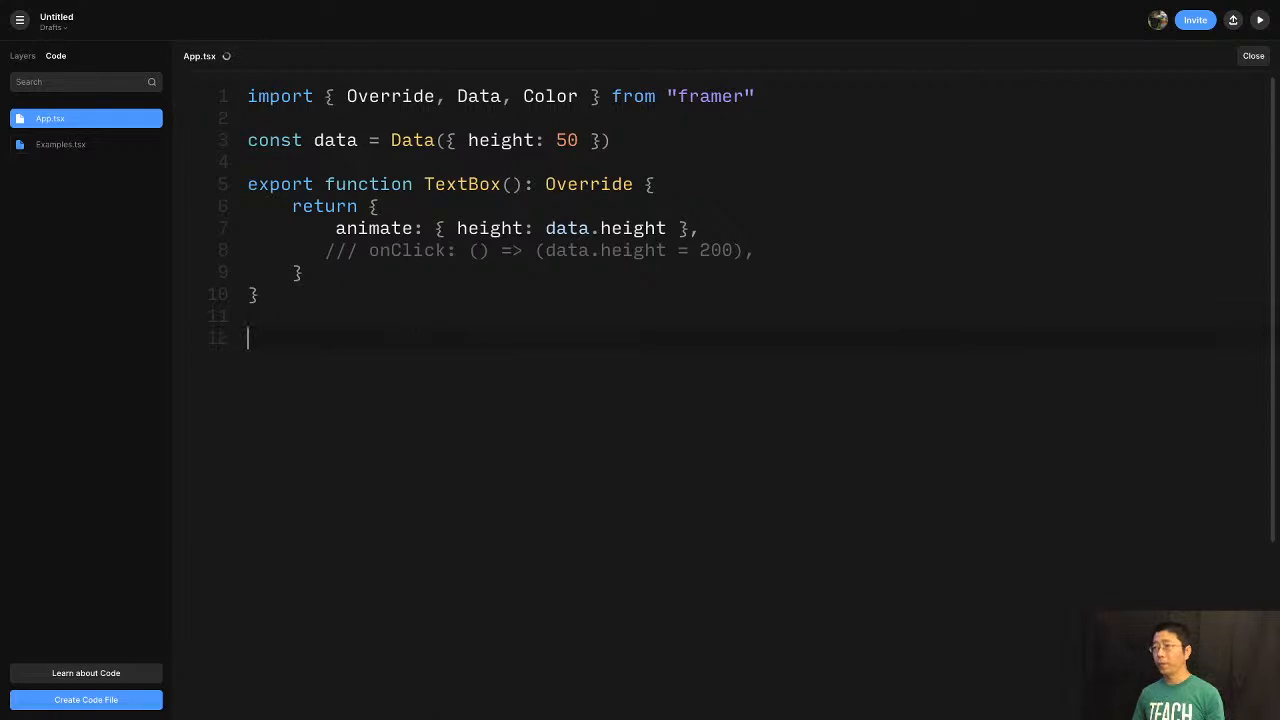
{"action": "left_click_drag", "start_coordinate": [258, 316], "coordinate": [253, 176]}
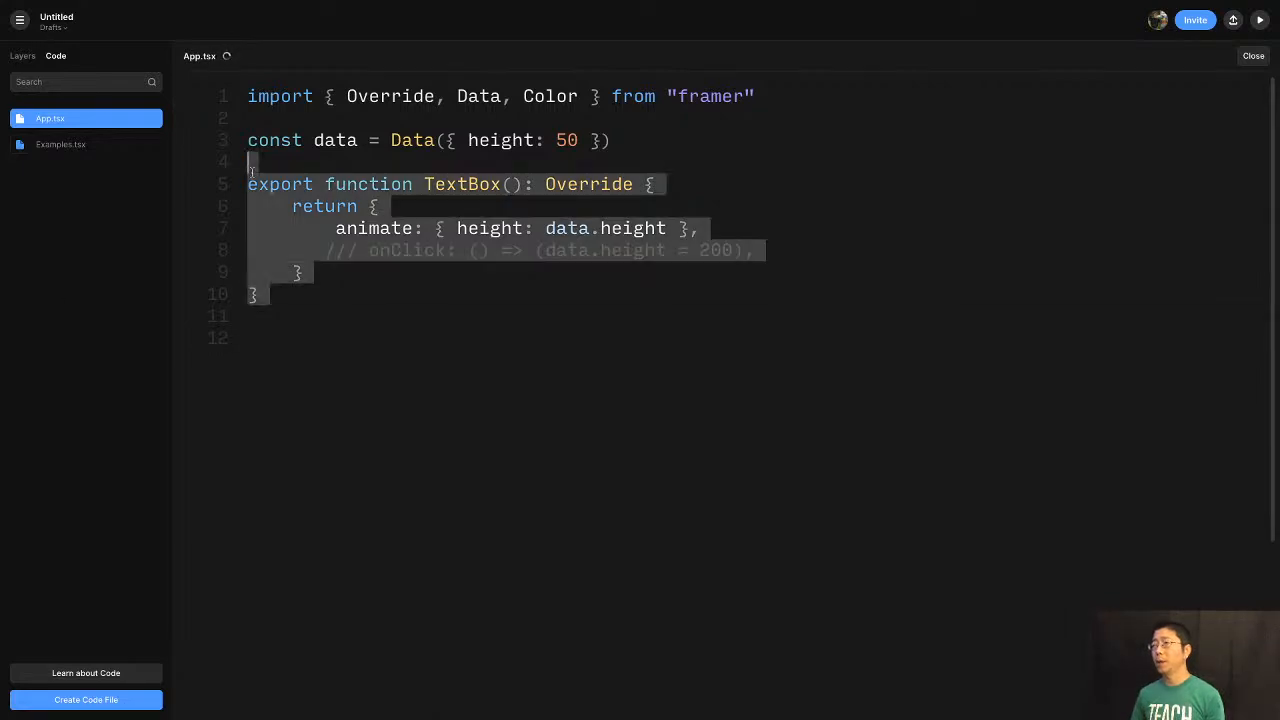
{"action": "key", "text": "super+c"}
{"action": "left_click", "coordinate": [270, 336]}
{"action": "key", "text": "super+v"}
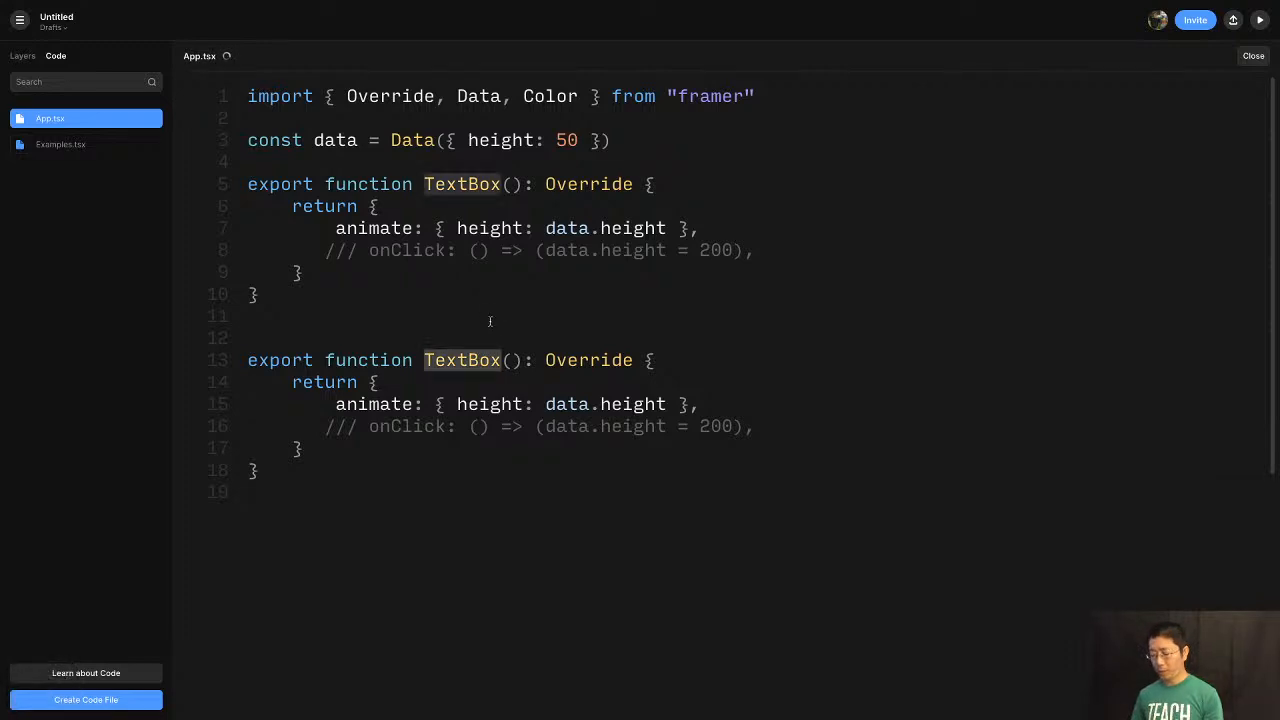
Rename the duplicated override function to LetterTyping.
{"action": "type", "text": "Letteri"}
{"action": "key", "text": "BackSpace"}
{"action": "type", "text": "Typeing"}
{"action": "key", "text": "BackSpace"}
{"action": "key", "text": "BackSpace"}
{"action": "key", "text": "BackSpace"}
{"action": "key", "text": "BackSpace"}
{"action": "type", "text": "ing"}
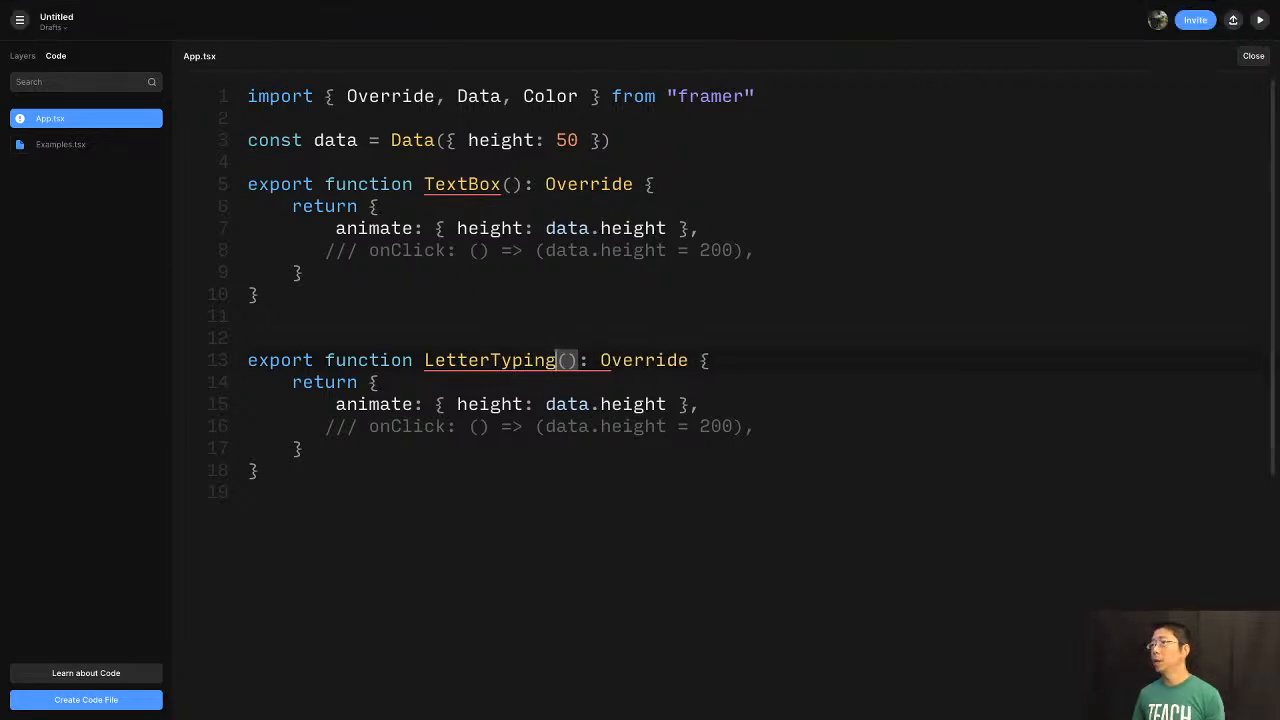
Delete the animate and commented onClick lines from LetterTyping's return object.
{"action": "left_click", "coordinate": [466, 404]}
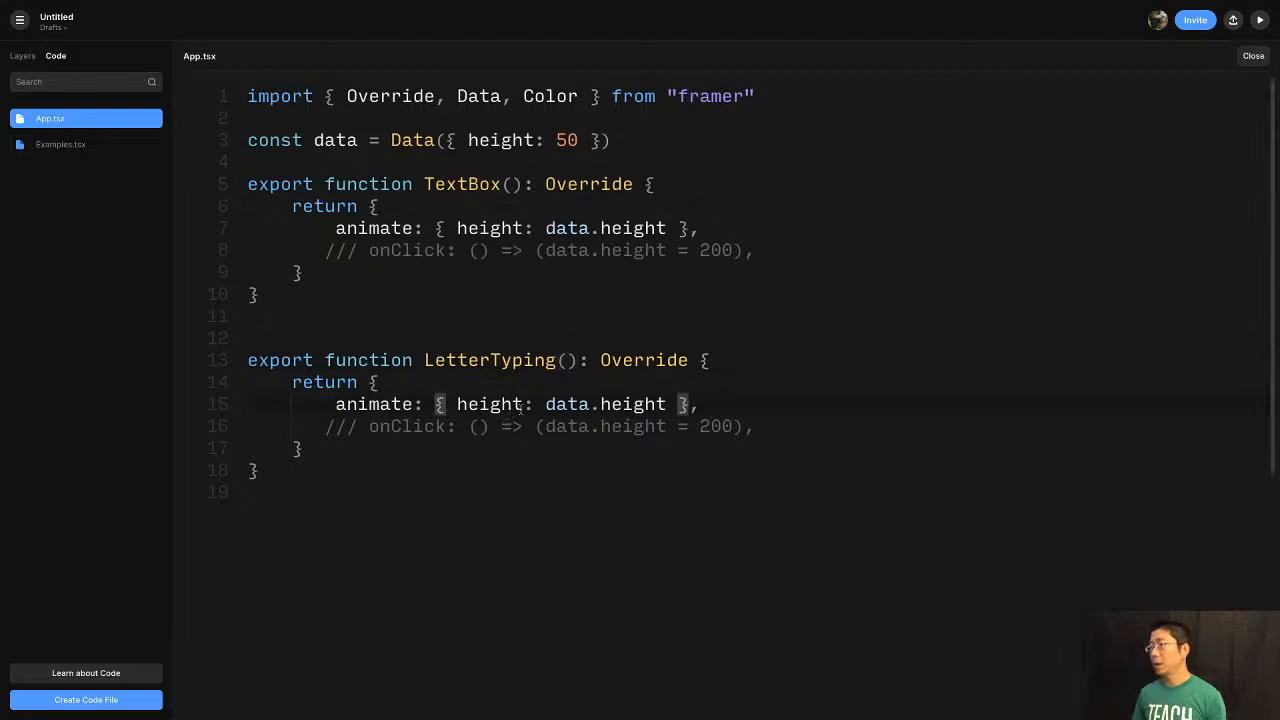
{"action": "key", "text": "super+Left"}
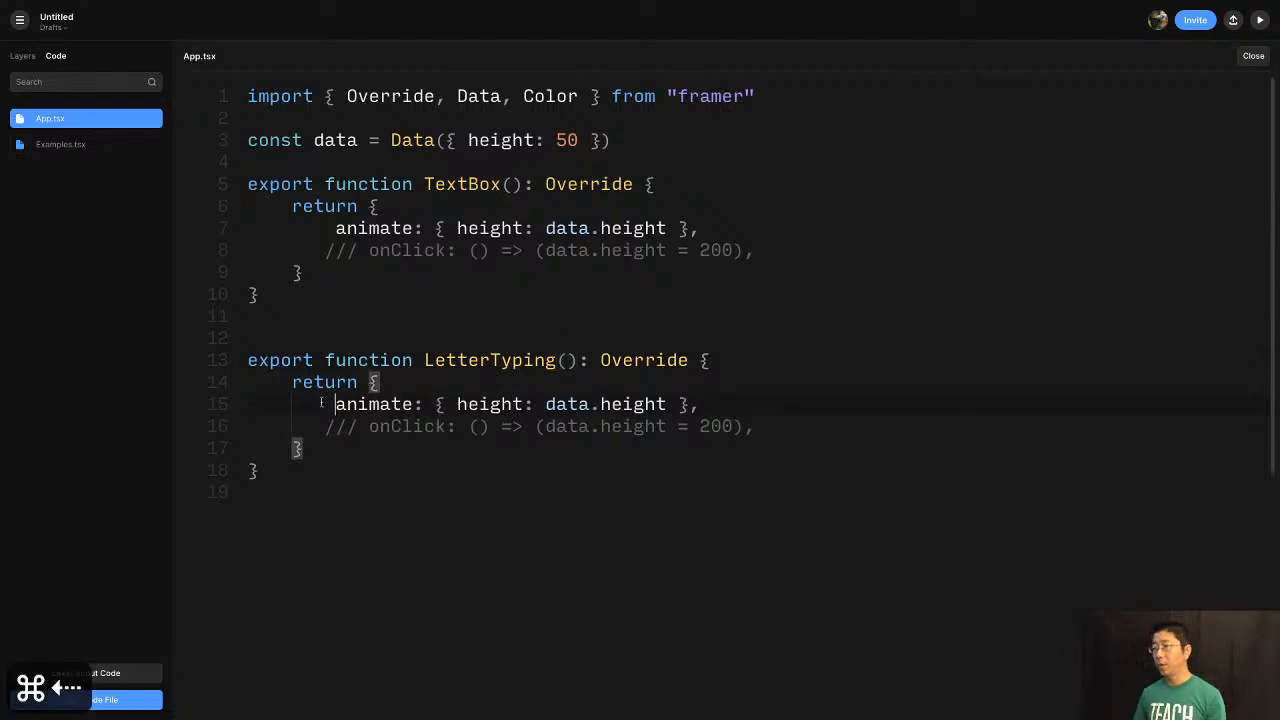
{"action": "key", "text": "super+Left"}
{"action": "key", "text": "shift+Down"}
{"action": "key", "text": "shift+Down"}
{"action": "key", "text": "BackSpace"}
{"action": "key", "text": "BackSpace"}
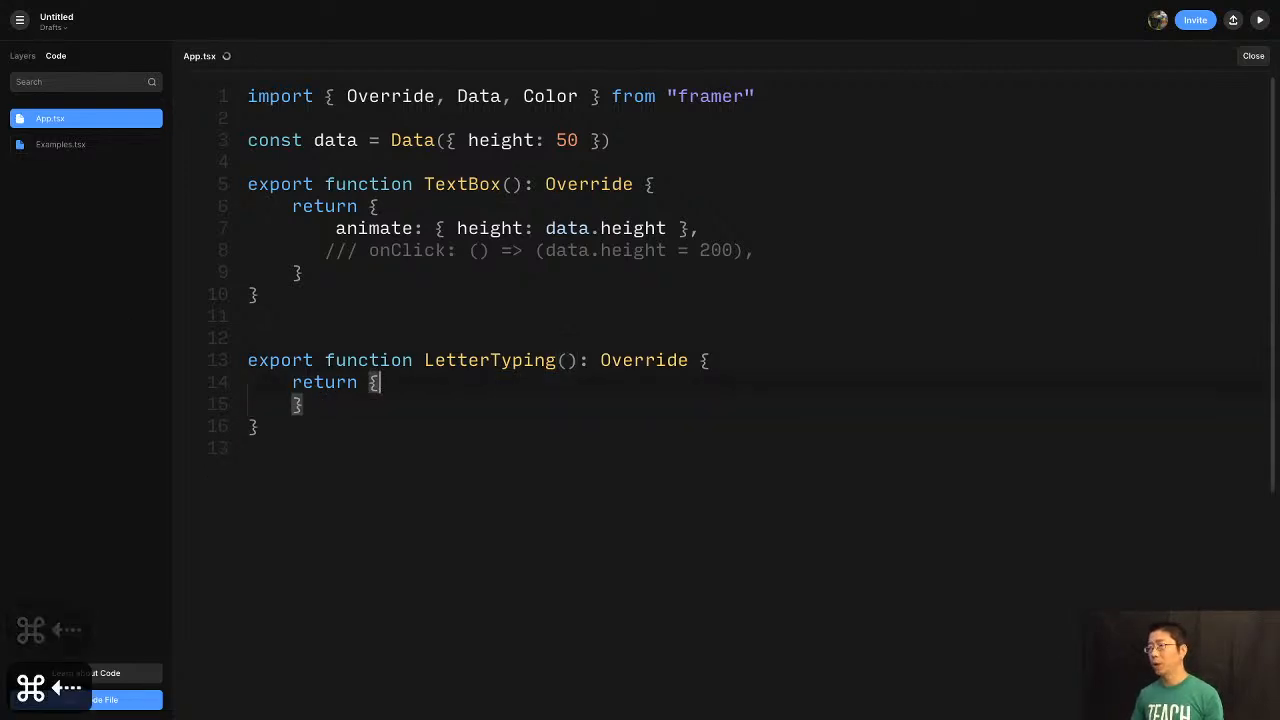
Add the property text: 'abc' to LetterTyping's return object.
{"action": "key", "text": "Return"}
{"action": "type", "text": "text"}
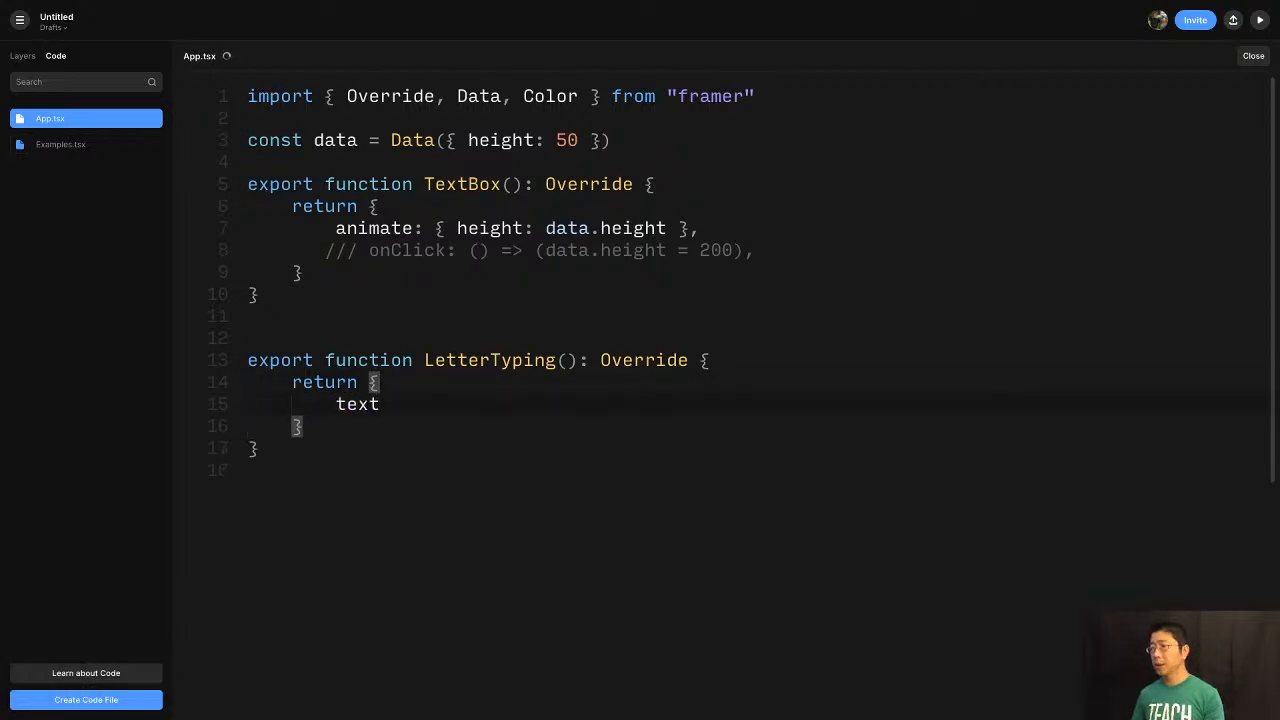
{"action": "type", "text": ": 'abc"}
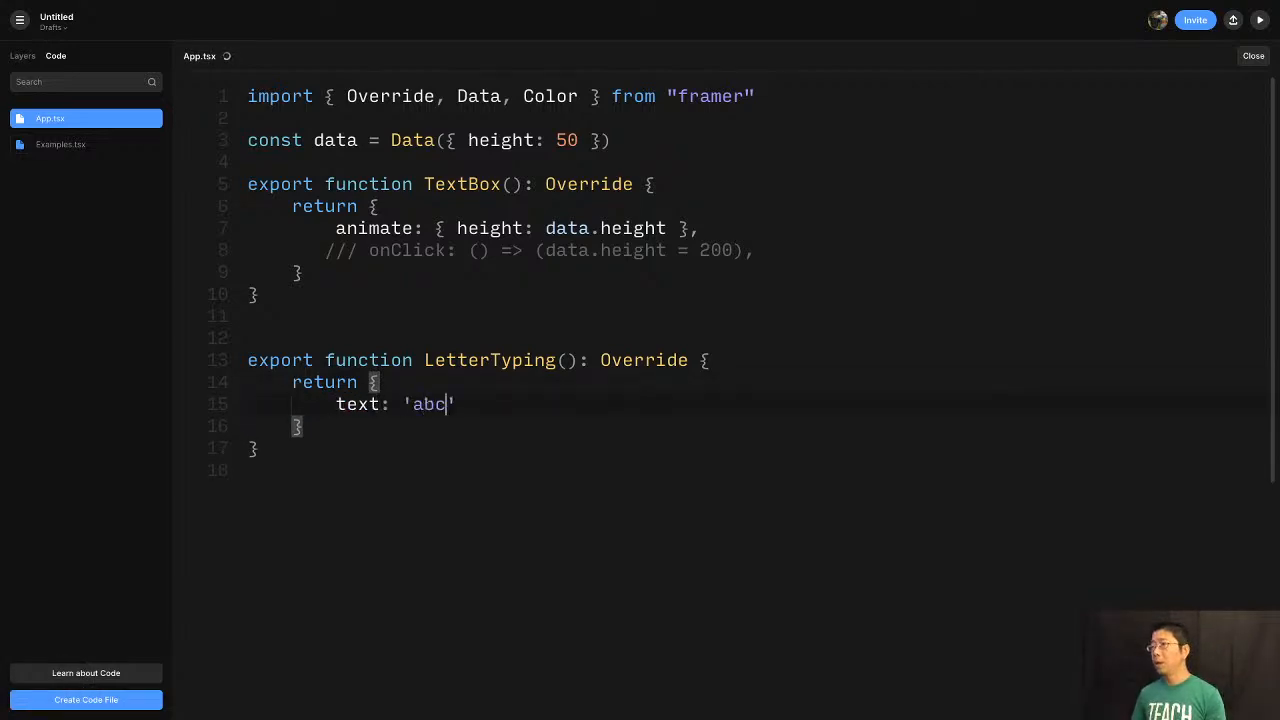
Open the preview, return to the canvas, and apply the LetterTyping override to the sentence text.
{"action": "left_click", "coordinate": [1258, 21]}
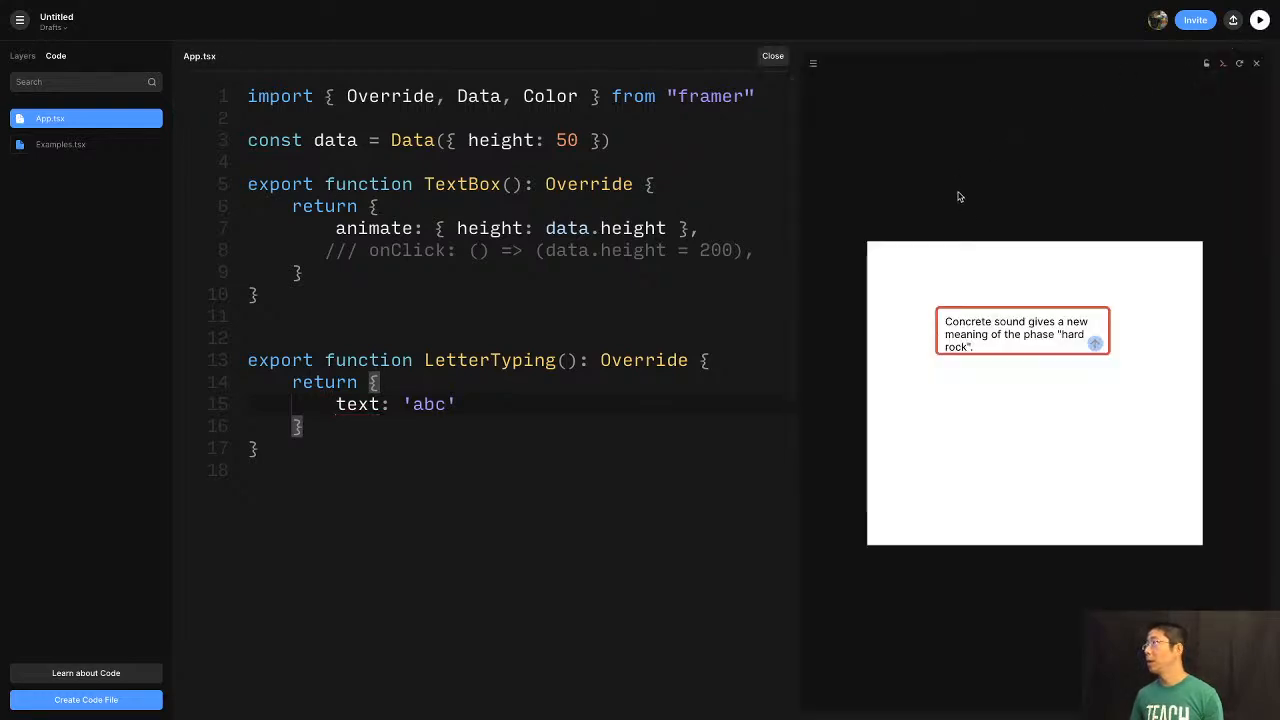
{"action": "left_click", "coordinate": [124, 227]}
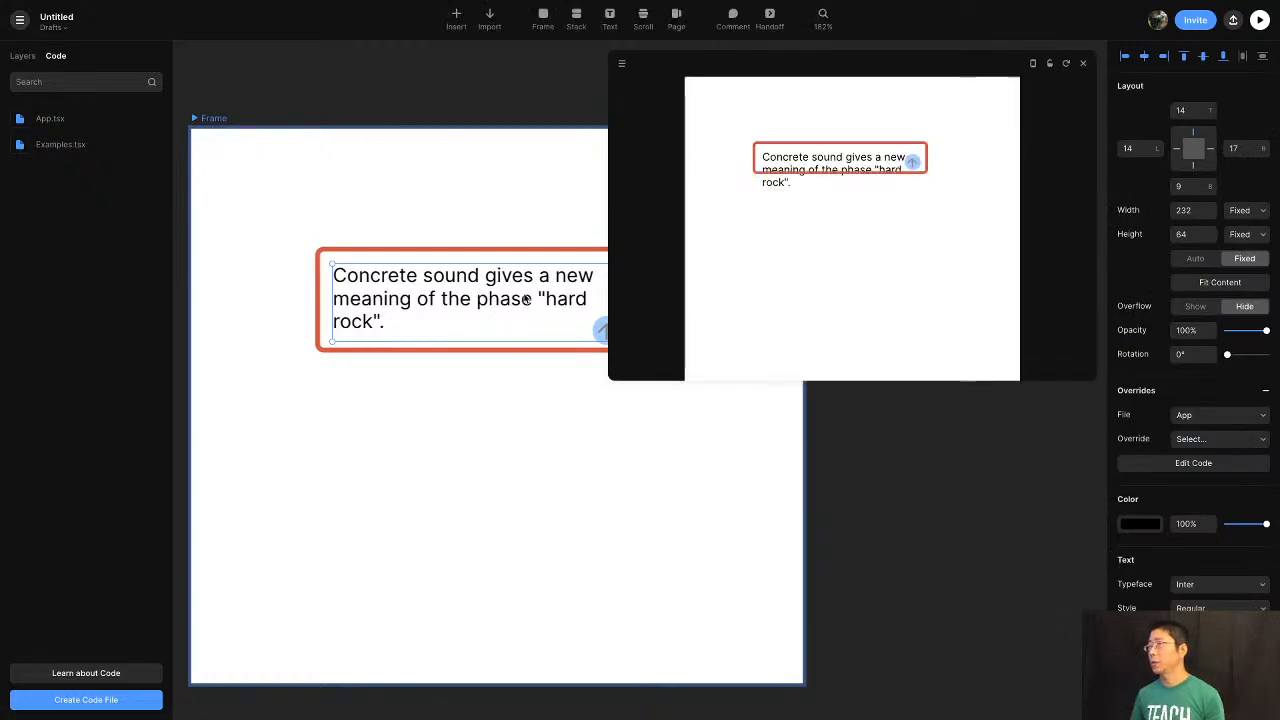
{"action": "left_click", "coordinate": [1227, 441]}
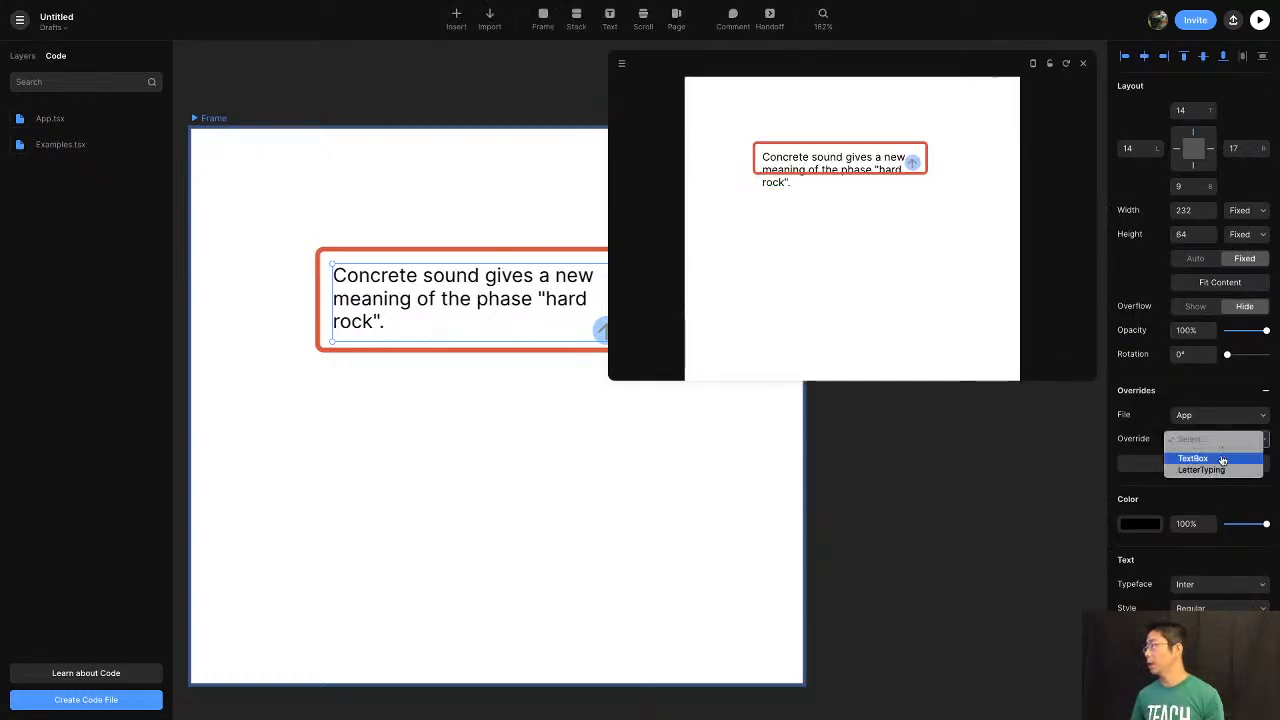
{"action": "left_click", "coordinate": [1223, 471]}
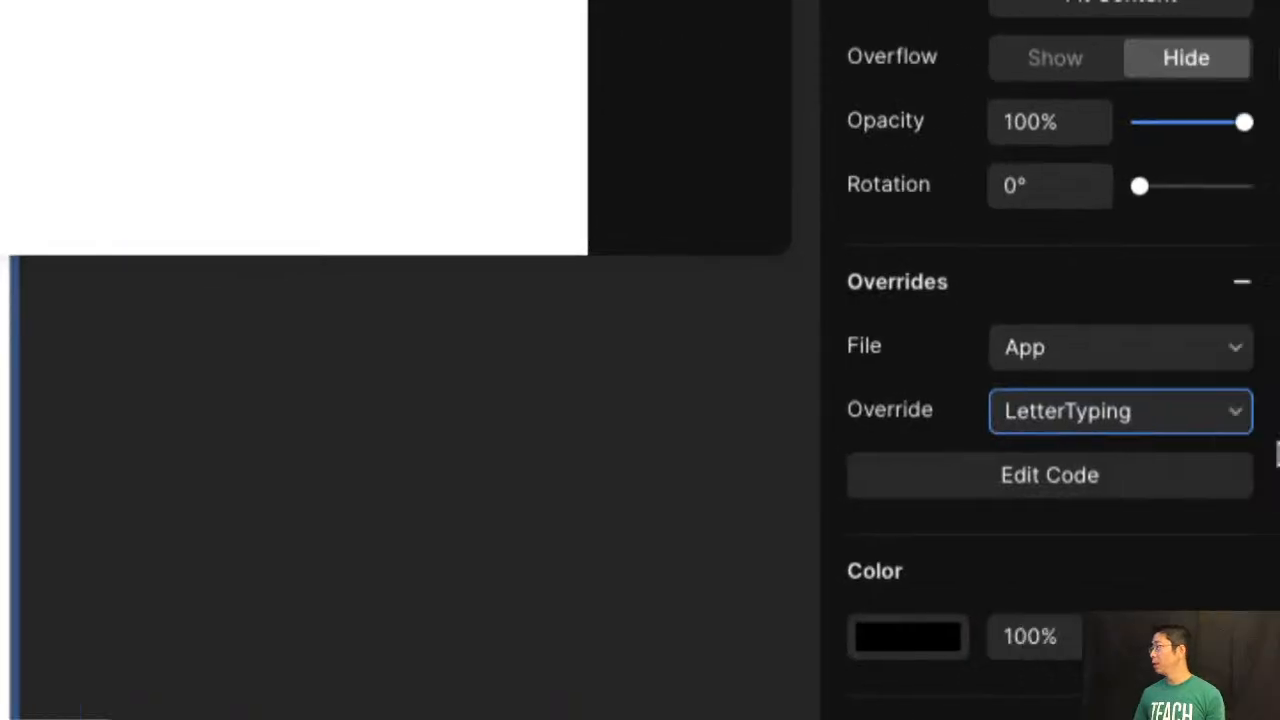
{"action": "left_click", "coordinate": [1230, 444]}
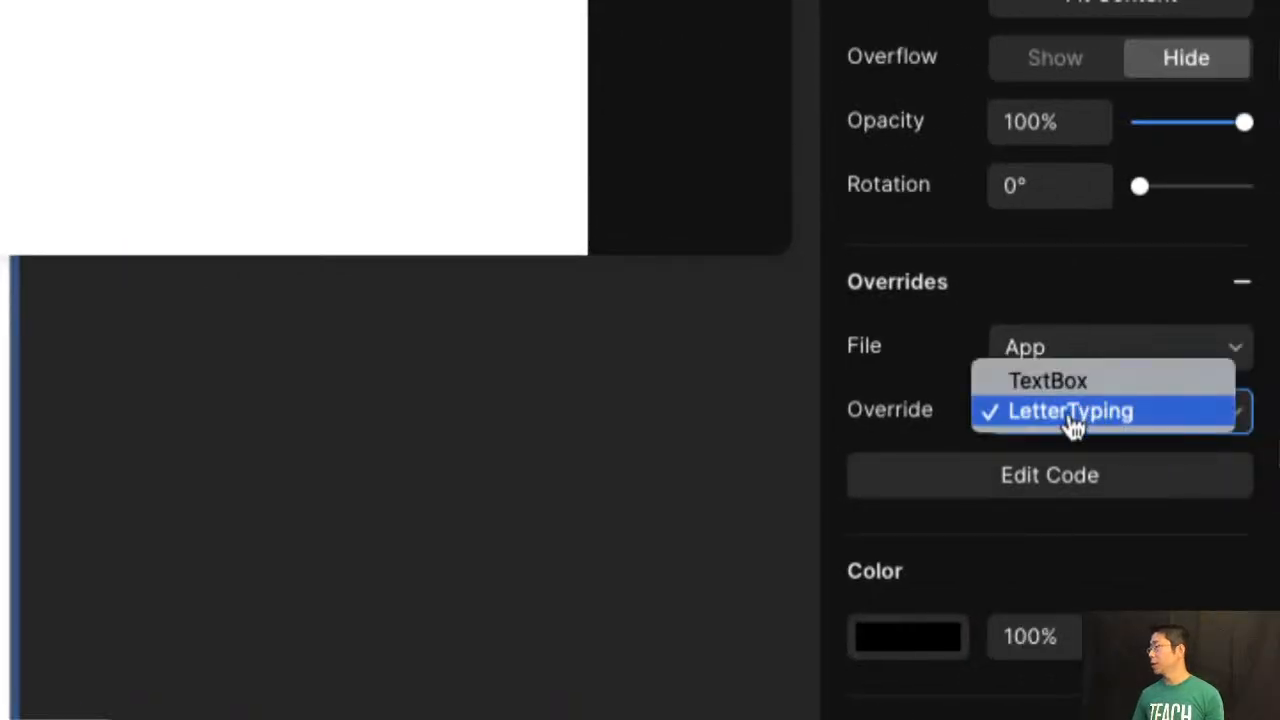
{"action": "left_click", "coordinate": [1016, 430]}
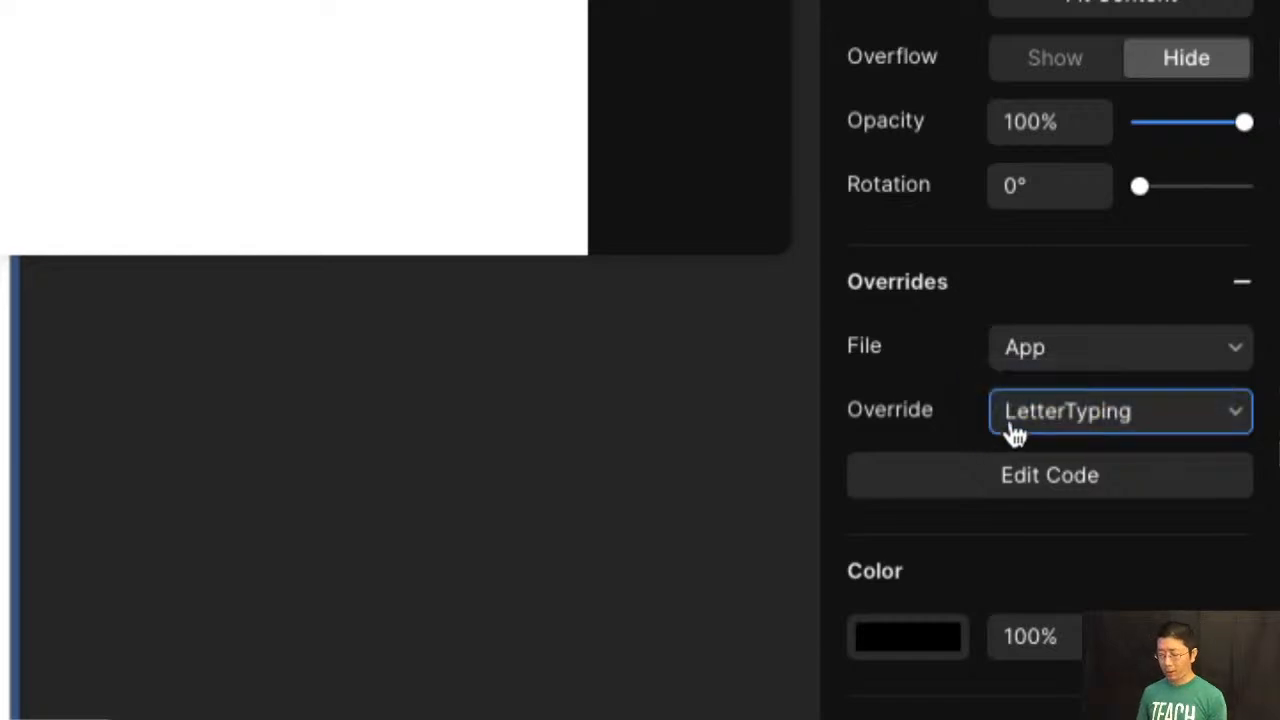
{"action": "key", "text": "alt+super+8"}
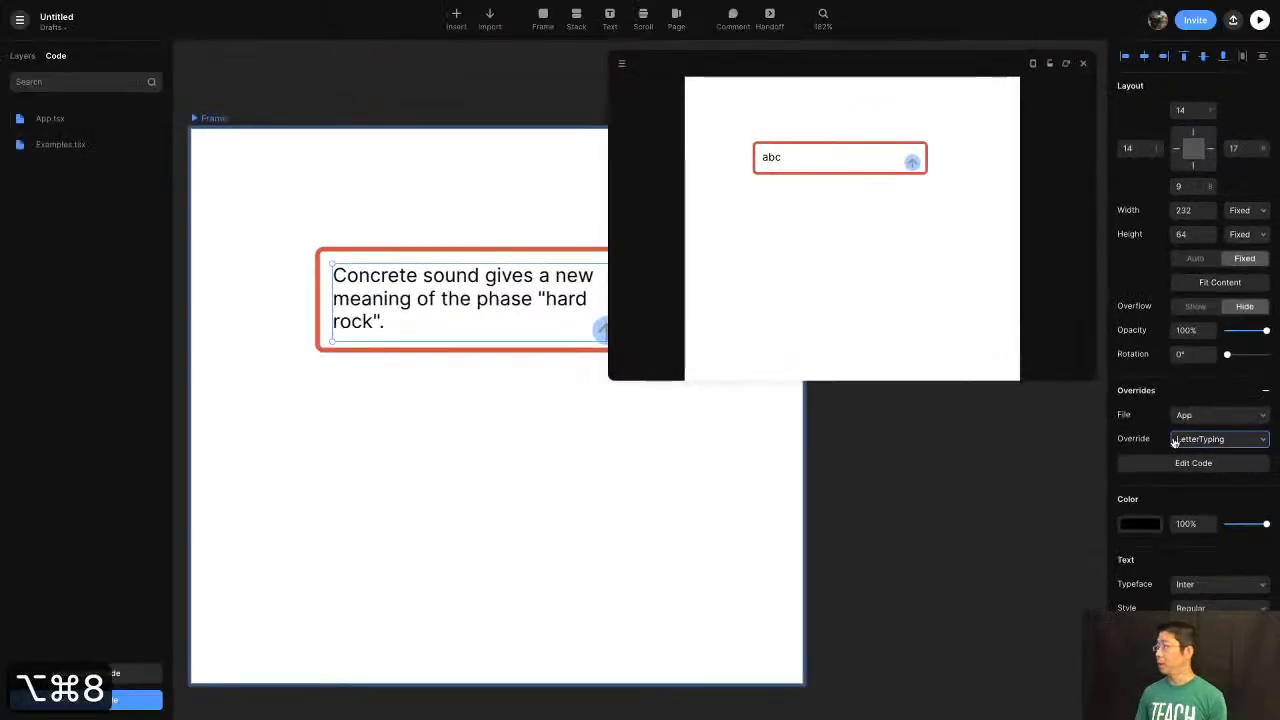
Reopen the App.tsx code file for editing.
{"action": "left_click", "coordinate": [25, 119]}
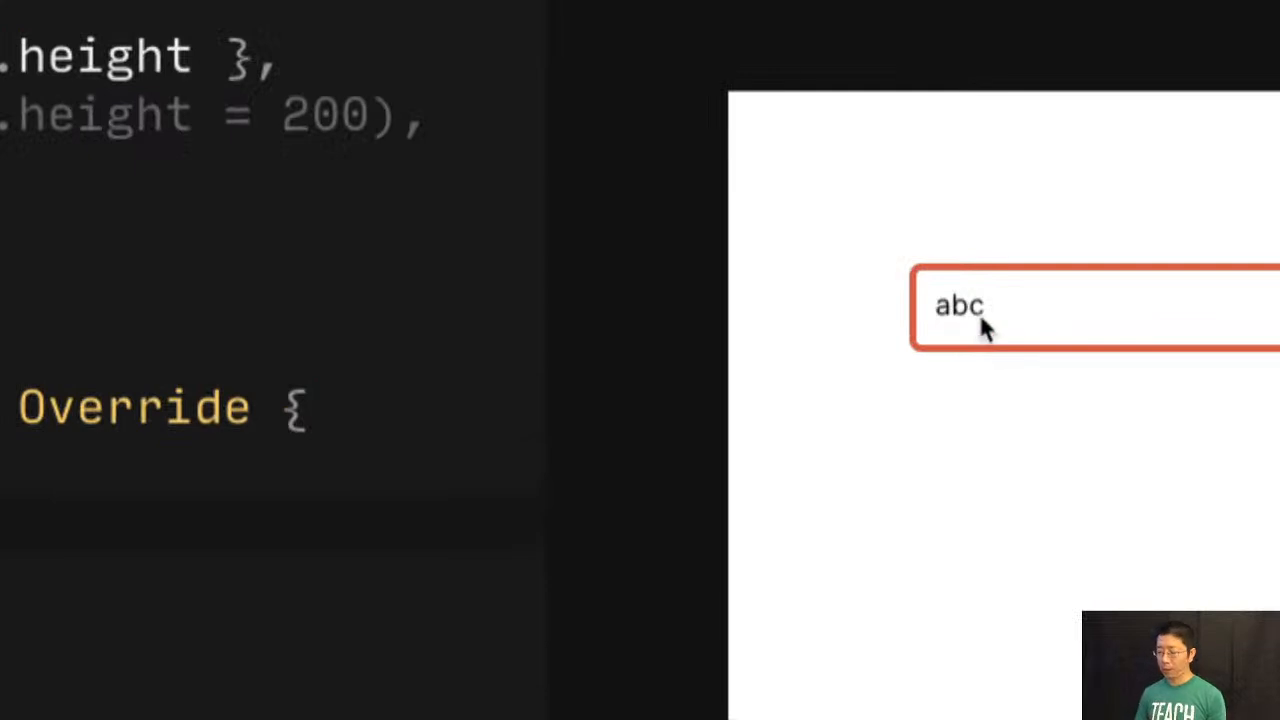
{"action": "key", "text": "alt+super+8"}
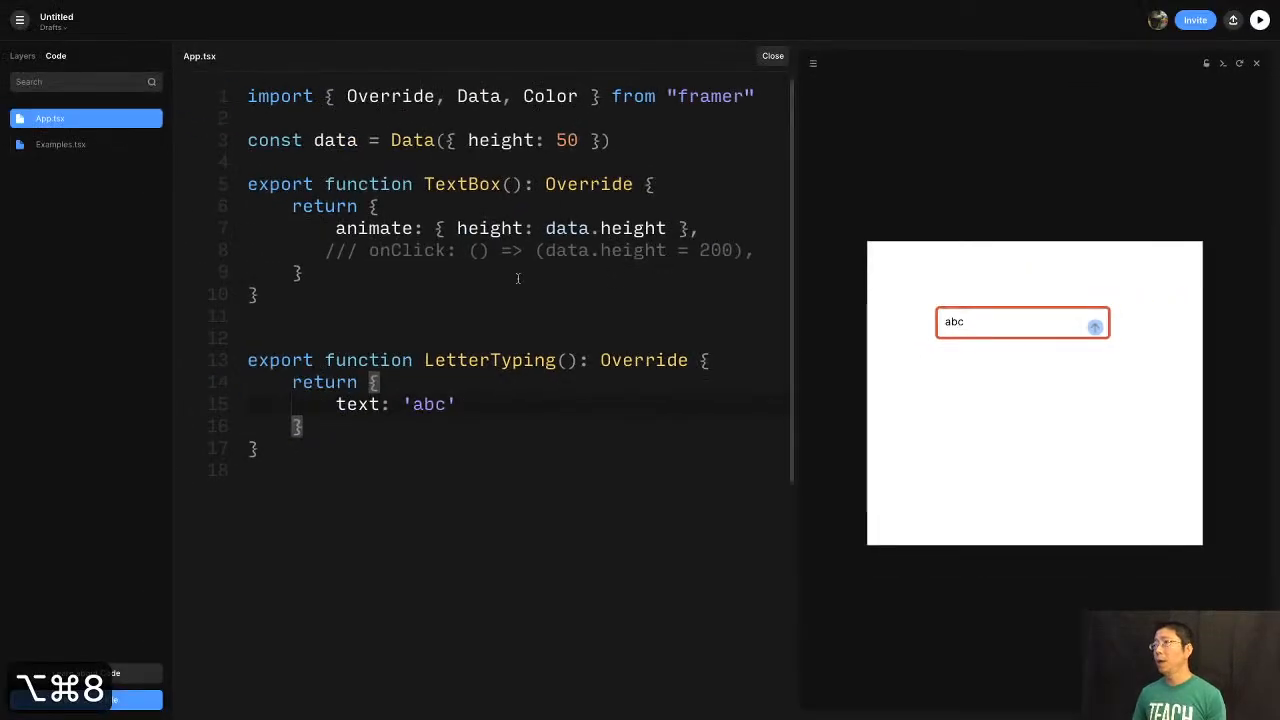
{"action": "left_click", "coordinate": [520, 313]}
{"action": "key", "text": "super+v"}
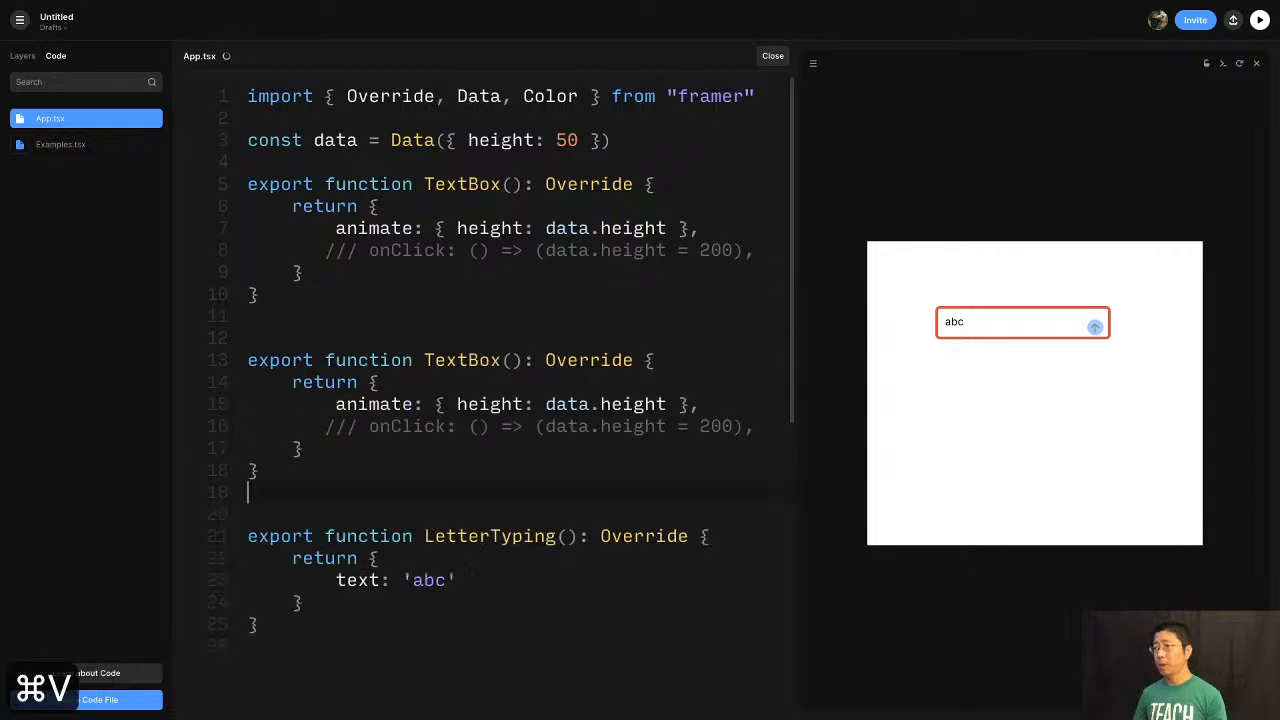
{"action": "key", "text": "super+z"}
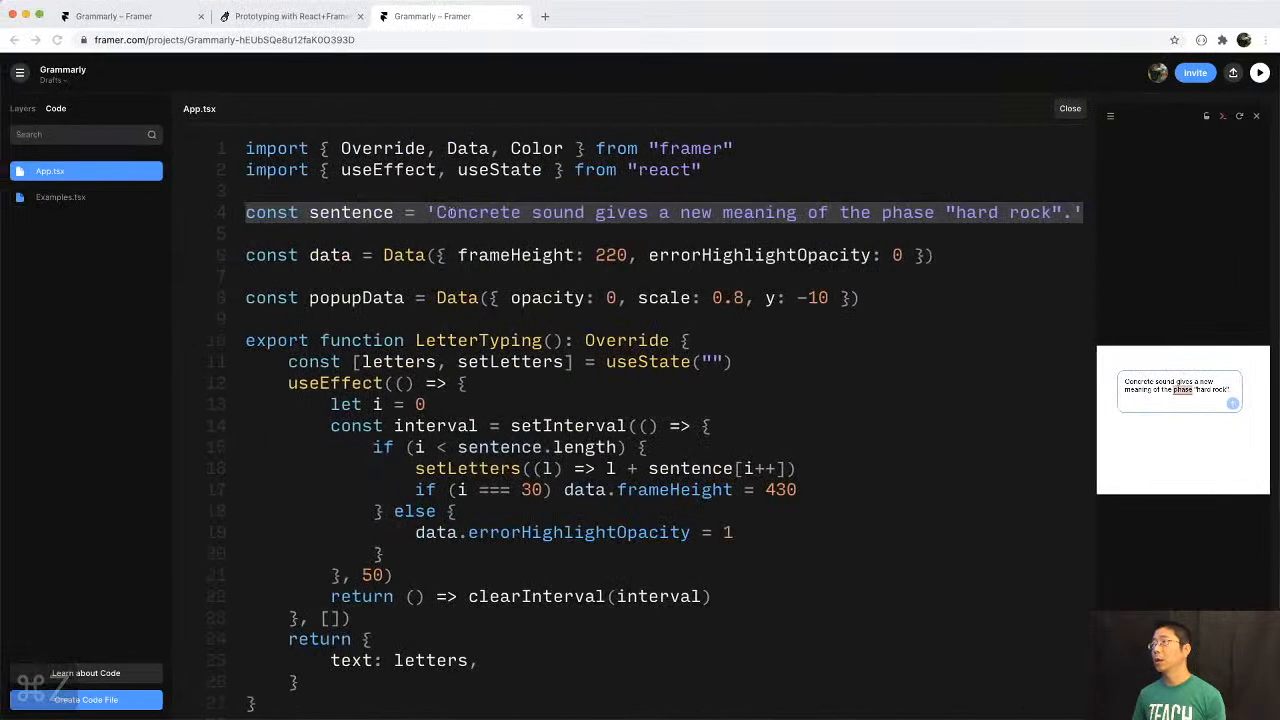
Copy the sentence constant from the Grammarly project's App.tsx into this App.tsx above LetterTyping and save the file.
{"action": "triple_click", "coordinate": [510, 215]}
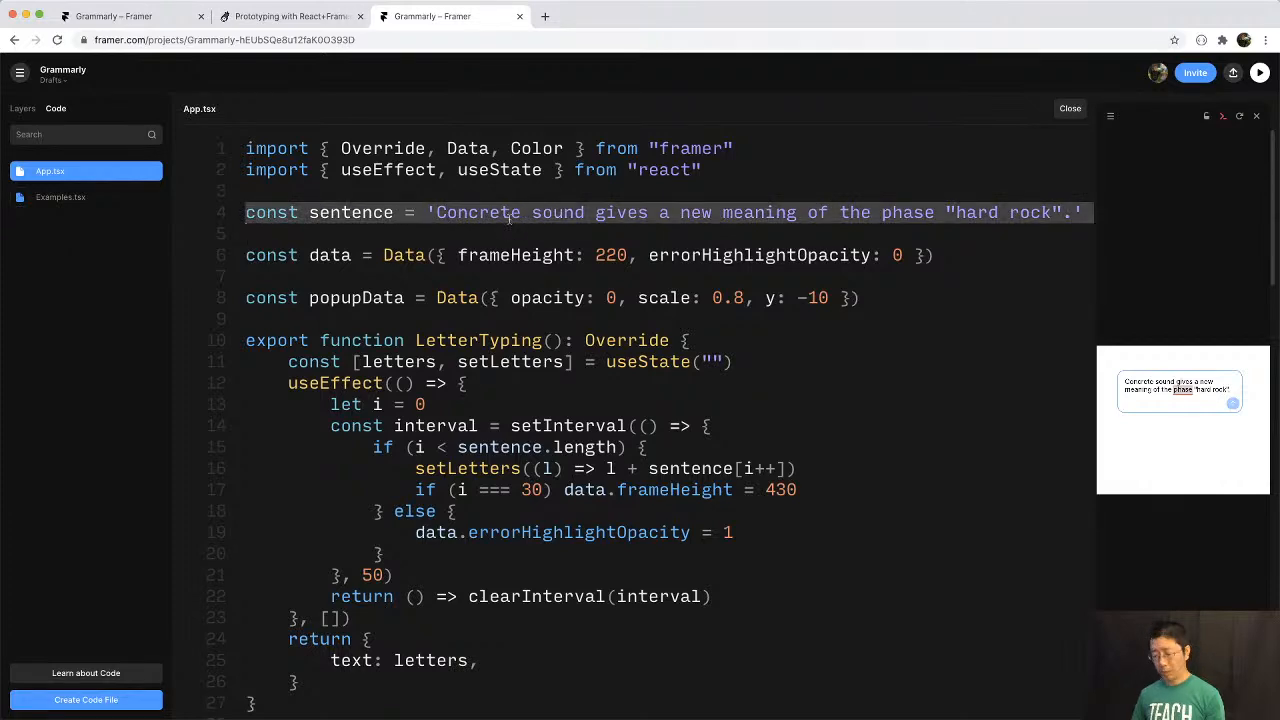
{"action": "key", "text": "super+c"}
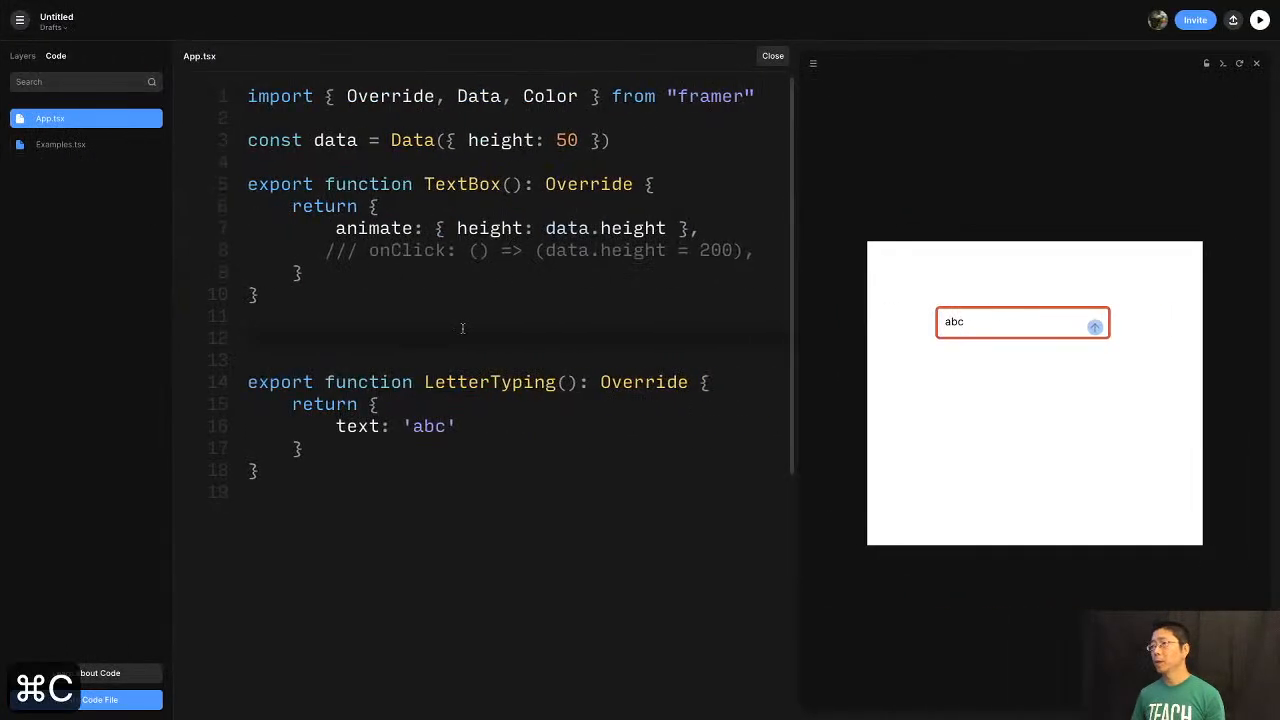
{"action": "key", "text": "super+v"}
{"action": "key", "text": "super+s"}
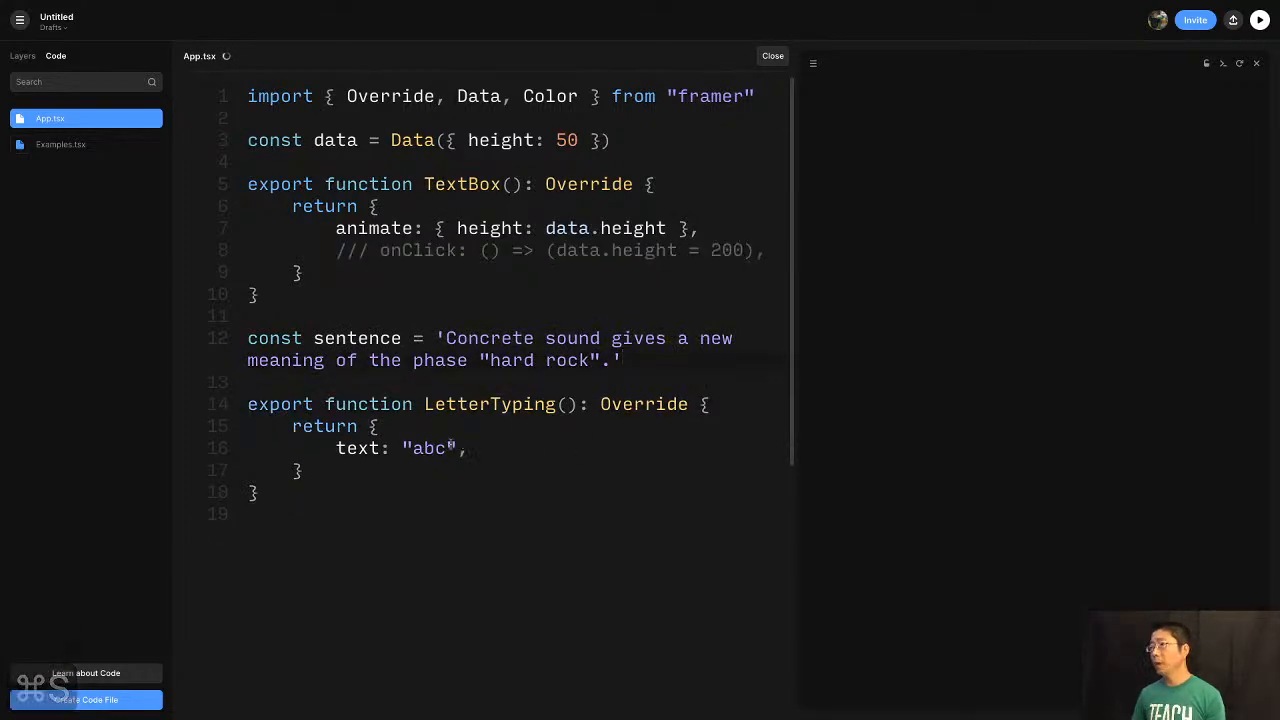
Try the sentence constant as LetterTyping's text value in place of "abc", and undo the replacement.
{"action": "left_click", "coordinate": [357, 322]}
{"action": "double_click", "coordinate": [357, 338]}
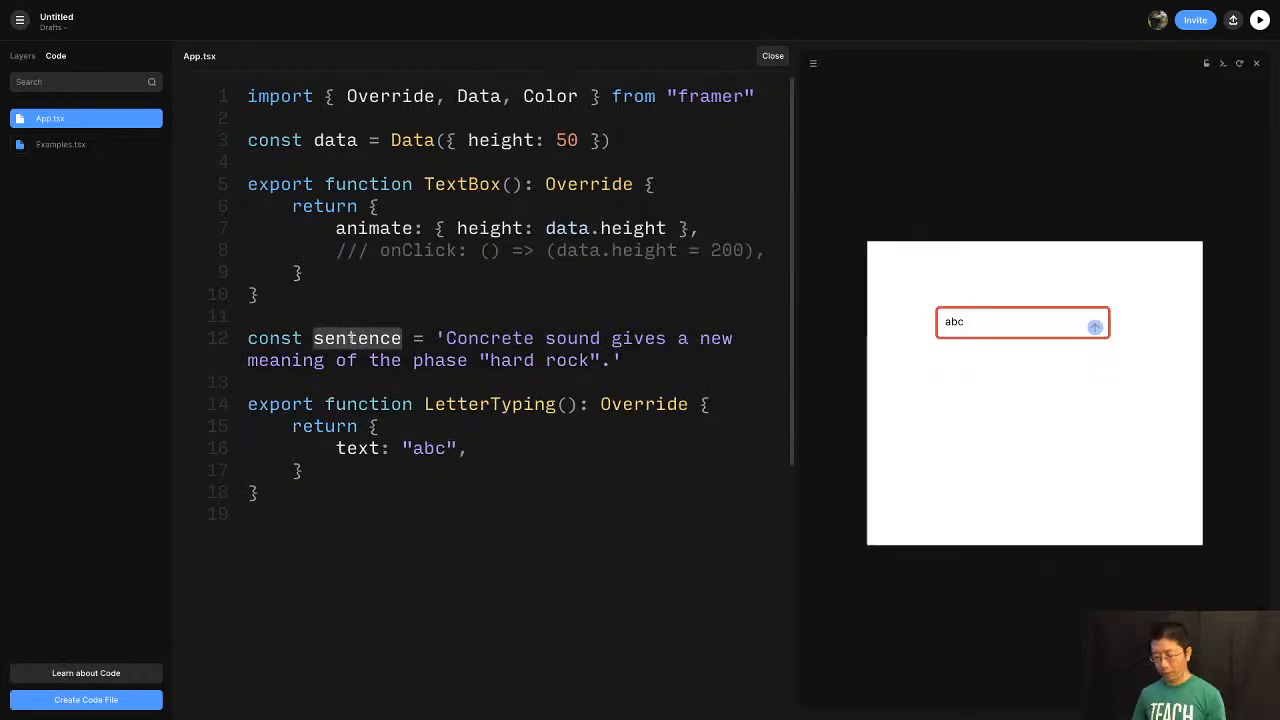
{"action": "key", "text": "super+c"}
{"action": "left_click_drag", "start_coordinate": [458, 448], "coordinate": [393, 447]}
{"action": "key", "text": "super+v"}
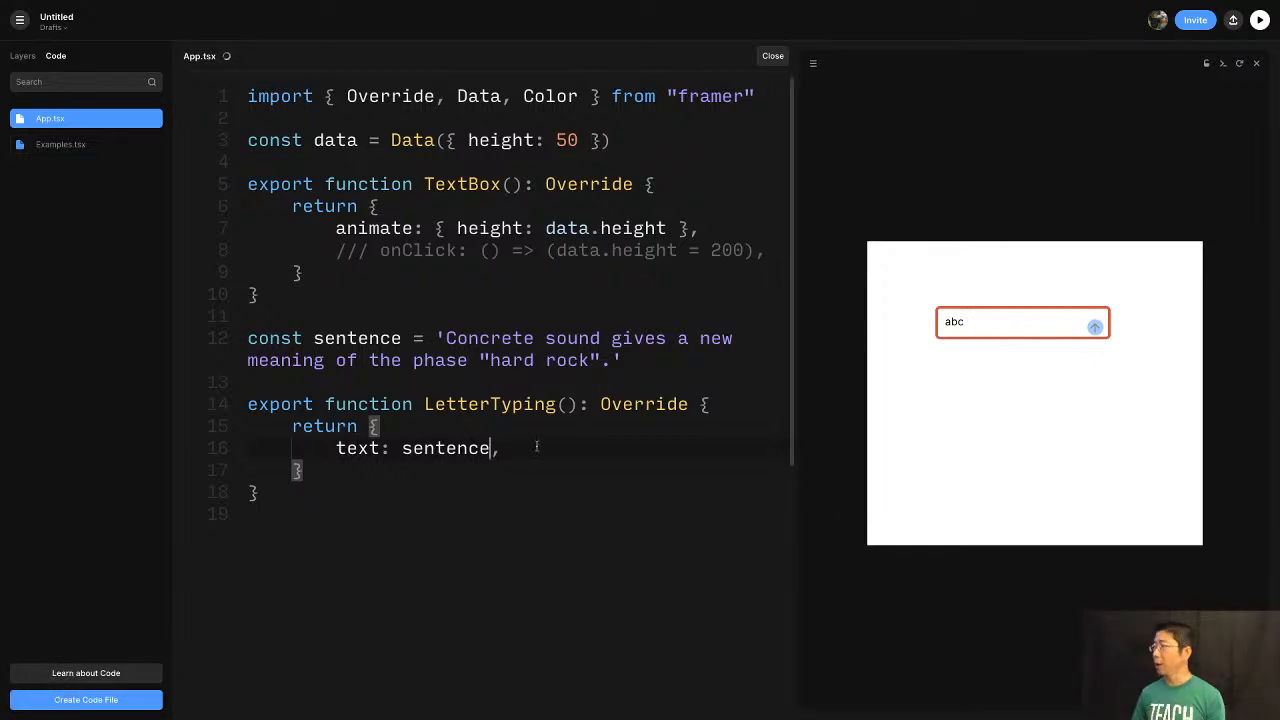
{"action": "key", "text": "super+z"}
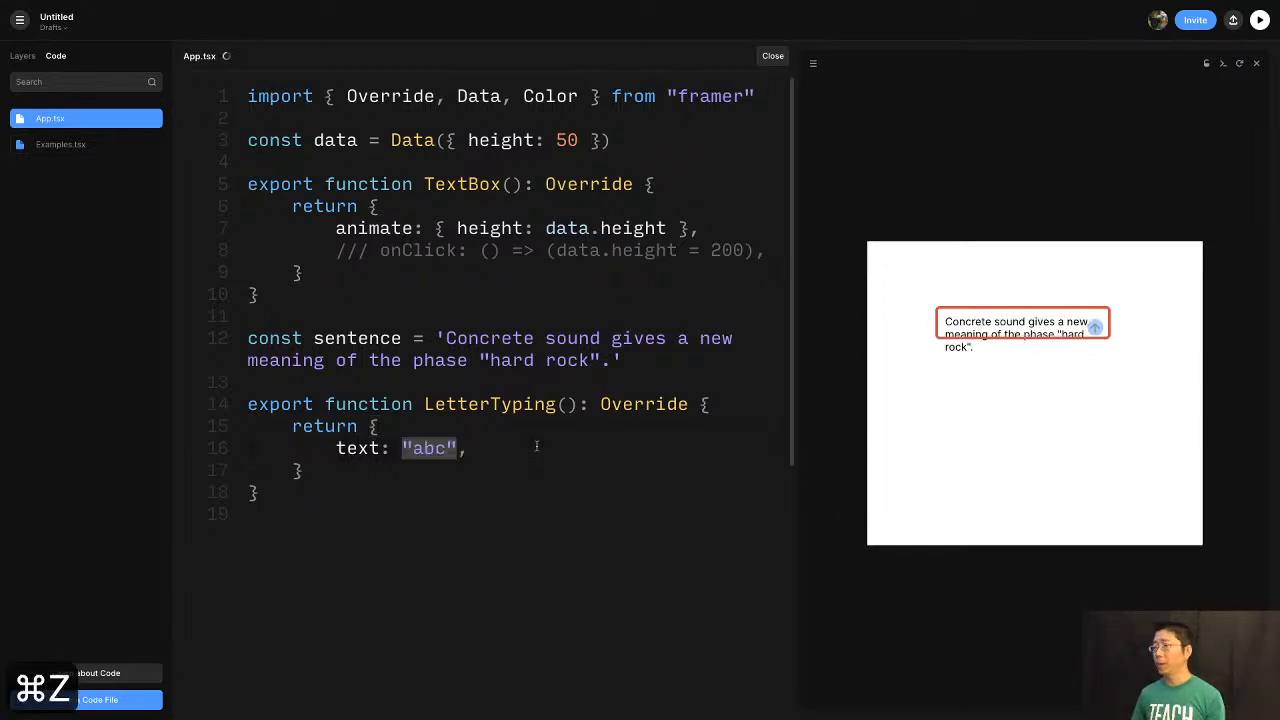
Declare const [letters, setLetters] = React.useState on a new line at the start of the LetterTyping body.
{"action": "left_click", "coordinate": [708, 405]}
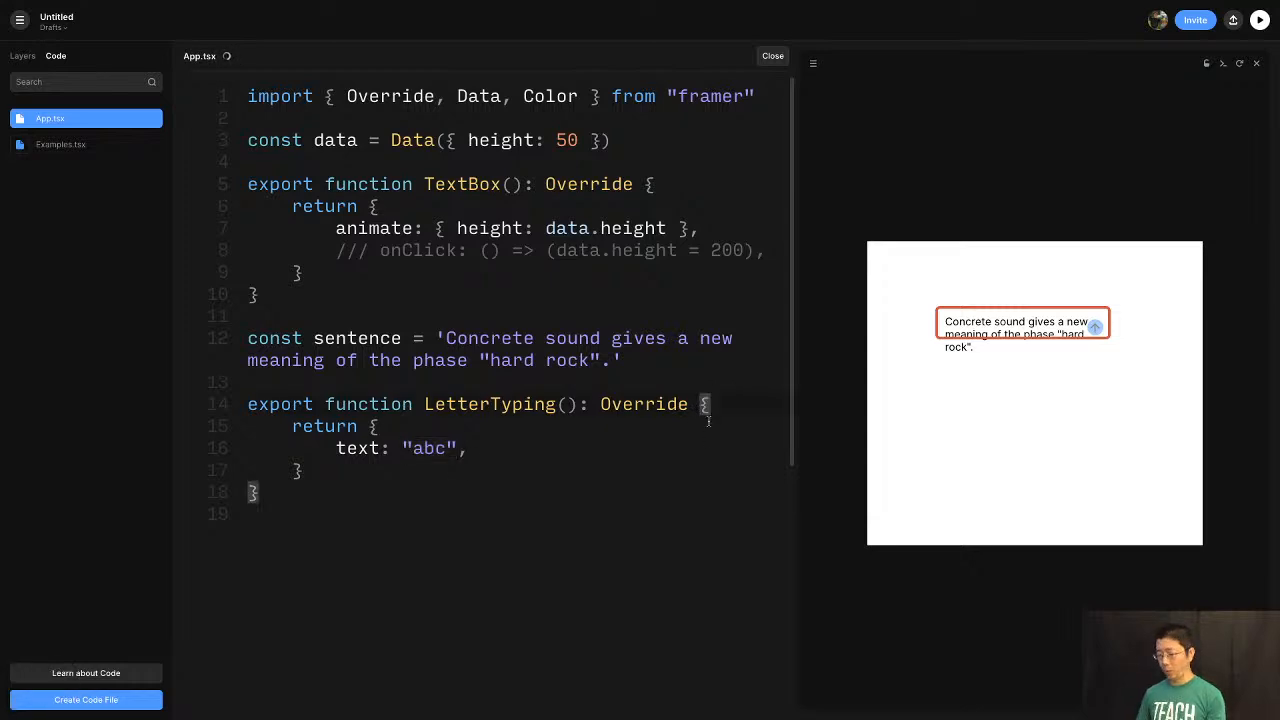
{"action": "key", "text": "Return"}
{"action": "scroll", "coordinate": [609, 447], "scroll_direction": "down", "scroll_amount": 1}
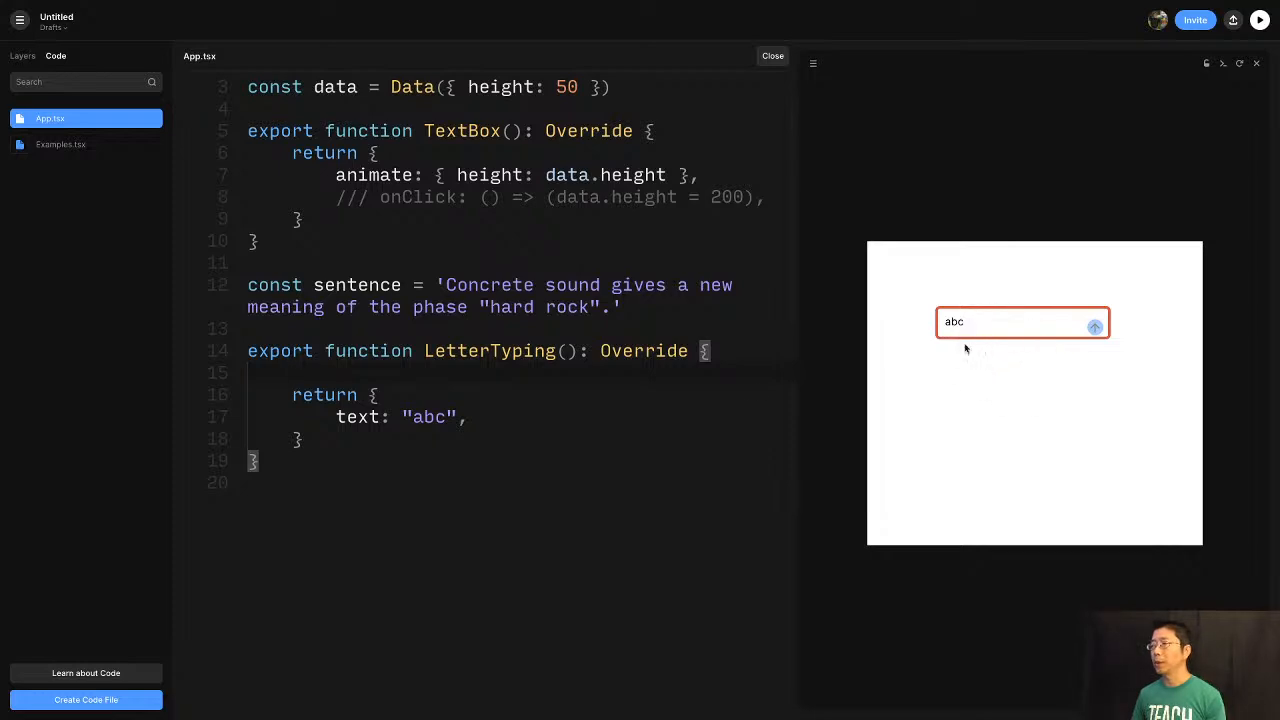
{"action": "double_click", "coordinate": [450, 283]}
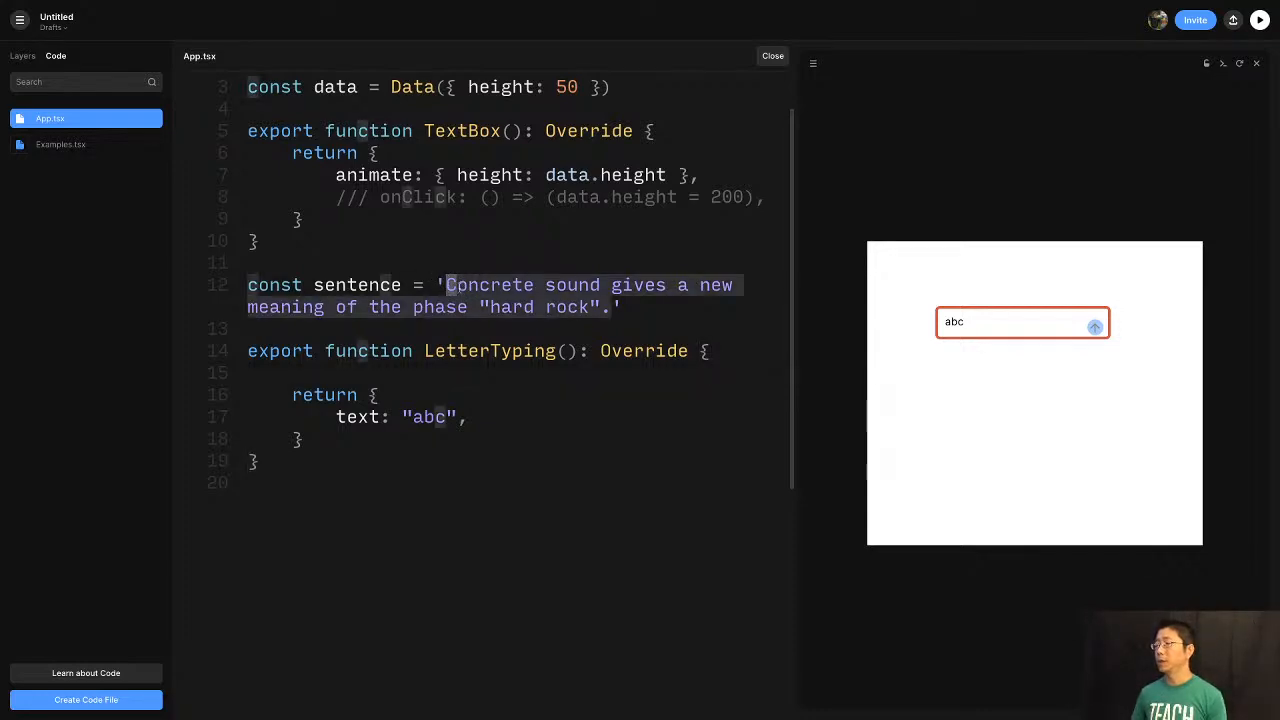
{"action": "left_click", "coordinate": [440, 289]}
{"action": "left_click", "coordinate": [453, 374]}
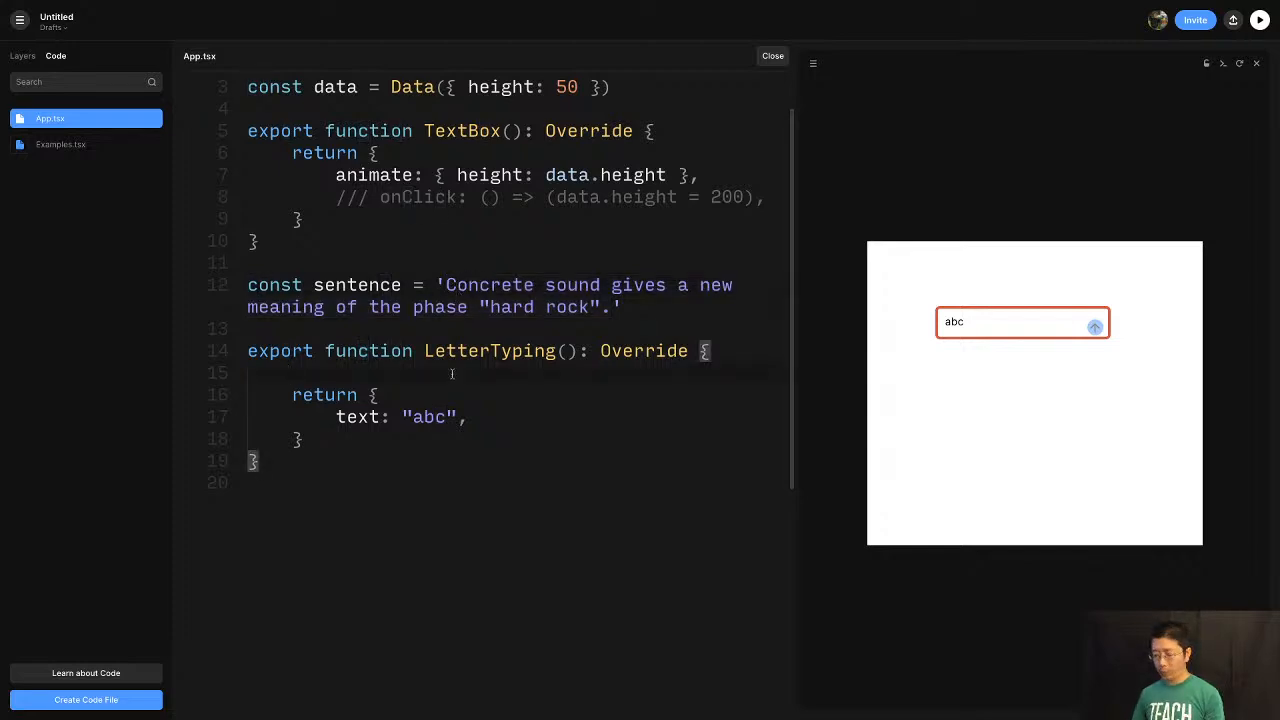
{"action": "type", "text": "const"}
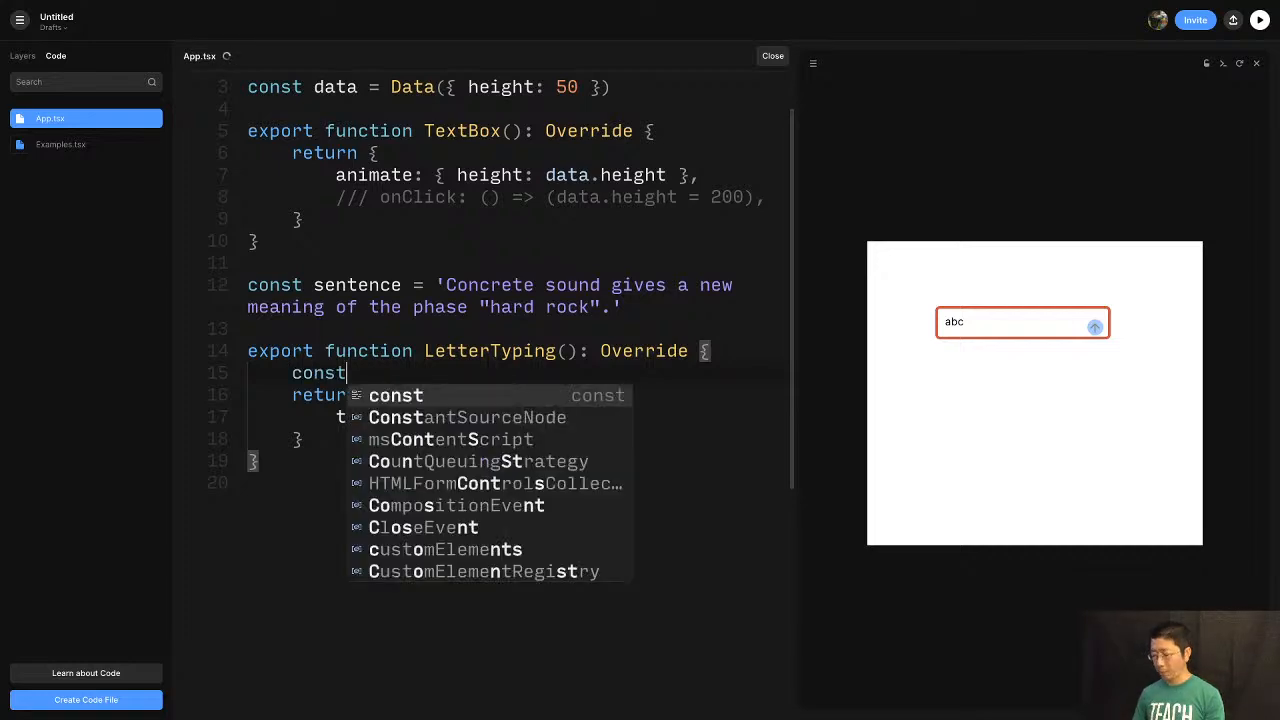
{"action": "type", "text": " [letters"}
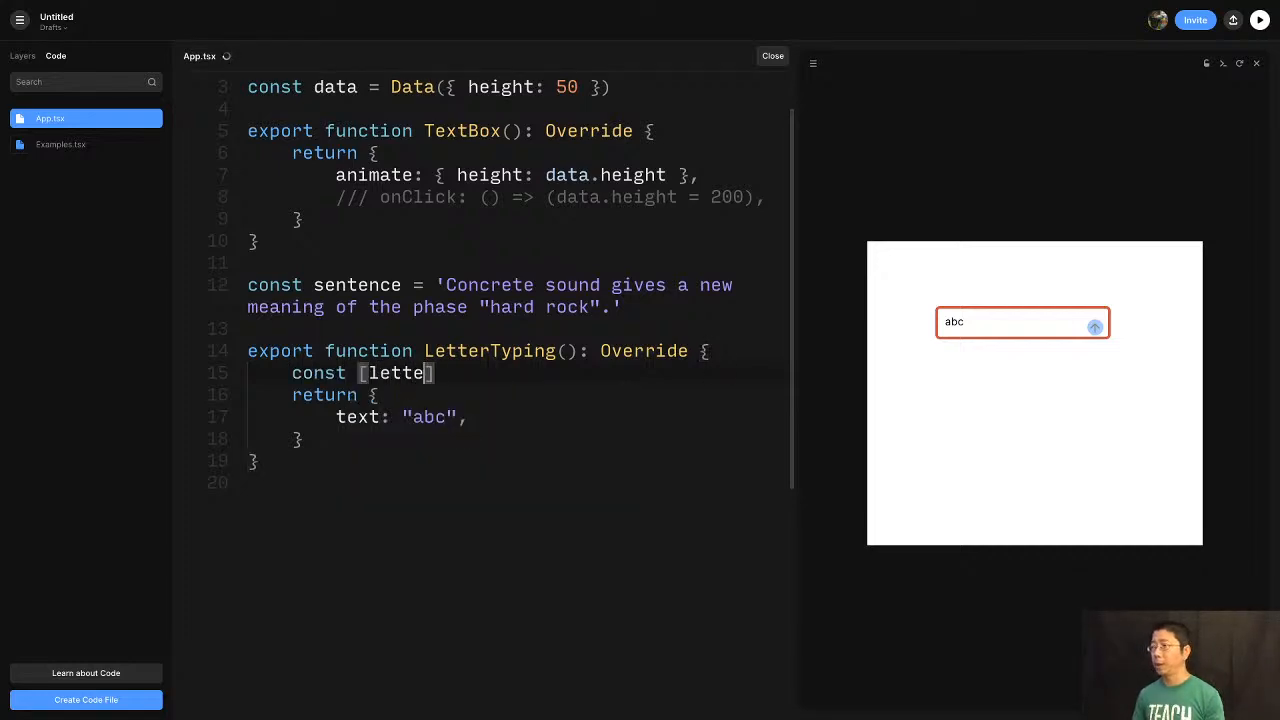
{"action": "type", "text": ", setL"}
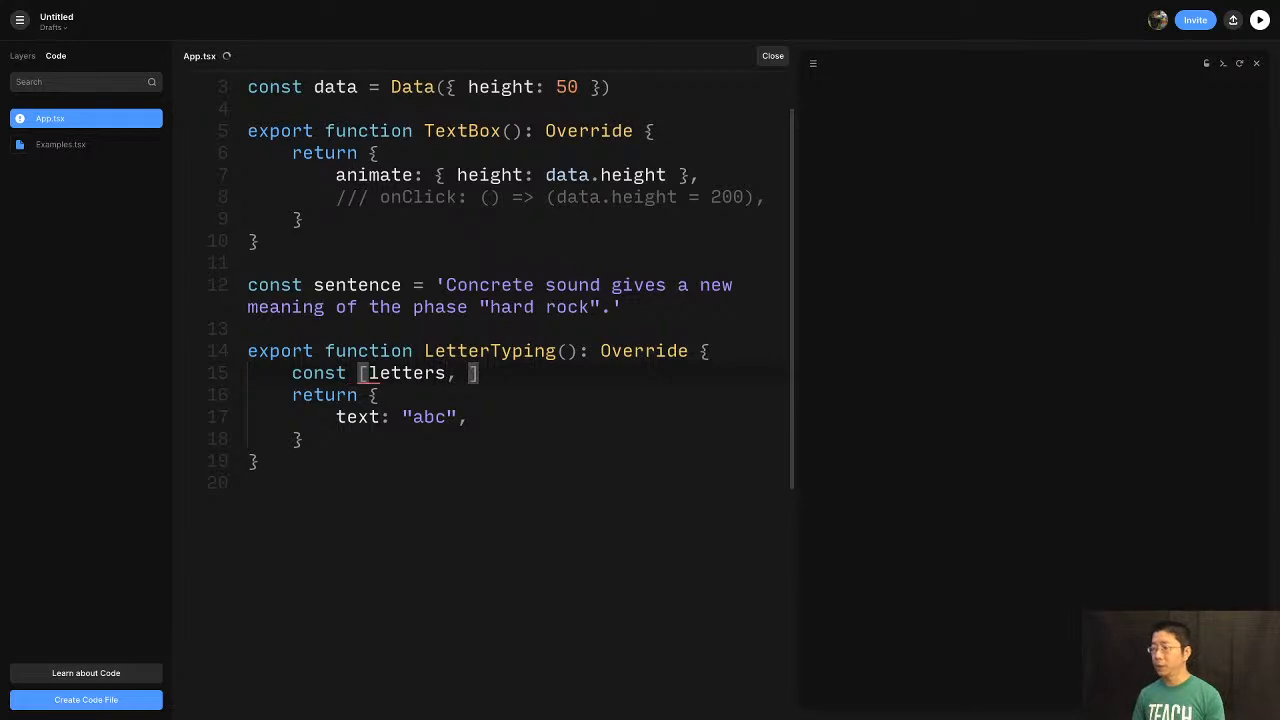
{"action": "type", "text": "et"}
{"action": "key", "text": "BackSpace"}
{"action": "type", "text": "tt"}
{"action": "type", "text": "s] ="}
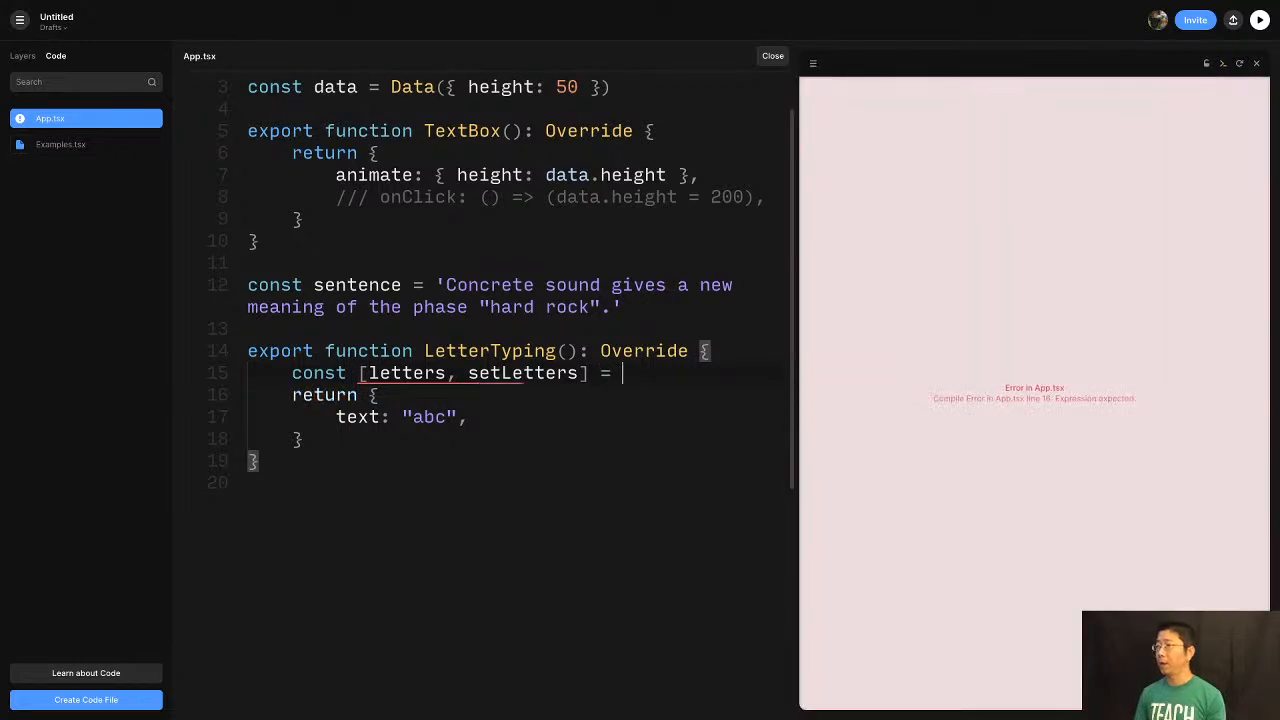
{"action": "type", "text": "React.use"}
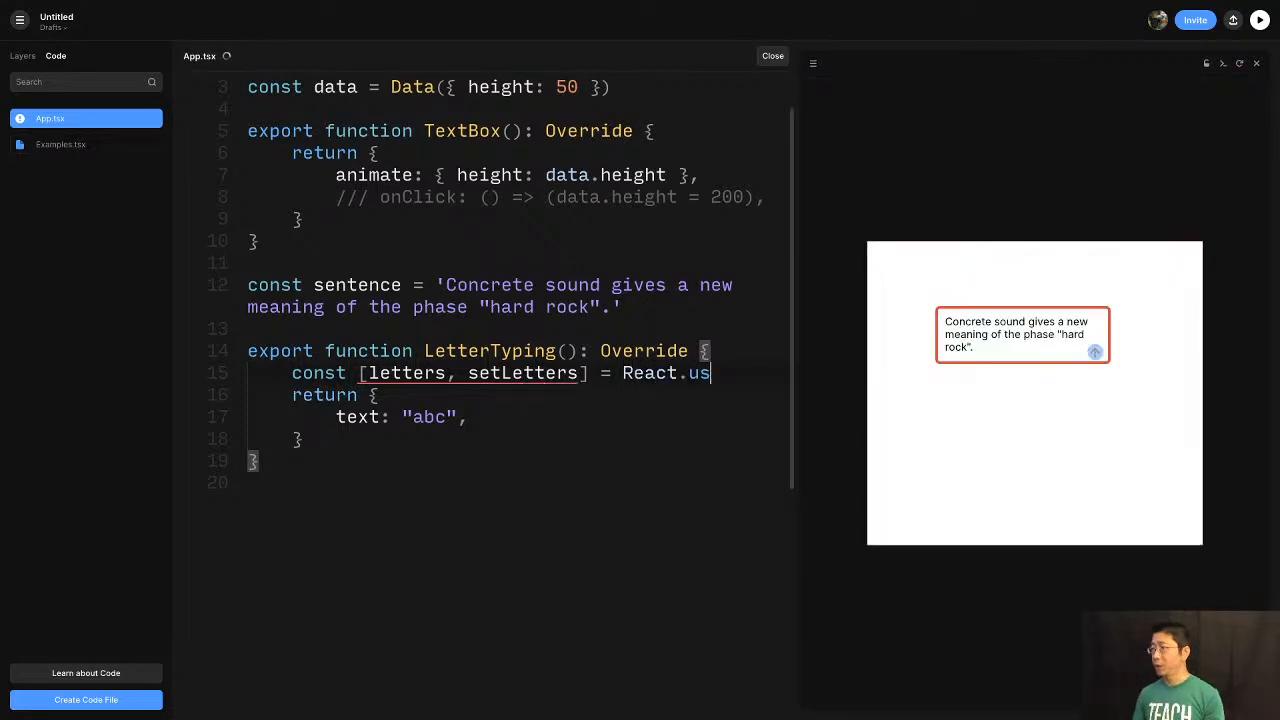
{"action": "type", "text": "State"}
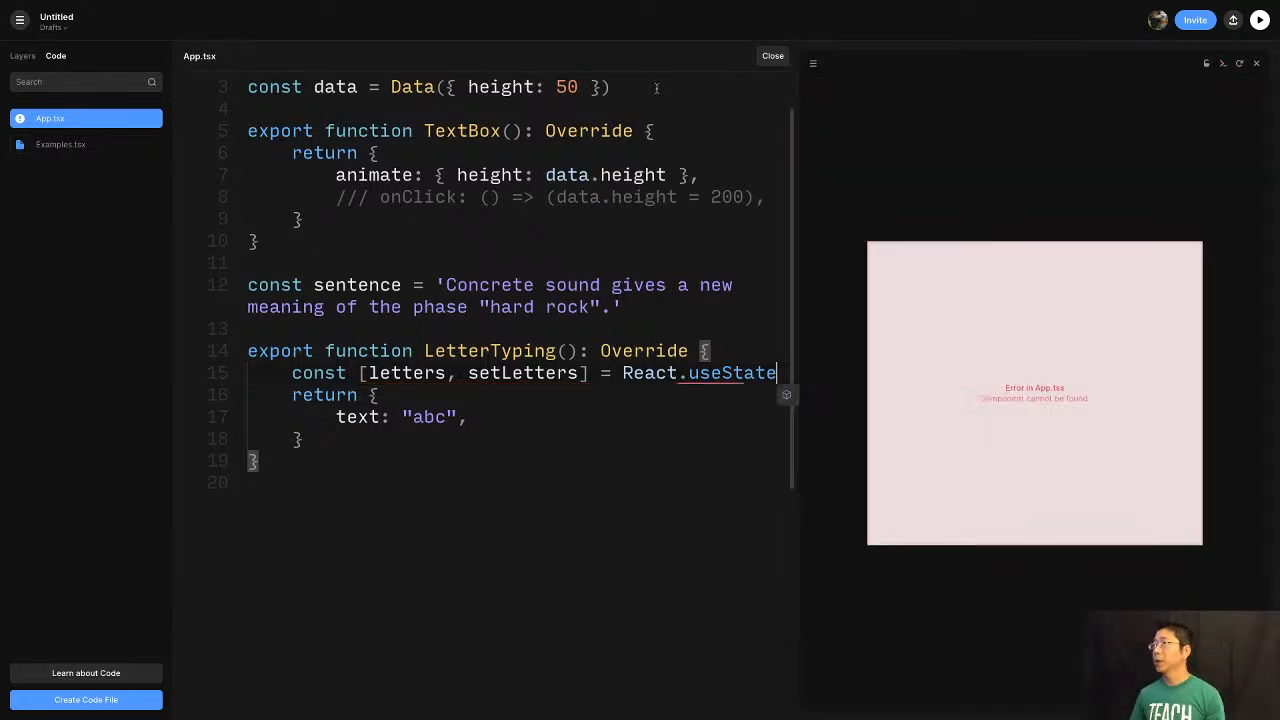
Import {useState, useEffect} from 'react' on a new line below the framer import.
{"action": "scroll", "coordinate": [595, 77], "scroll_direction": "up", "scroll_amount": 1}
{"action": "left_click", "coordinate": [765, 95]}
{"action": "key", "text": "Return"}
{"action": "type", "text": "imrpor"}
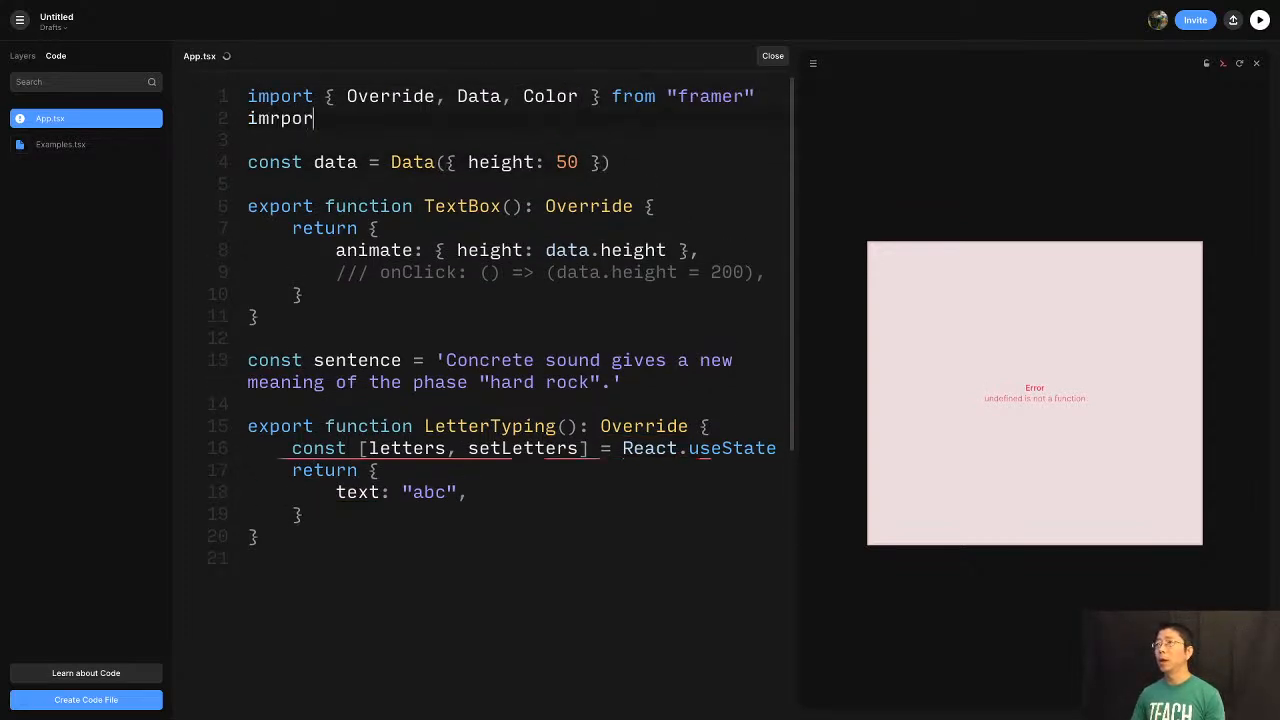
{"action": "key", "text": "BackSpace"}
{"action": "key", "text": "BackSpace"}
{"action": "key", "text": "BackSpace"}
{"action": "key", "text": "BackSpace"}
{"action": "key", "text": "BackSpace"}
{"action": "key", "text": "BackSpace"}
{"action": "key", "text": "BackSpace"}
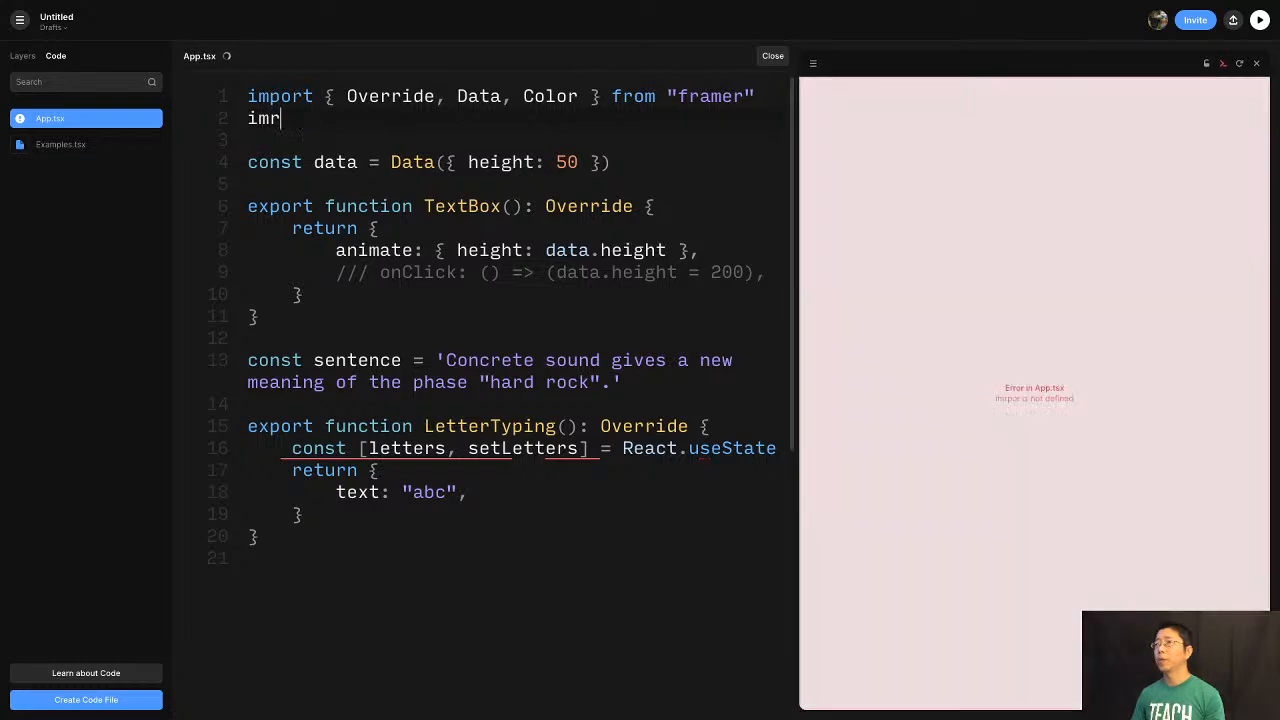
{"action": "key", "text": "Return"}
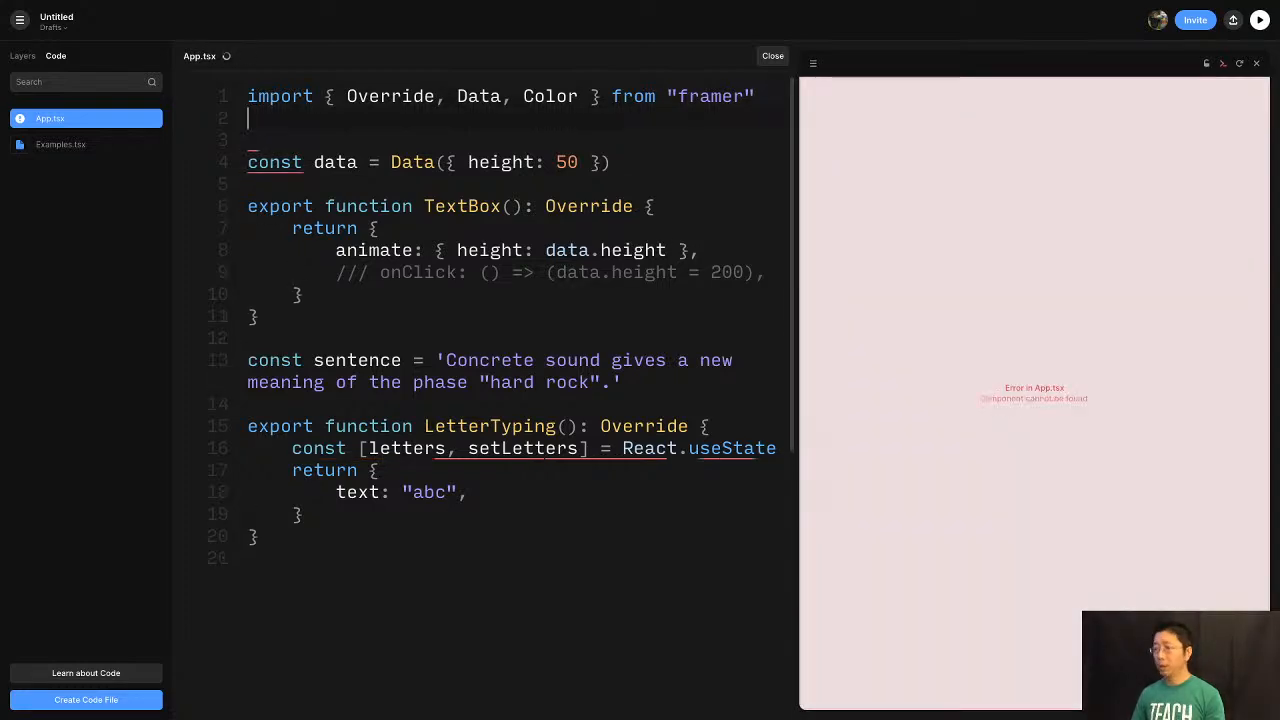
{"action": "type", "text": "import "}
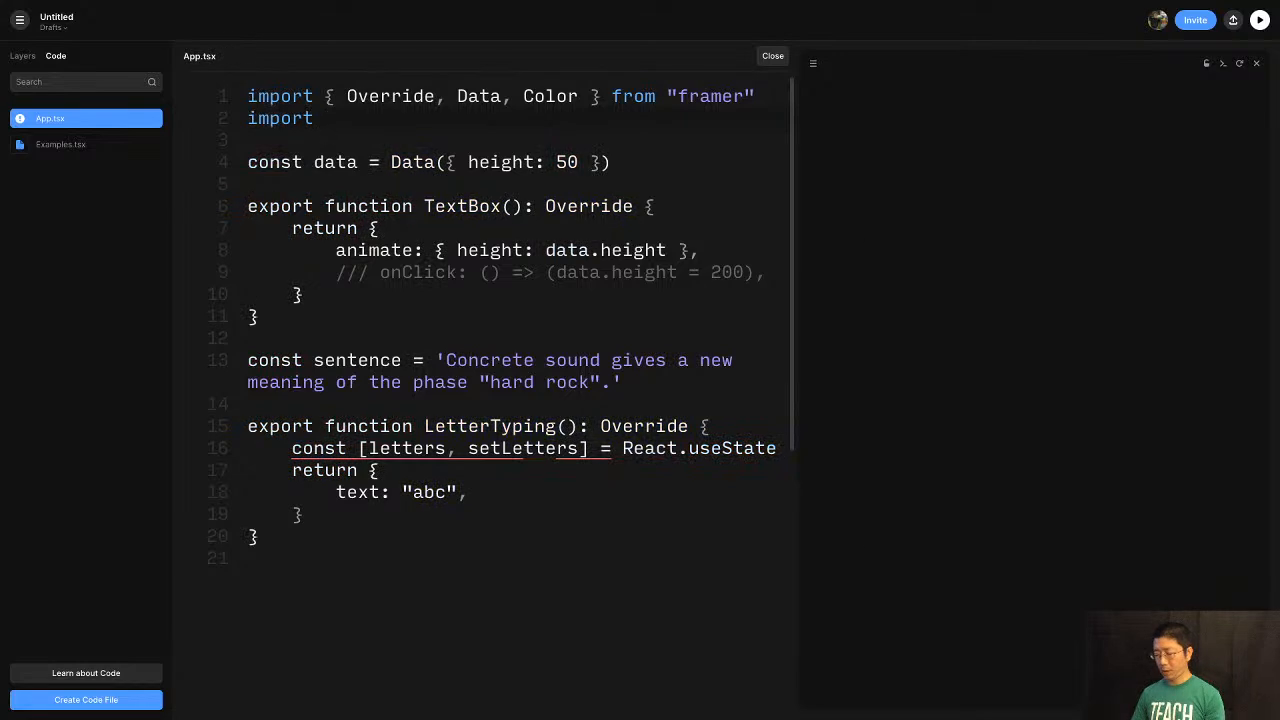
{"action": "type", "text": "{useState, useEffect} from 'react"}
Remove the React. prefix from the useState call and give it an empty string as the initial value.
{"action": "scroll", "coordinate": [670, 420], "scroll_direction": "down", "scroll_amount": 1}
{"action": "left_click", "coordinate": [689, 413]}
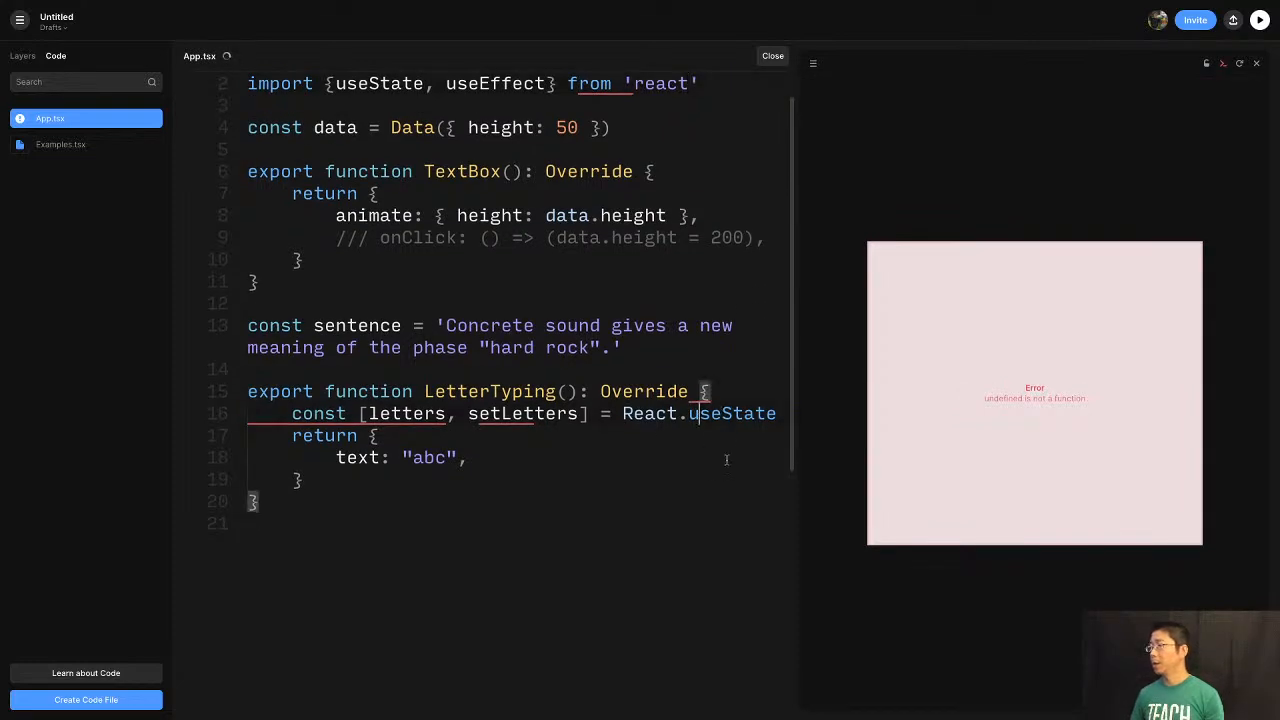
{"action": "key", "text": "alt+BackSpace"}
{"action": "key", "text": "alt+BackSpace"}
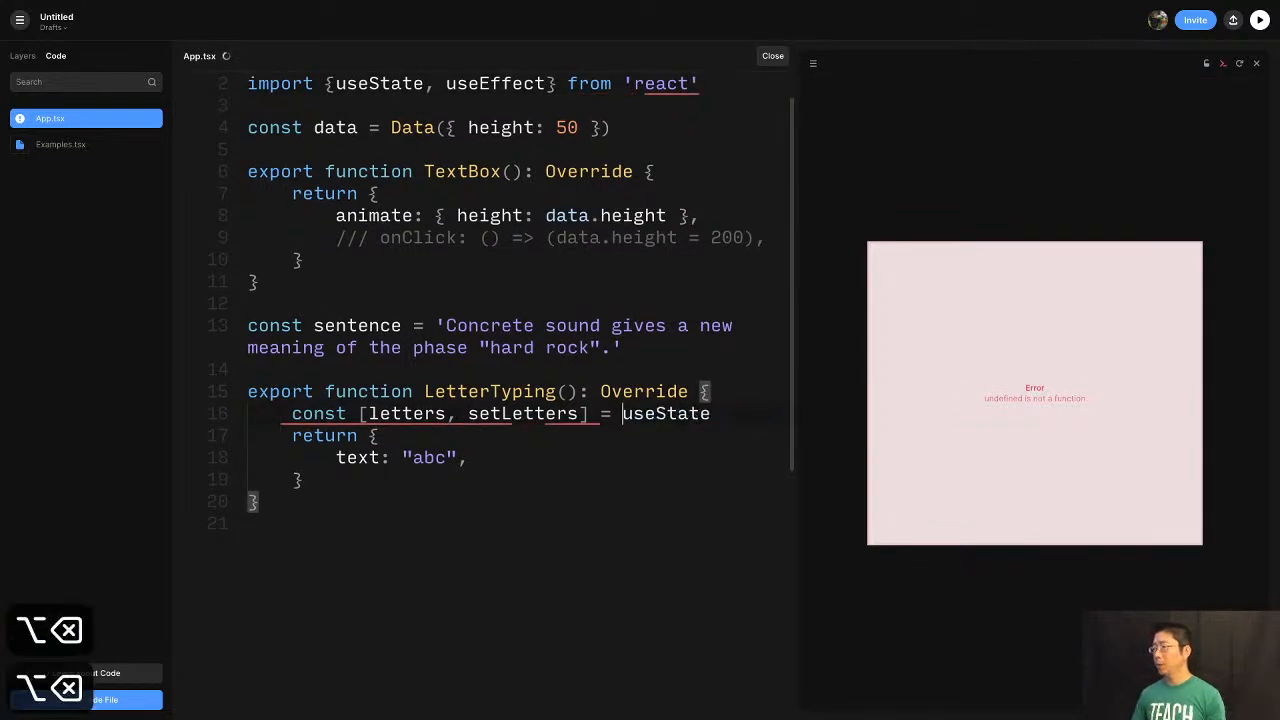
{"action": "key", "text": "super+Right"}
{"action": "type", "text": "(\""}
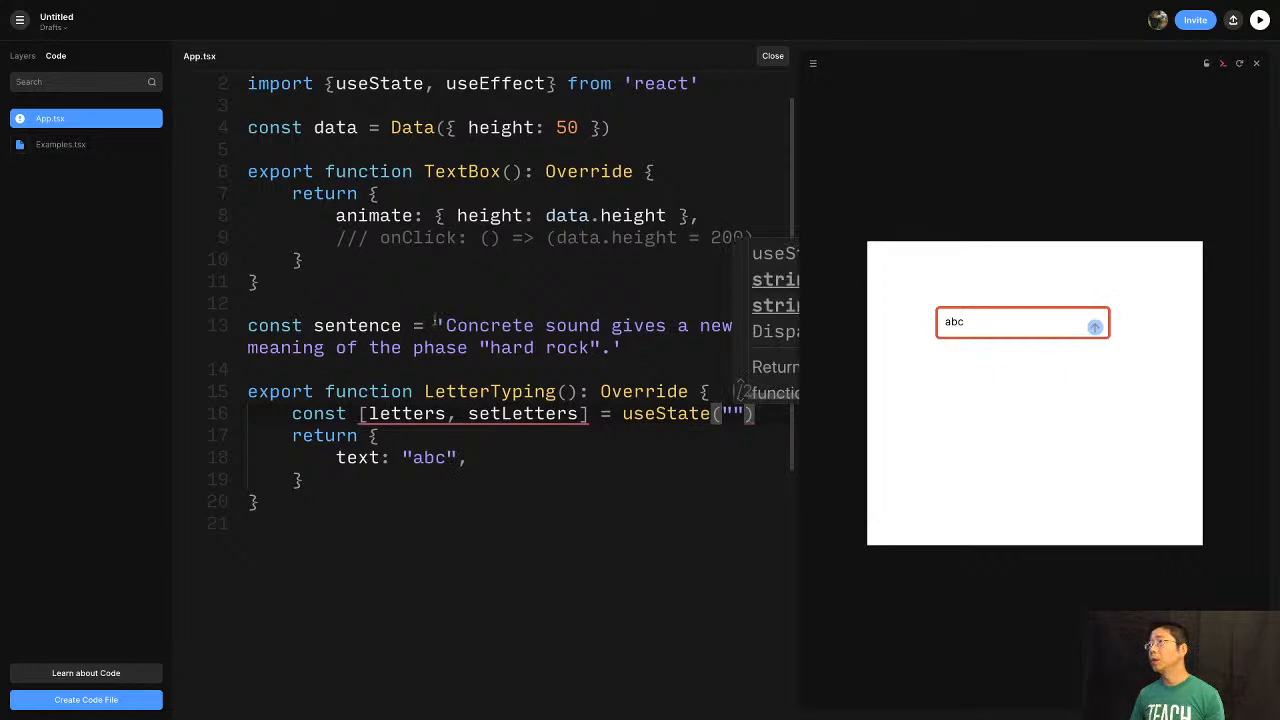
Replace the "abc" value of LetterTyping's text property with letters.
{"action": "scroll", "coordinate": [478, 437], "scroll_direction": "up", "scroll_amount": 1}
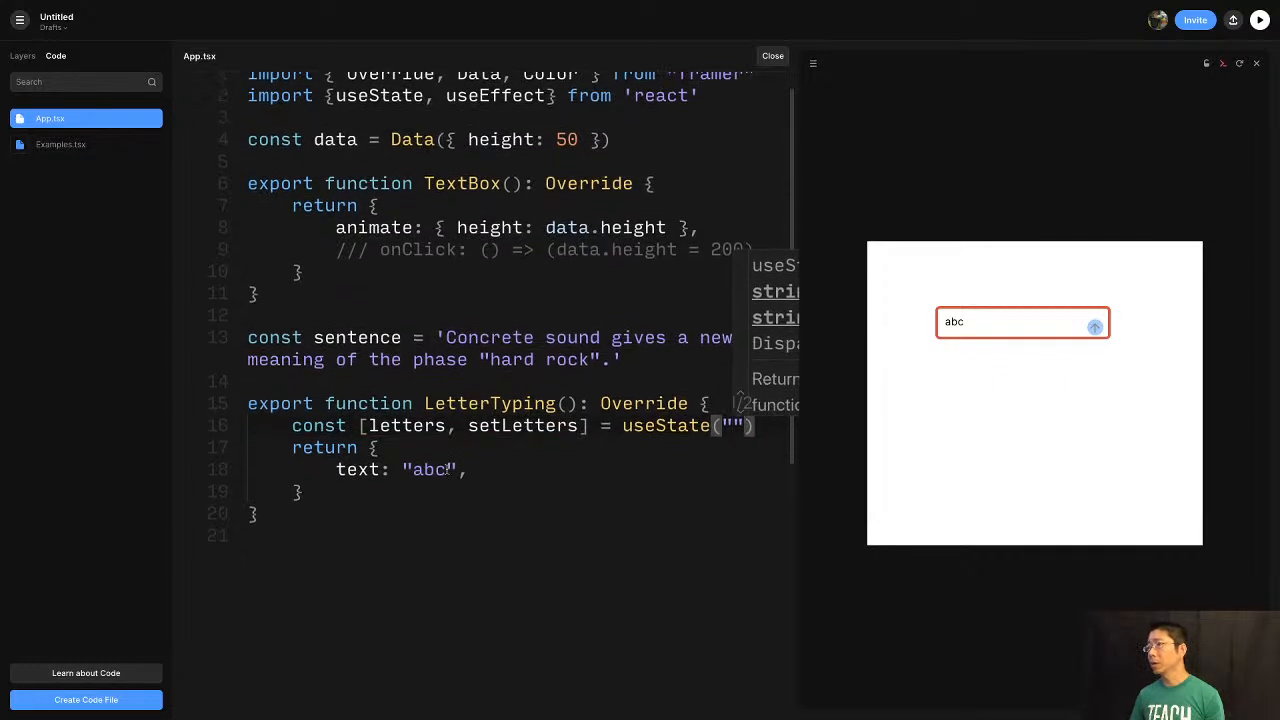
{"action": "left_click_drag", "start_coordinate": [455, 469], "coordinate": [412, 469]}
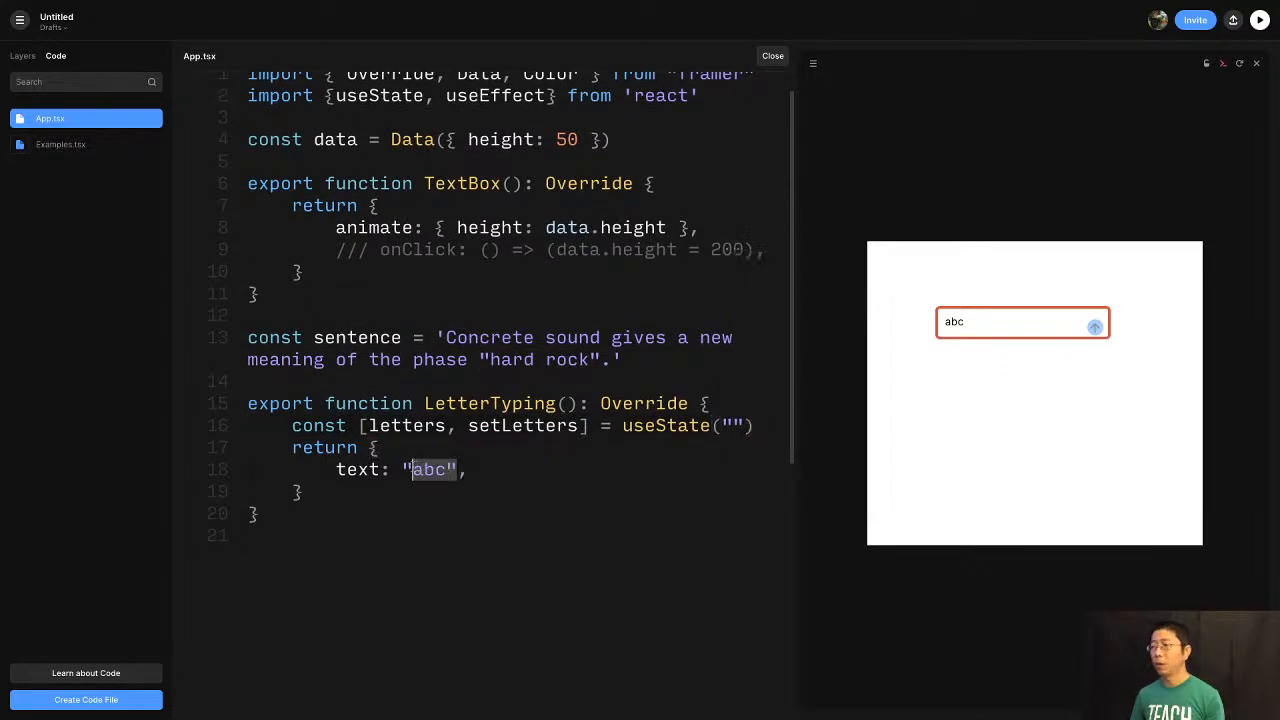
{"action": "key", "text": "BackSpace"}
{"action": "key", "text": "BackSpace"}
{"action": "type", "text": "letters"}
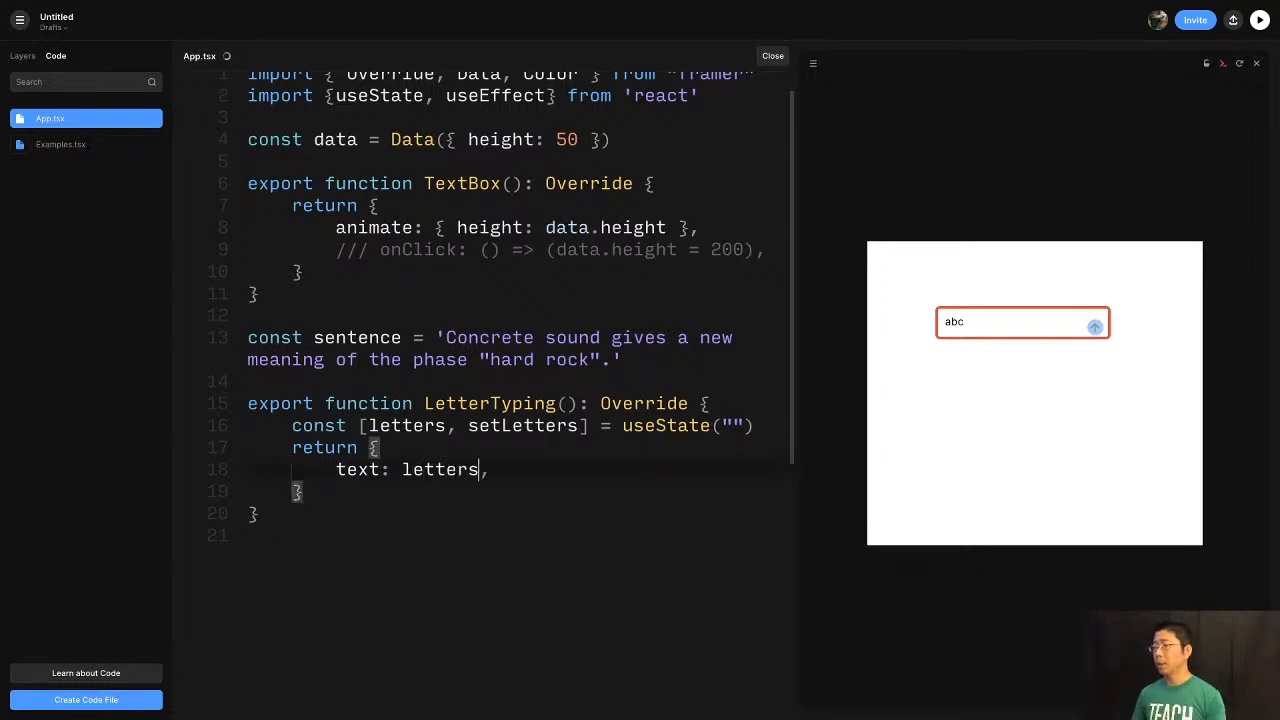
Add a useEffect(() => {}) block on a new line below the letters state declaration in LetterTyping.
{"action": "left_click", "coordinate": [582, 425]}
{"action": "left_click", "coordinate": [761, 428]}
{"action": "key", "text": "Return"}
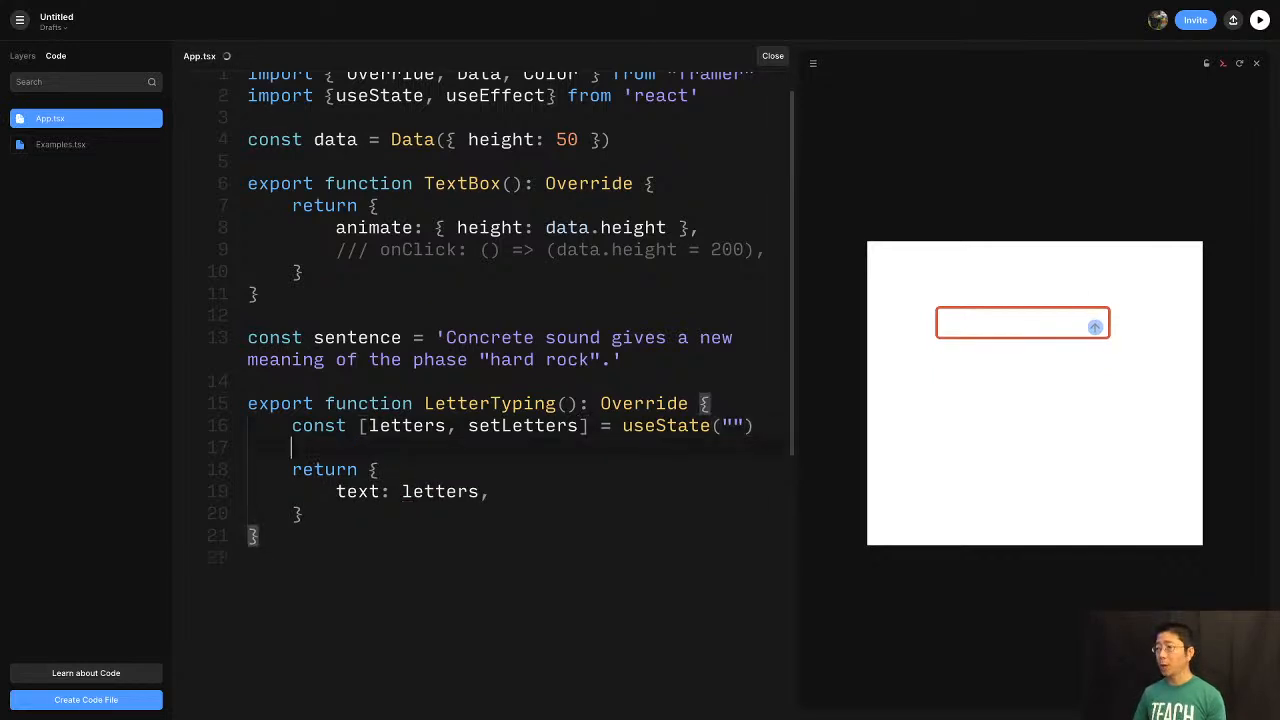
{"action": "type", "text": "useE"}
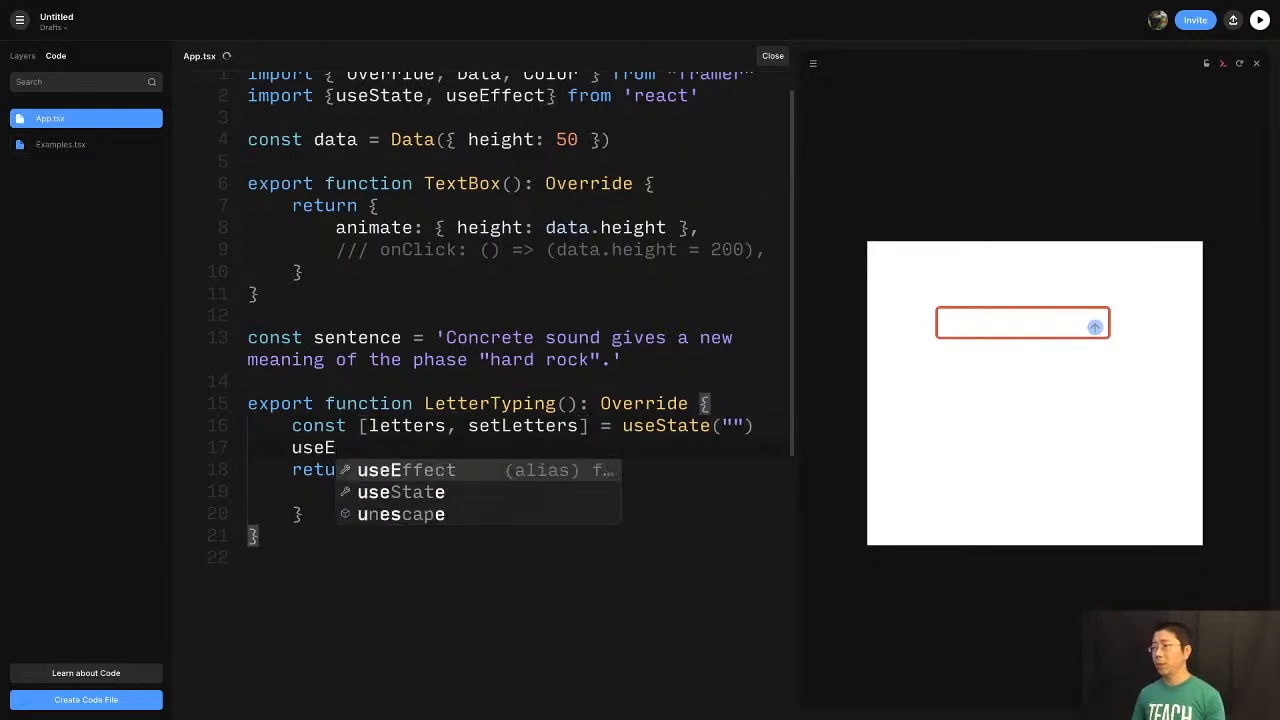
{"action": "key", "text": "Return"}
{"action": "type", "text": "(() ="}
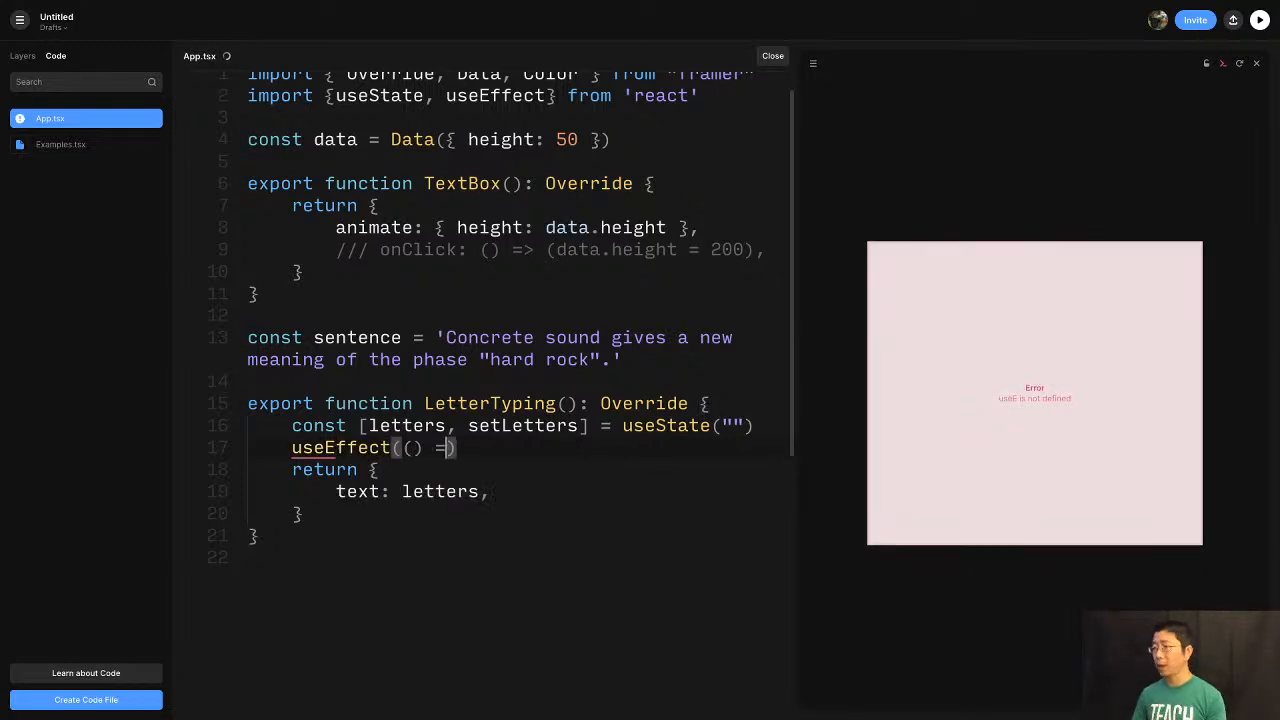
{"action": "type", "text": "> {"}
{"action": "key", "text": "Return"}
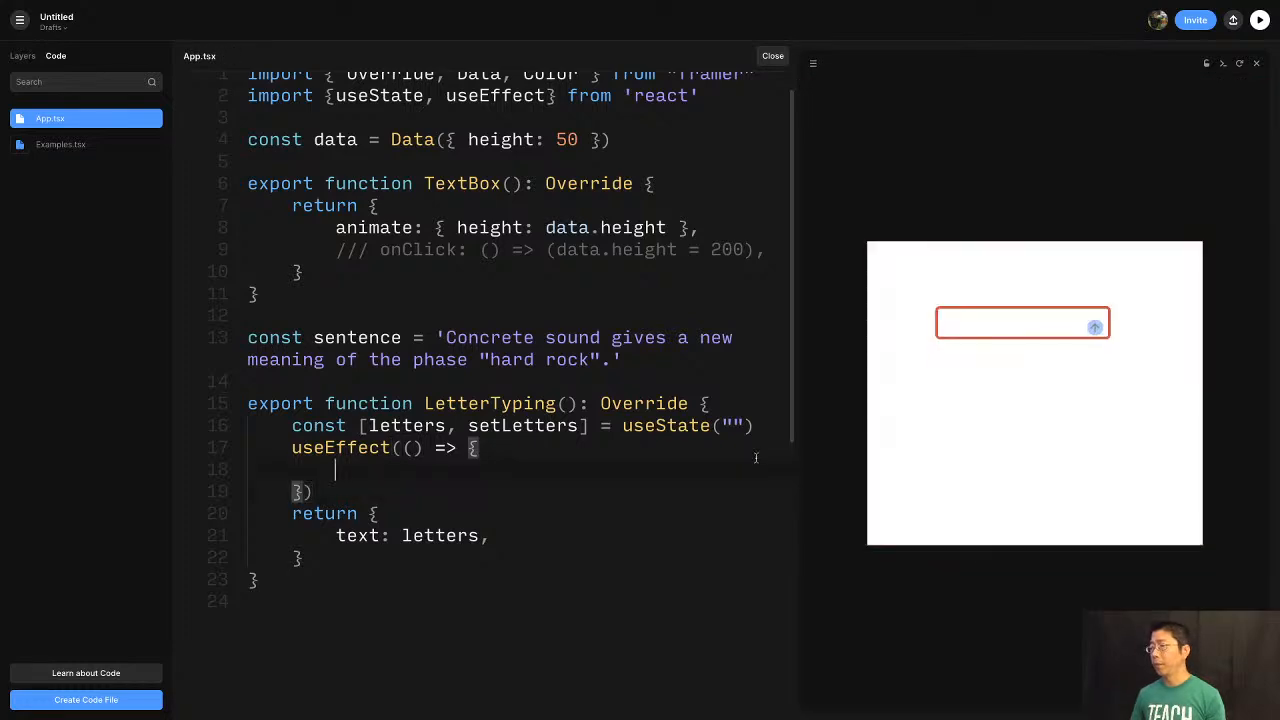
Inside the useEffect callback, add a setTimeout call with an empty arrow function and a delay of 200.
{"action": "type", "text": "setT"}
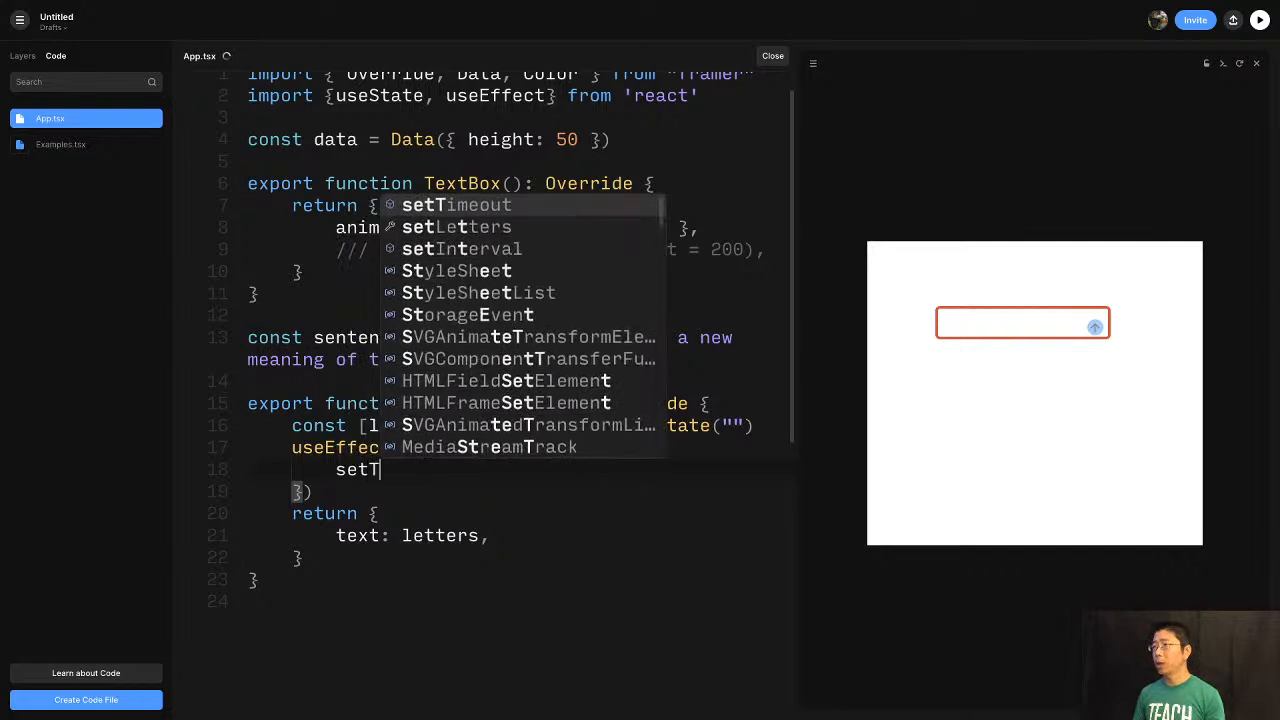
{"action": "type", "text": "imeout(()"}
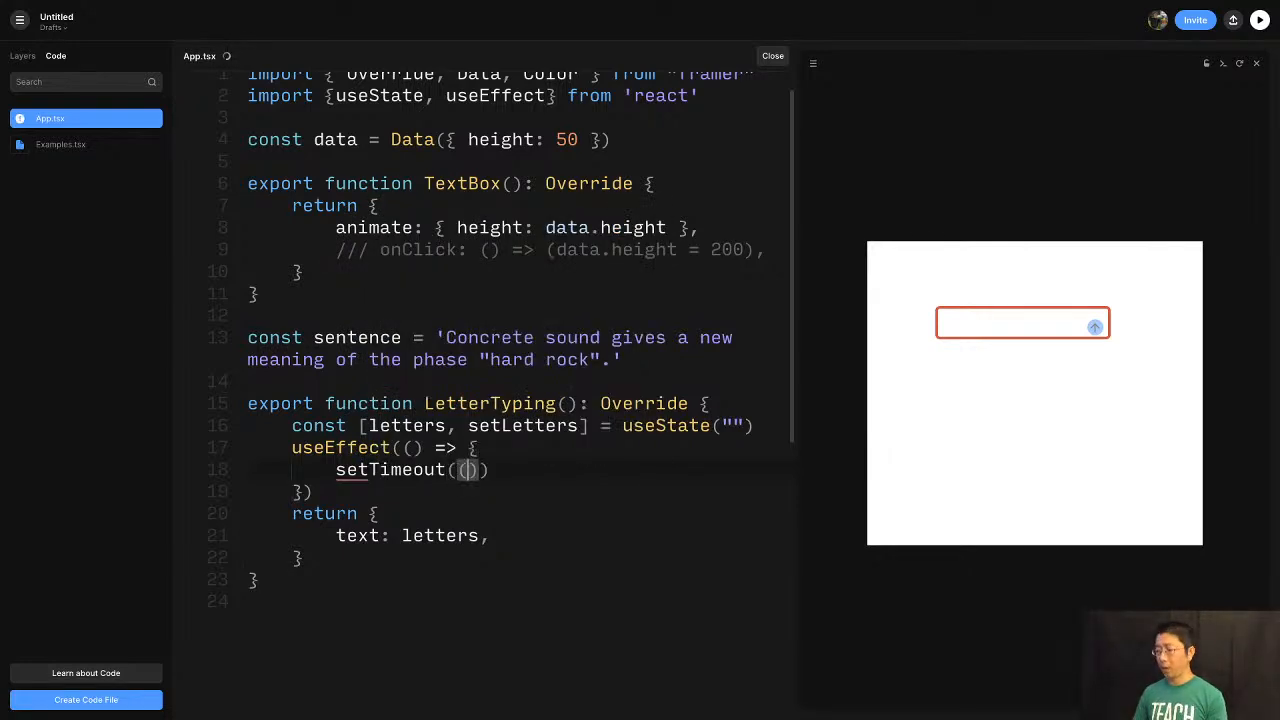
{"action": "type", "text": " => "}
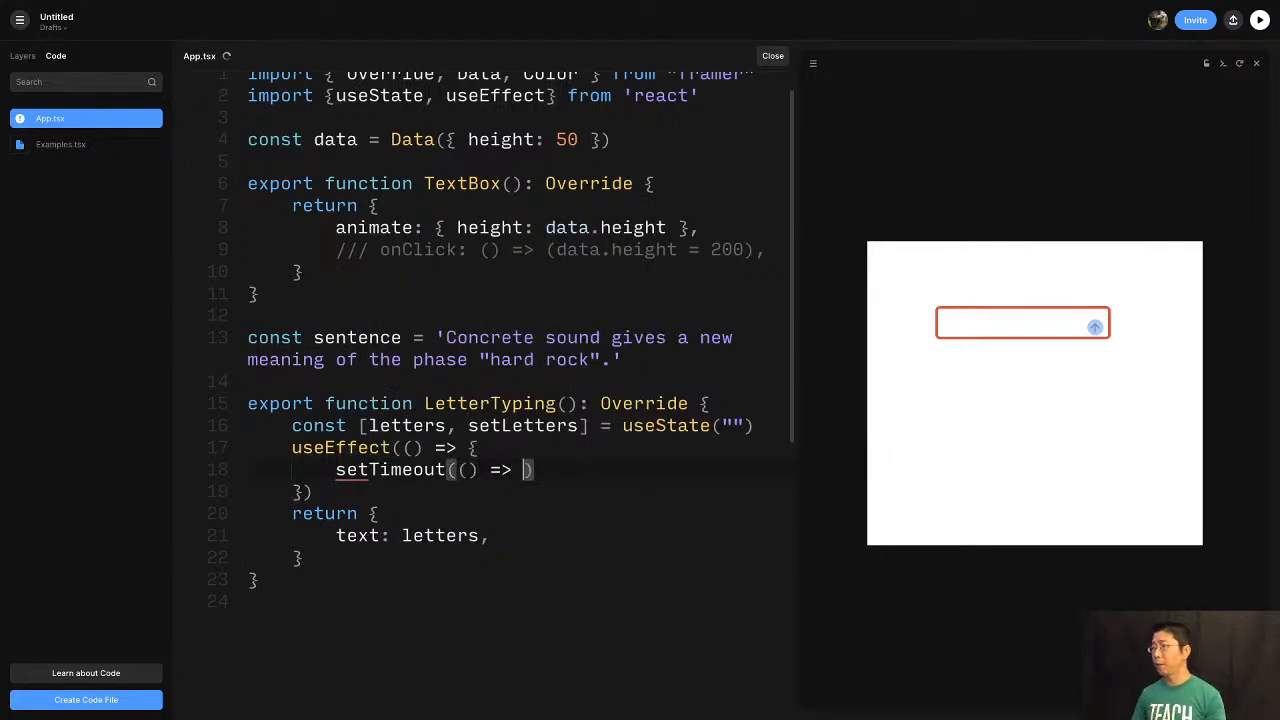
{"action": "type", "text": "{"}
{"action": "key", "text": "Return"}
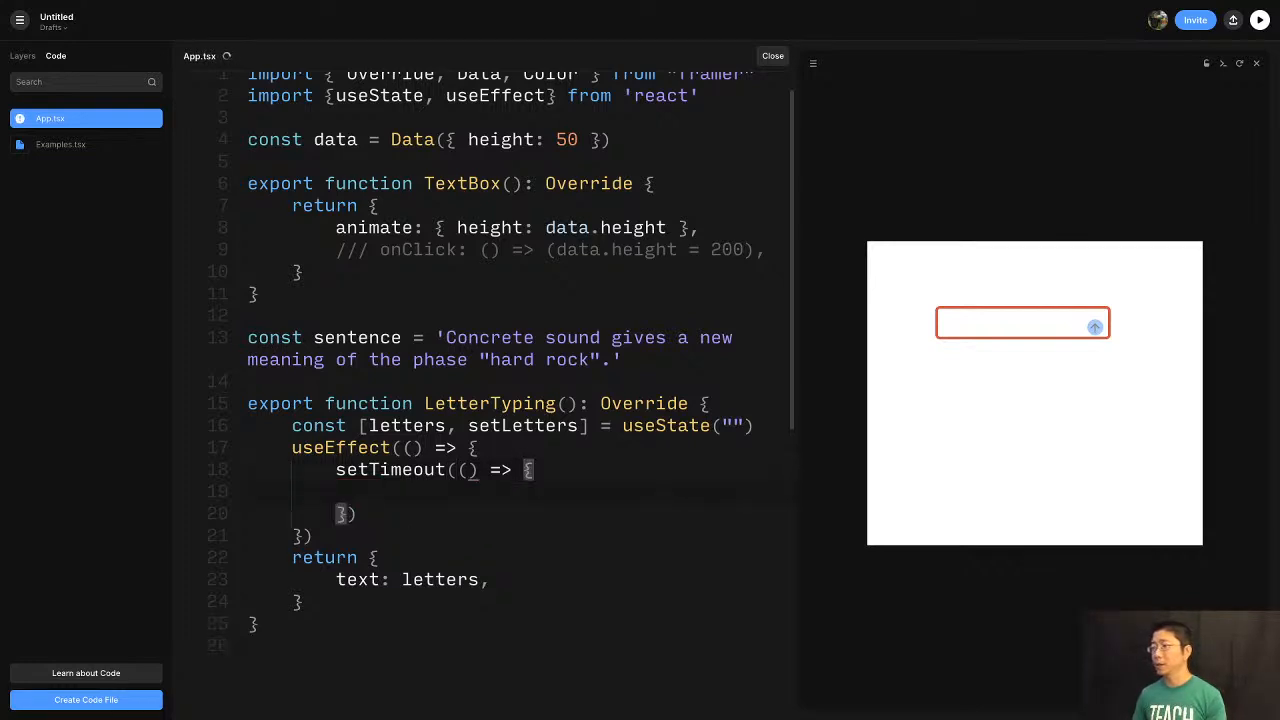
{"action": "key", "text": "Down"}
{"action": "key", "text": "Left"}
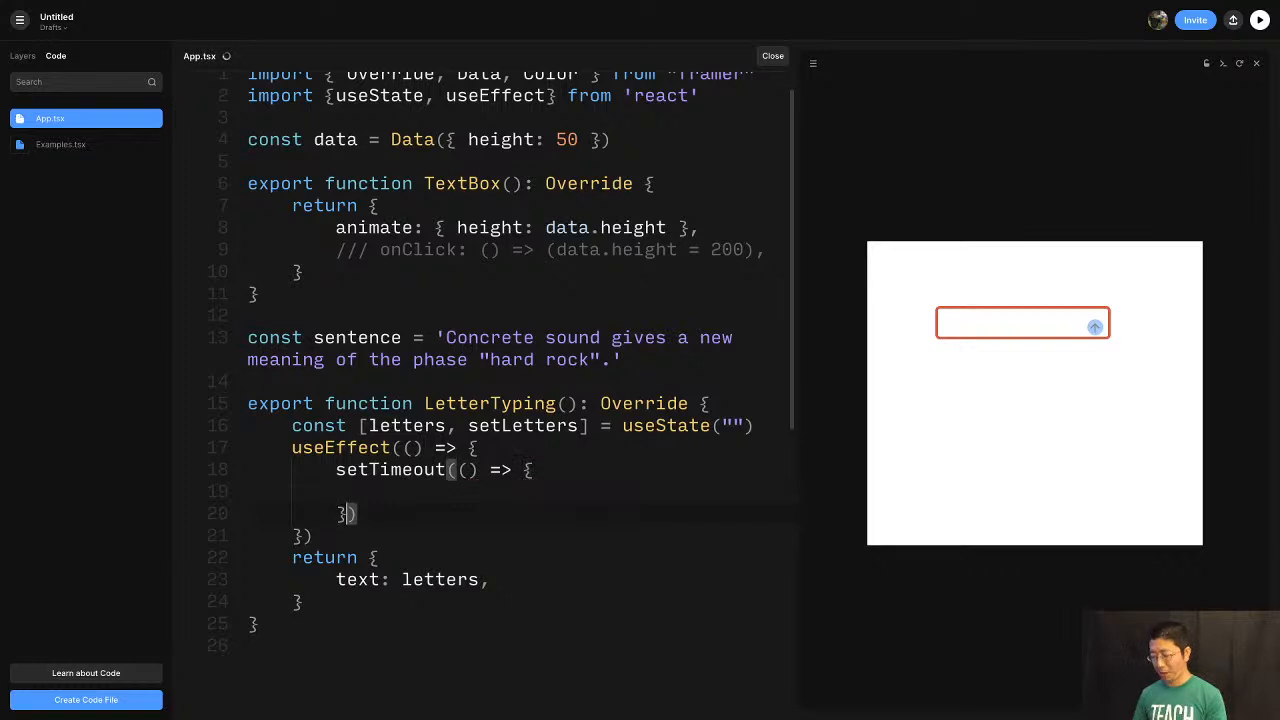
{"action": "type", "text": ","}
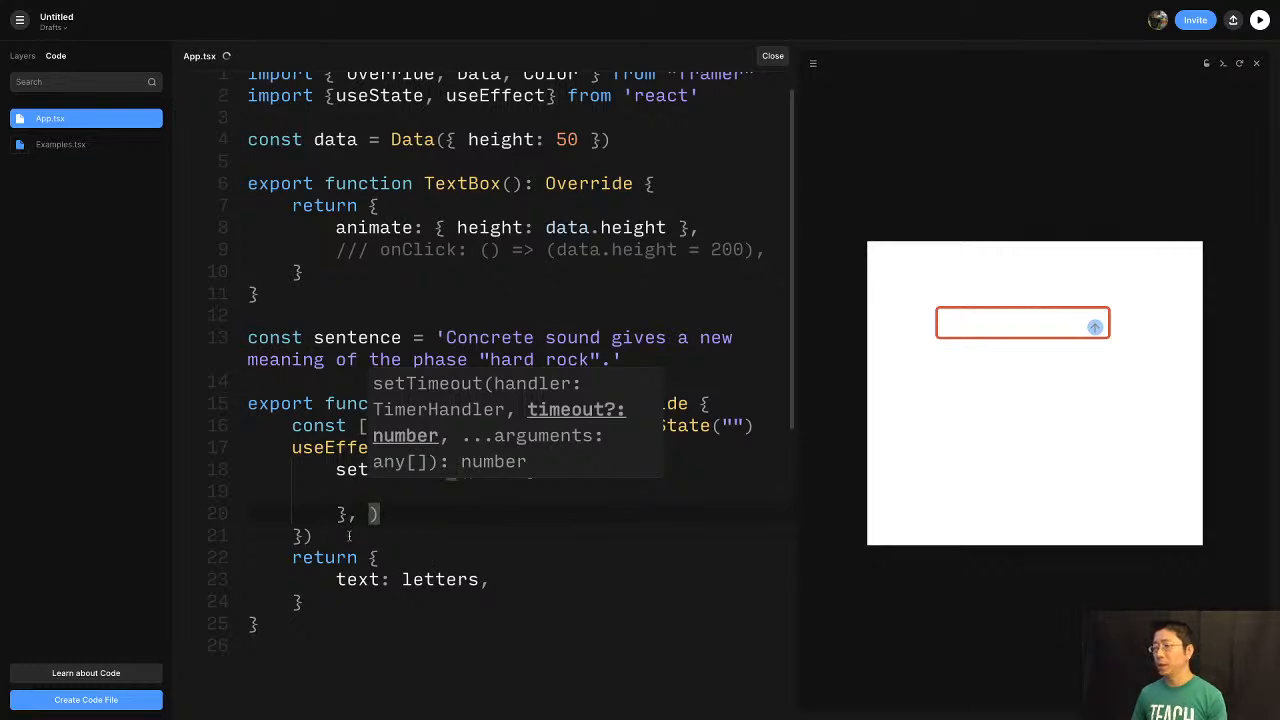
{"action": "left_click", "coordinate": [393, 539]}
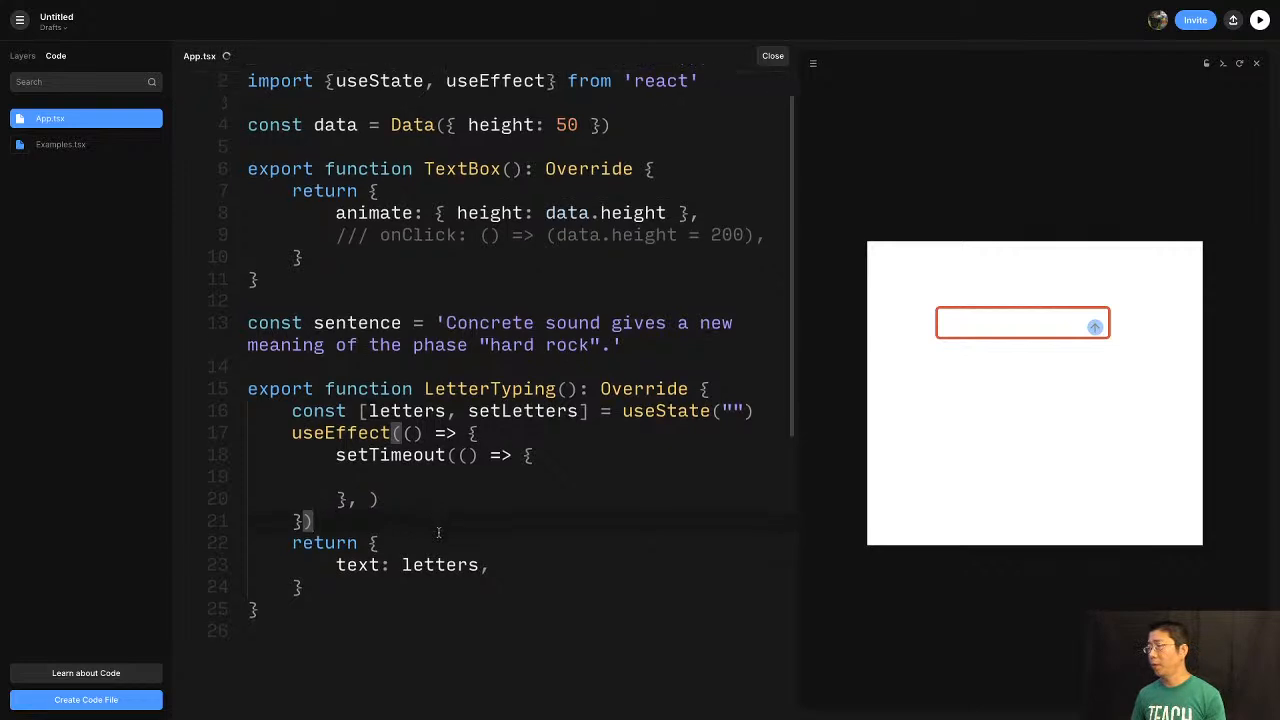
{"action": "scroll", "coordinate": [425, 528], "scroll_direction": "down", "scroll_amount": 1}
{"action": "left_click", "coordinate": [367, 482]}
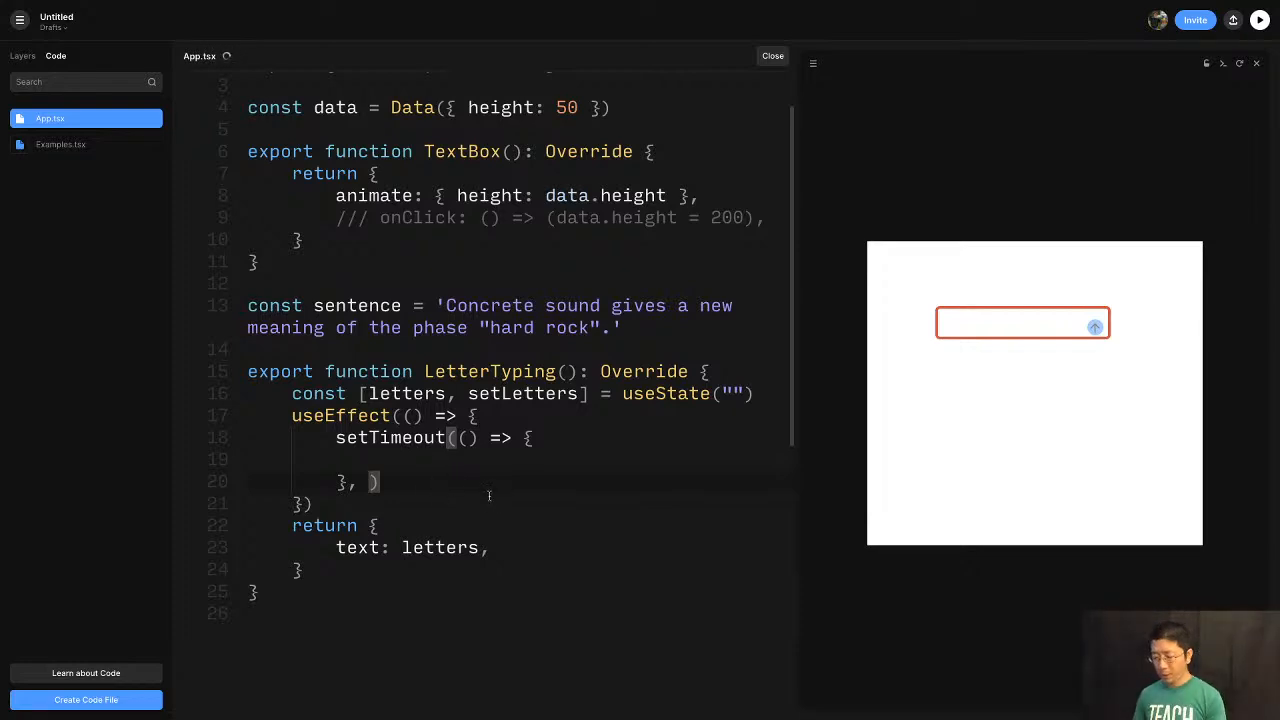
{"action": "type", "text": "200"}
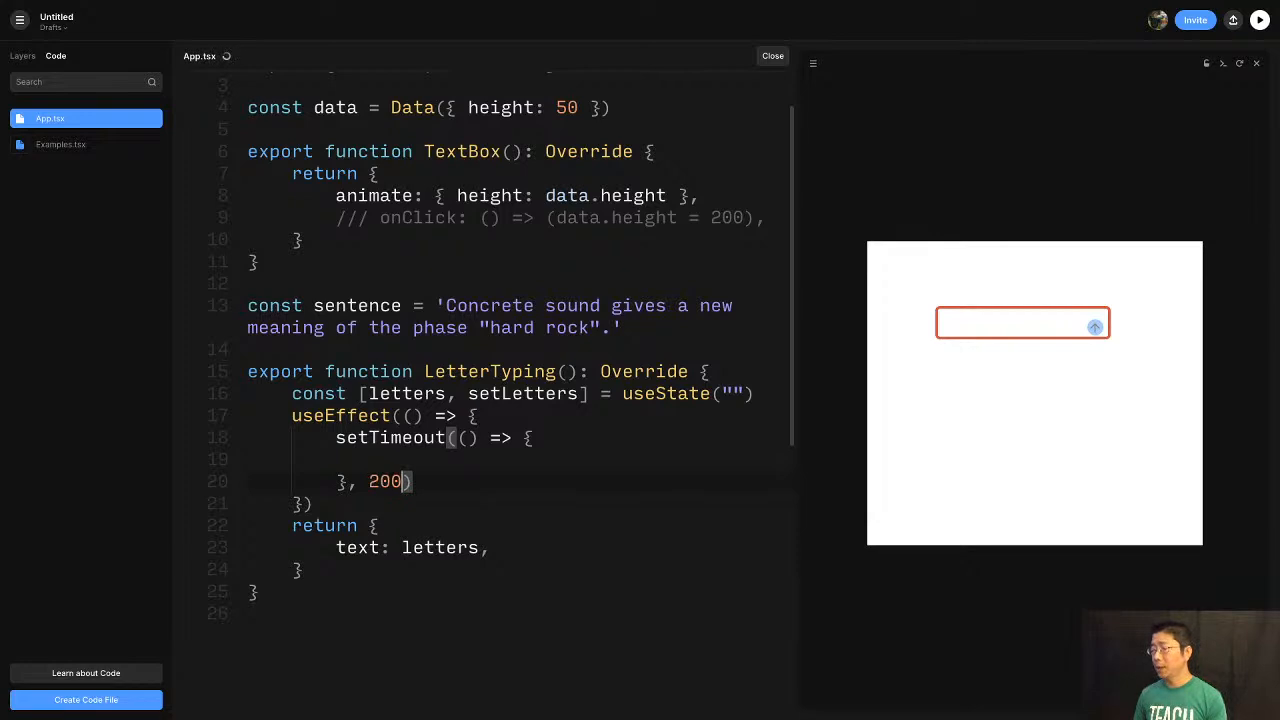
Fill the setTimeout callback with setLetters(l => l+sentence[idx]).
{"action": "scroll", "coordinate": [440, 400], "scroll_direction": "up", "scroll_amount": 2}
{"action": "left_click", "coordinate": [438, 513]}
{"action": "key", "text": "Tab"}
{"action": "key", "text": "Tab"}
{"action": "key", "text": "Tab"}
{"action": "type", "text": "'"}
{"action": "key", "text": "BackSpace"}
{"action": "type", "text": "se"}
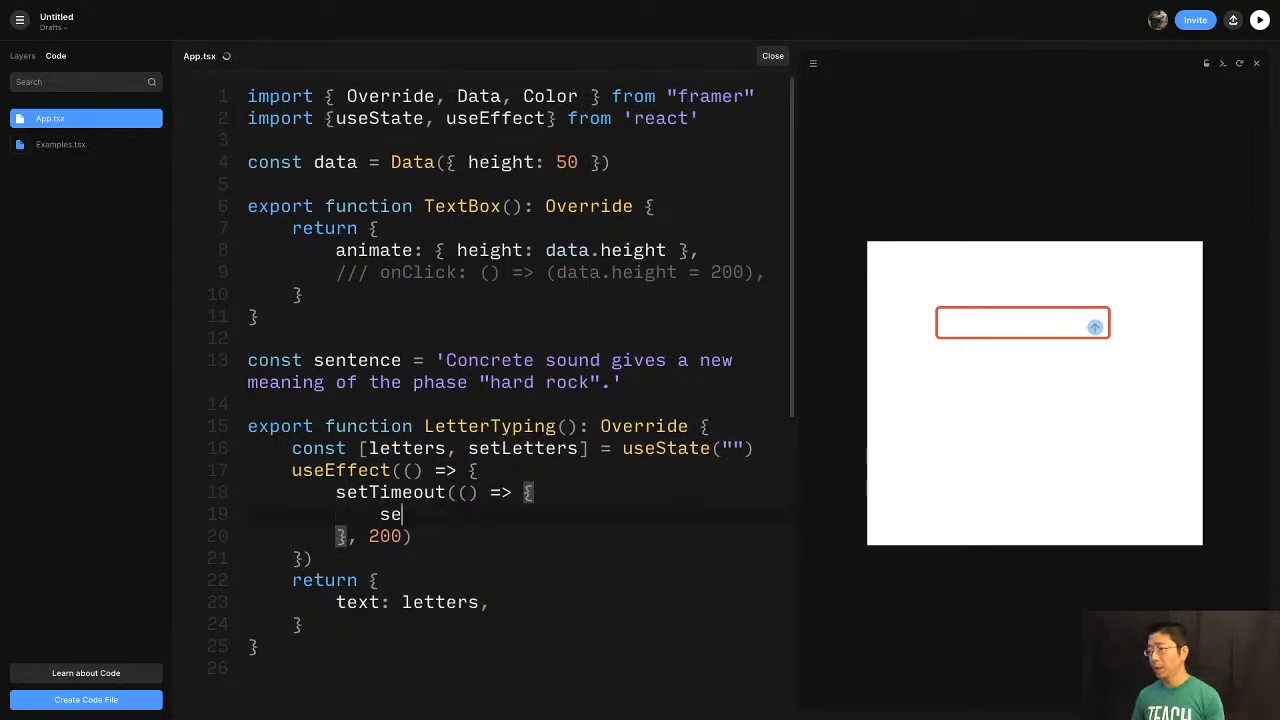
{"action": "type", "text": "tL"}
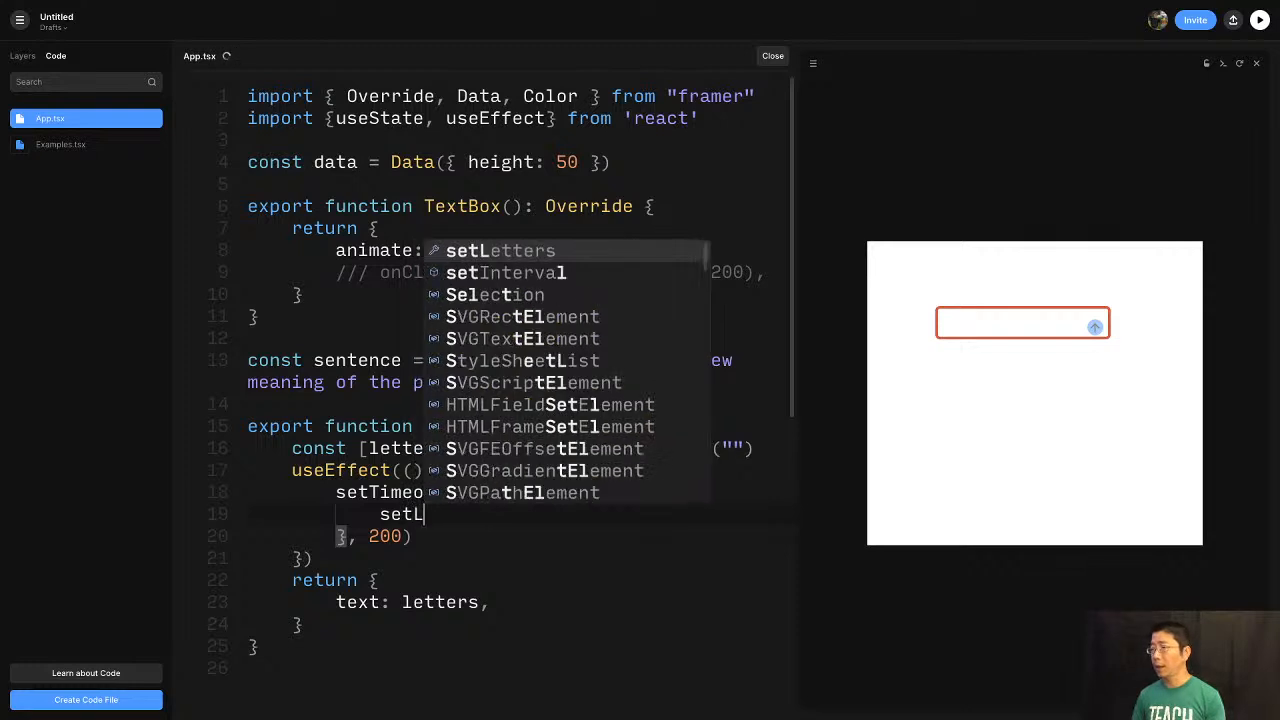
{"action": "key", "text": "Tab"}
{"action": "type", "text": "("}
{"action": "type", "text": "l"}
{"action": "type", "text": " => l"}
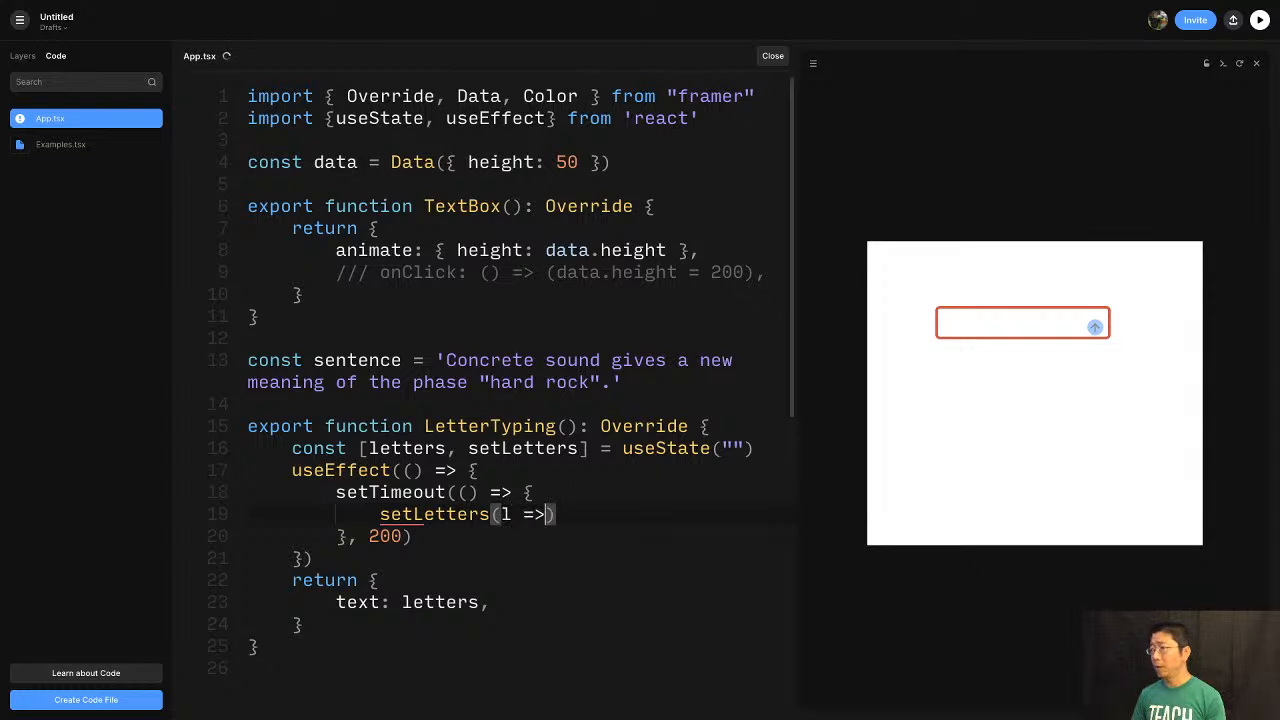
{"action": "type", "text": "+se"}
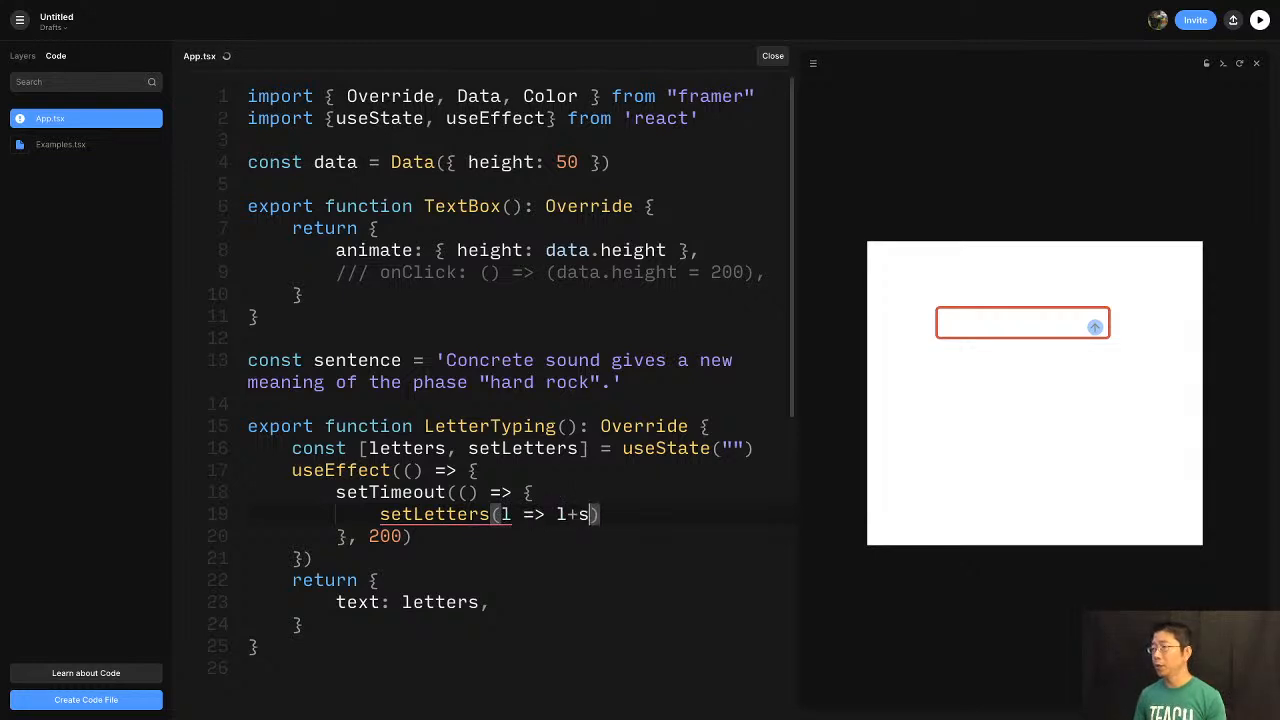
{"action": "type", "text": "n"}
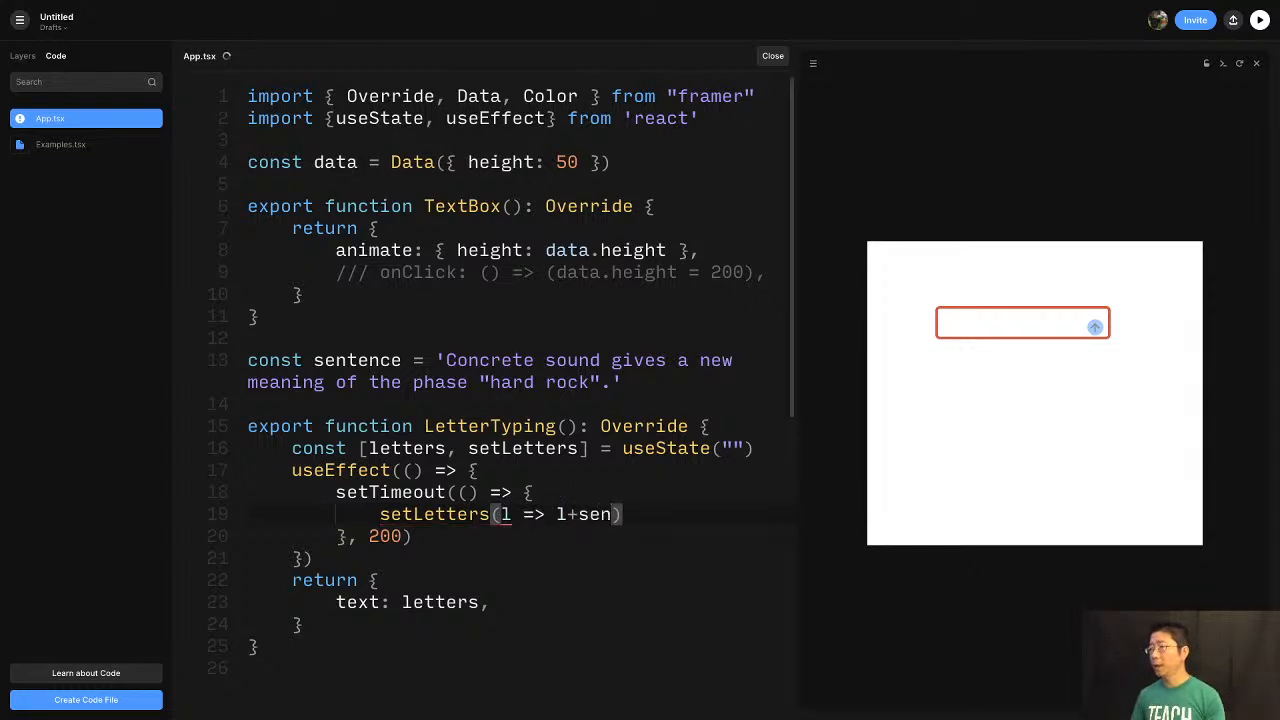
{"action": "type", "text": "tence[idx]"}
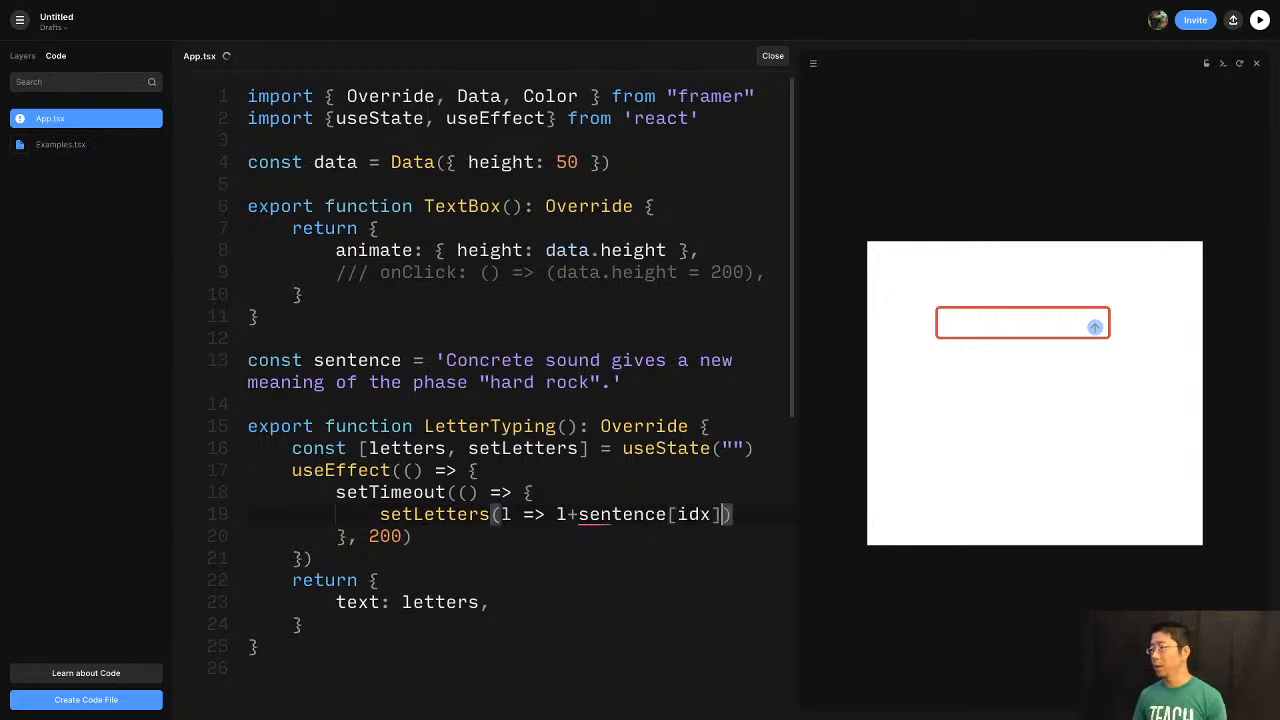
Declare const [idx, setIdx] = useState(0) on a new line below the letters state declaration.
{"action": "left_click", "coordinate": [762, 449]}
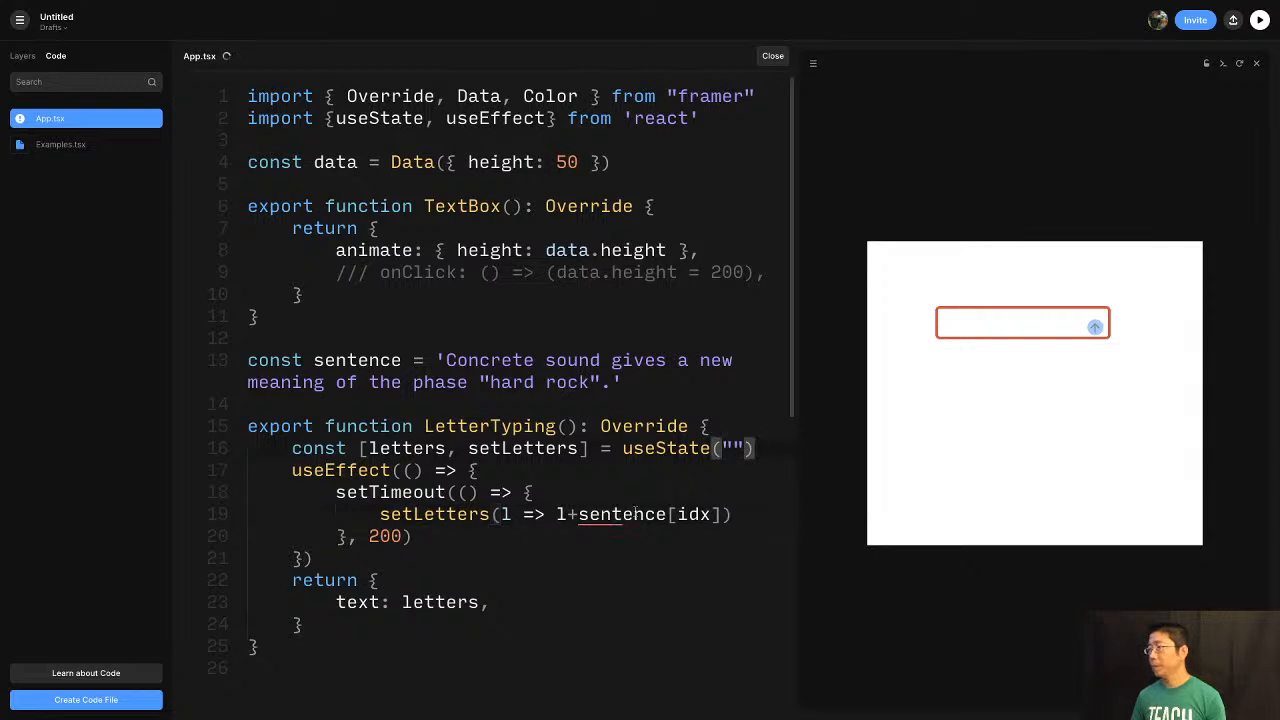
{"action": "scroll", "coordinate": [635, 511], "scroll_direction": "down", "scroll_amount": 2}
{"action": "key", "text": "Return"}
{"action": "type", "text": "const ["}
{"action": "type", "text": "idx,"}
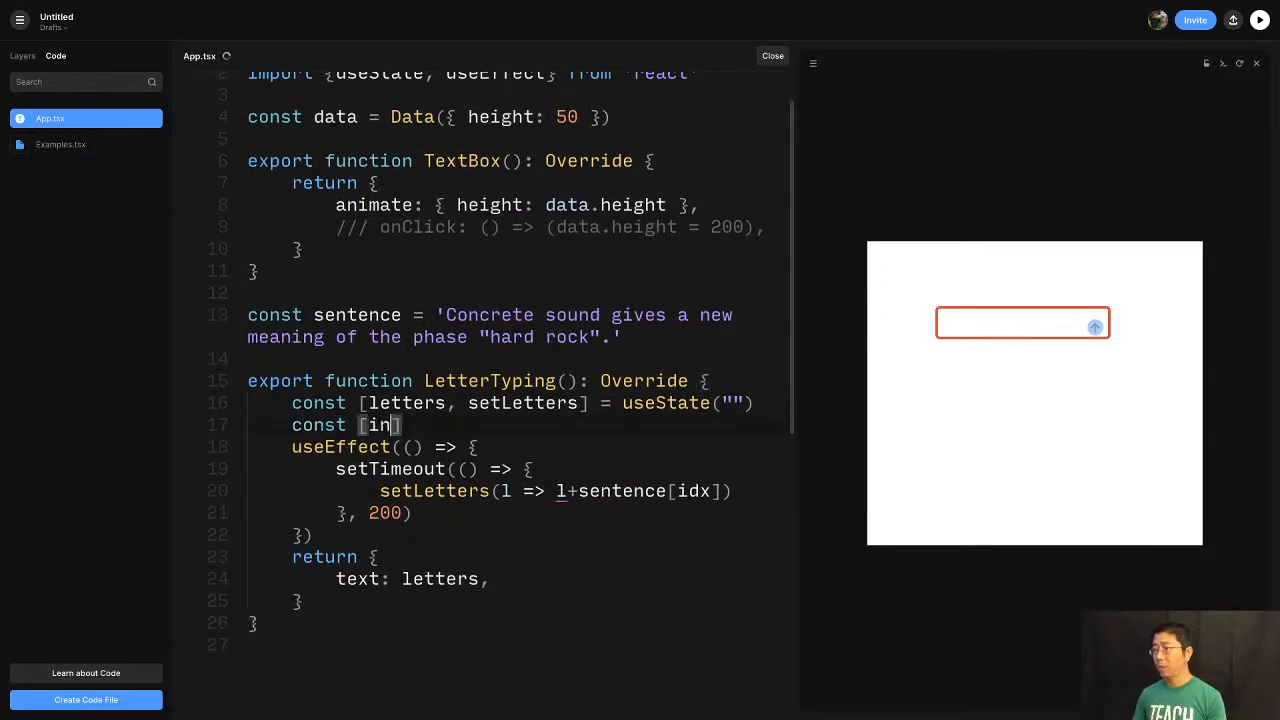
{"action": "key", "text": "BackSpace"}
{"action": "key", "text": "BackSpace"}
{"action": "key", "text": "BackSpace"}
{"action": "key", "text": "BackSpace"}
{"action": "key", "text": "BackSpace"}
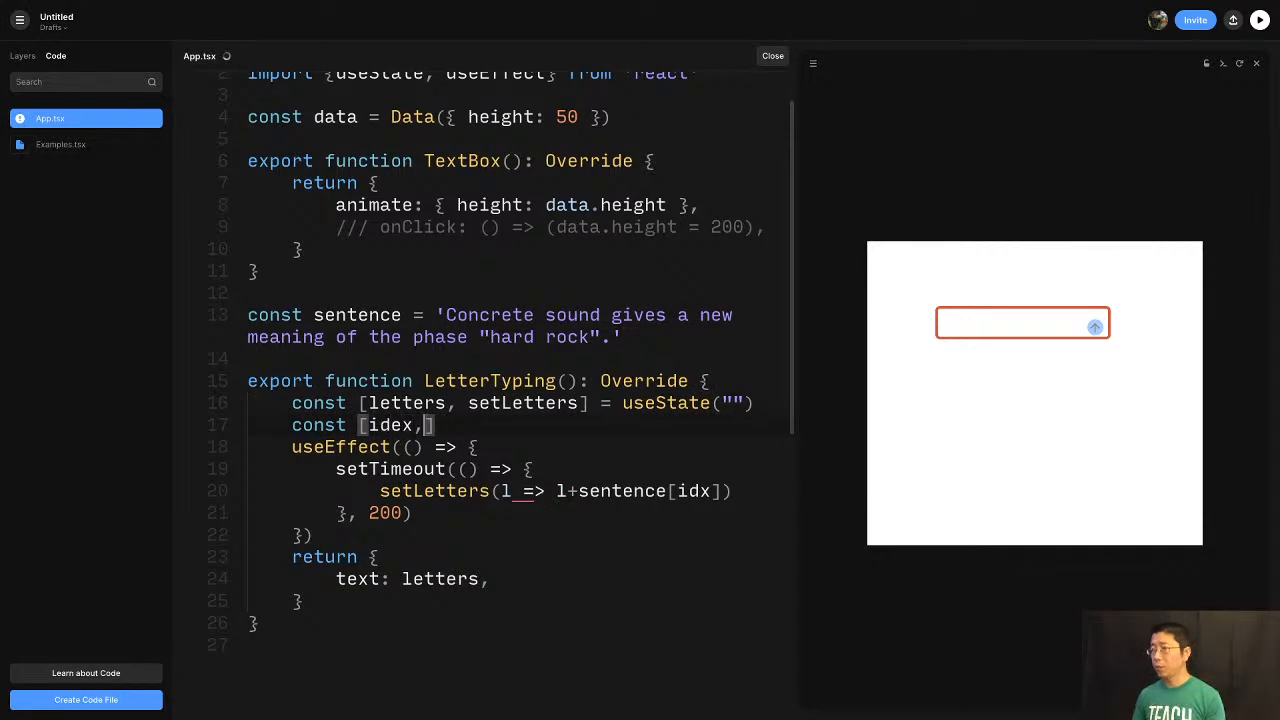
{"action": "type", "text": "idx, set"}
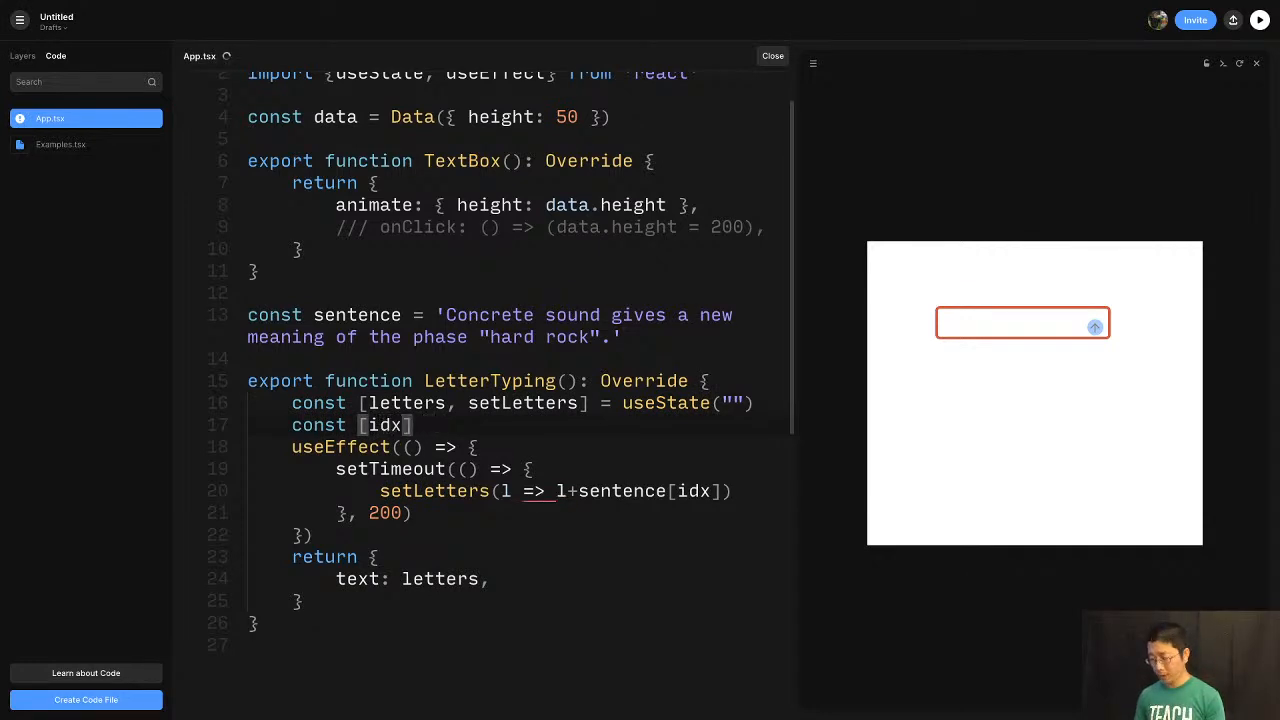
{"action": "type", "text": "Idx] = "}
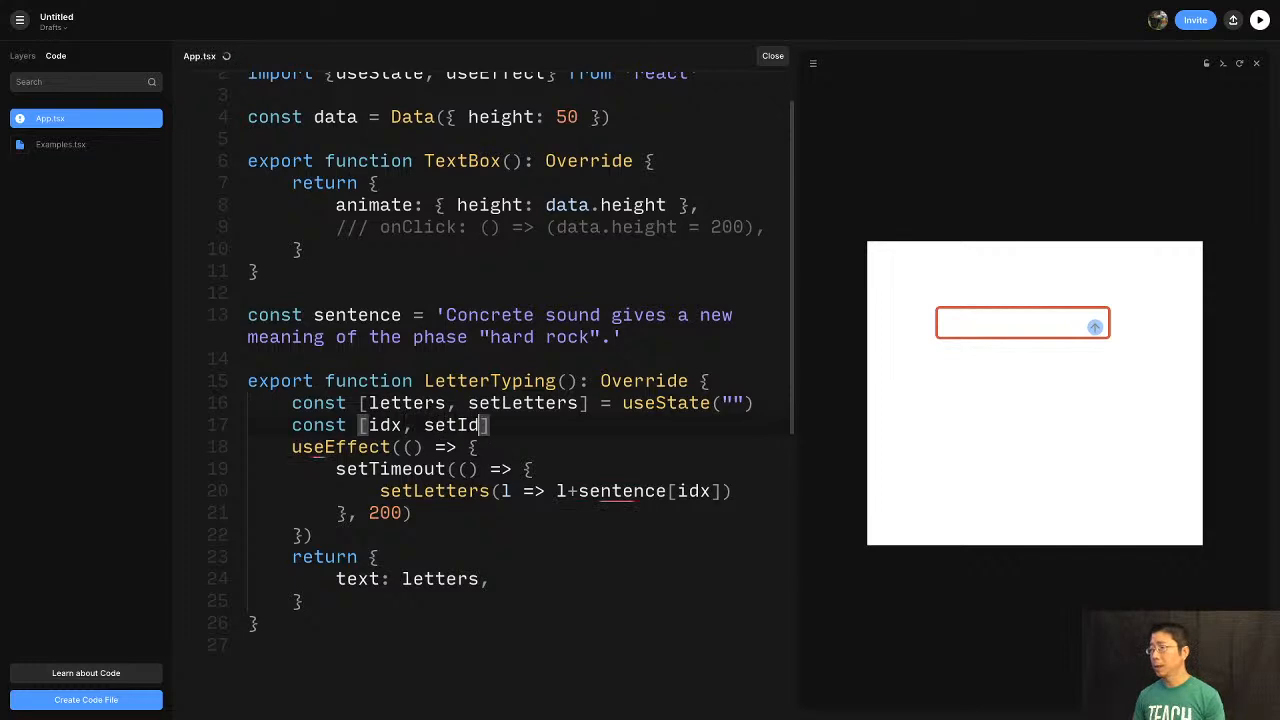
{"action": "type", "text": "use"}
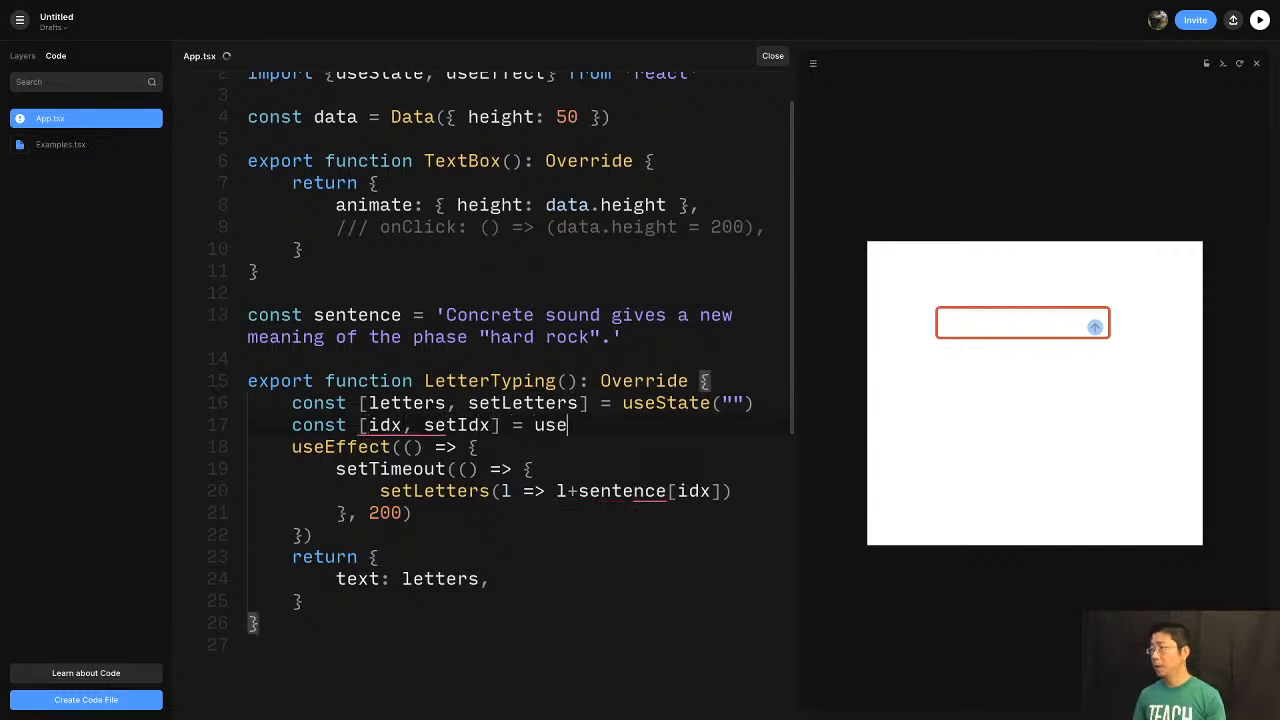
{"action": "type", "text": "State(0"}
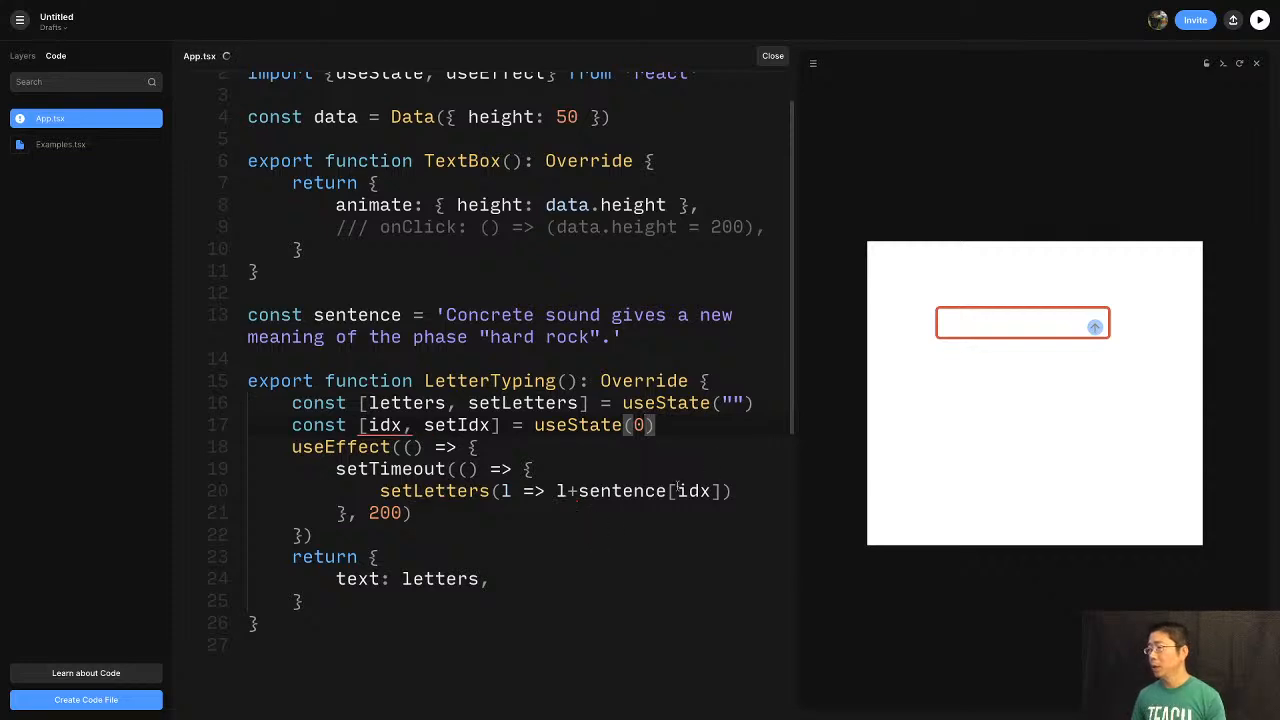
Add setIdx(i => i+1) on a new line below the setLetters call.
{"action": "left_click", "coordinate": [755, 490]}
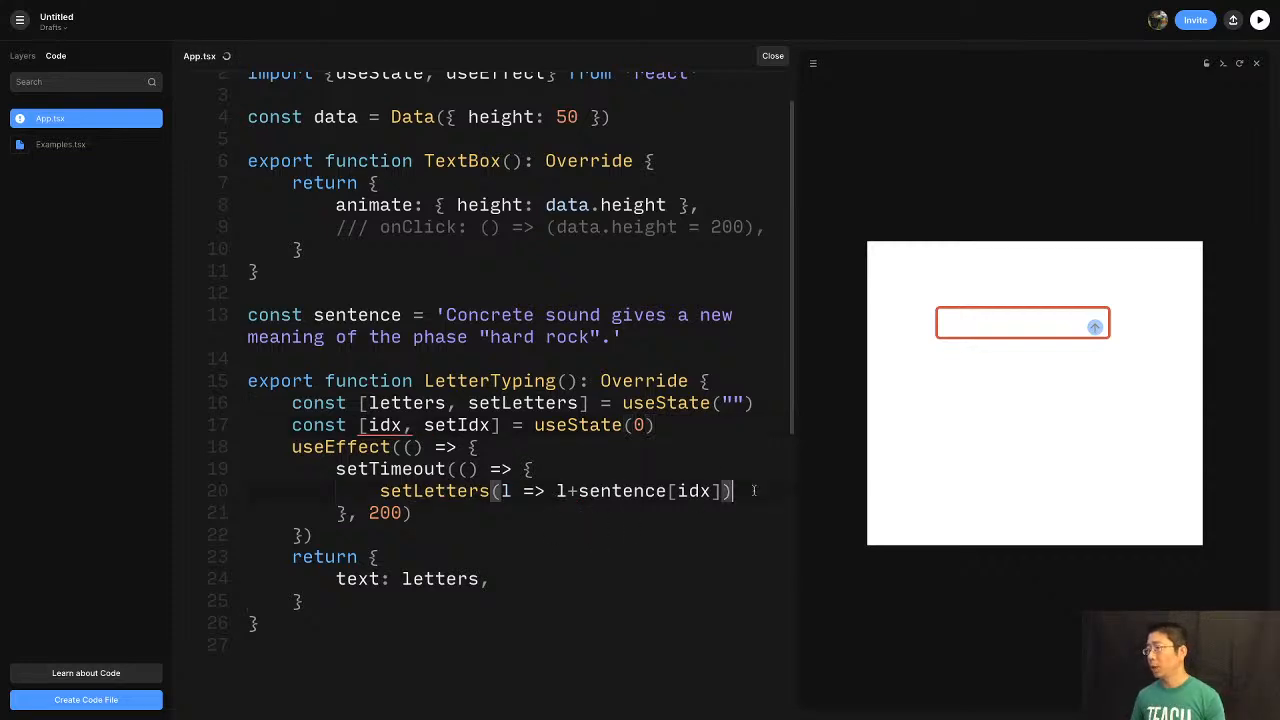
{"action": "key", "text": "Return"}
{"action": "type", "text": "set"}
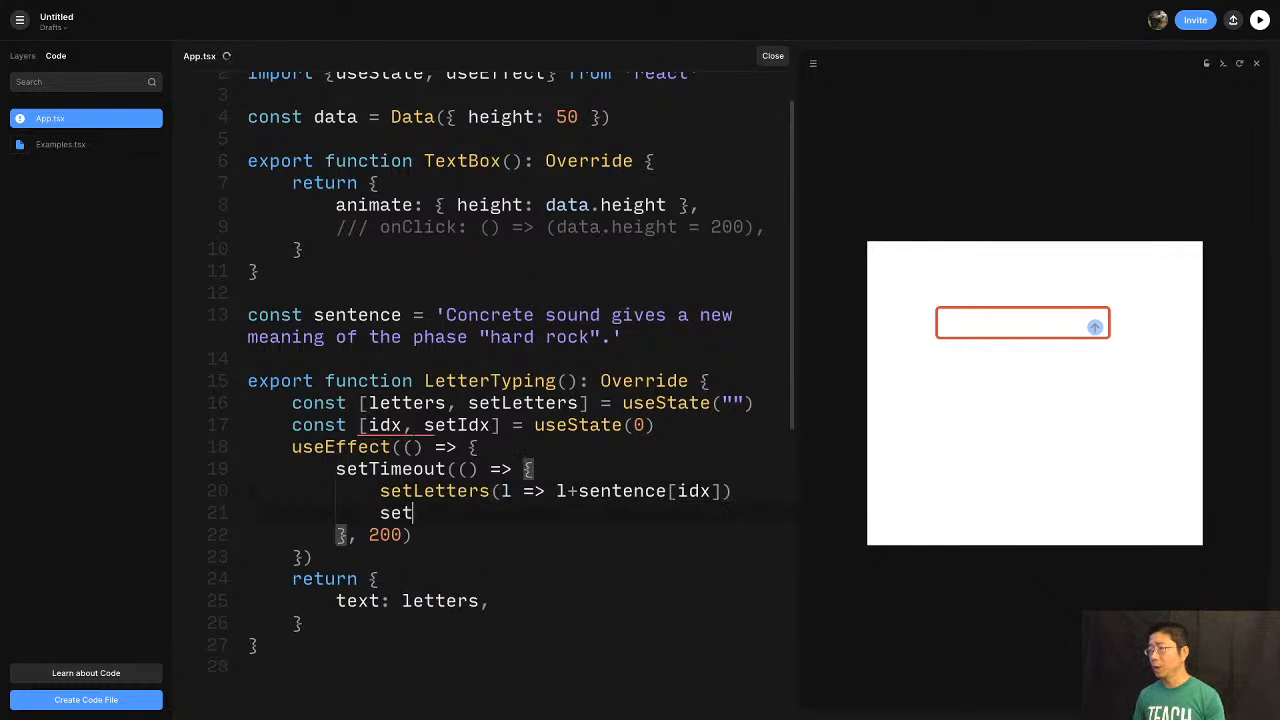
{"action": "type", "text": "Idx"}
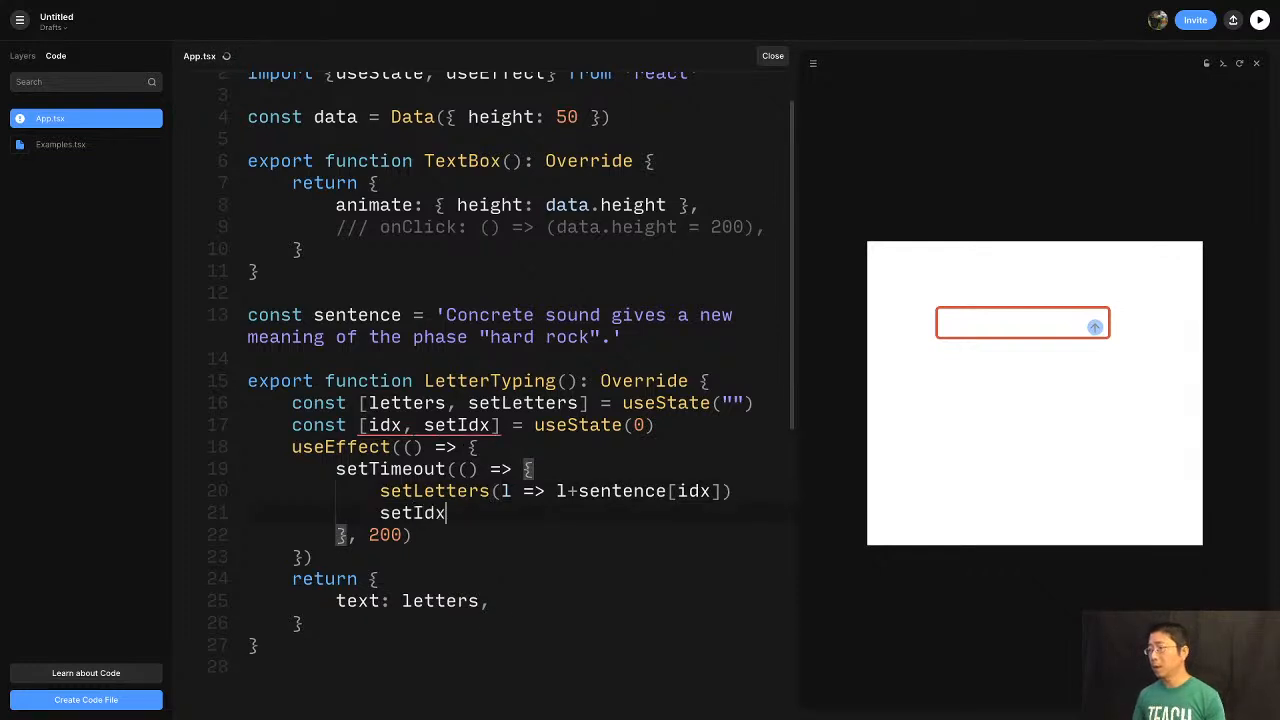
{"action": "type", "text": "(i =>"}
{"action": "key", "text": "BackSpace"}
{"action": "key", "text": "BackSpace"}
{"action": "key", "text": "BackSpace"}
{"action": "type", "text": "=> i"}
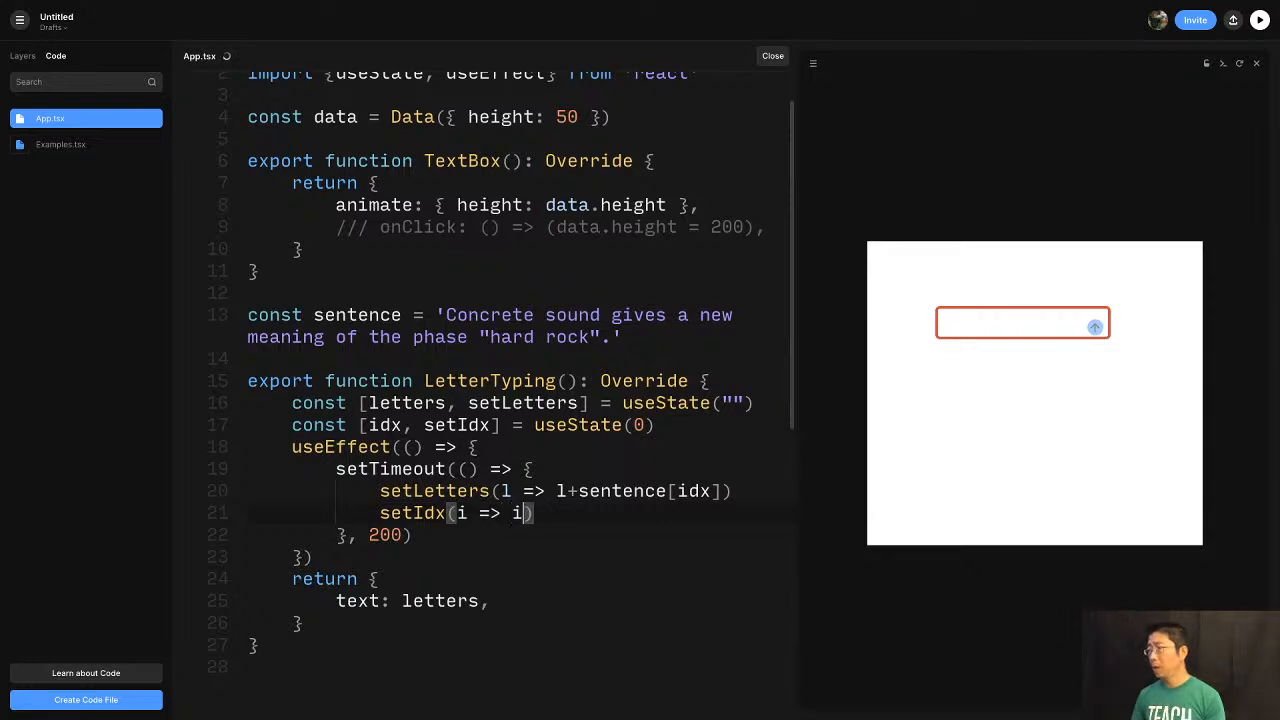
{"action": "type", "text": "+1"}
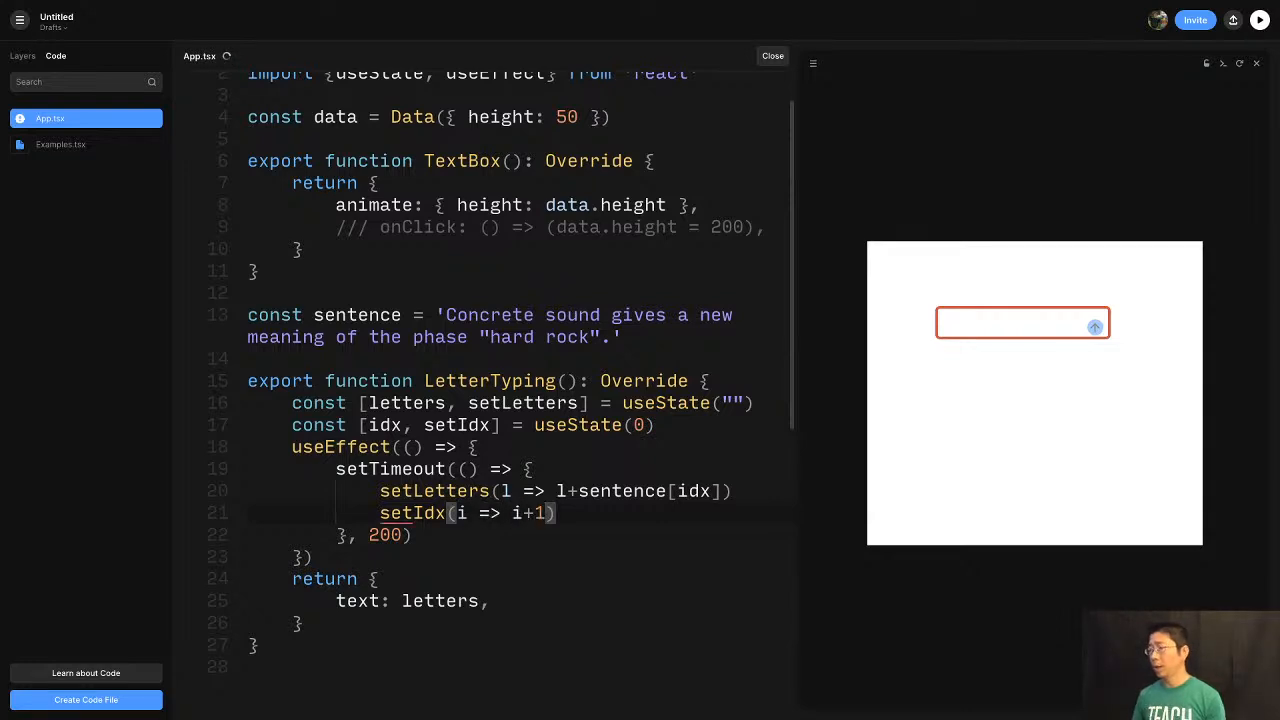
Add [idx] as the dependency array of the useEffect call and save App.tsx.
{"action": "left_click", "coordinate": [315, 558]}
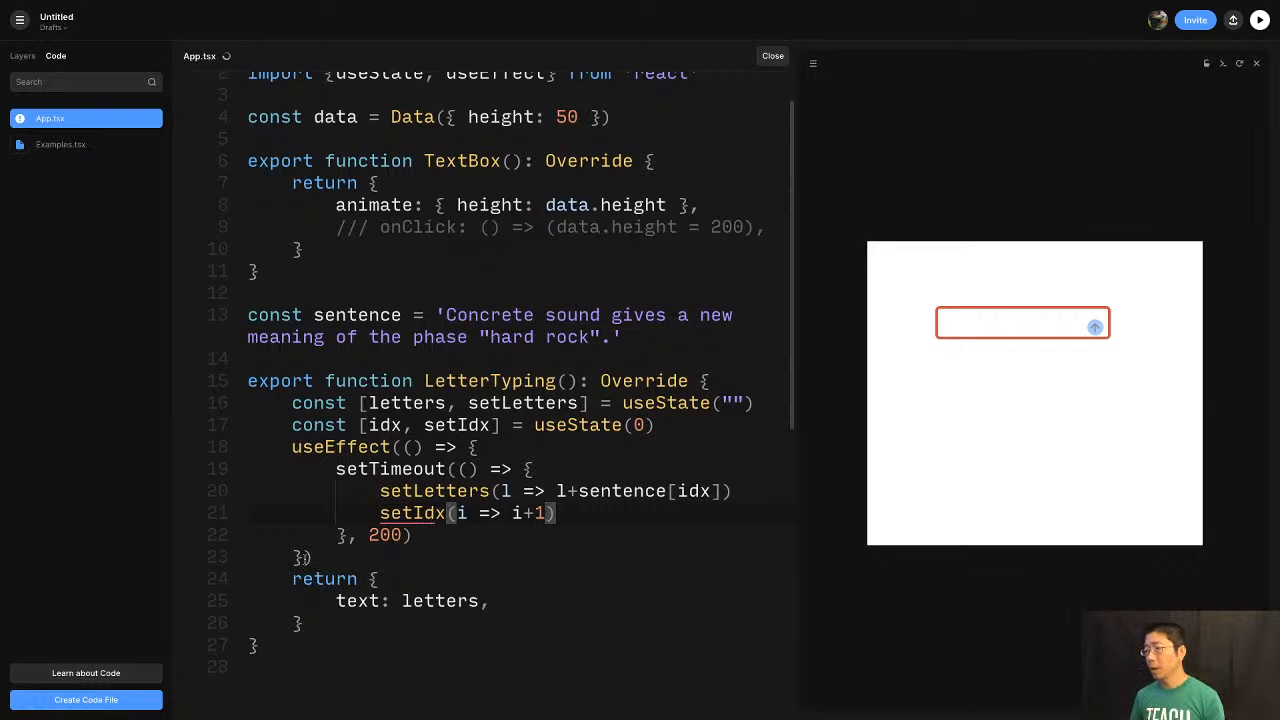
{"action": "type", "text": ", [idx]"}
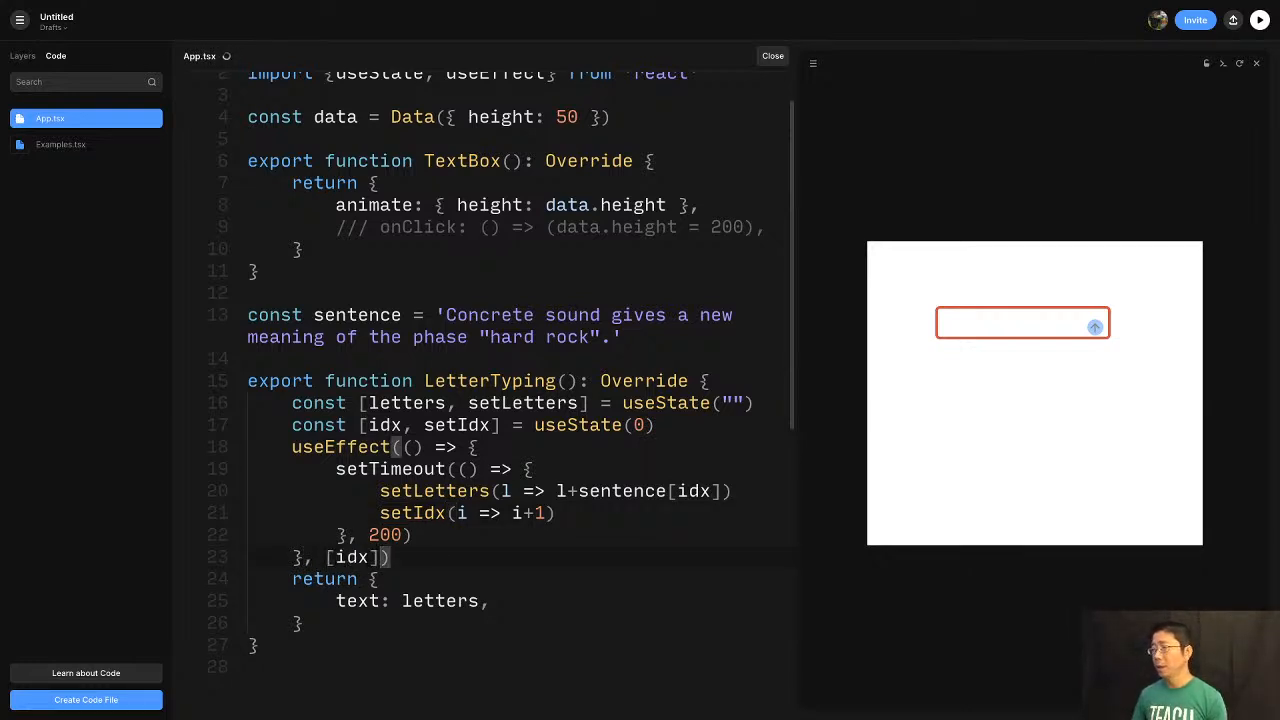
{"action": "key", "text": "super+s"}
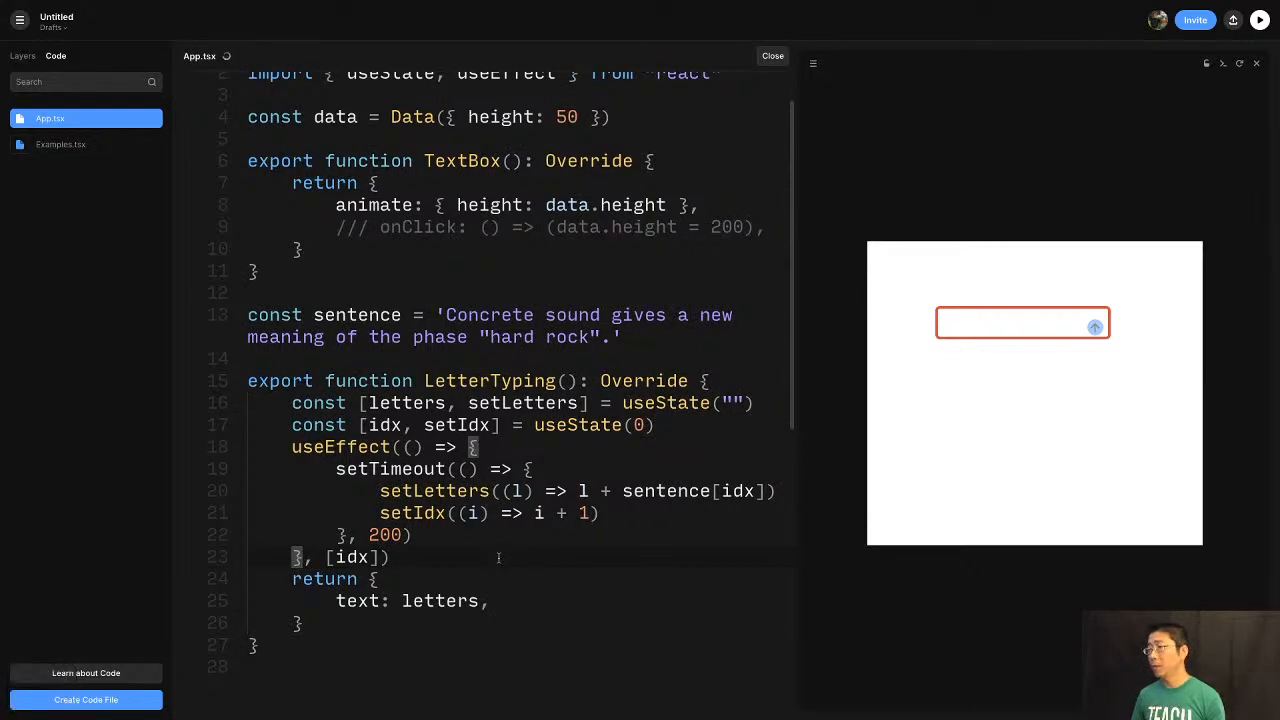
{"action": "left_click", "coordinate": [498, 558]}
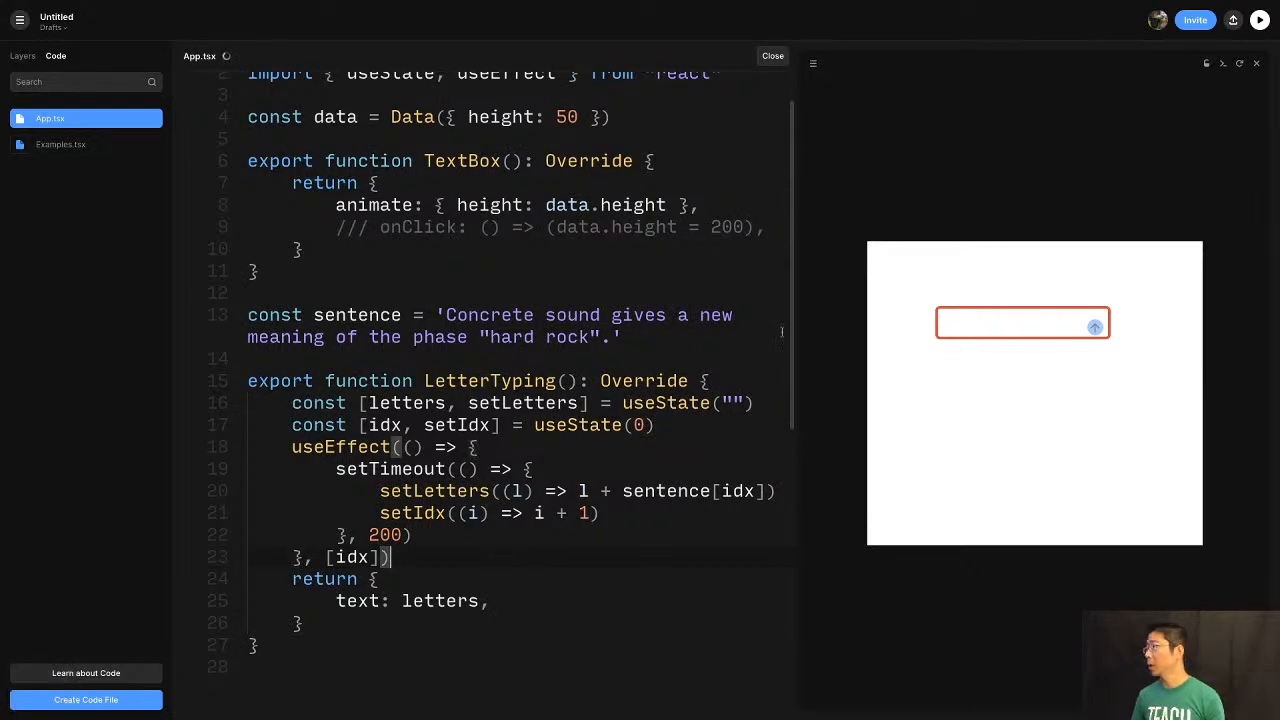
Reload the preview to test the letter-by-letter typing of the sentence.
{"action": "left_click", "coordinate": [1239, 65]}
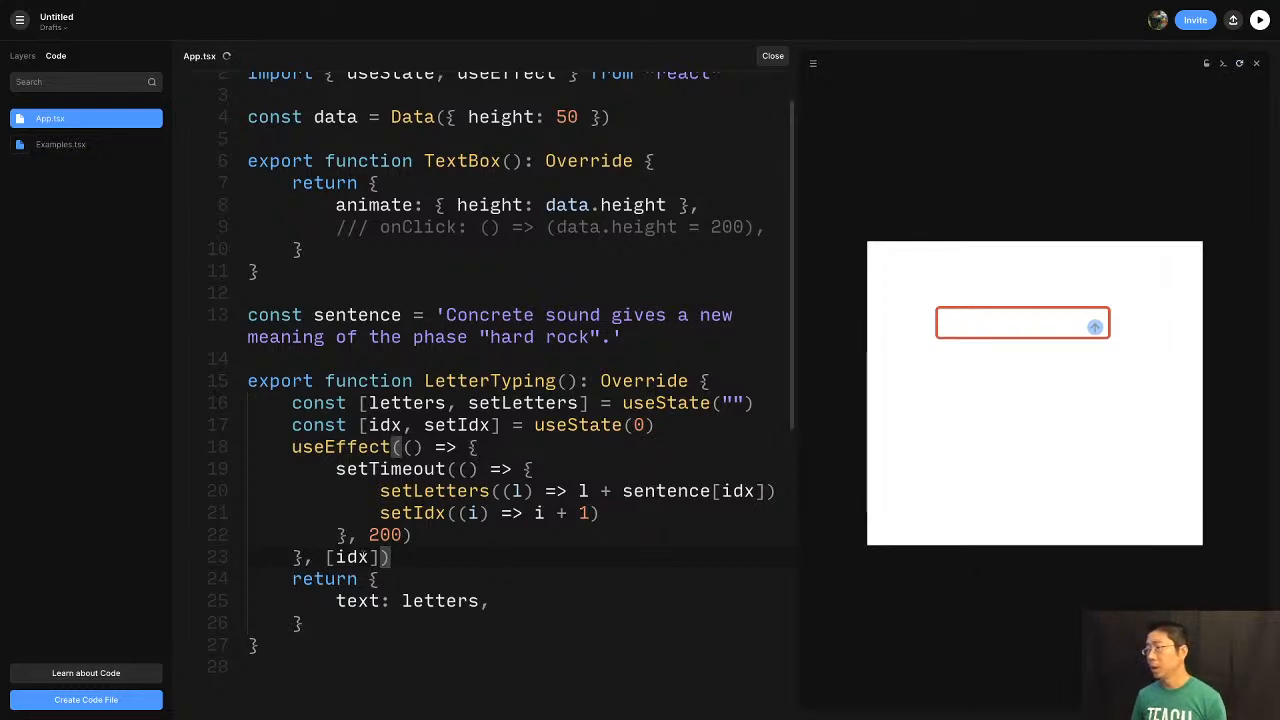
{"action": "left_click", "coordinate": [530, 535]}
{"action": "scroll", "coordinate": [520, 540], "scroll_direction": "down", "scroll_amount": 1}
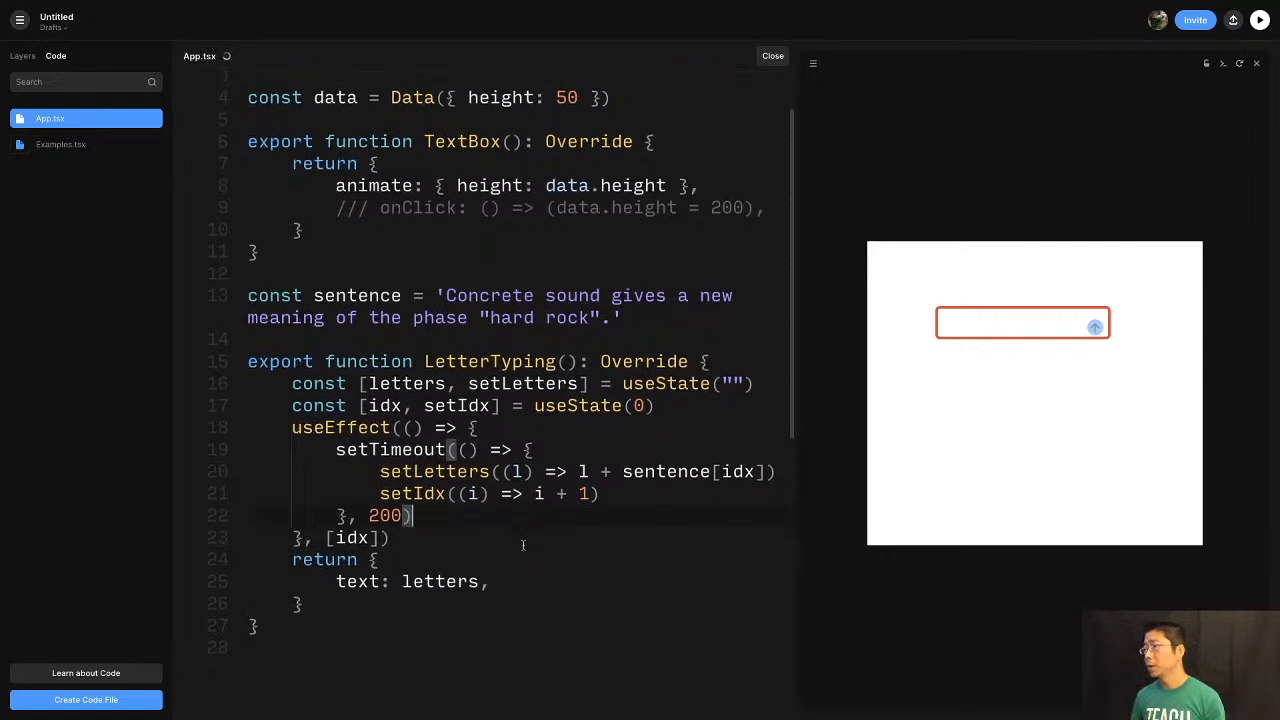
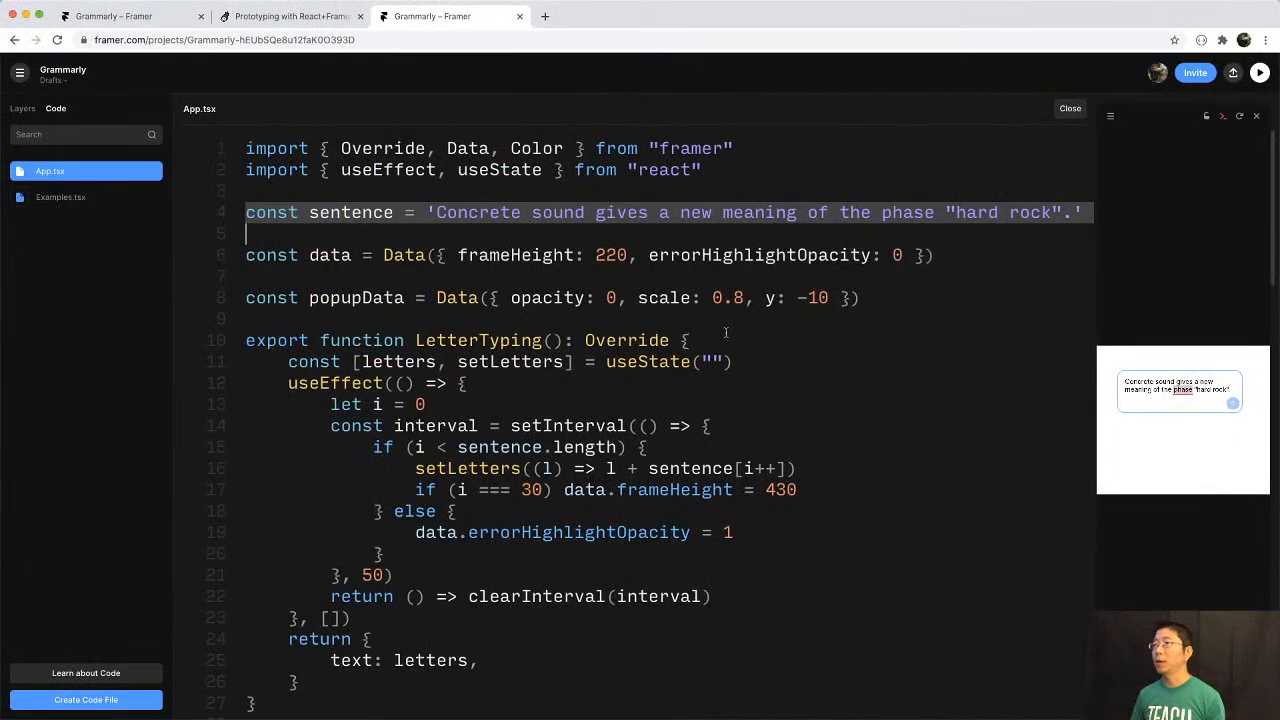
Switch to the shared Grammarly prototype in the browser and reload it to review its typing animation.
{"action": "left_click", "coordinate": [107, 18]}
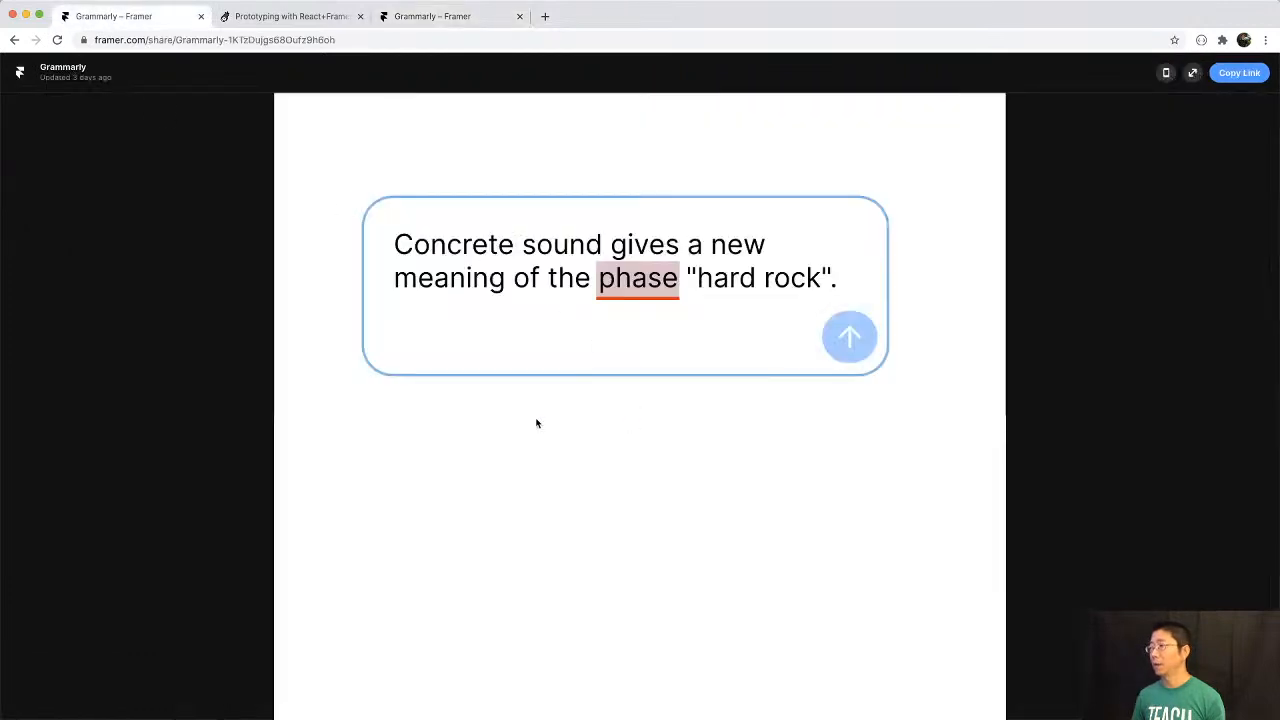
{"action": "key", "text": "super+r"}
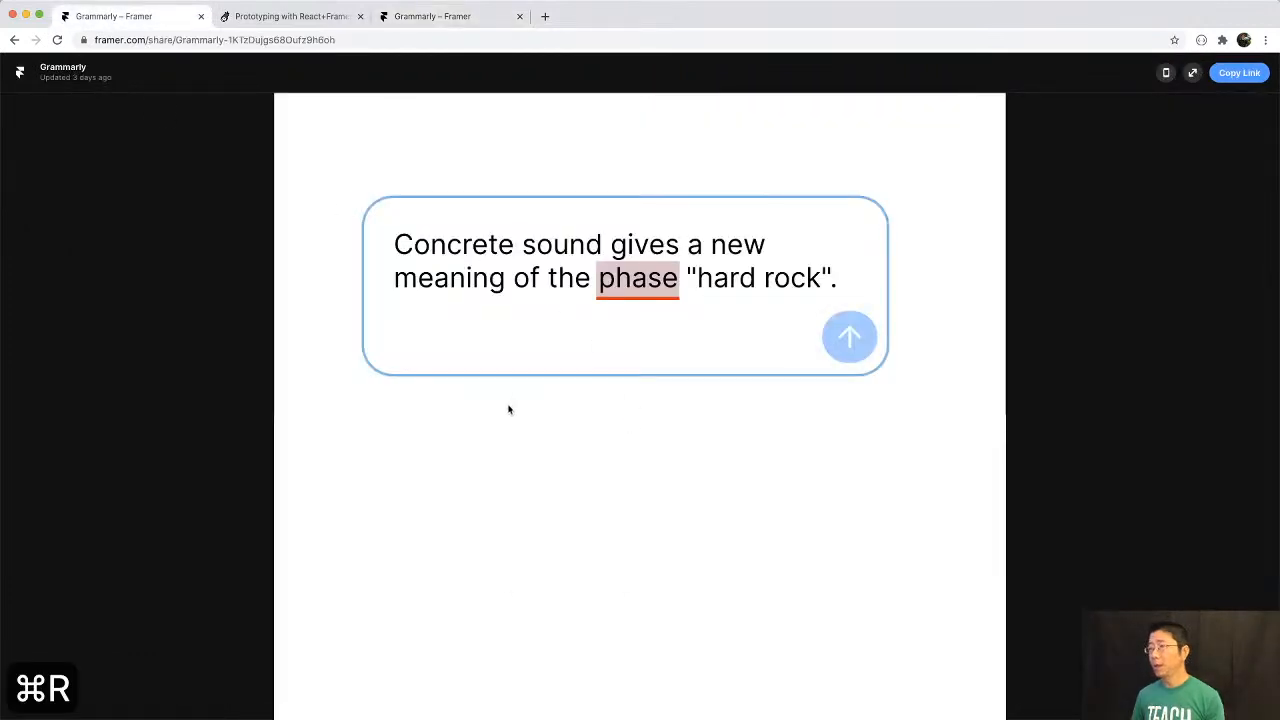
{"action": "right_click", "coordinate": [508, 409]}
{"action": "left_click", "coordinate": [554, 434]}
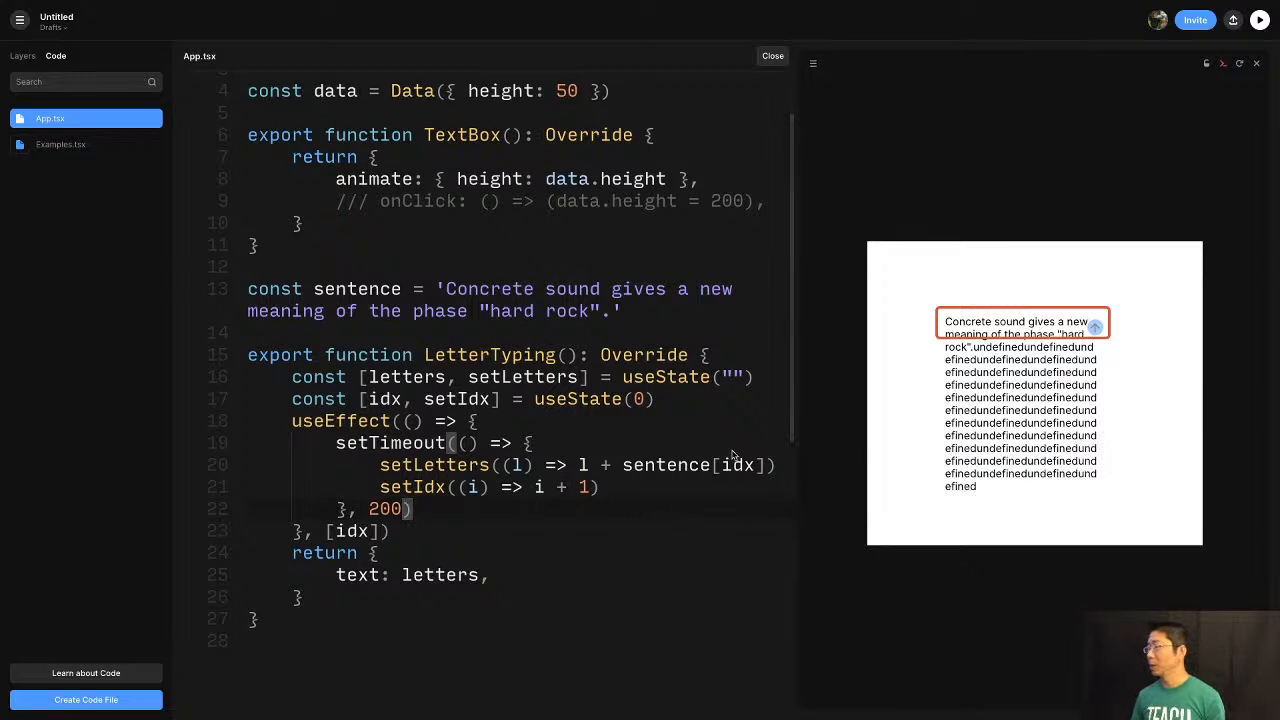
Insert the condition i<sentence.length-1? before i + 1 in the setIdx callback.
{"action": "left_click", "coordinate": [538, 487]}
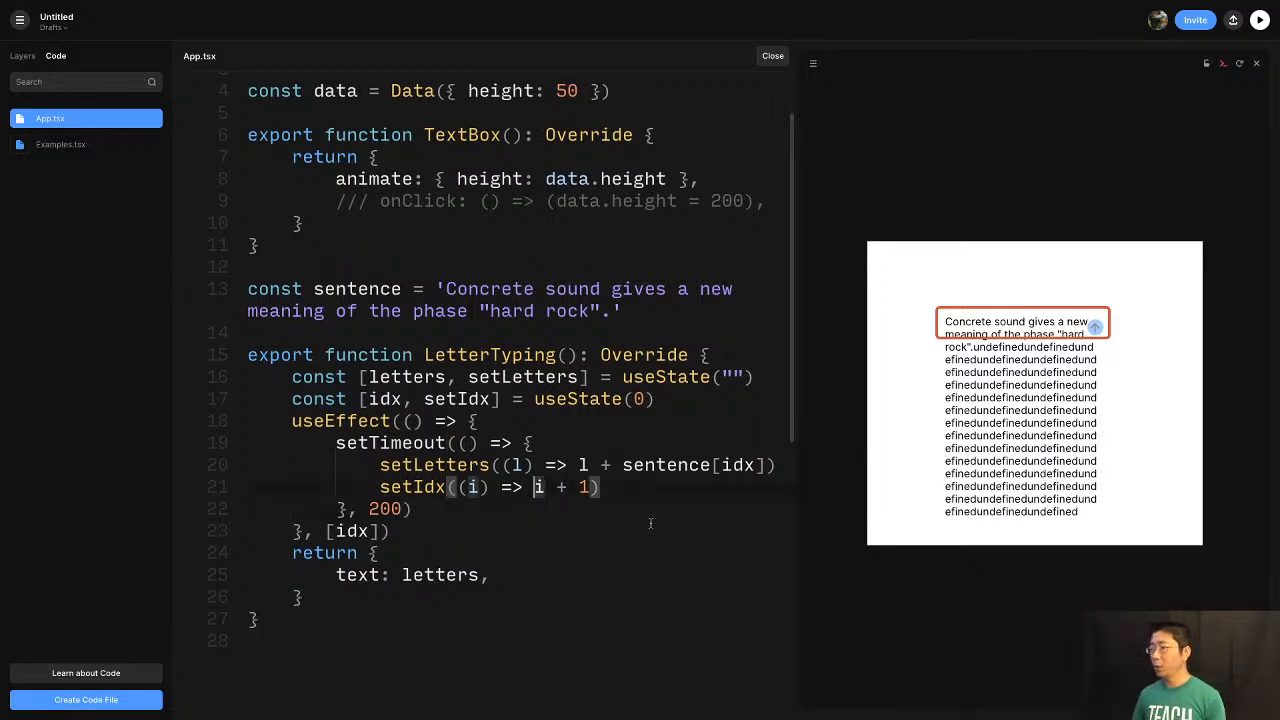
{"action": "type", "text": "id"}
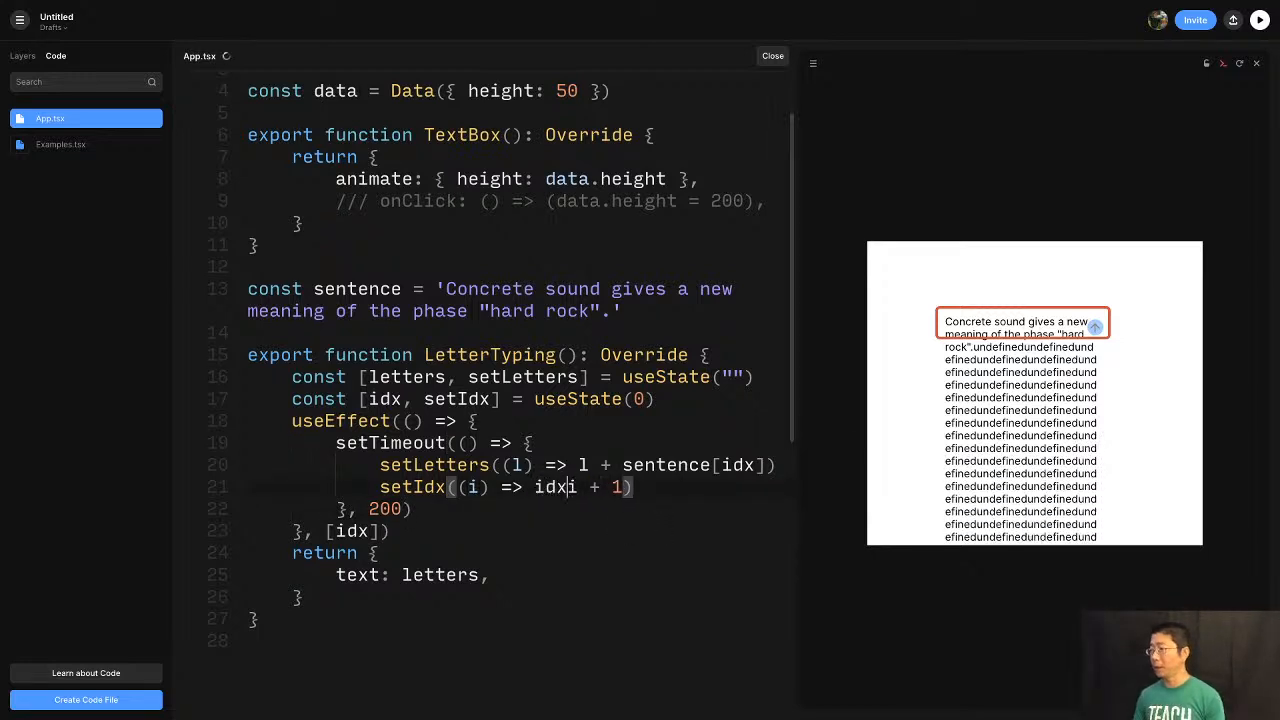
{"action": "key", "text": "BackSpace"}
{"action": "type", "text": "i"}
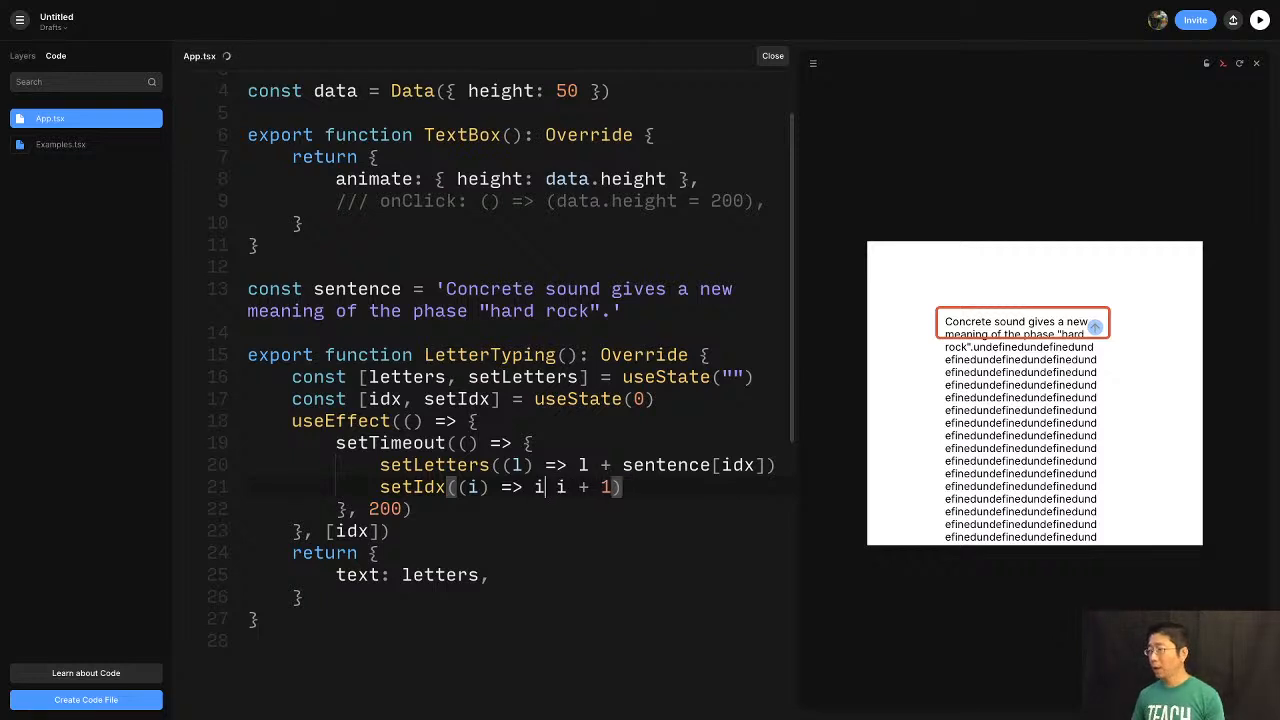
{"action": "type", "text": "<"}
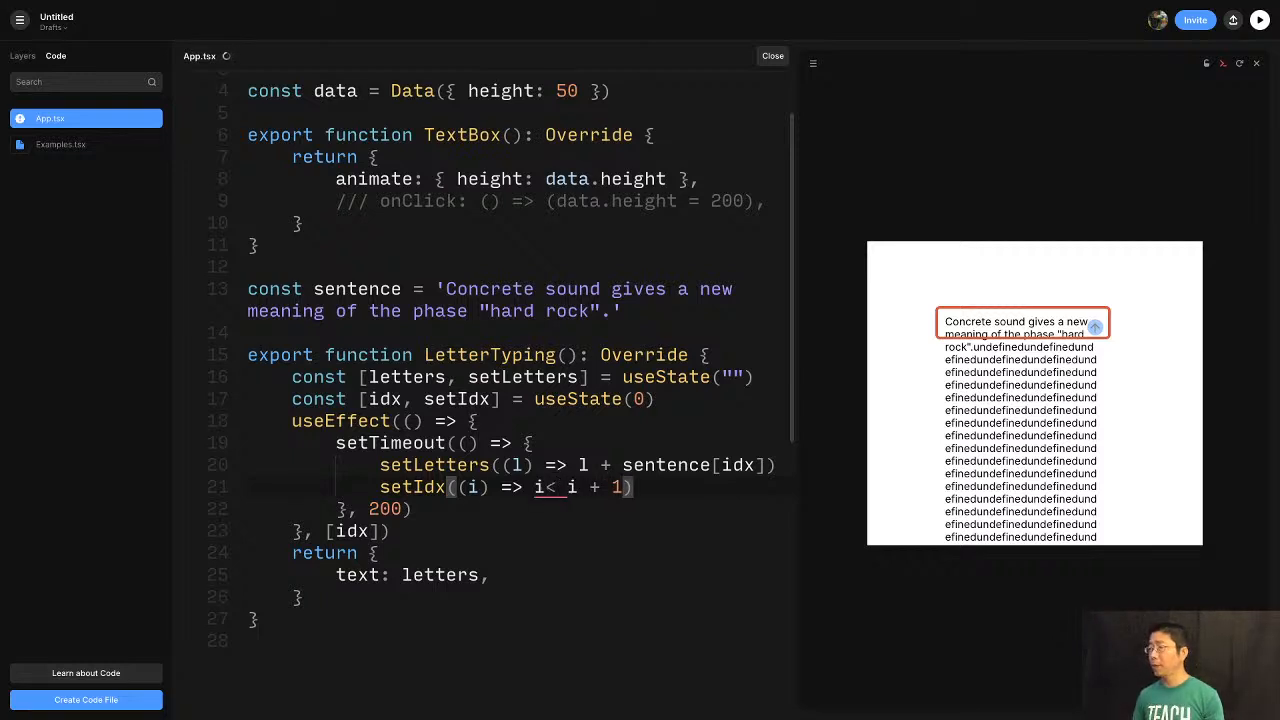
{"action": "type", "text": "s"}
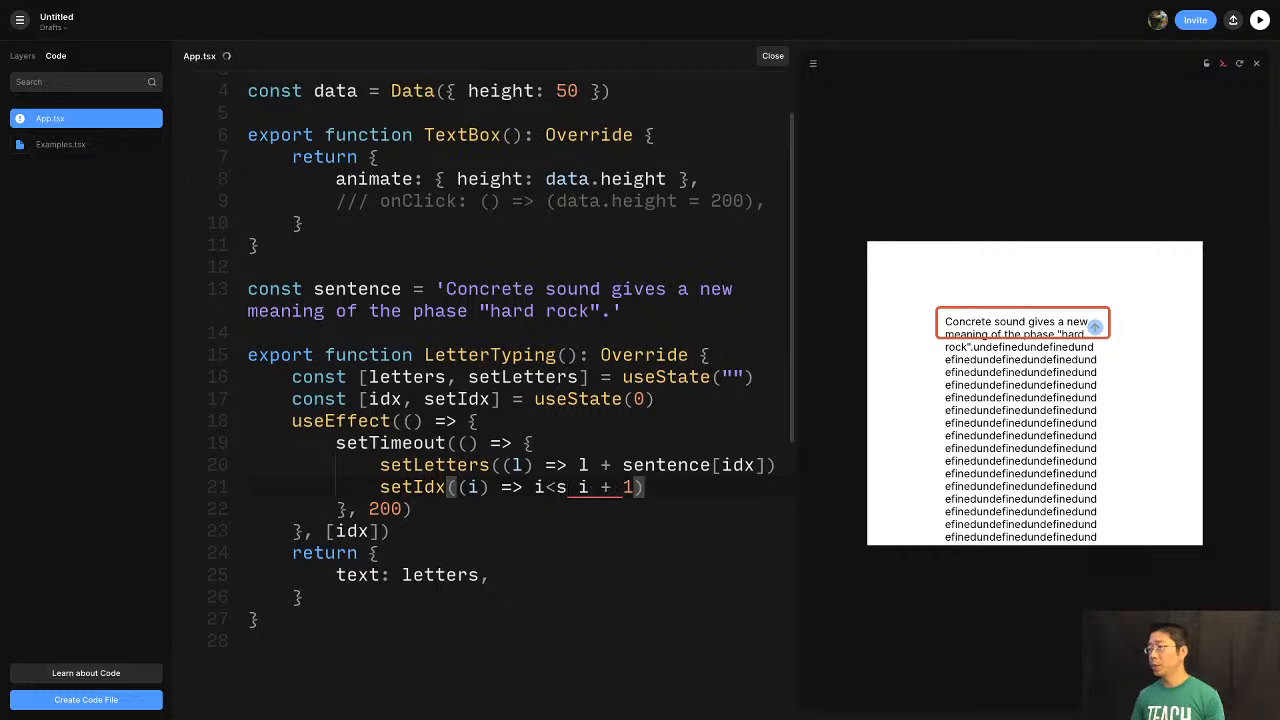
{"action": "type", "text": "ente"}
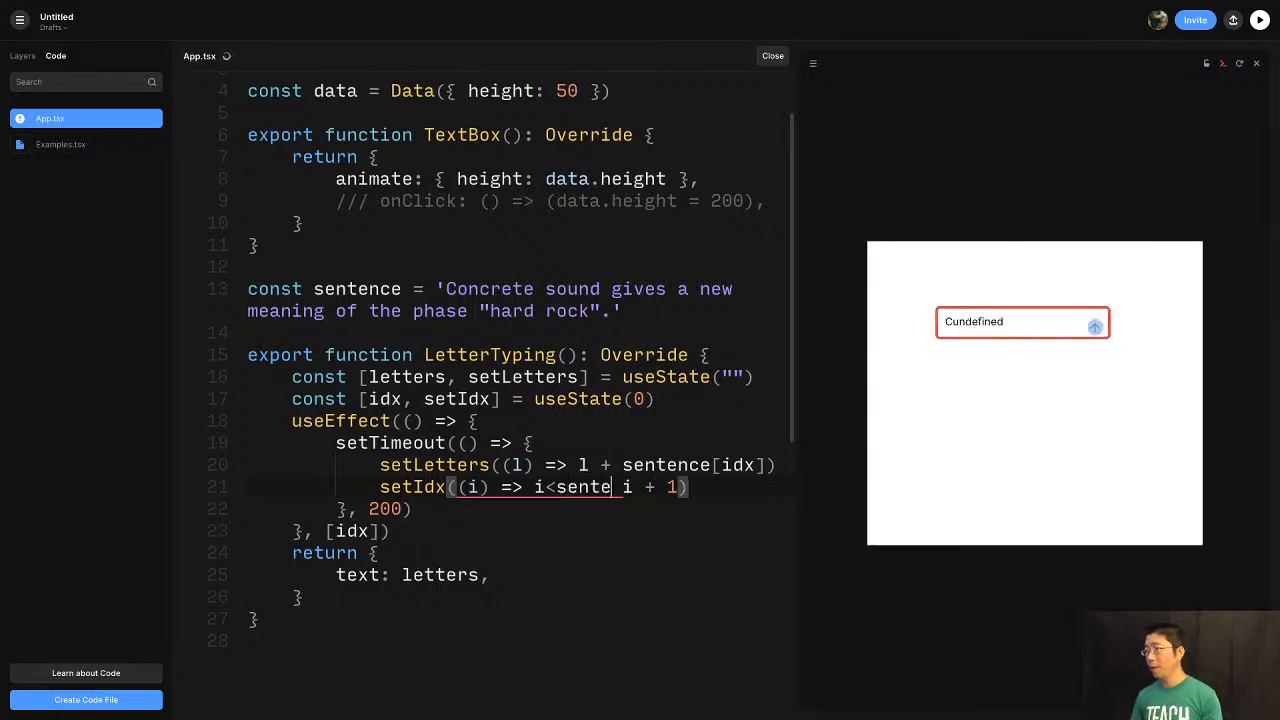
{"action": "type", "text": "n"}
{"action": "type", "text": "ce.lenght"}
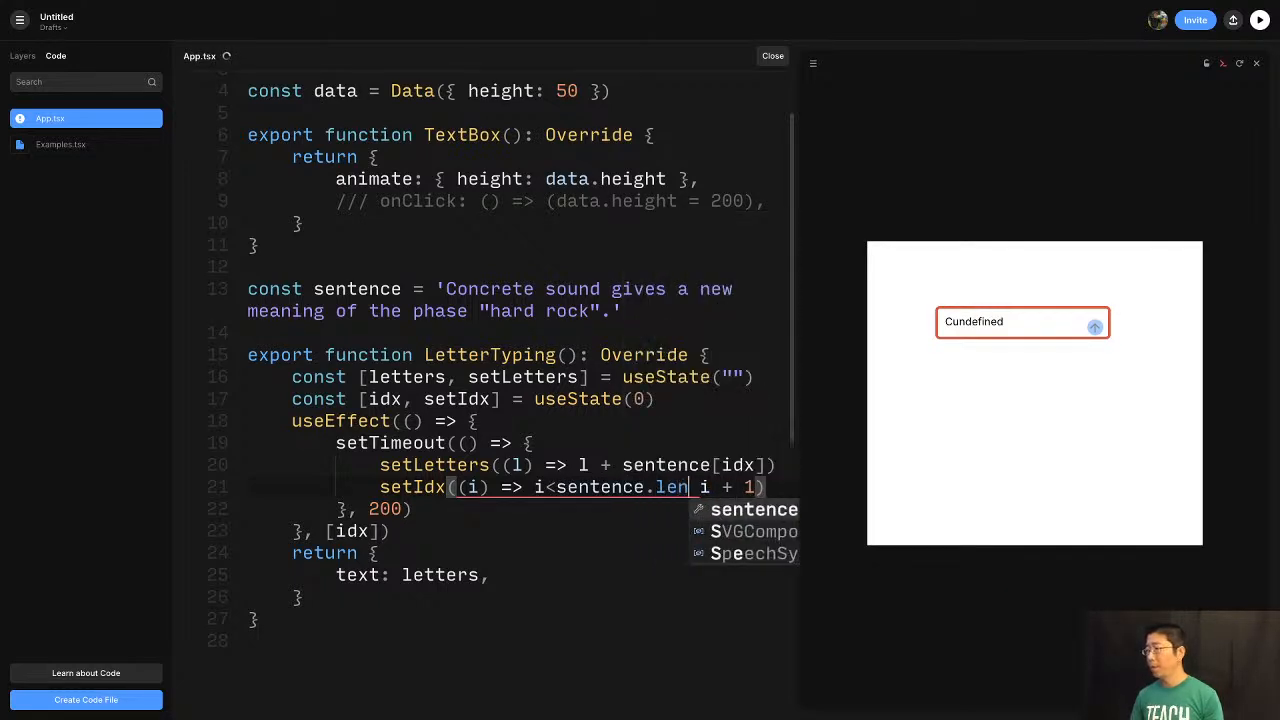
{"action": "key", "text": "BackSpace"}
{"action": "key", "text": "BackSpace"}
{"action": "type", "text": "th"}
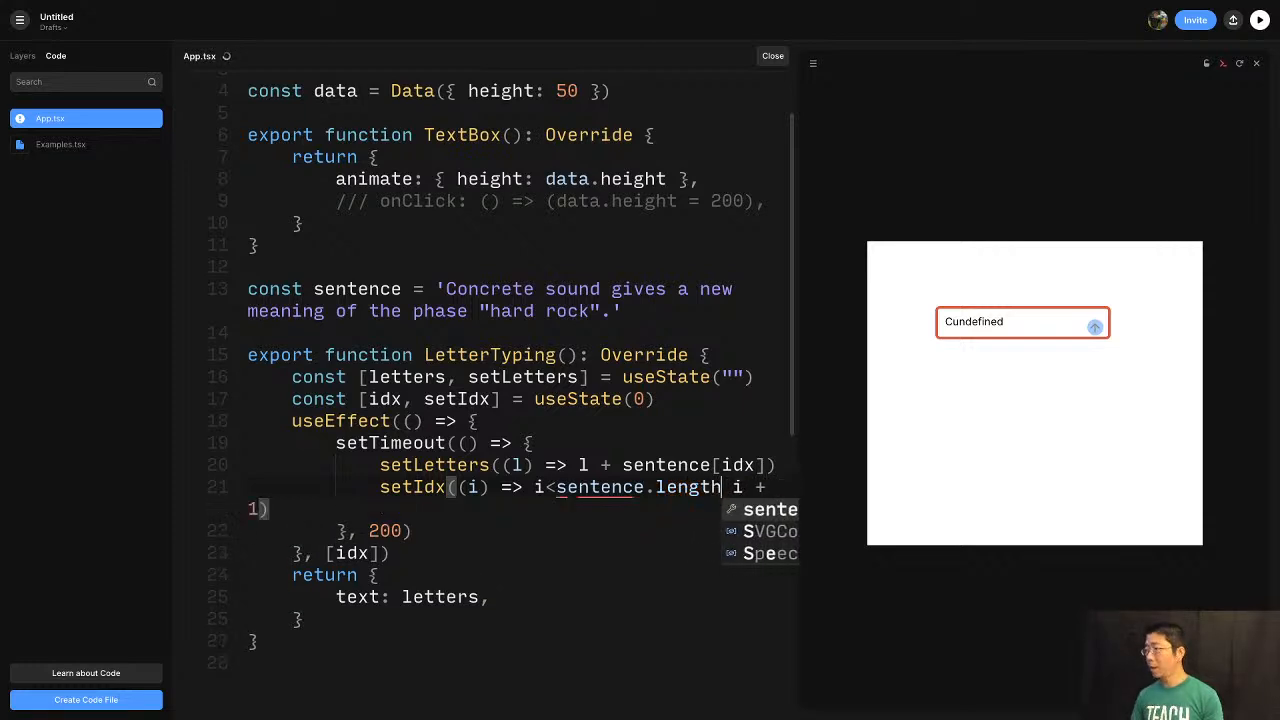
{"action": "type", "text": "-1"}
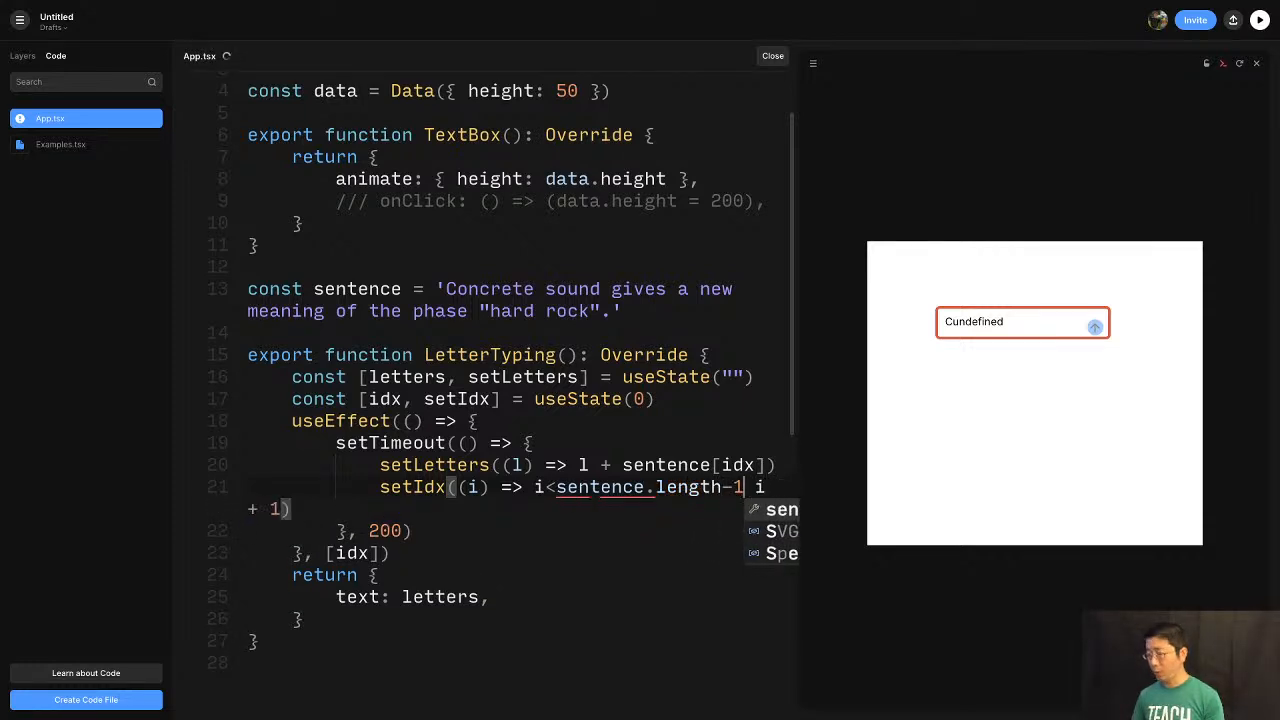
{"action": "type", "text": "?"}
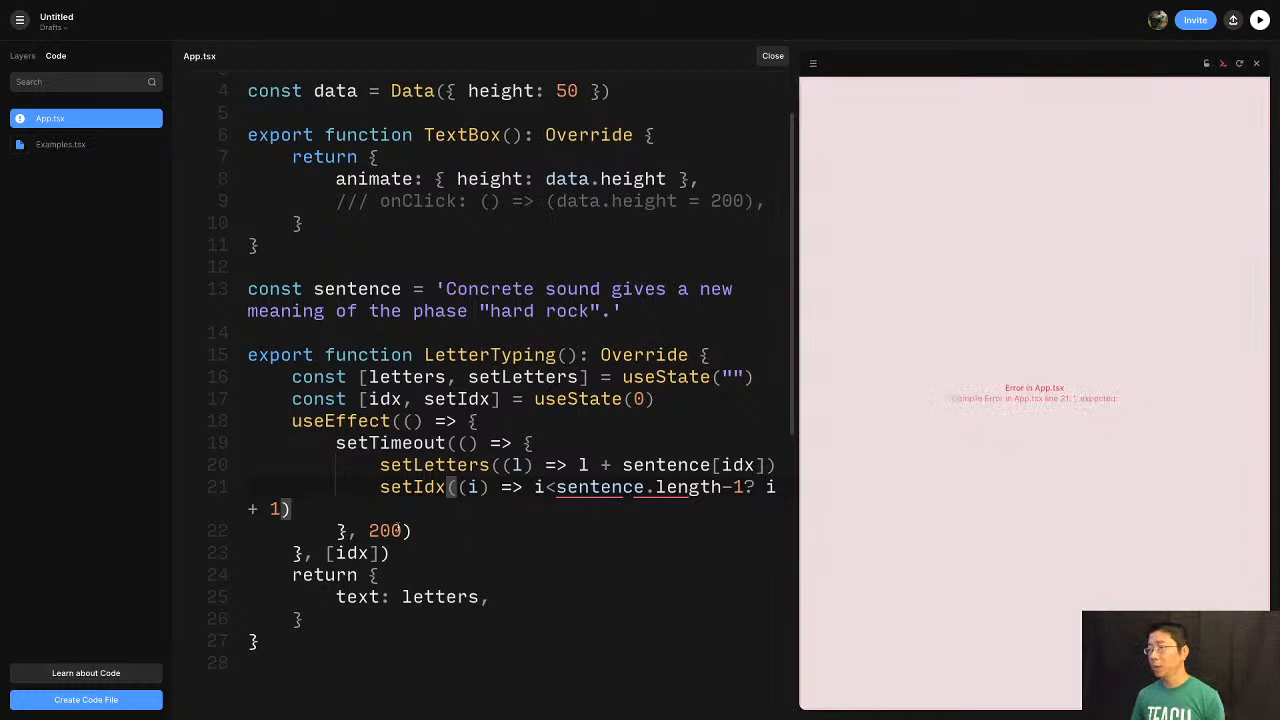
Complete the setIdx ternary with :i after i + 1, save App.tsx and reload the preview.
{"action": "left_click", "coordinate": [281, 509]}
{"action": "type", "text": ":i"}
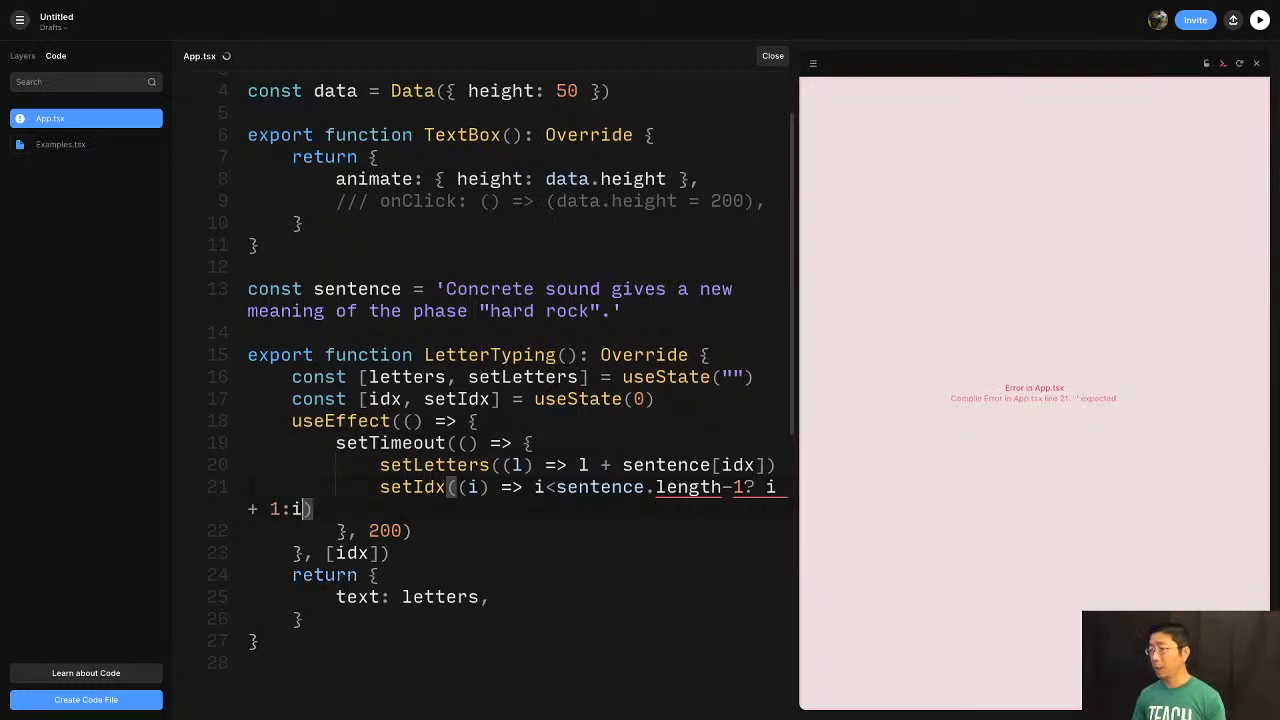
{"action": "key", "text": "super+s"}
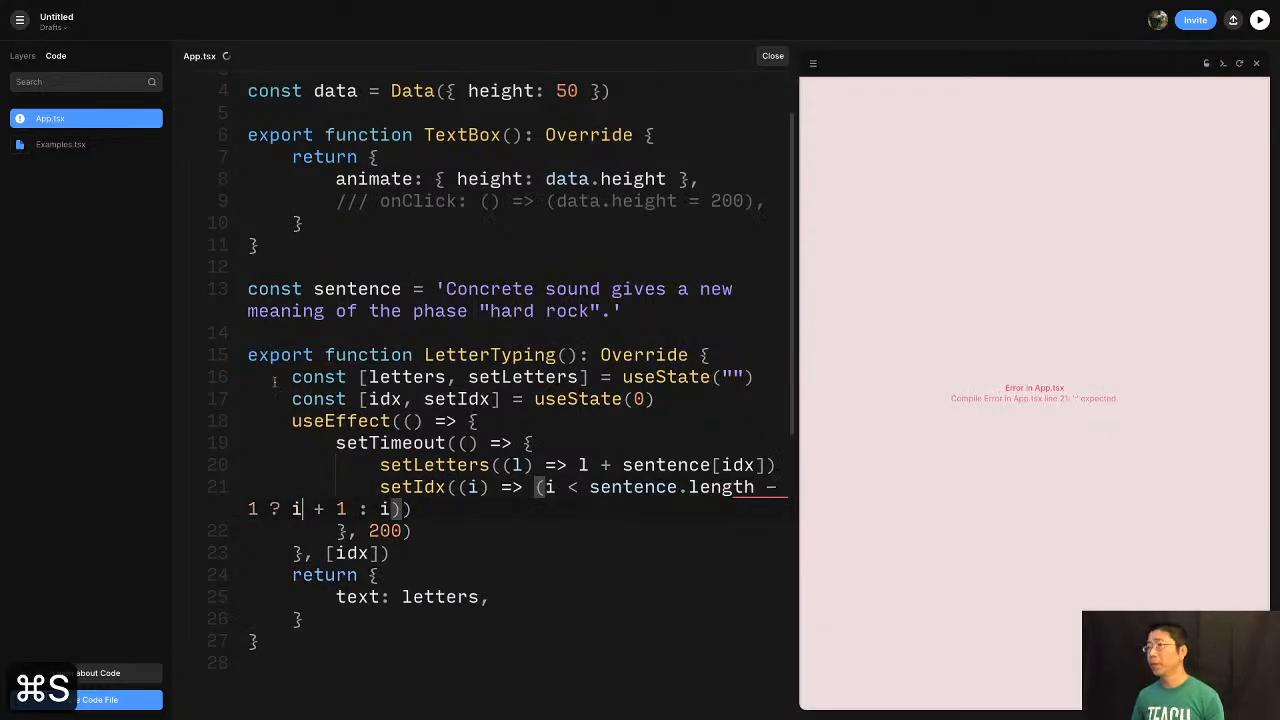
{"action": "left_click", "coordinate": [1240, 63]}
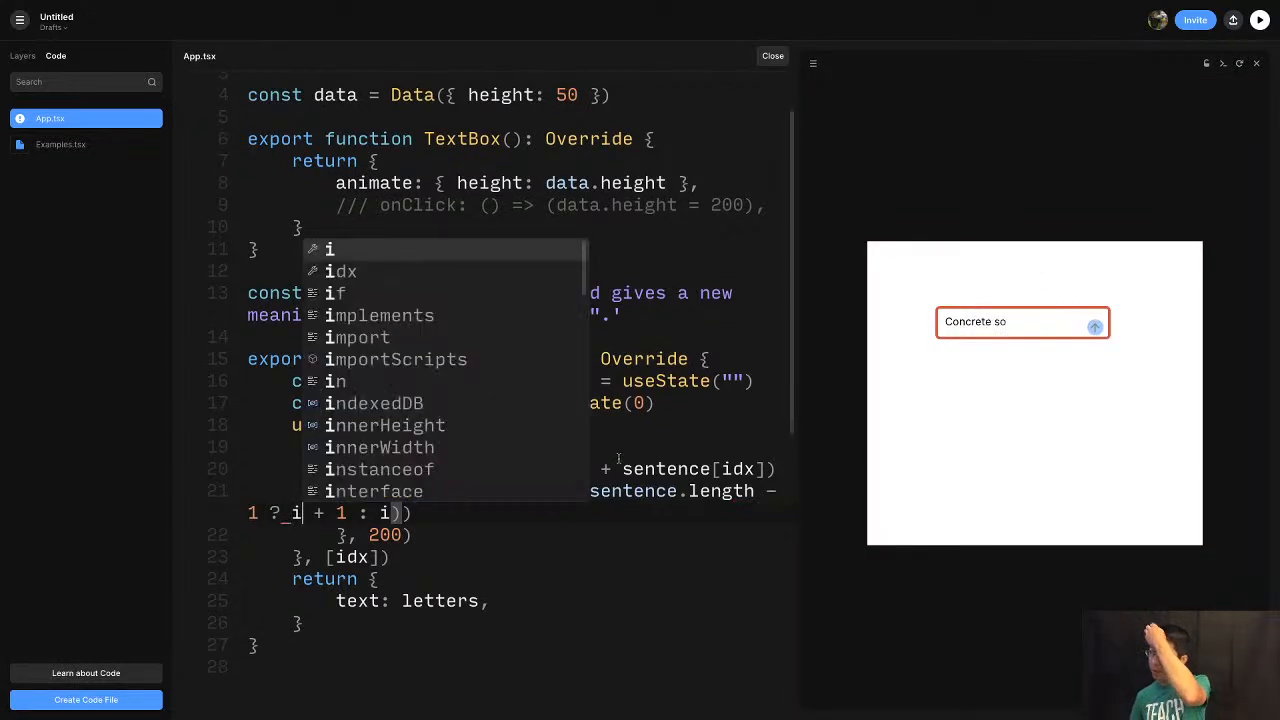
Set the setTimeout delay to 50.
{"action": "left_click", "coordinate": [535, 543]}
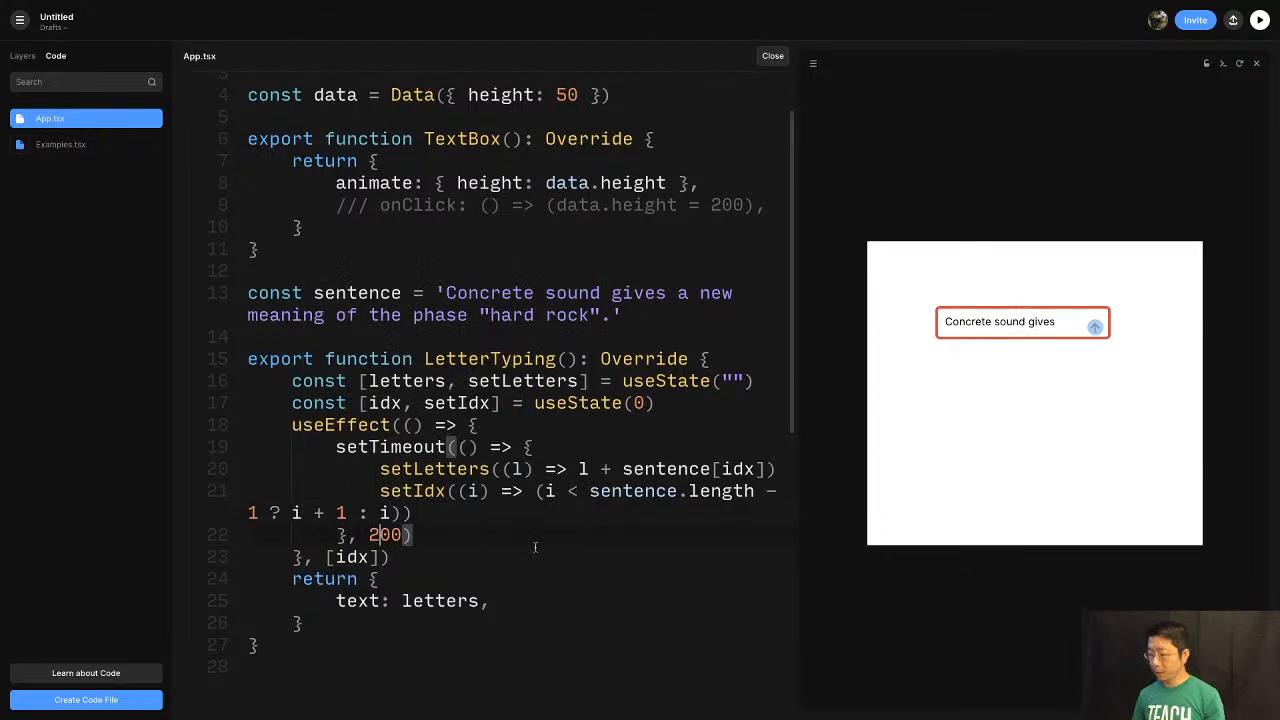
{"action": "key", "text": "BackSpace"}
{"action": "type", "text": "5"}
{"action": "key", "text": "Delete"}
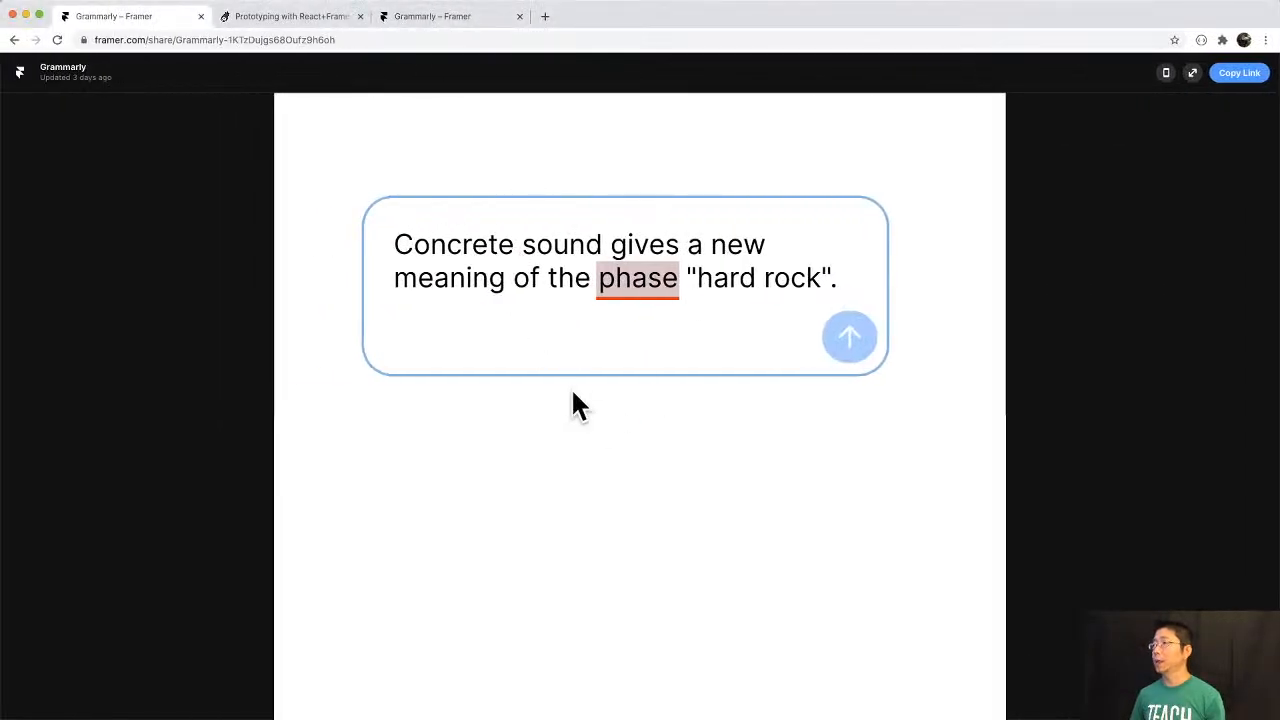
Examine the delays array and LetterTypingRandom override in the finished Grammarly project's code, then return to the Untitled project.
{"action": "left_click", "coordinate": [446, 18]}
{"action": "scroll", "coordinate": [480, 408], "scroll_direction": "down", "scroll_amount": 5}
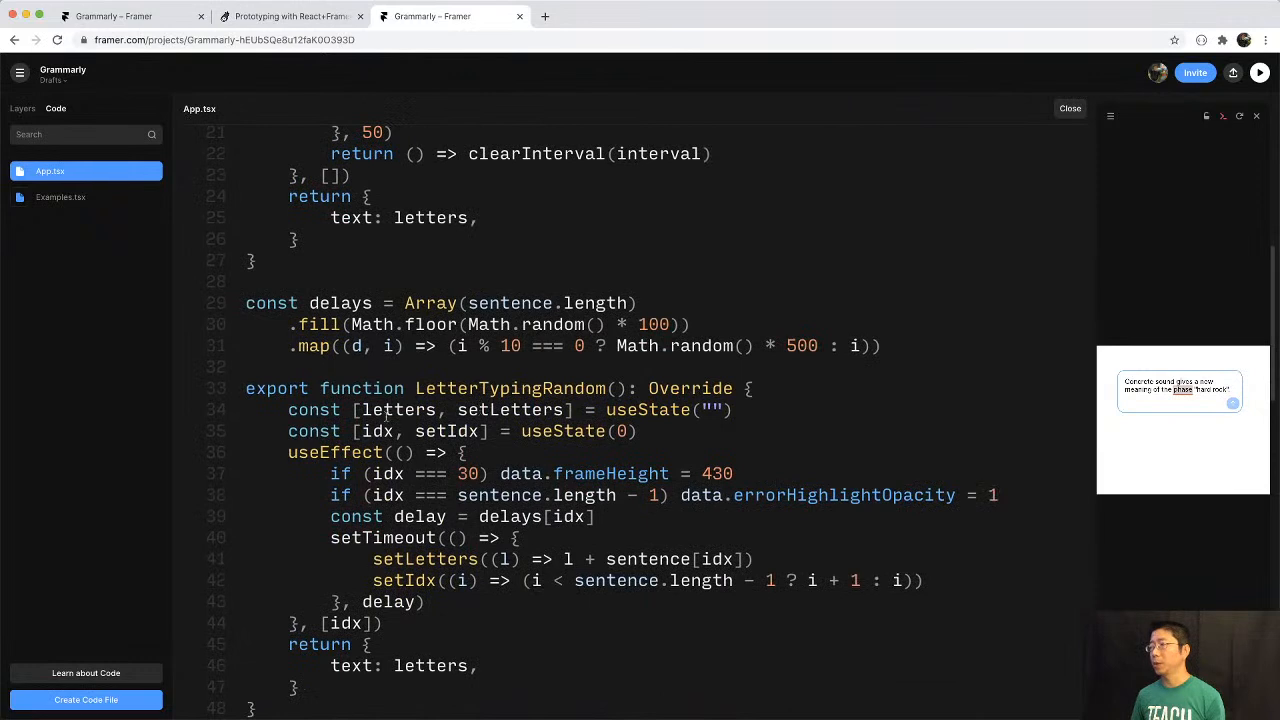
{"action": "left_click", "coordinate": [348, 302]}
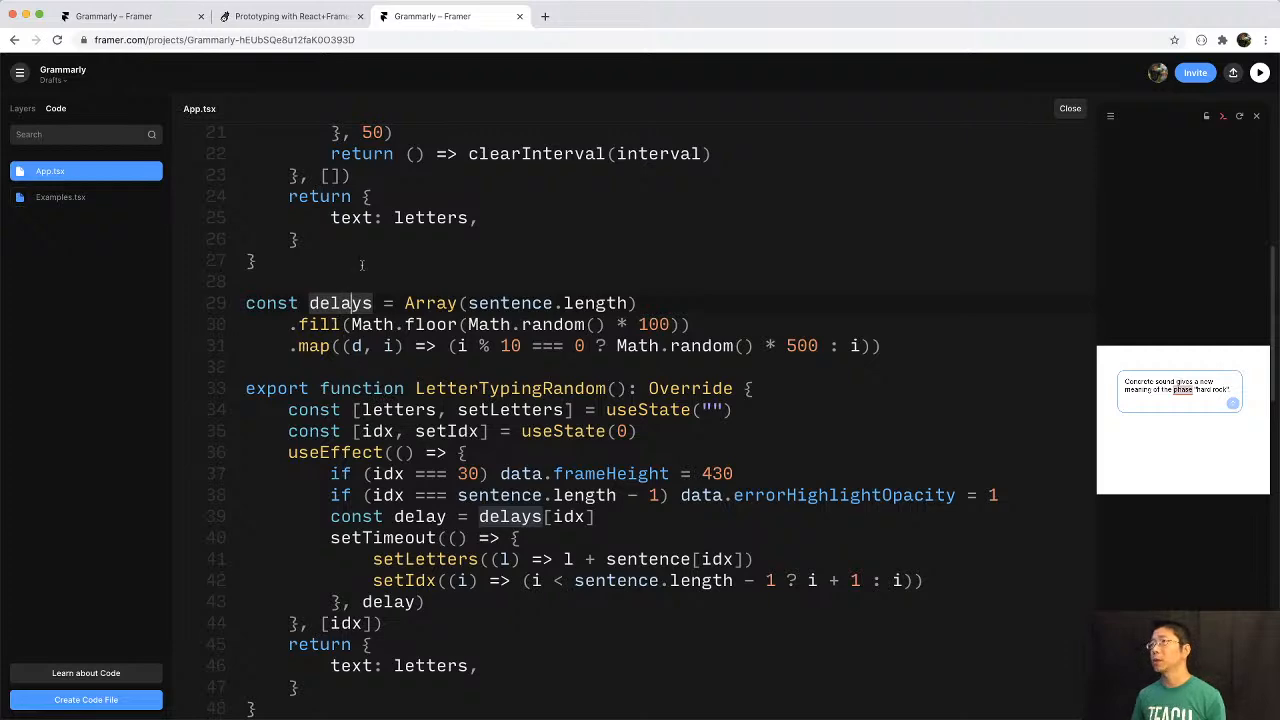
{"action": "left_click", "coordinate": [166, 16]}
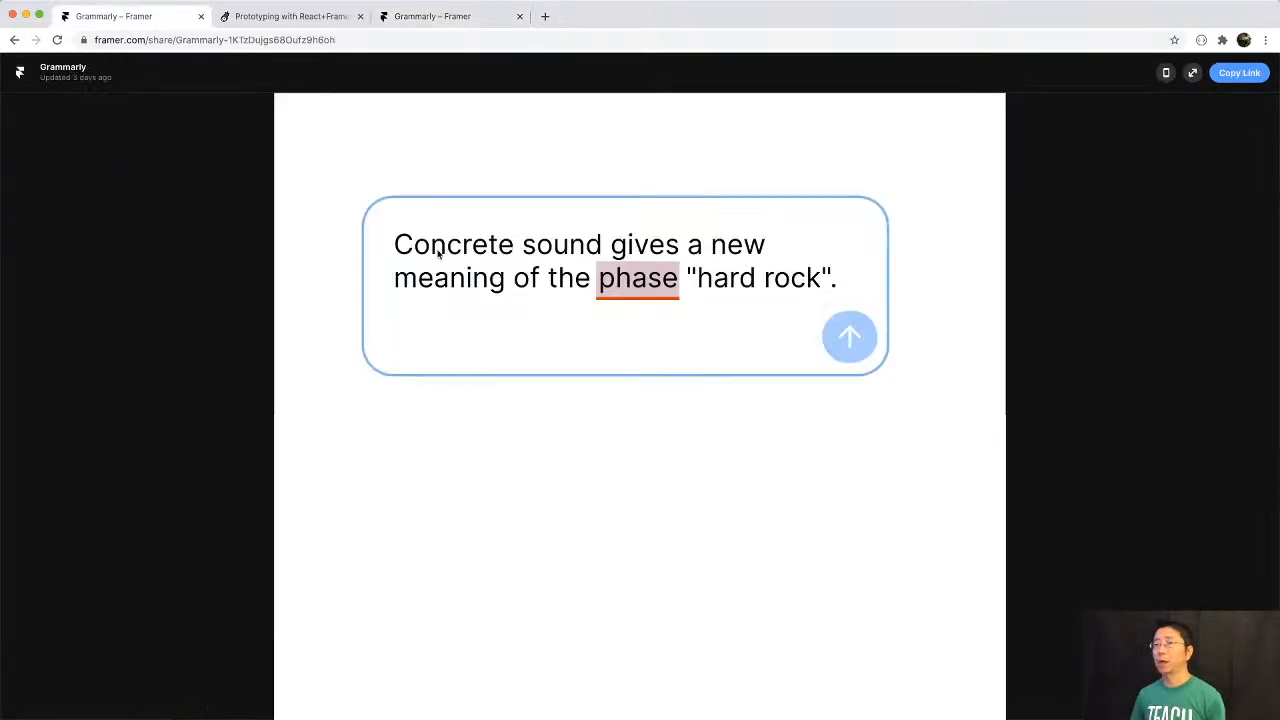
{"action": "key", "text": "ctrl+Right"}
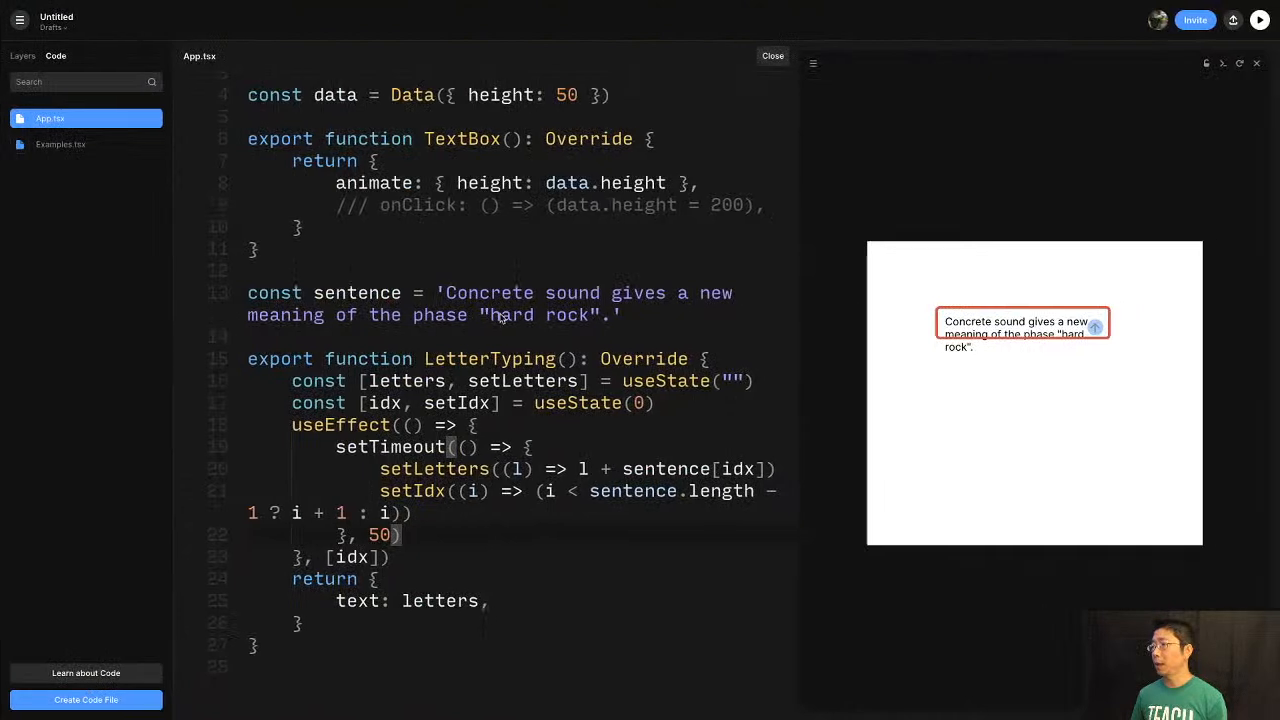
Reload the preview to watch the sentence typing with the 50 ms delay and review the LetterTyping override.
{"action": "left_click", "coordinate": [439, 552]}
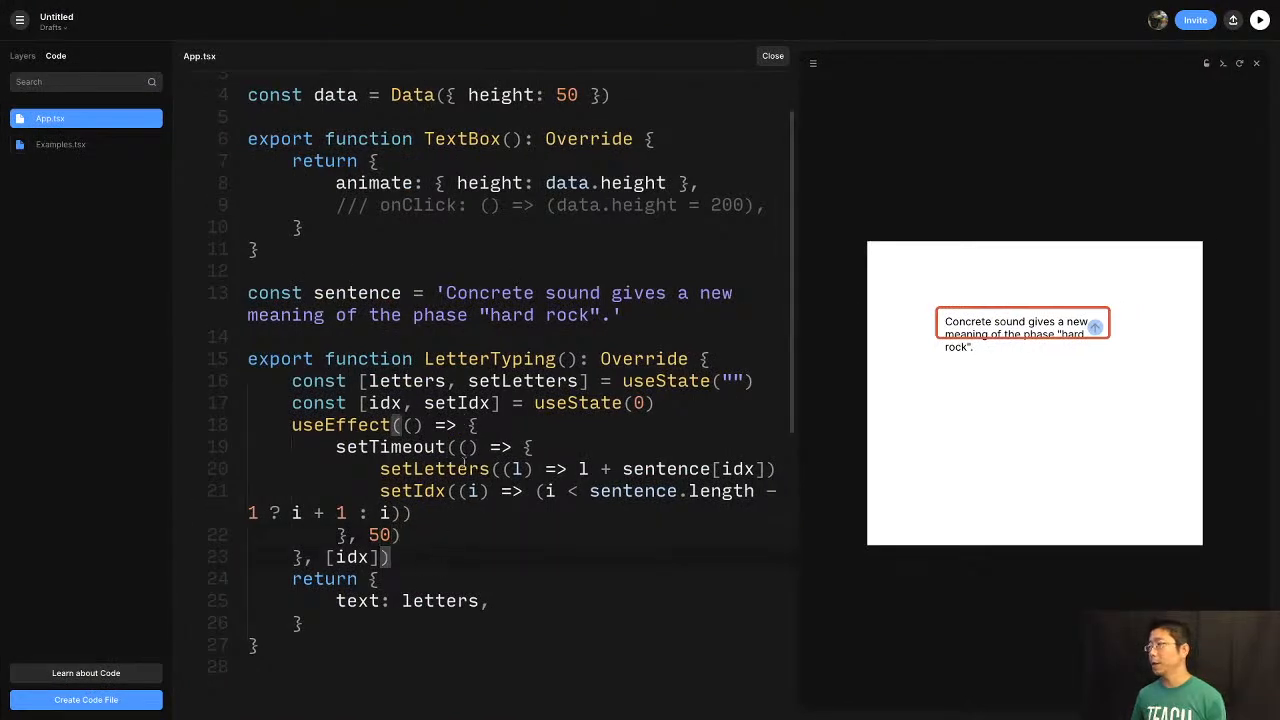
{"action": "left_click", "coordinate": [1238, 62]}
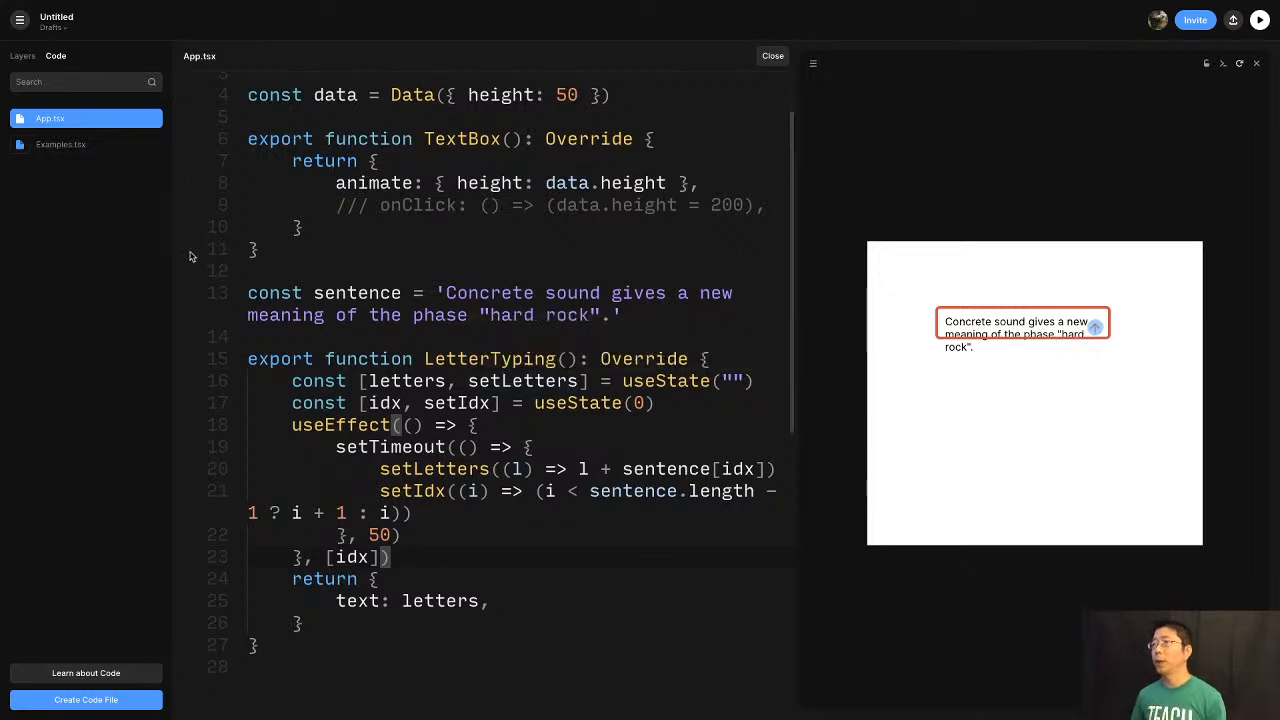
{"action": "scroll", "coordinate": [518, 363], "scroll_direction": "up", "scroll_amount": 1}
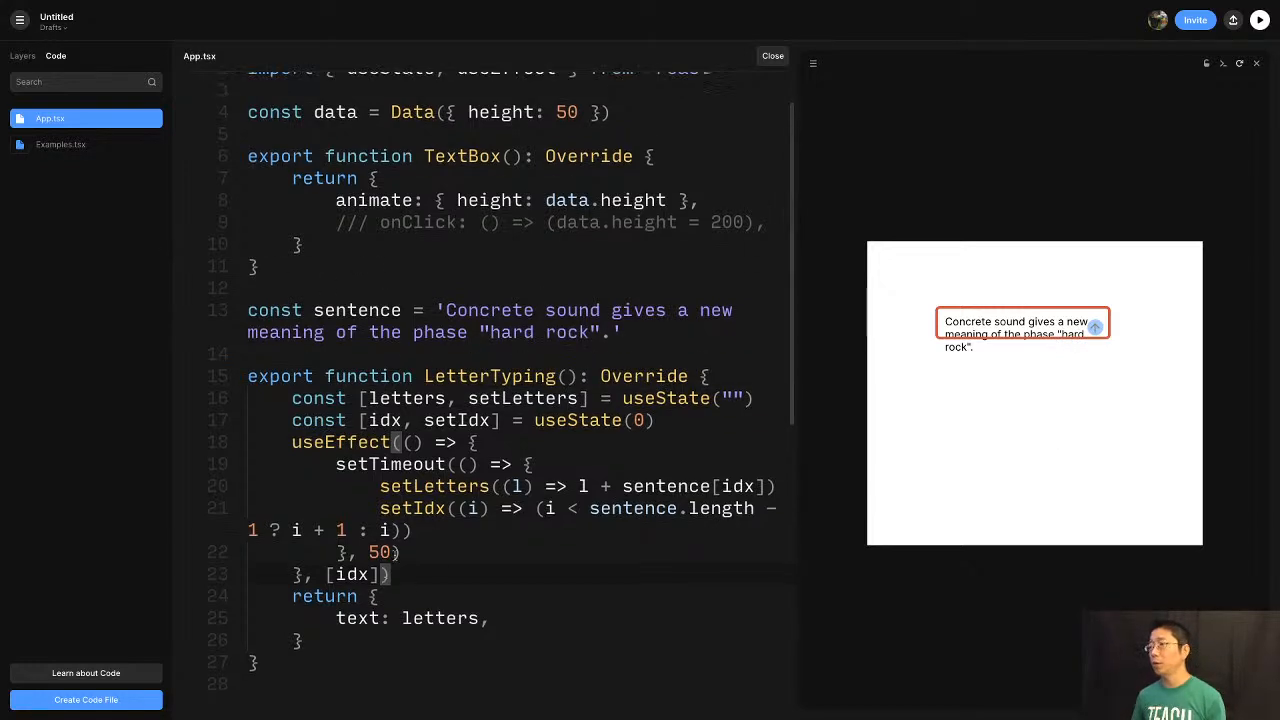
{"action": "left_click", "coordinate": [390, 376]}
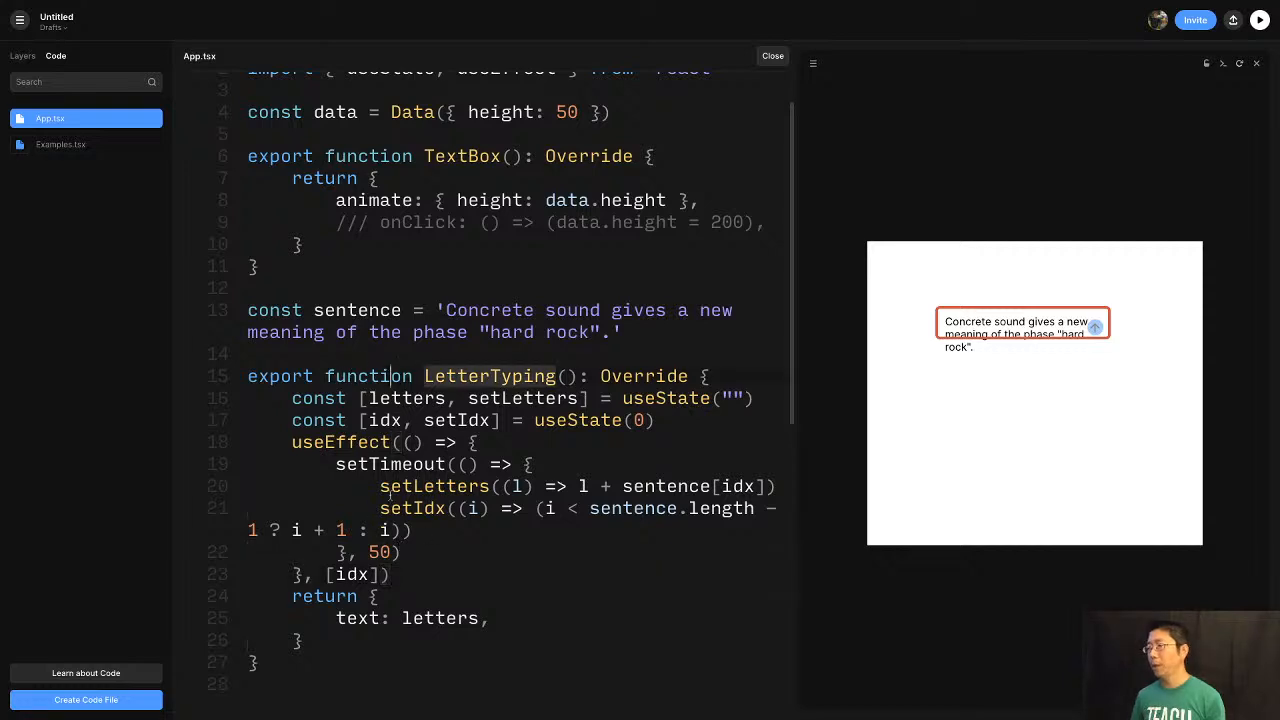
Below the setIdx call in LetterTyping, add the condition if (idx === 30), consulting the finished Grammarly project's code for the index.
{"action": "left_click", "coordinate": [421, 528]}
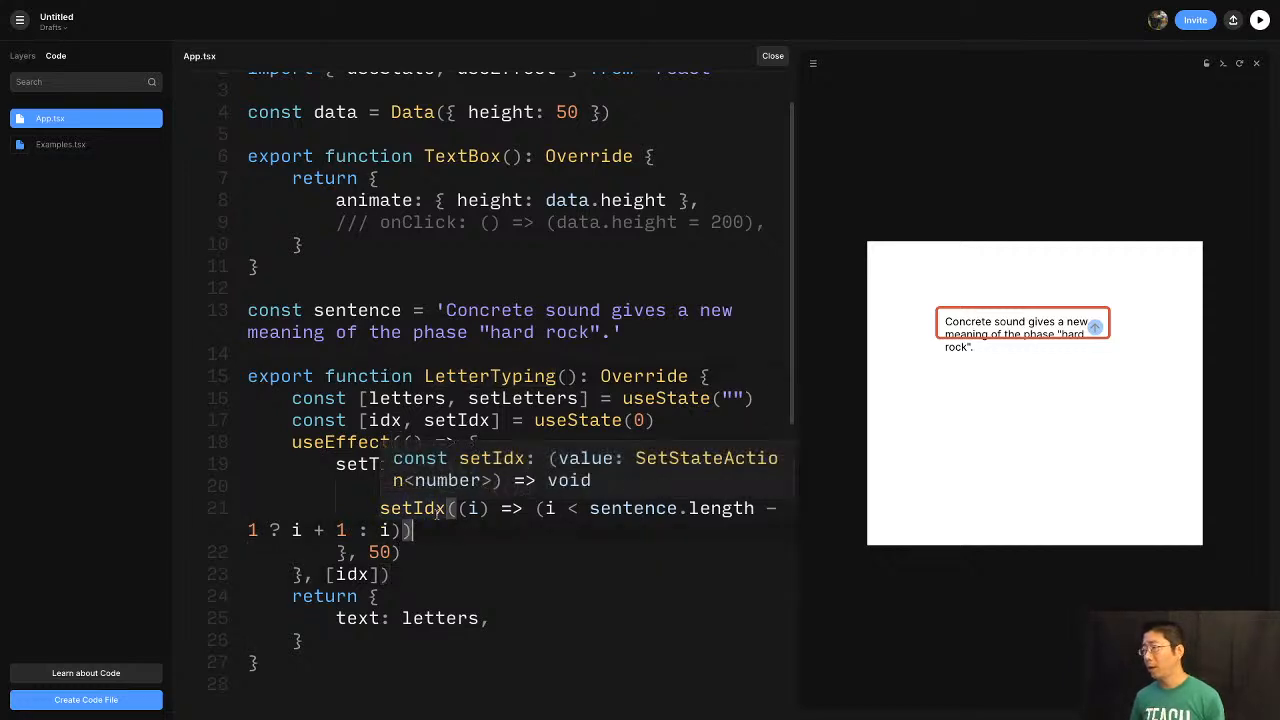
{"action": "key", "text": "Return"}
{"action": "type", "text": "if (i"}
{"action": "type", "text": "dx "}
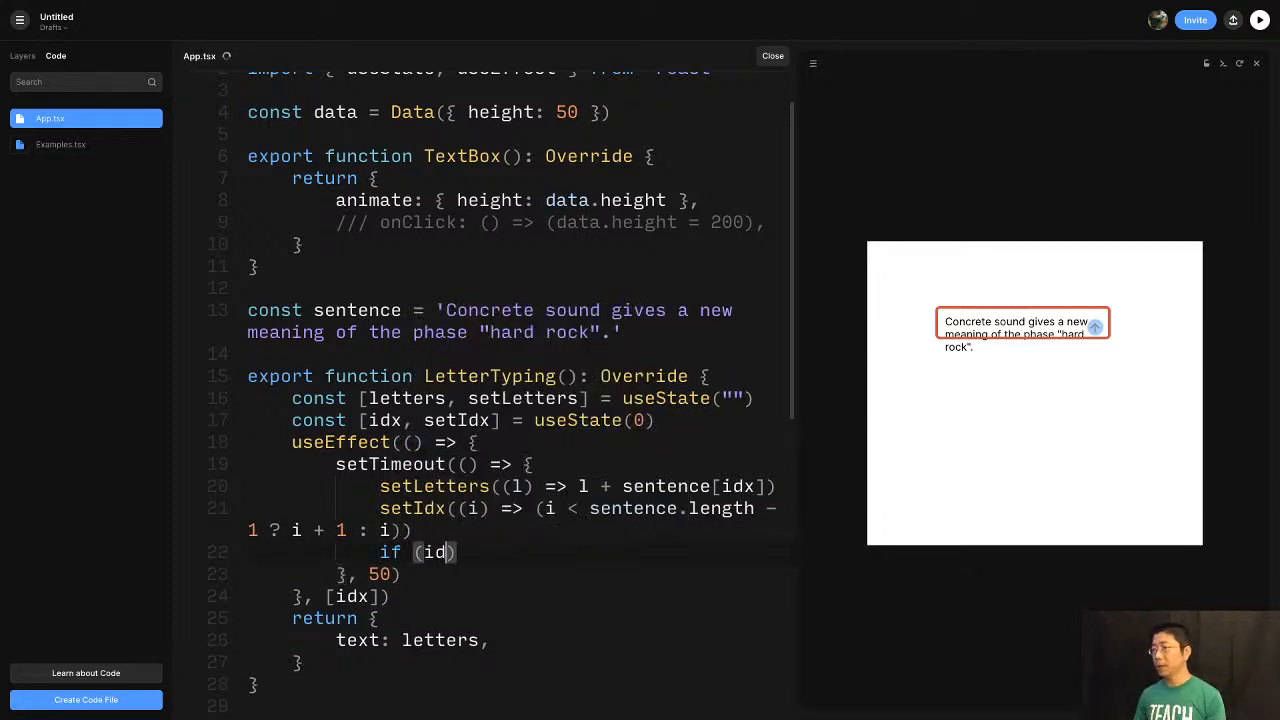
{"action": "type", "text": "=="}
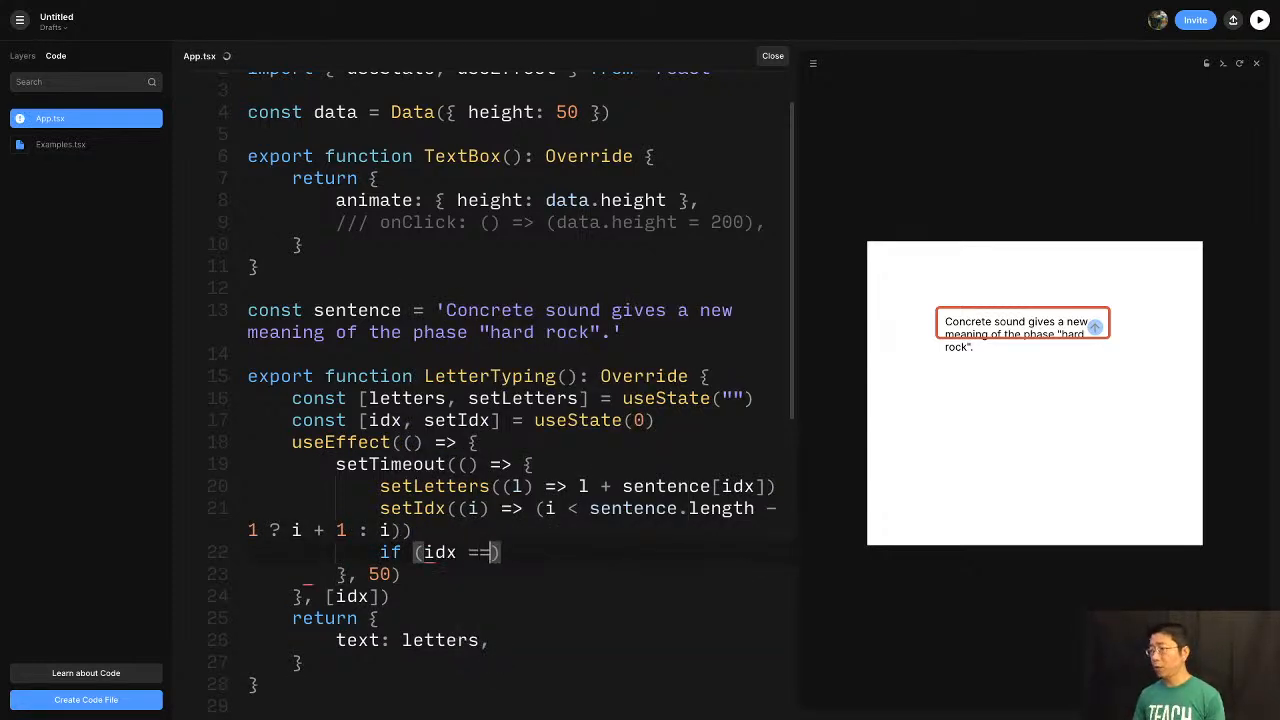
{"action": "type", "text": "="}
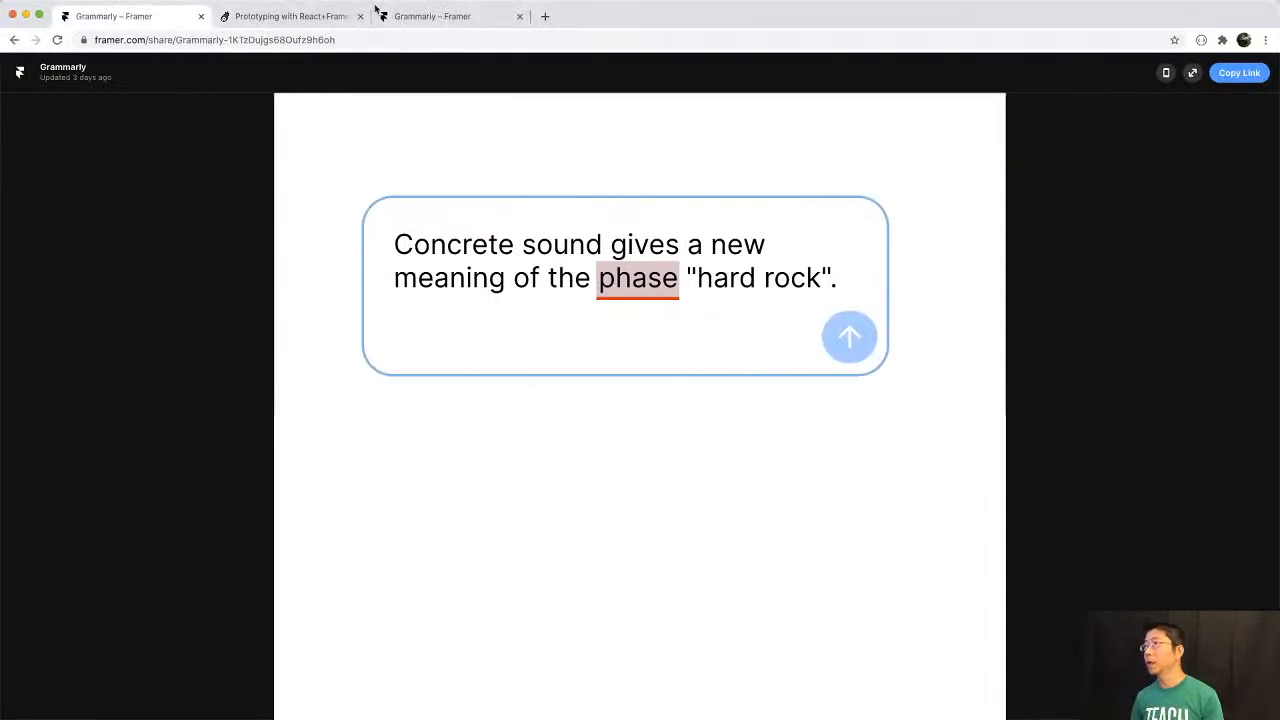
{"action": "left_click", "coordinate": [427, 18]}
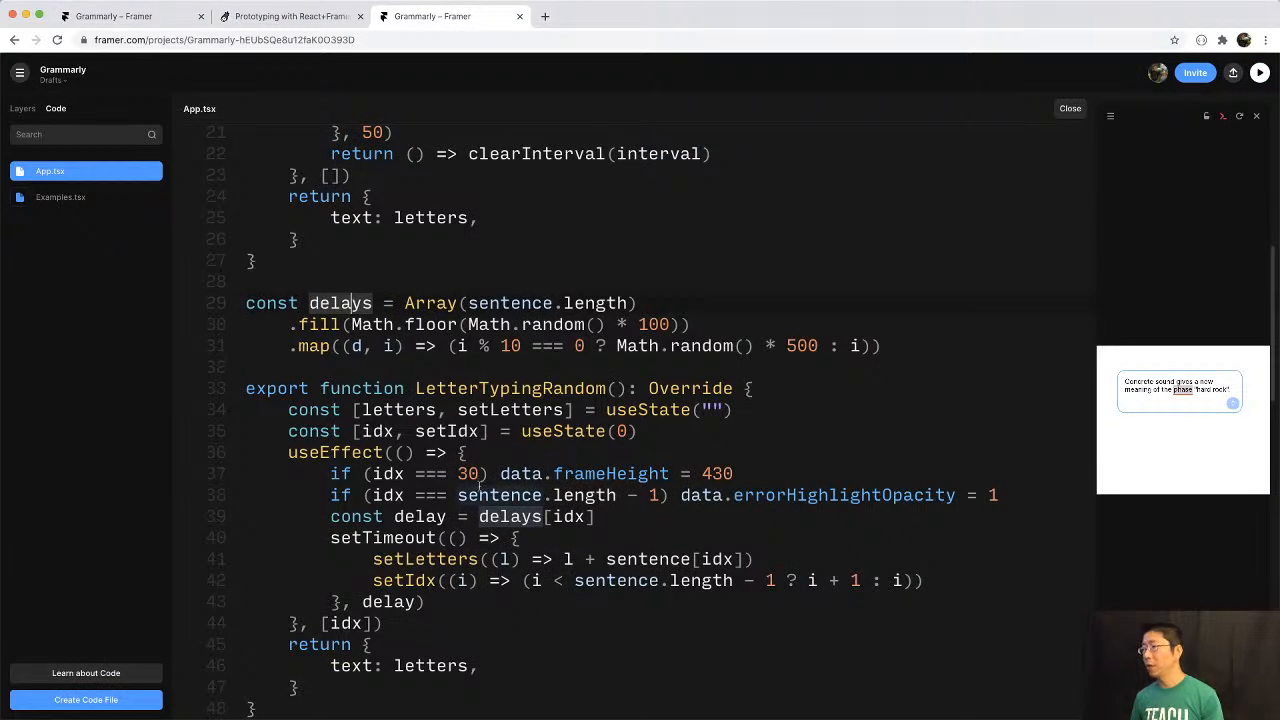
{"action": "left_click", "coordinate": [360, 538]}
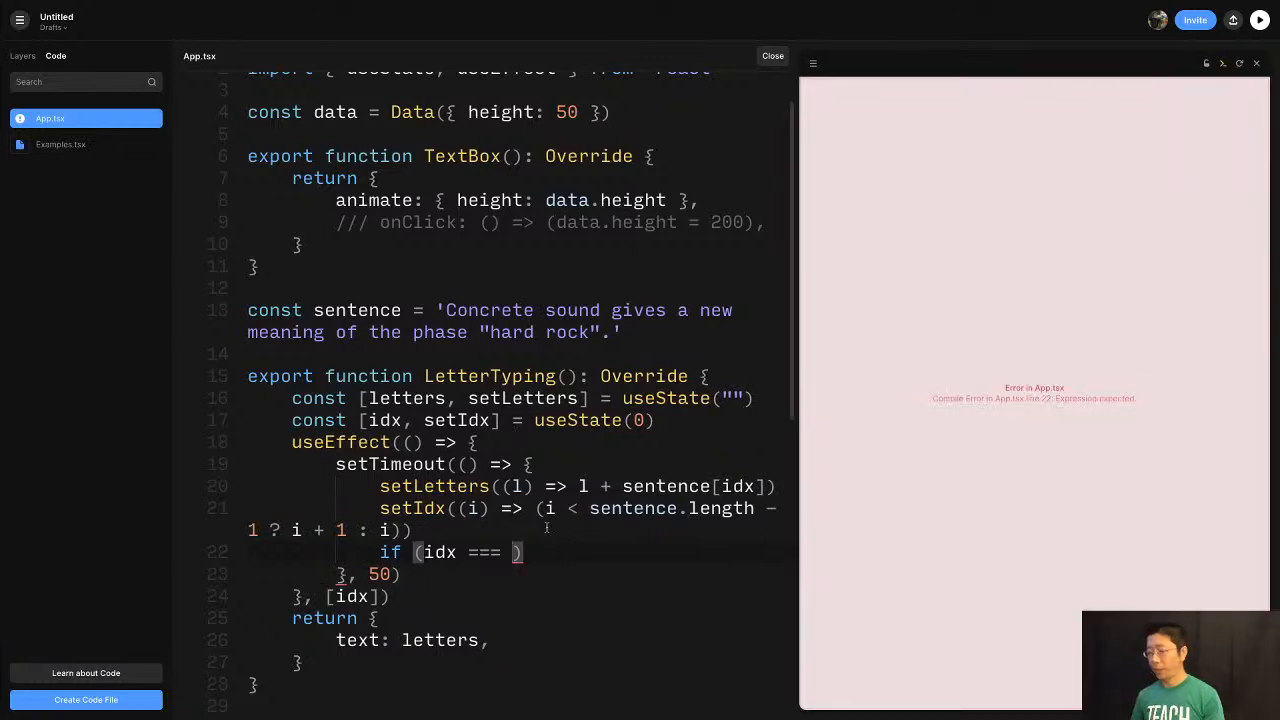
{"action": "type", "text": "30)"}
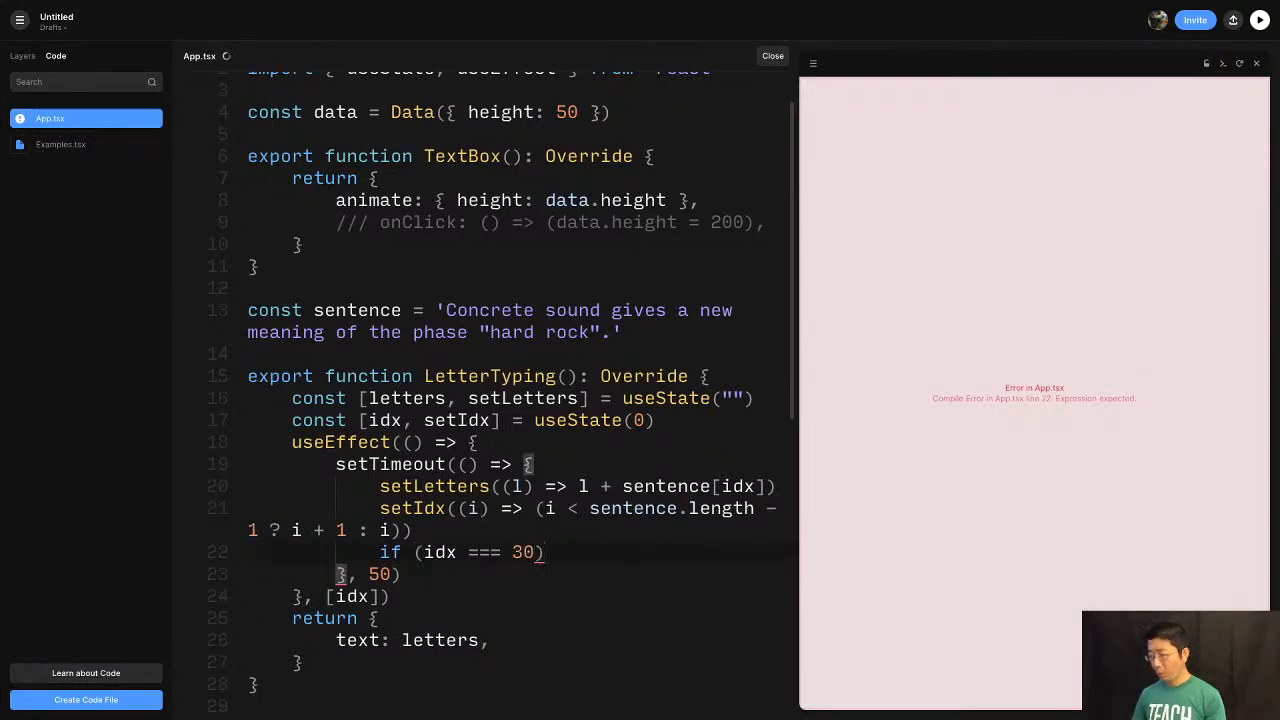
Open a block for the idx === 30 condition containing the comment // expand the box.
{"action": "type", "text": " {"}
{"action": "key", "text": "Return"}
{"action": "type", "text": "// e"}
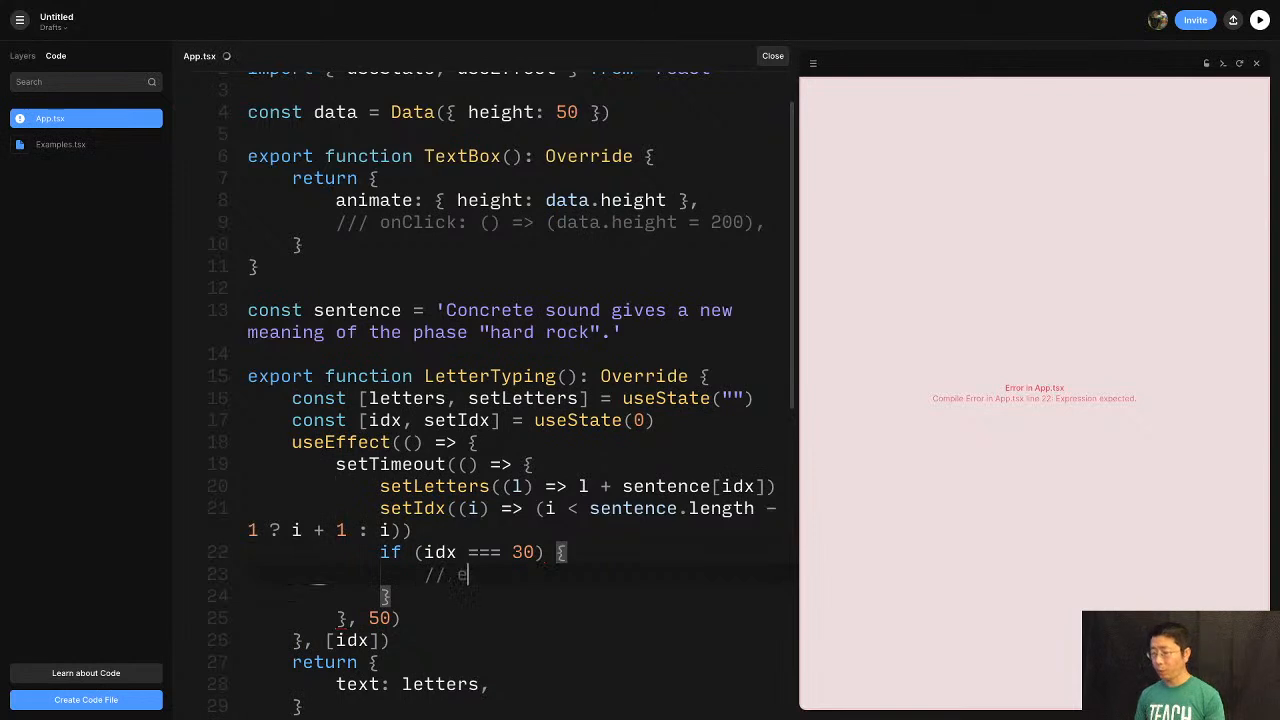
{"action": "type", "text": "xpand the box"}
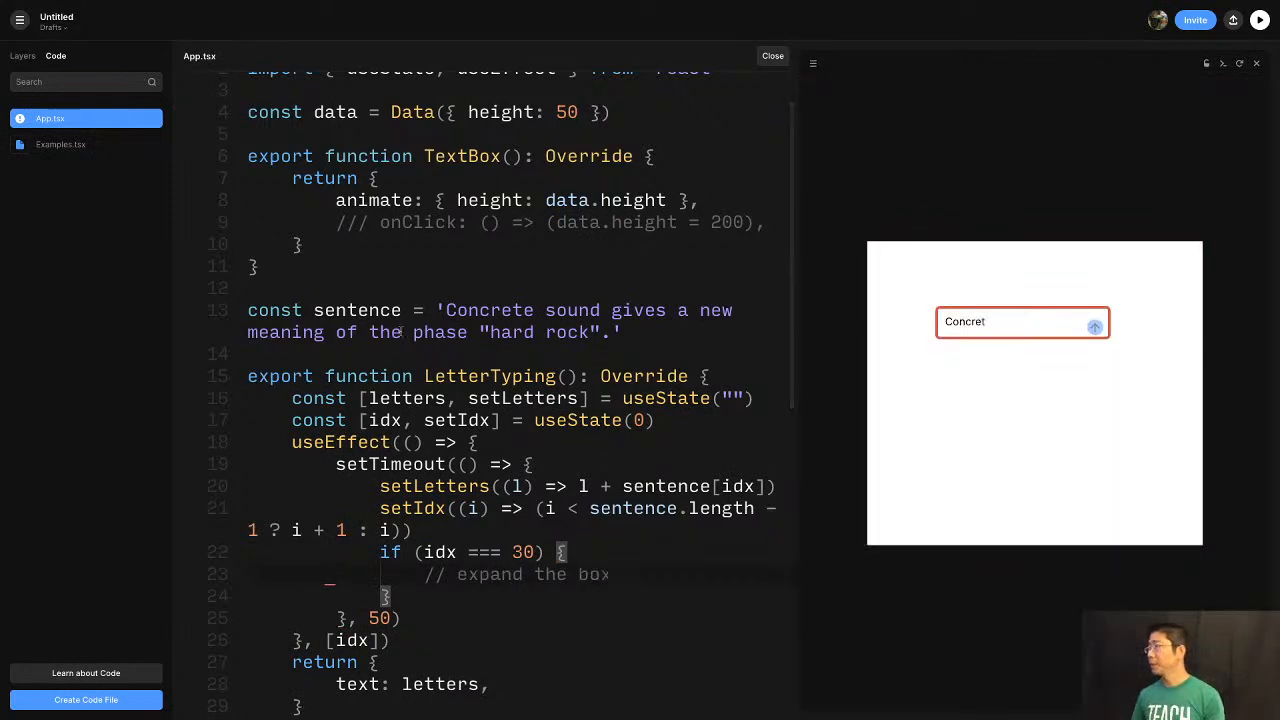
Review the idx condition, the data object holding height, and the data.height reference in the TextBox override.
{"action": "scroll", "coordinate": [407, 330], "scroll_direction": "down", "scroll_amount": 2}
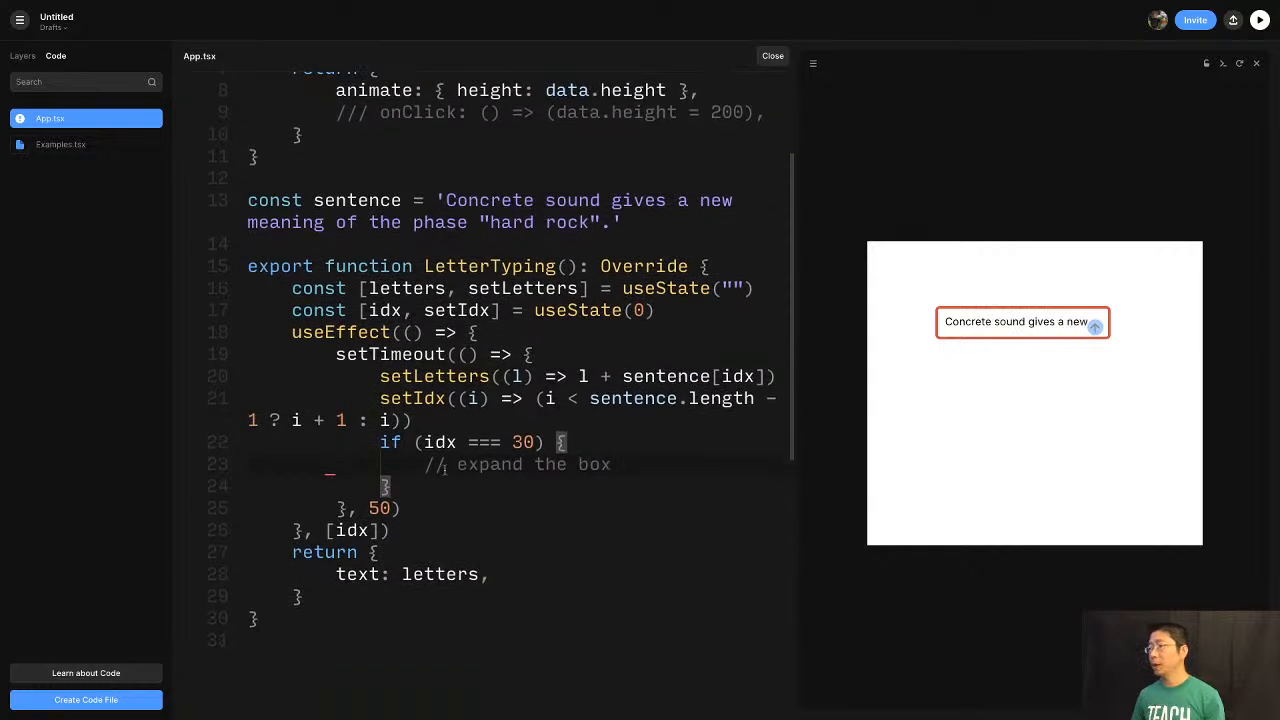
{"action": "left_click", "coordinate": [420, 442]}
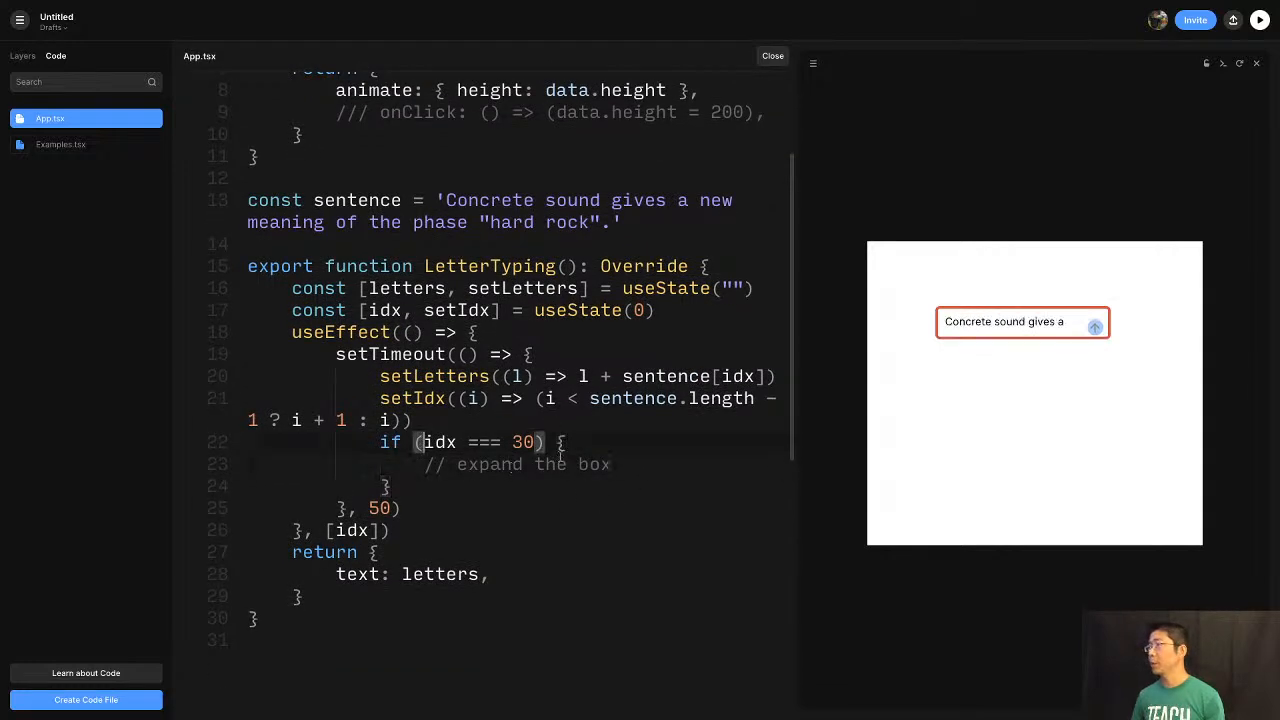
{"action": "scroll", "coordinate": [600, 466], "scroll_direction": "up", "scroll_amount": 3}
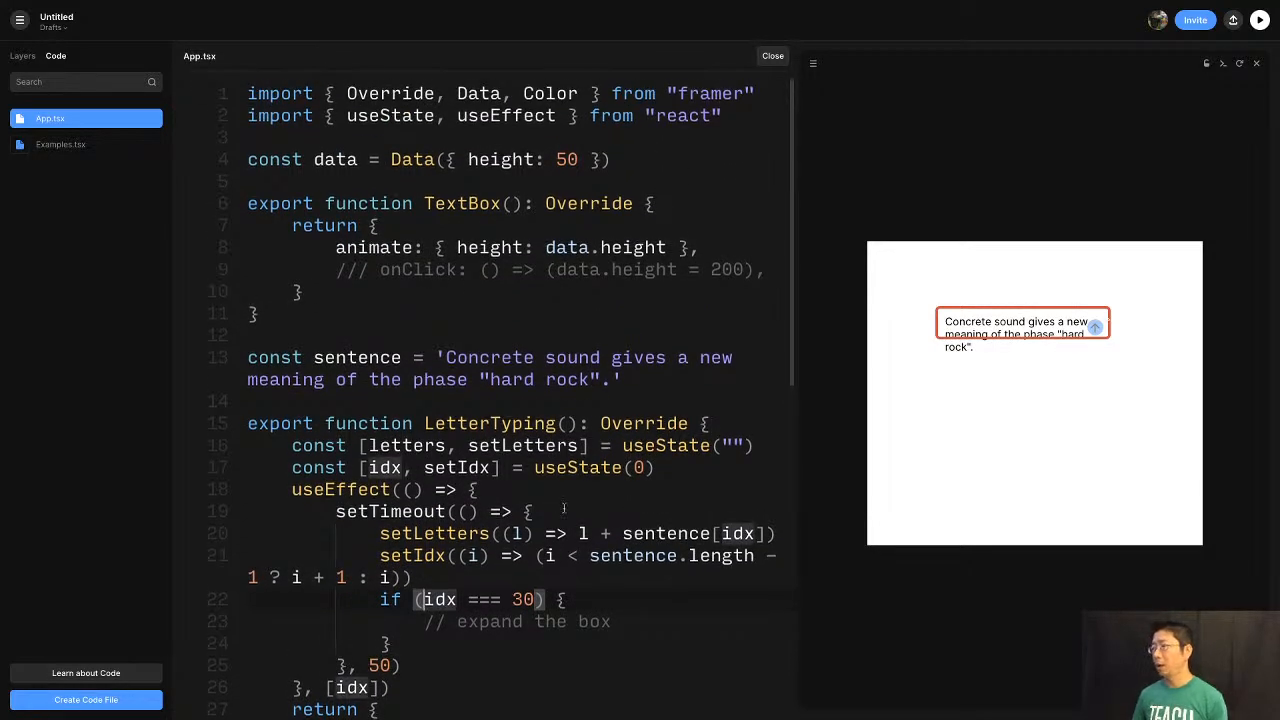
{"action": "scroll", "coordinate": [564, 508], "scroll_direction": "down", "scroll_amount": 1}
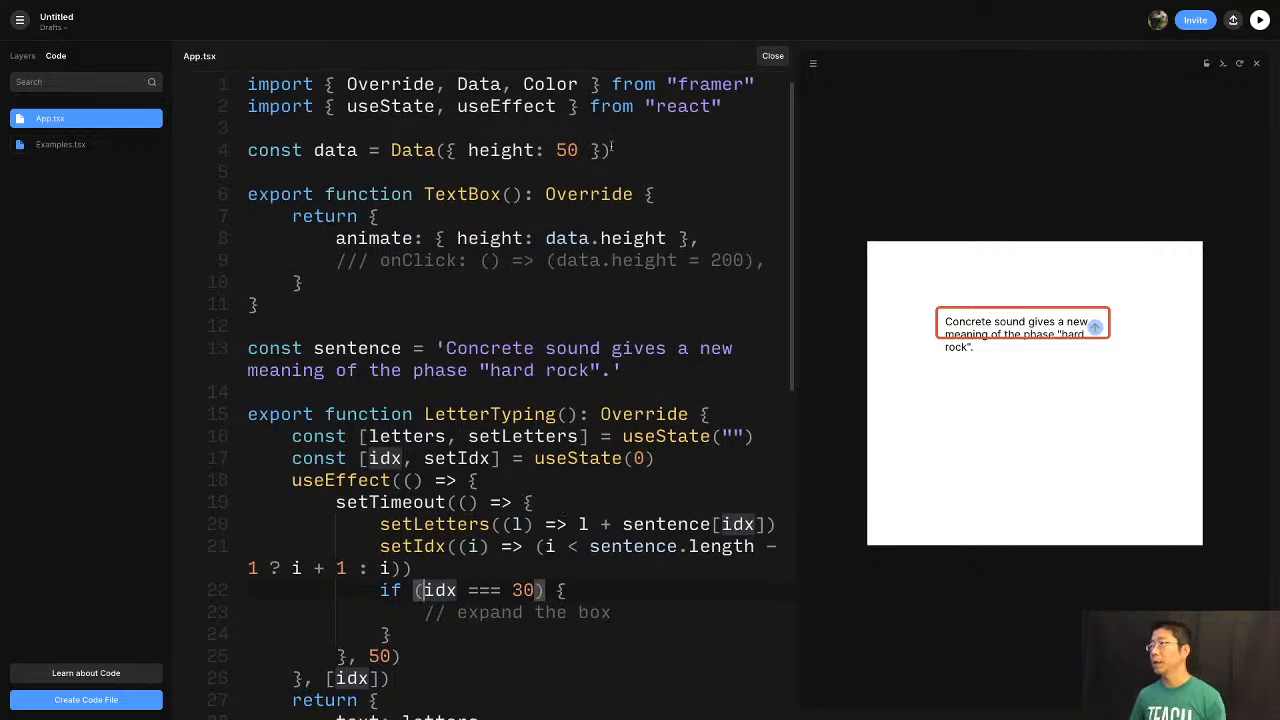
{"action": "left_click", "coordinate": [466, 150]}
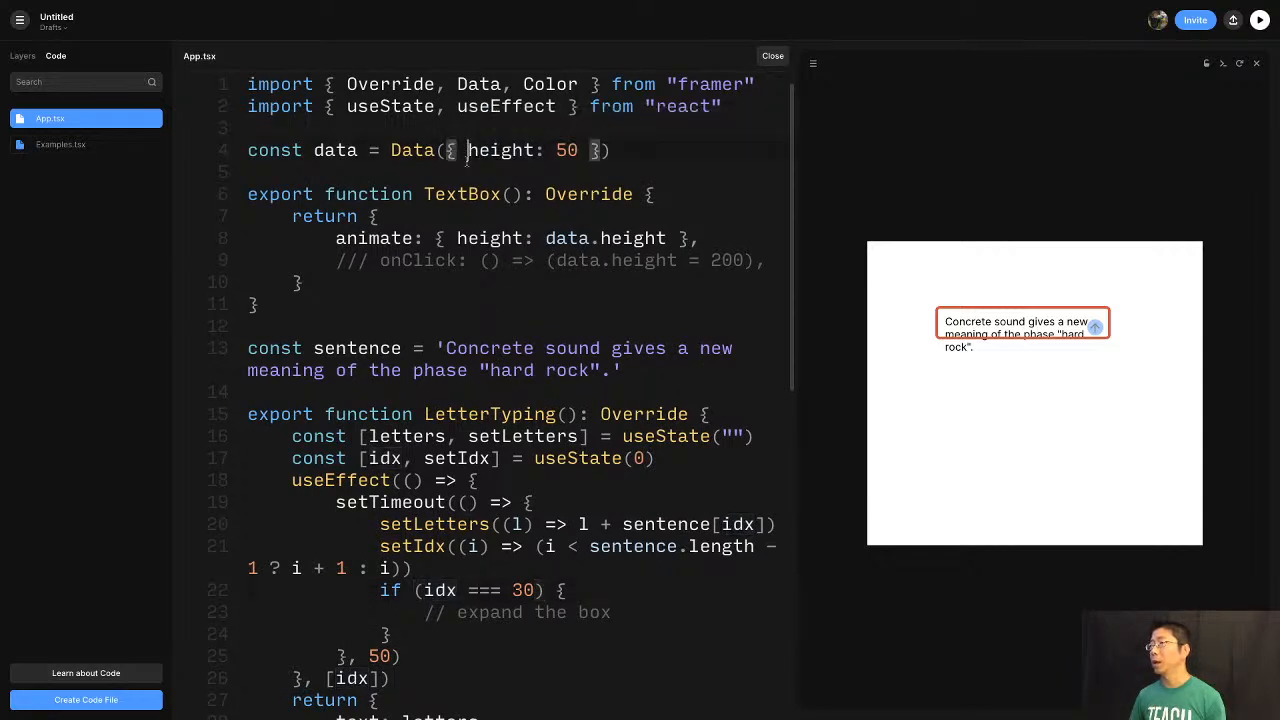
{"action": "left_click", "coordinate": [335, 150]}
{"action": "double_click", "coordinate": [335, 150]}
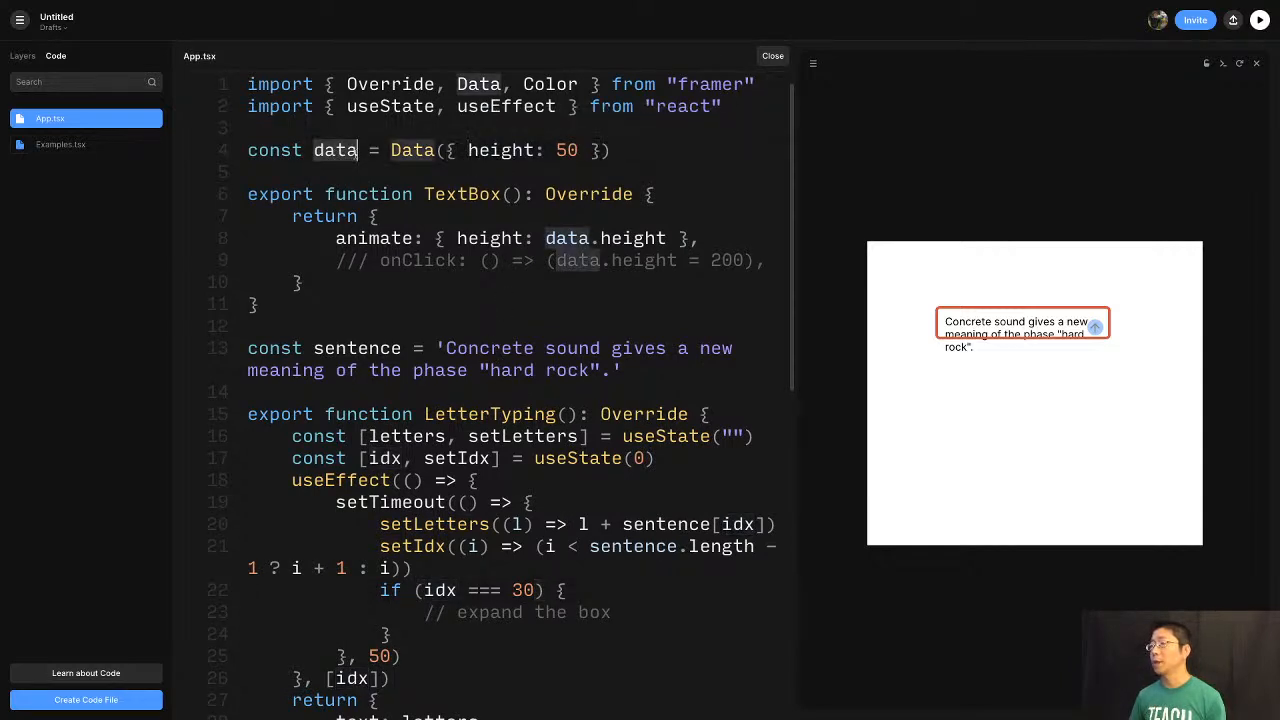
{"action": "left_click", "coordinate": [539, 244]}
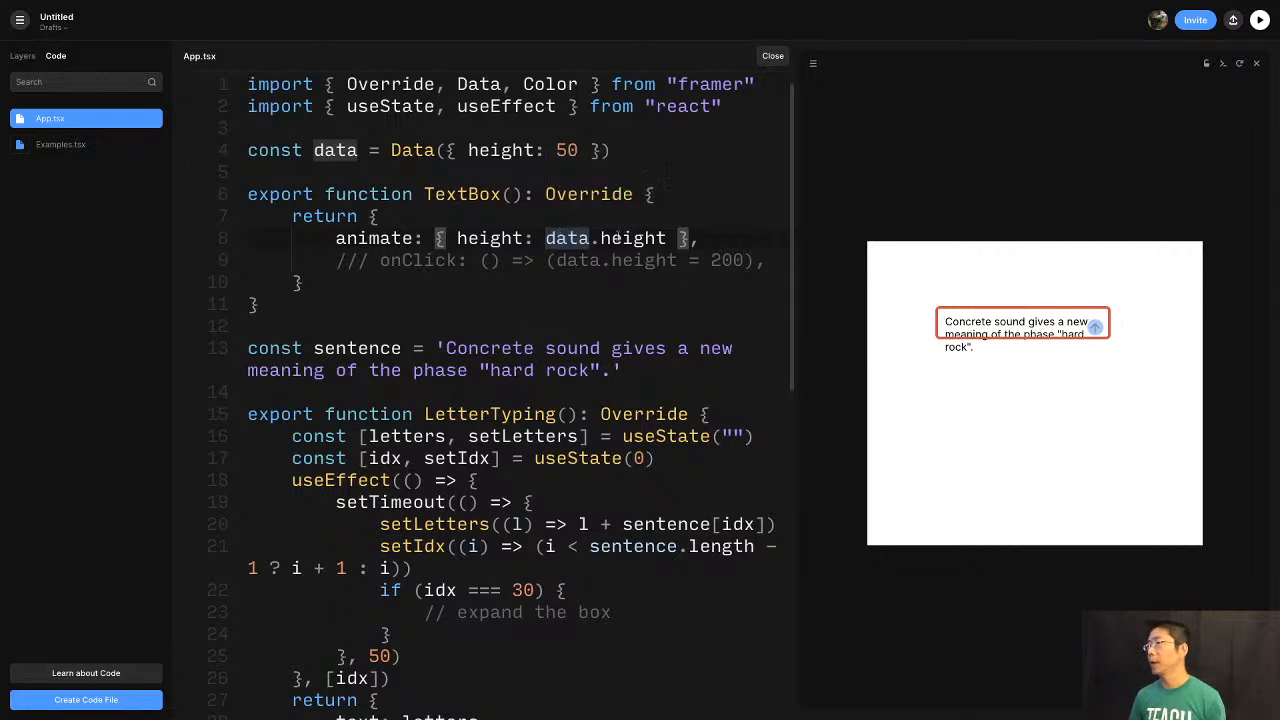
Copy data.height from TextBox's animate property into the idx === 30 block below the comment and assign it 200.
{"action": "left_click_drag", "start_coordinate": [545, 238], "coordinate": [667, 238]}
{"action": "key", "text": "super+c"}
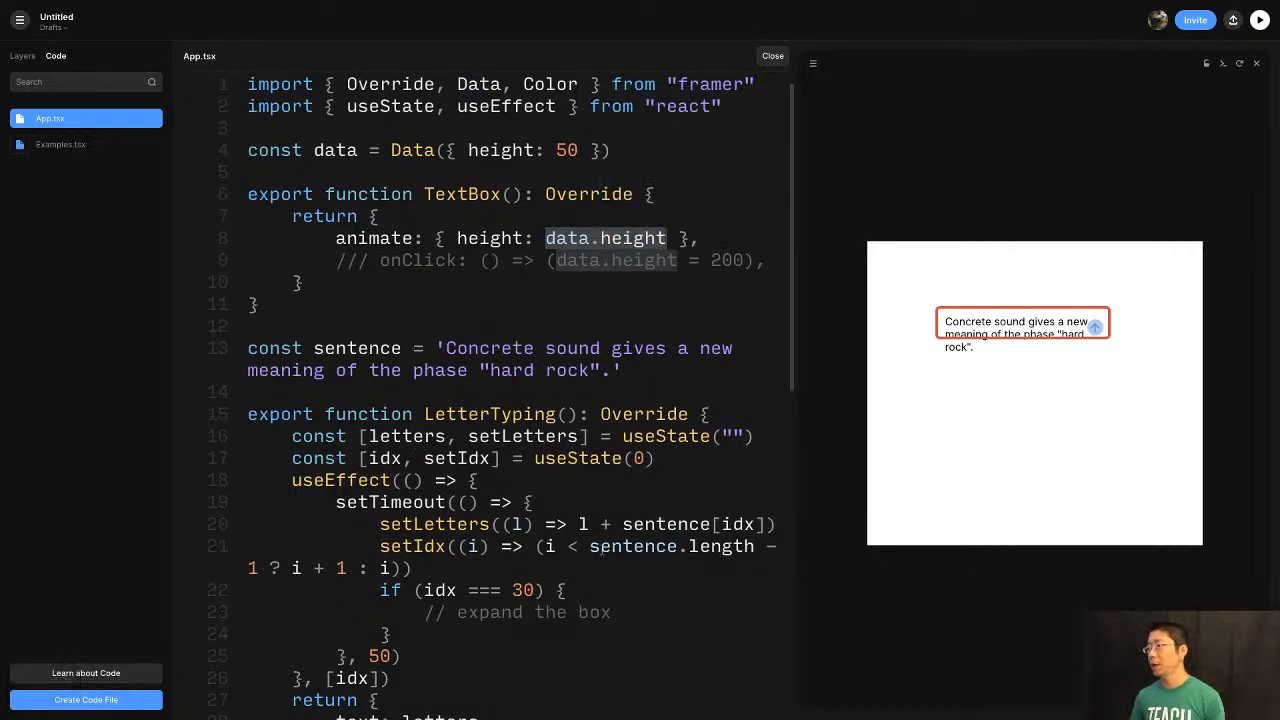
{"action": "left_click", "coordinate": [632, 613]}
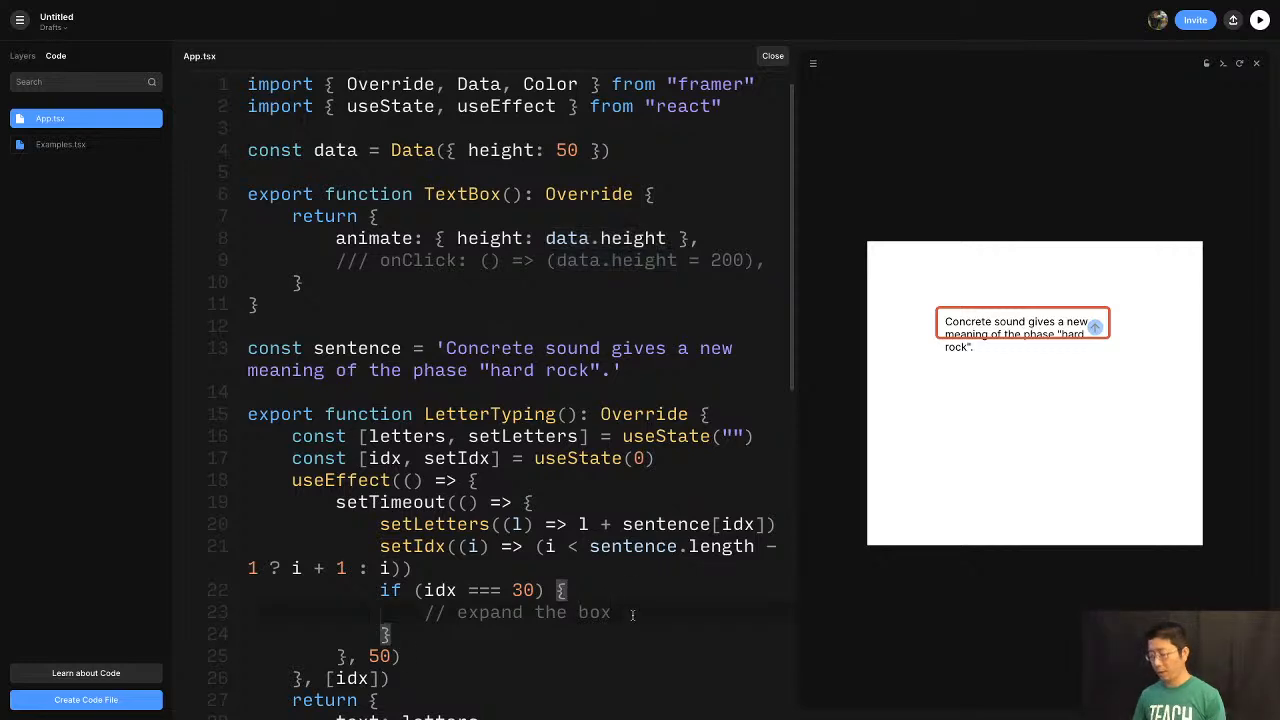
{"action": "key", "text": "Return"}
{"action": "key", "text": "super+v"}
{"action": "type", "text": "= "}
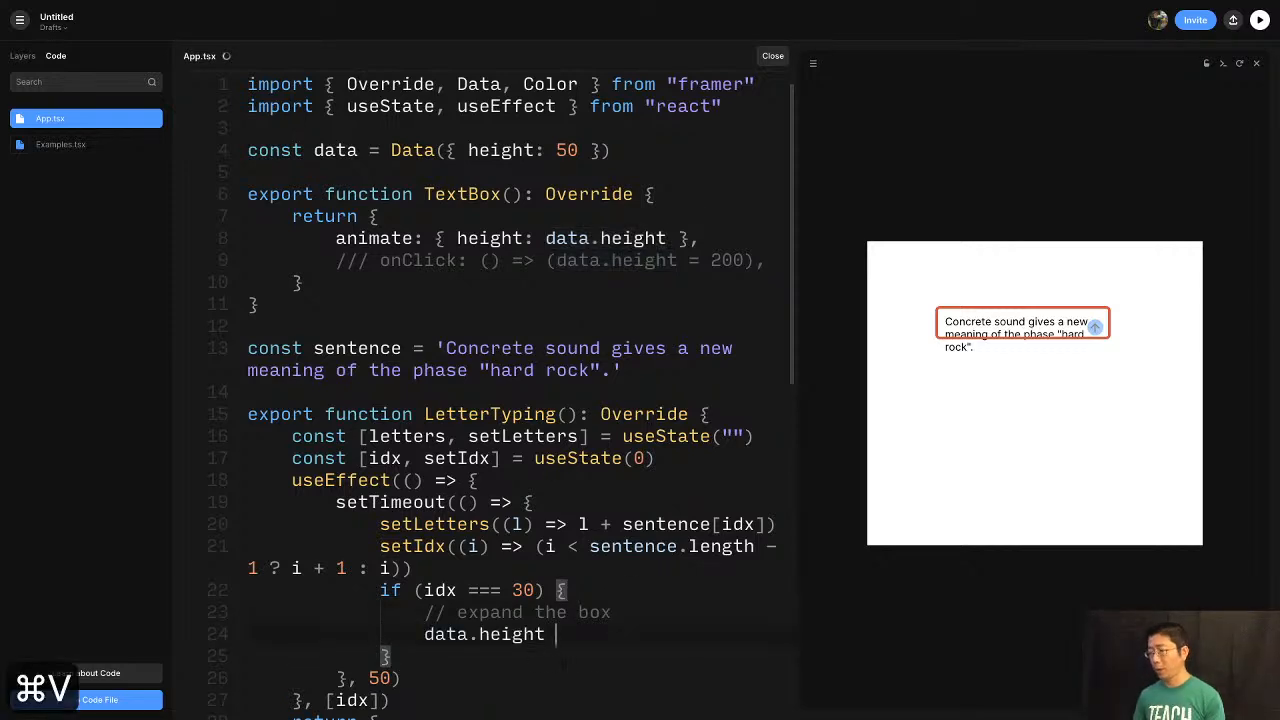
{"action": "type", "text": "200"}
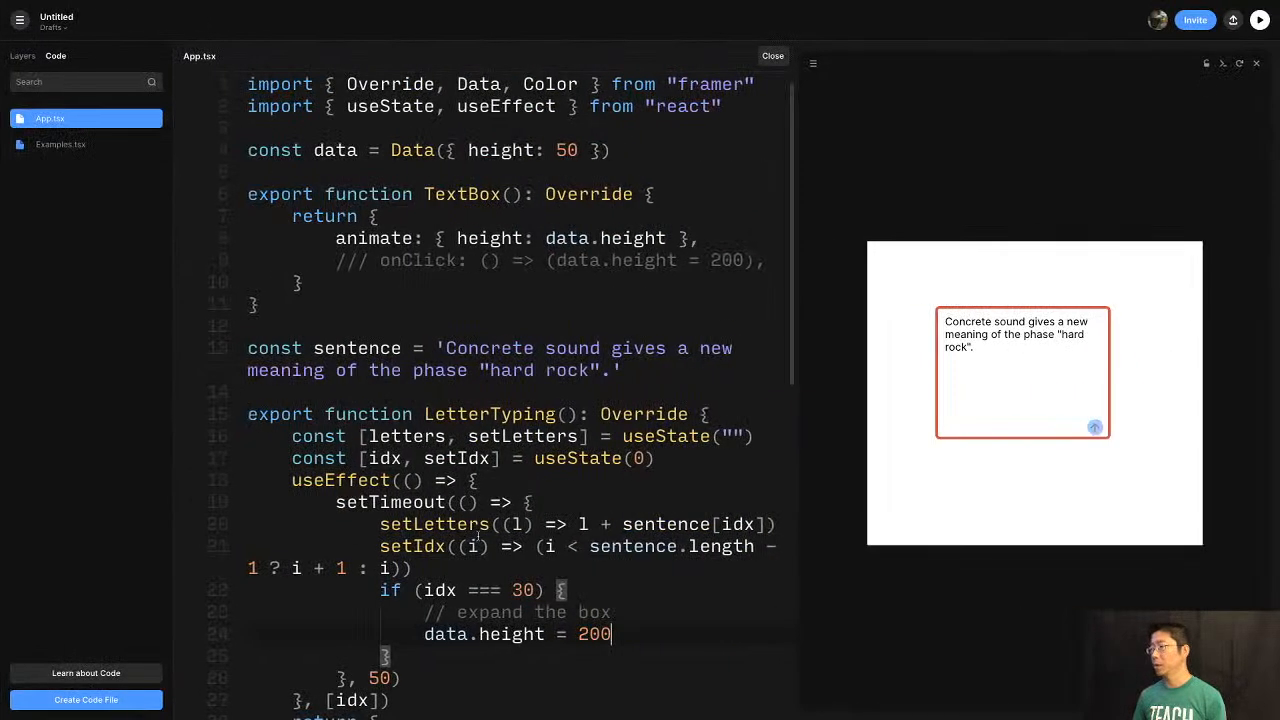
Set data.height in the idx === 30 block to 150.
{"action": "scroll", "coordinate": [543, 524], "scroll_direction": "down", "scroll_amount": 1}
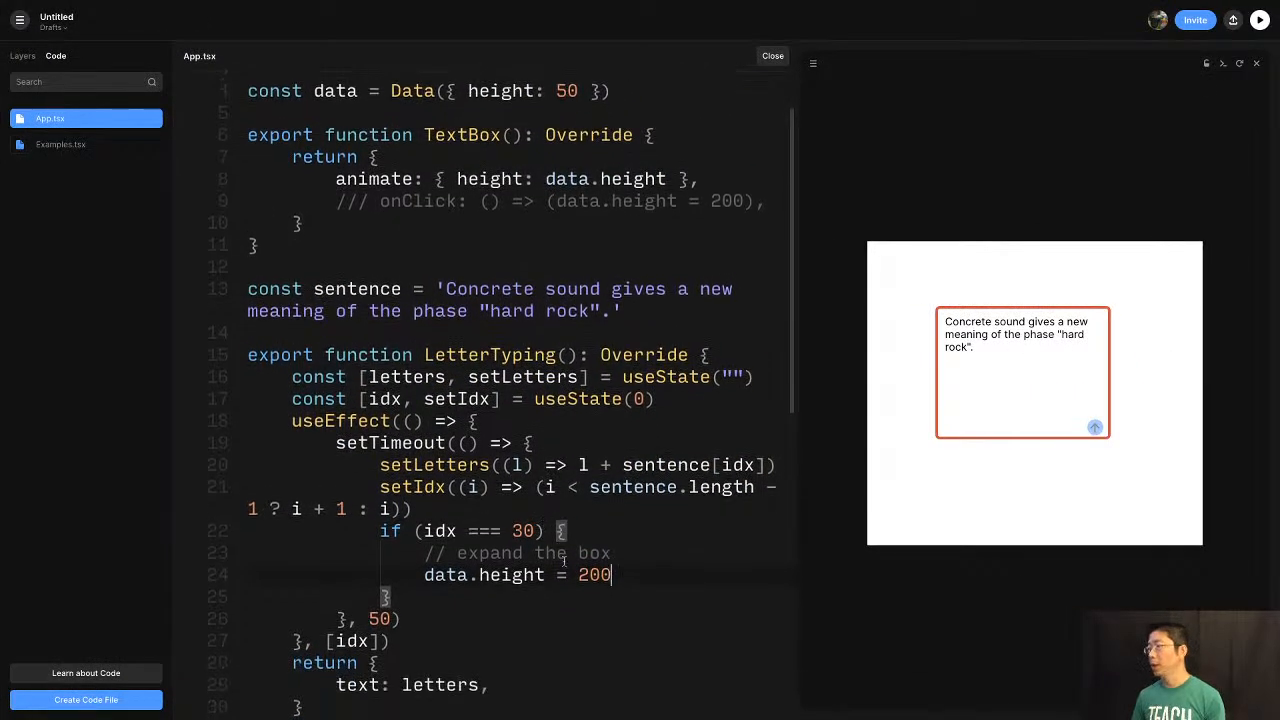
{"action": "left_click", "coordinate": [598, 574]}
{"action": "key", "text": "BackSpace"}
{"action": "key", "text": "BackSpace"}
{"action": "type", "text": "15"}
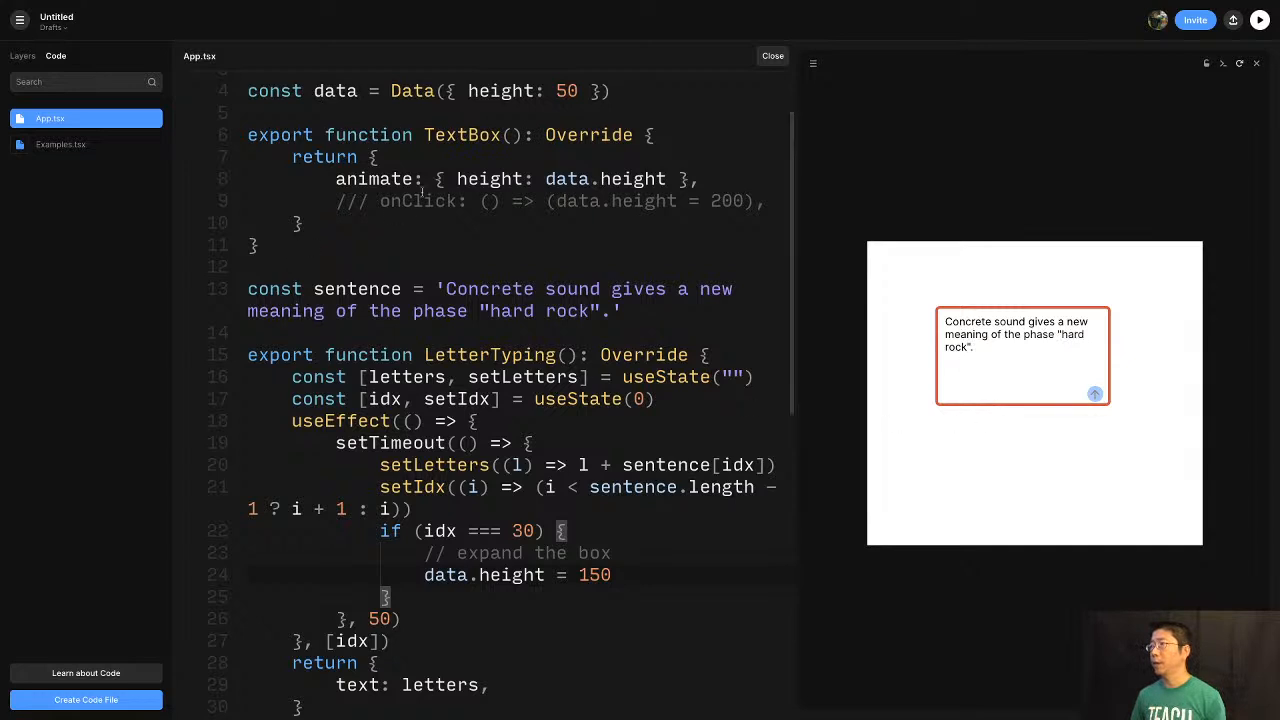
Add transition: { duration: 200 } below animate in the TextBox override and reload the preview to test it.
{"action": "left_click", "coordinate": [710, 178]}
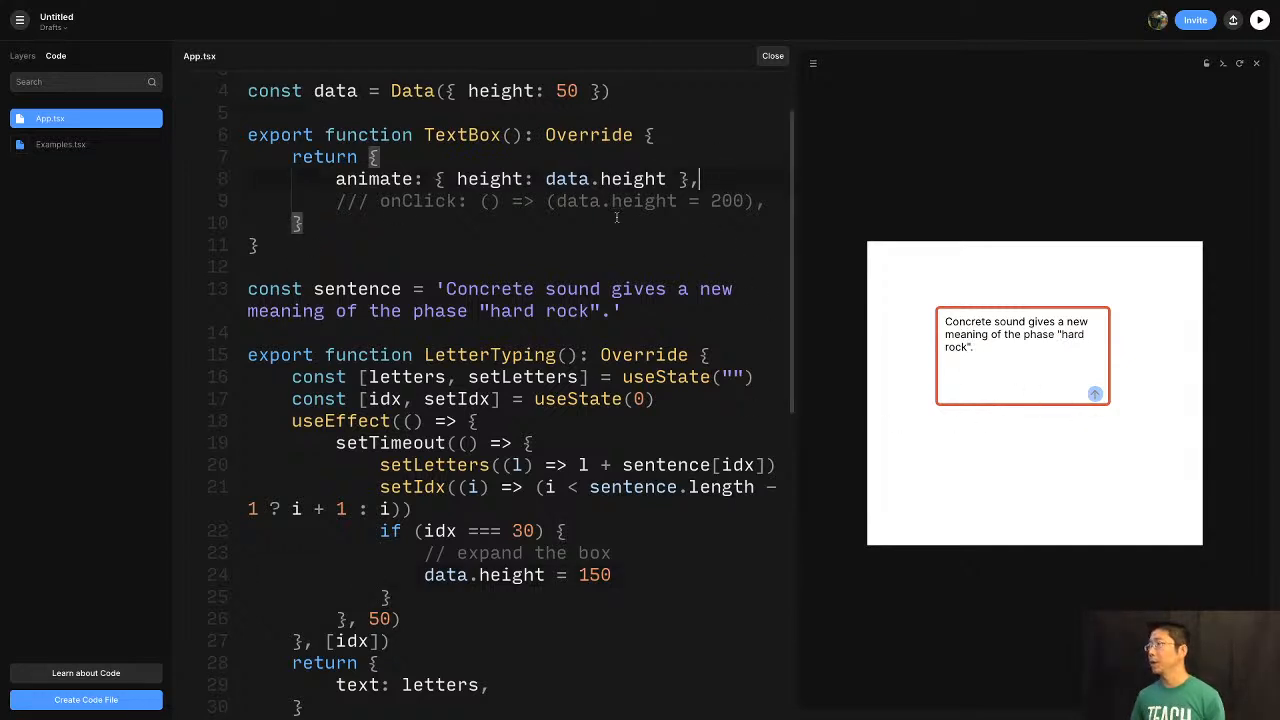
{"action": "key", "text": "Return"}
{"action": "type", "text": "trans"}
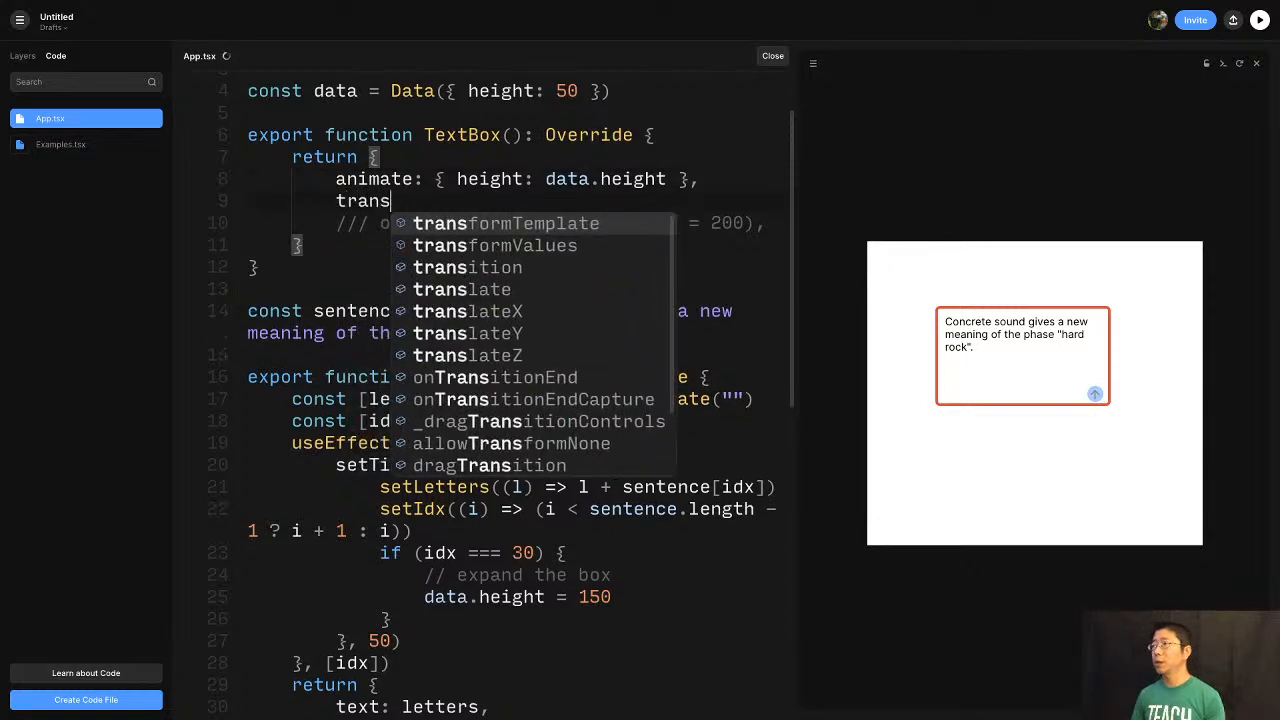
{"action": "type", "text": "ition: {"}
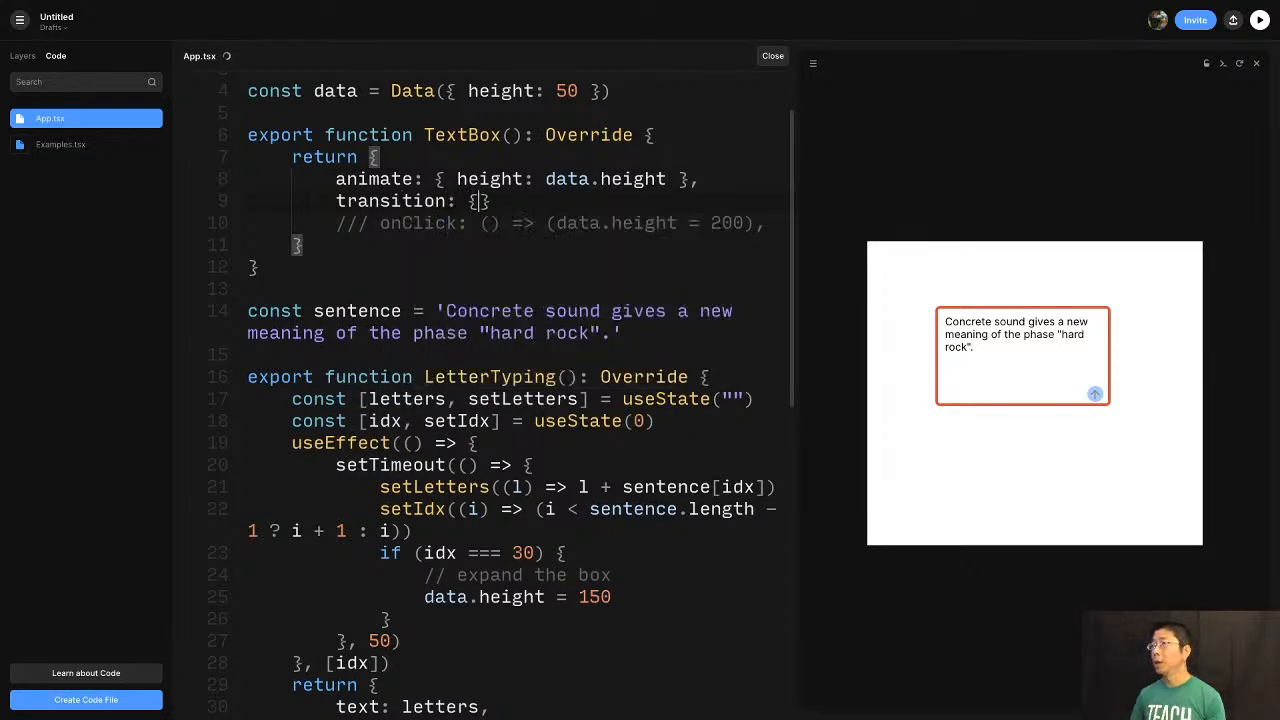
{"action": "type", "text": " dur"}
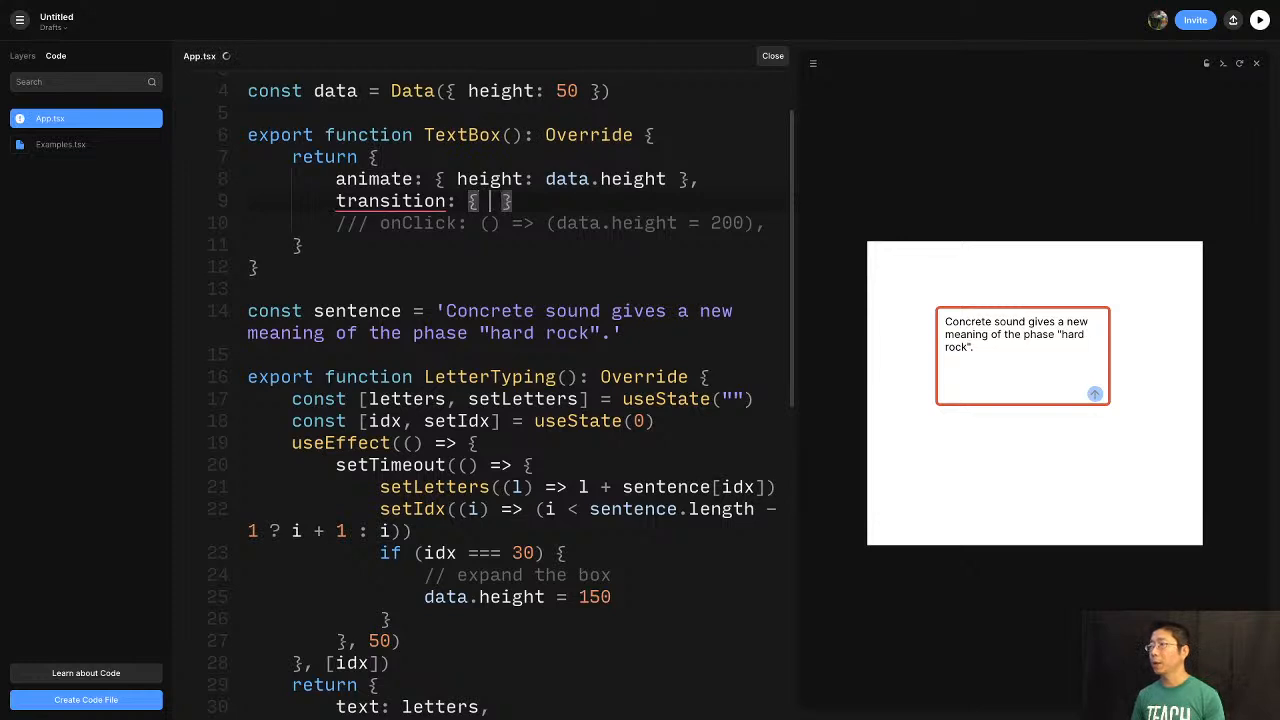
{"action": "type", "text": "ation"}
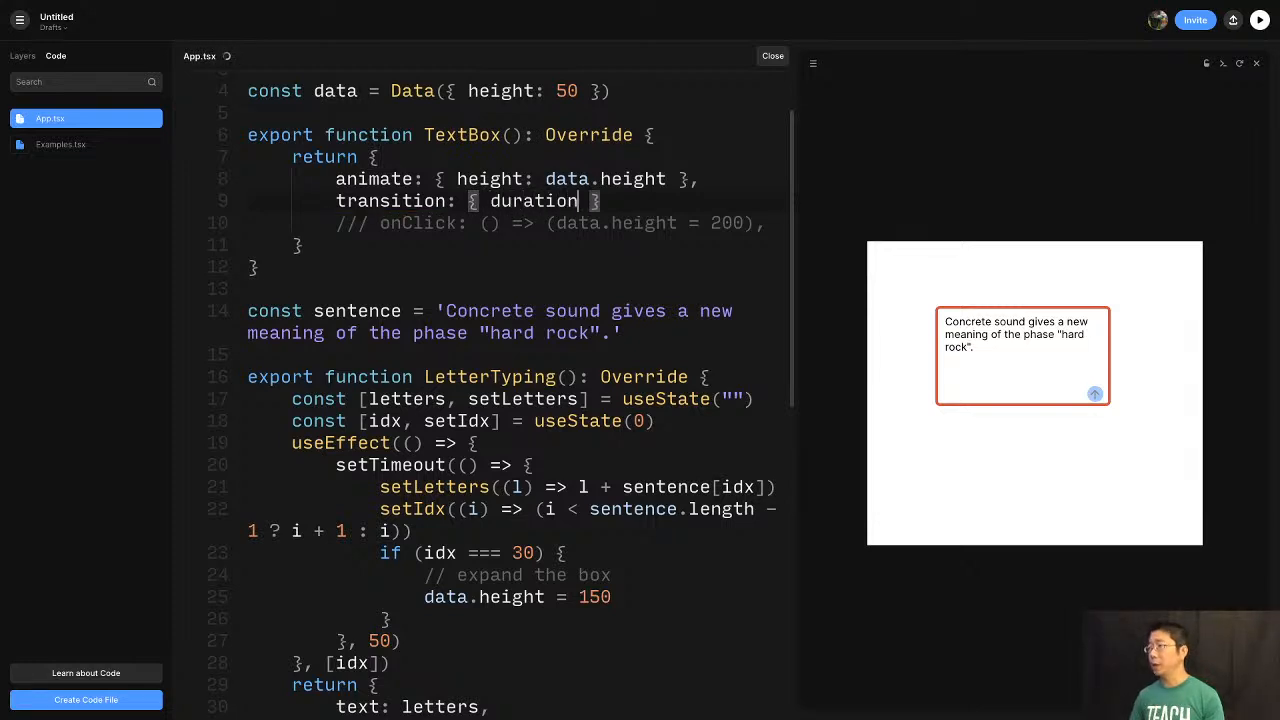
{"action": "type", "text": ":"}
{"action": "type", "text": "20"}
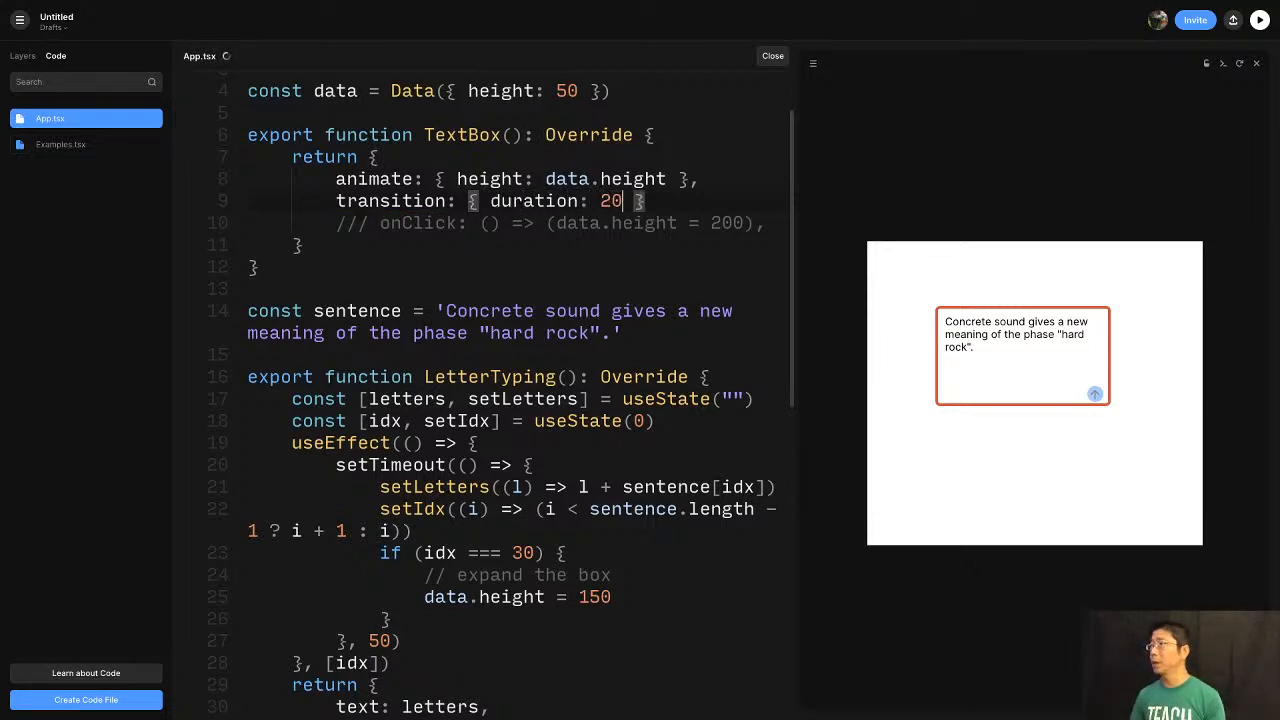
{"action": "type", "text": "0"}
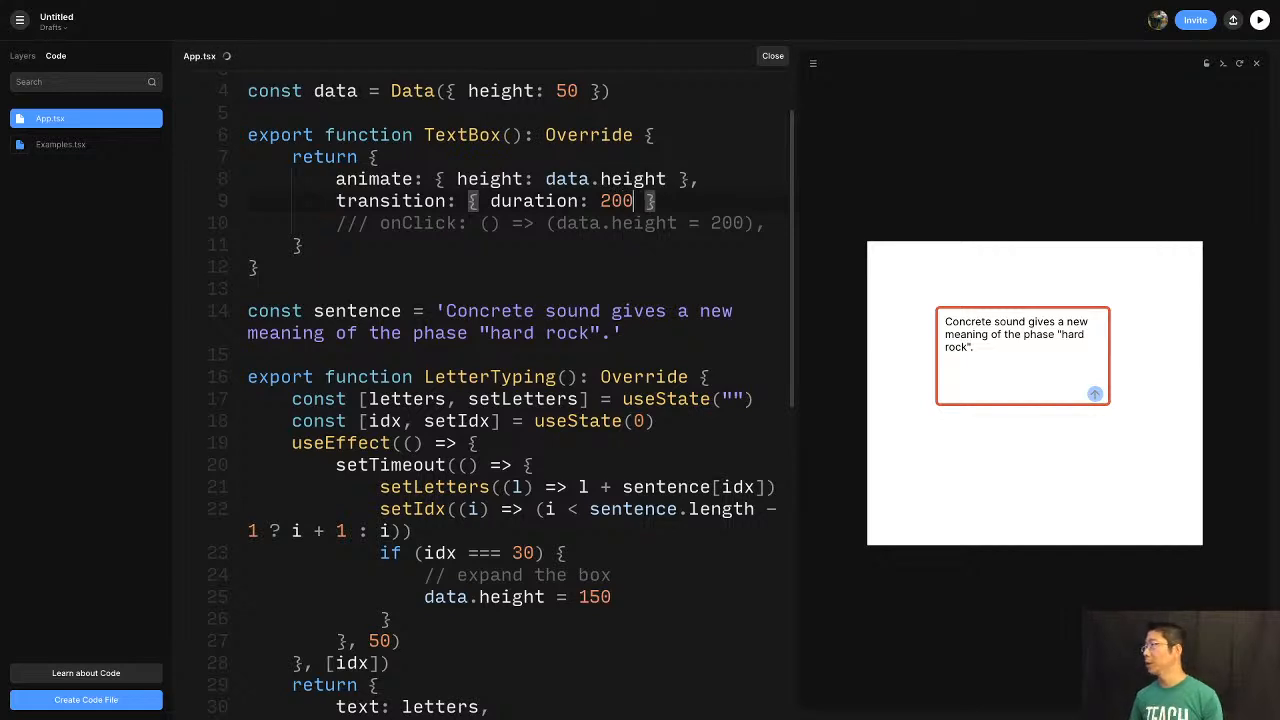
{"action": "left_click", "coordinate": [1239, 64]}
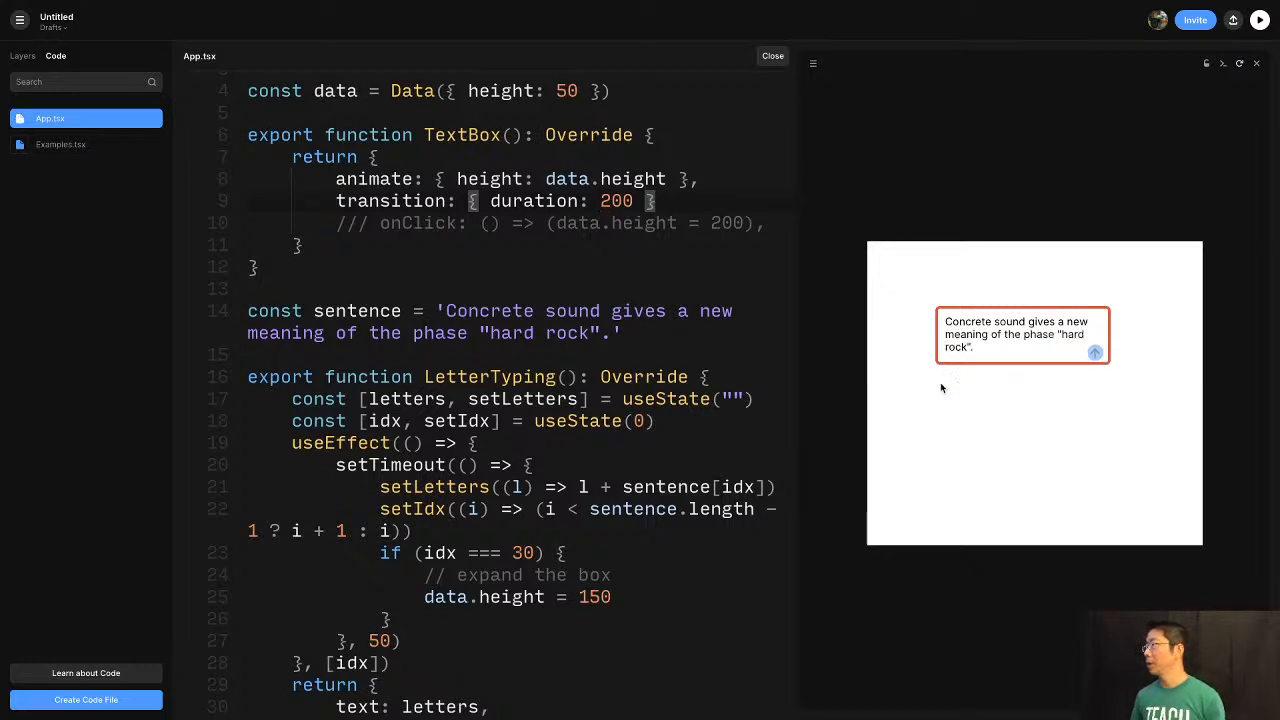
{"action": "left_click", "coordinate": [1239, 64]}
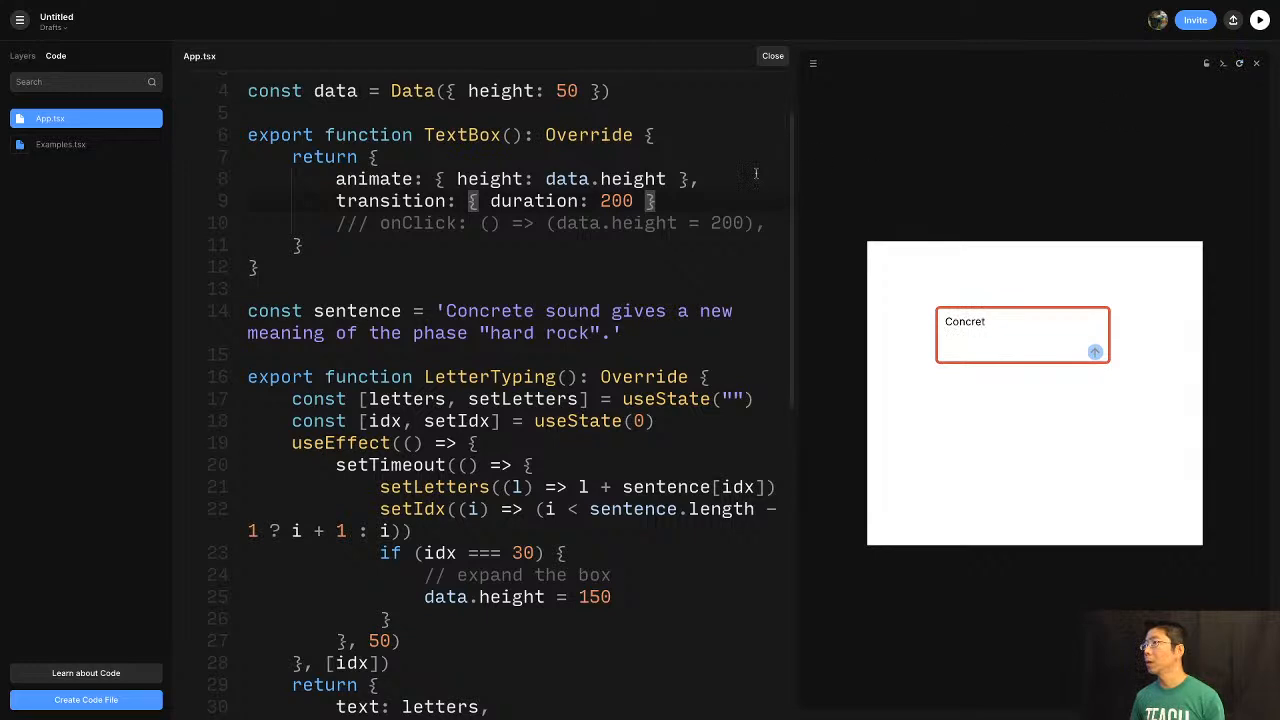
Set the TextBox transition duration to 0.2 and reload the preview to watch the box expand.
{"action": "left_click", "coordinate": [601, 201]}
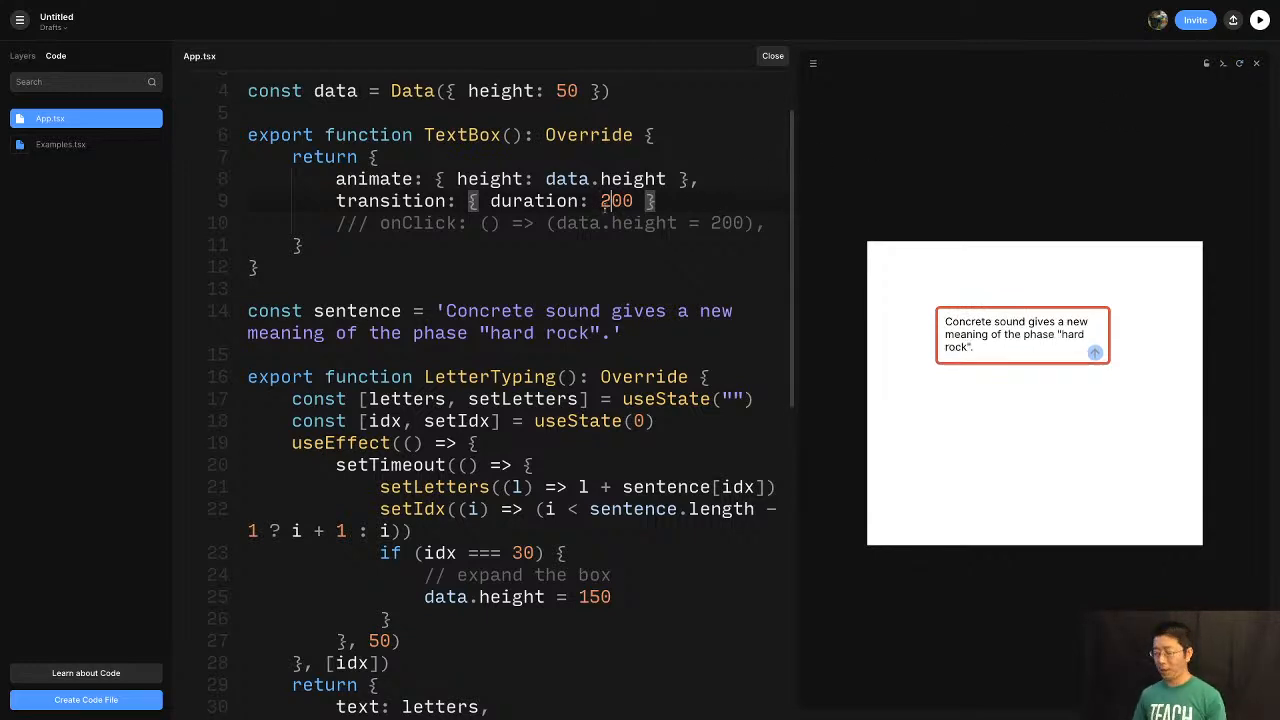
{"action": "key", "text": "Delete"}
{"action": "key", "text": "Delete"}
{"action": "key", "text": "BackSpace"}
{"action": "type", "text": "0"}
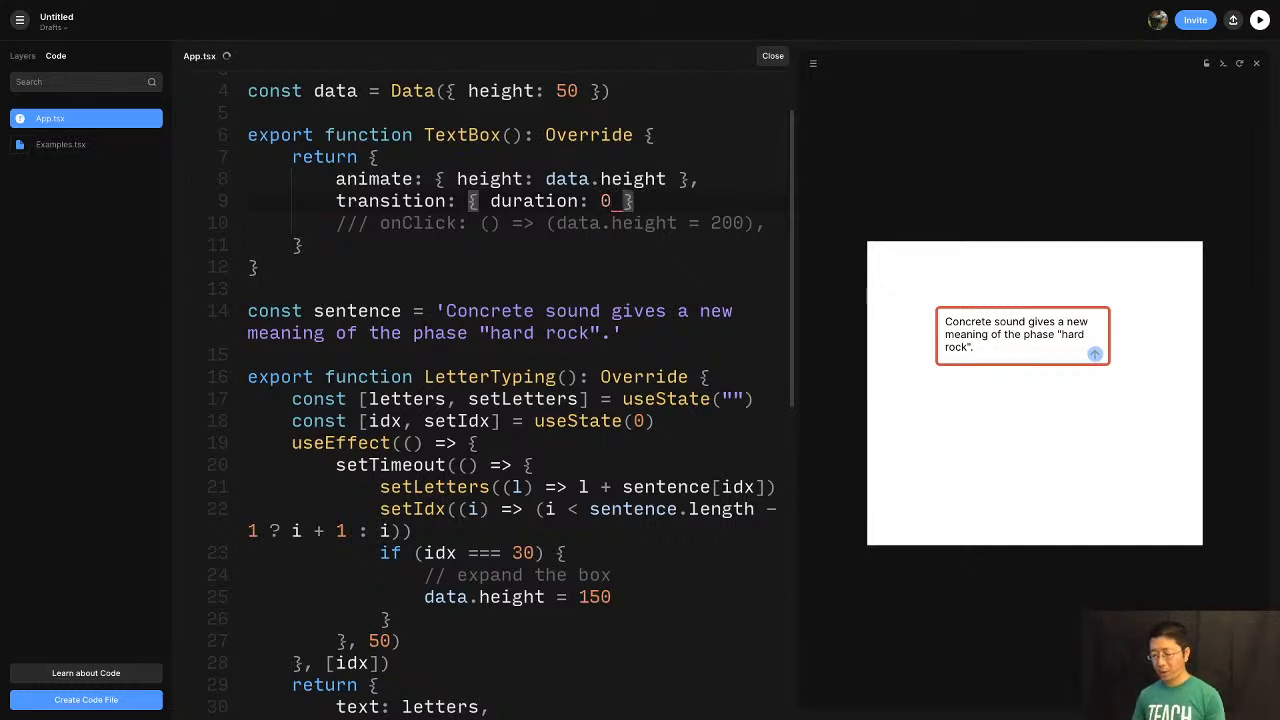
{"action": "type", "text": ".2"}
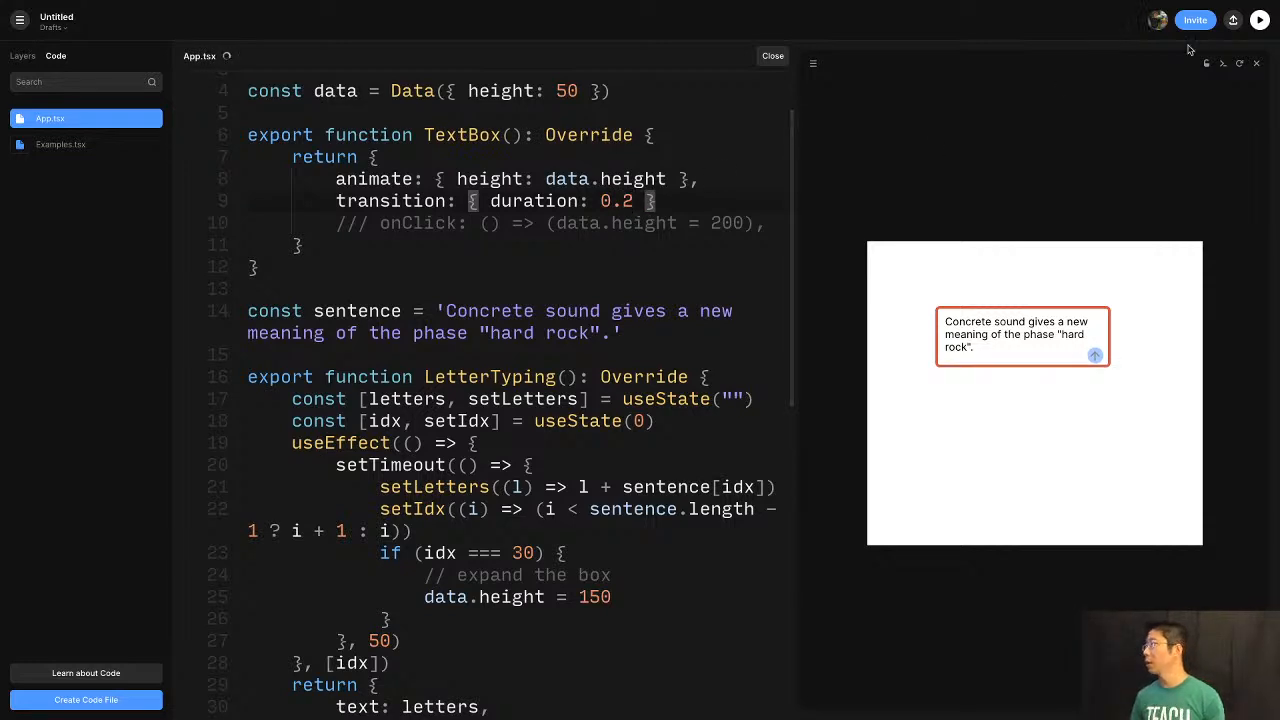
{"action": "left_click", "coordinate": [1239, 63]}
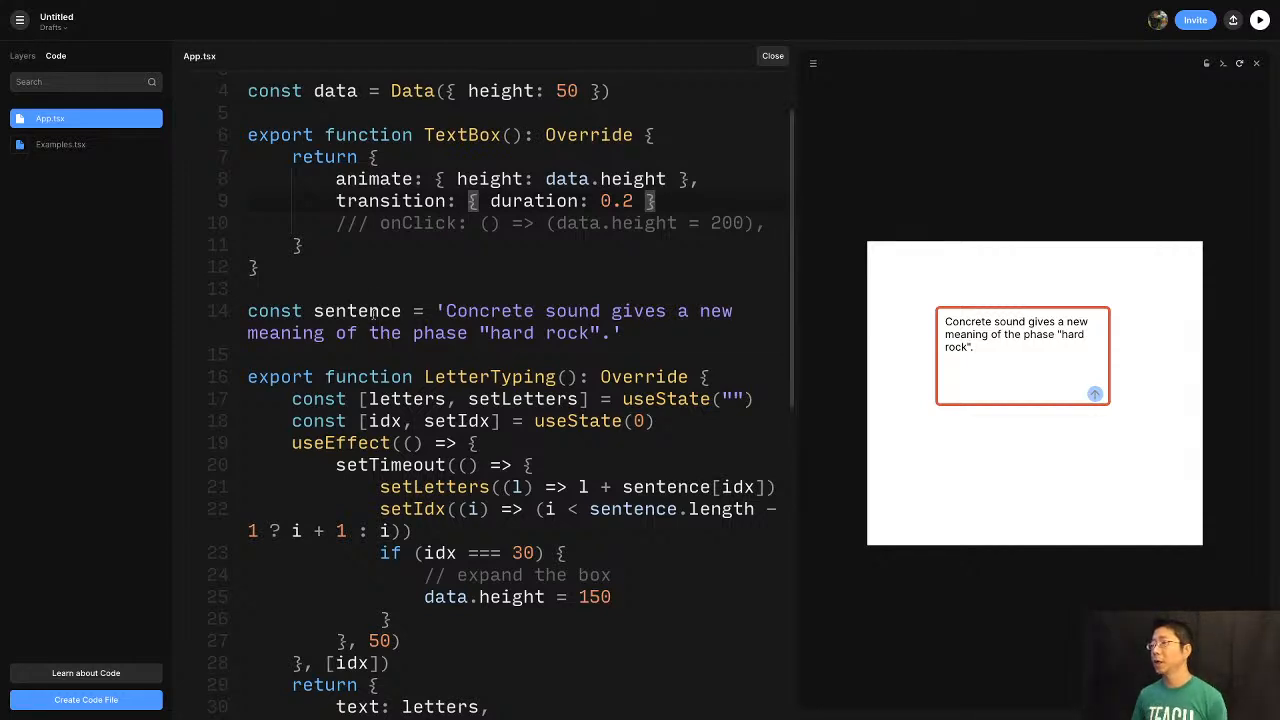
Leave the code editor and examine the design frames on the canvas alongside the running preview.
{"action": "left_click", "coordinate": [330, 256]}
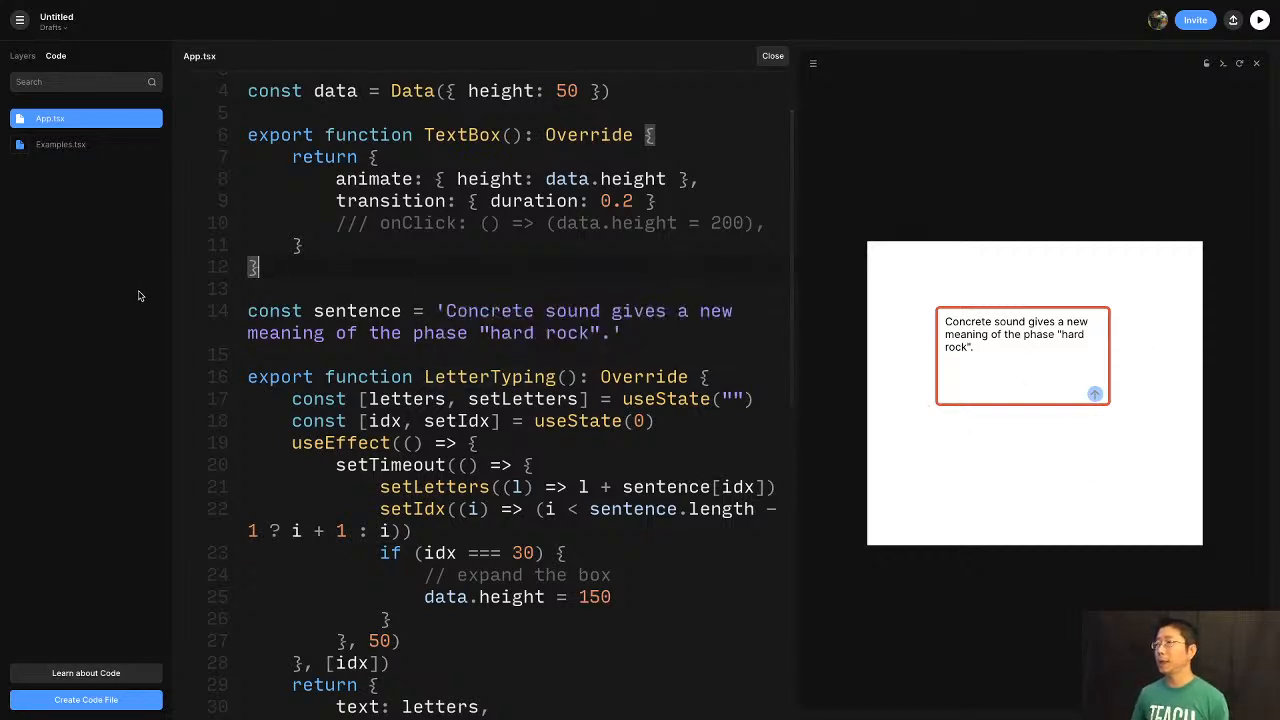
{"action": "left_click", "coordinate": [98, 284]}
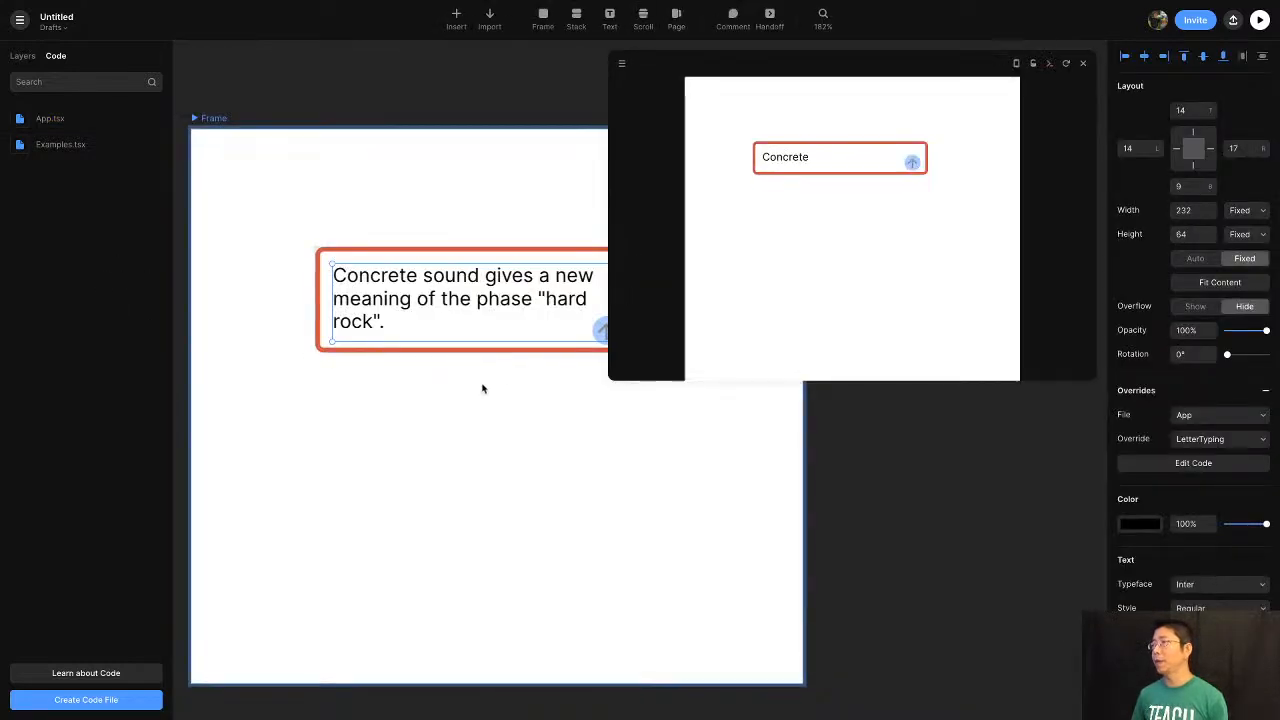
{"action": "scroll", "coordinate": [500, 386], "scroll_direction": "left", "scroll_amount": 3}
{"action": "scroll", "coordinate": [519, 386], "scroll_direction": "left", "scroll_amount": 5}
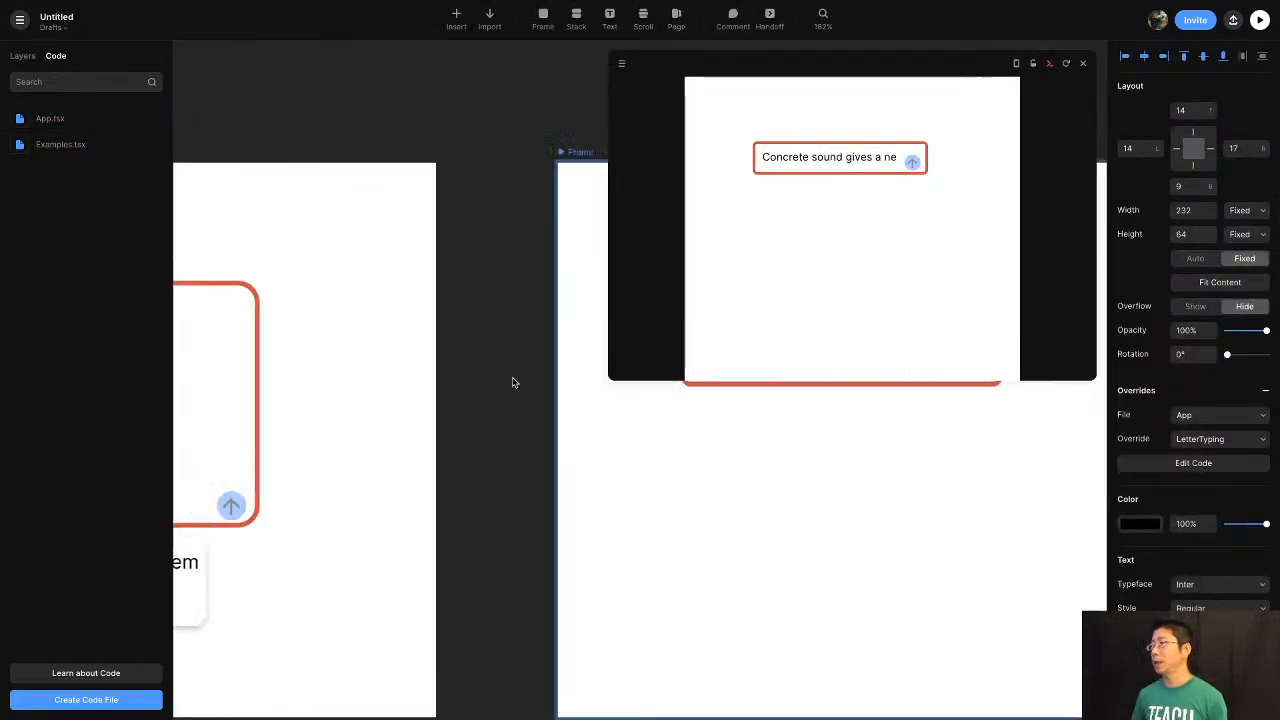
{"action": "scroll", "coordinate": [512, 383], "scroll_direction": "down", "scroll_amount": 3, "text": "ctrl"}
{"action": "scroll", "coordinate": [512, 383], "scroll_direction": "left", "scroll_amount": 5}
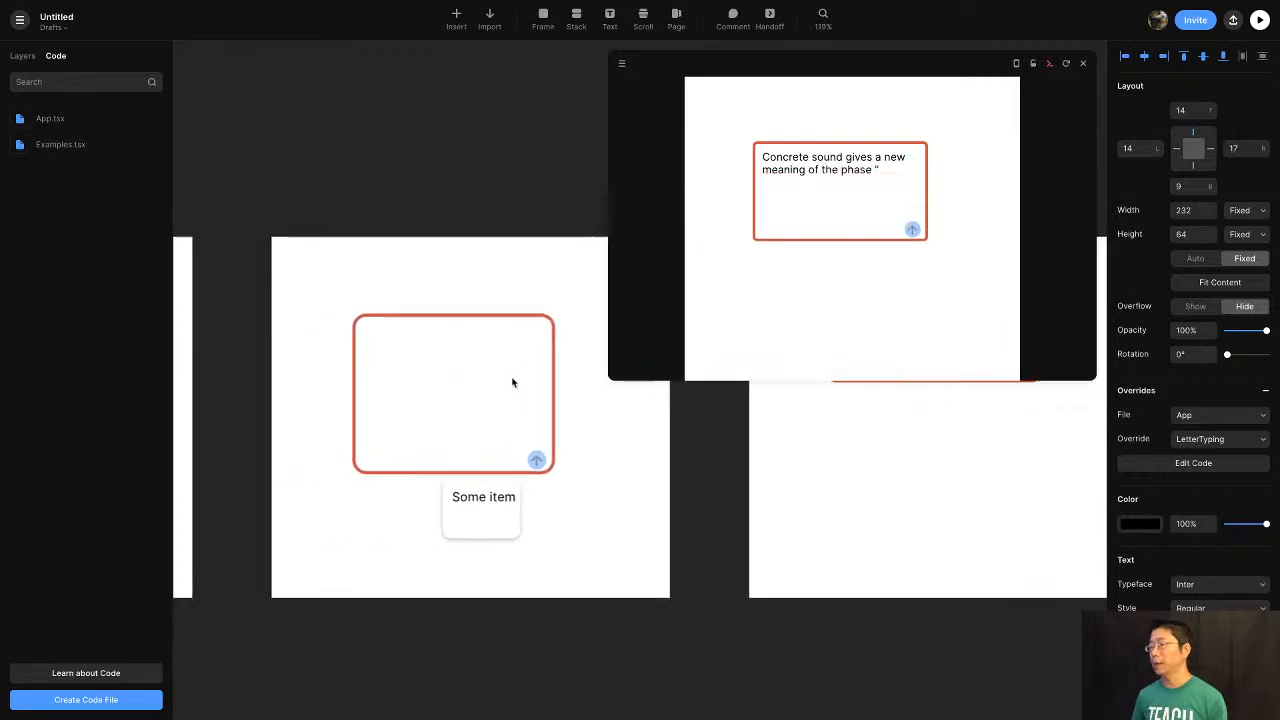
{"action": "scroll", "coordinate": [307, 491], "scroll_direction": "left", "scroll_amount": 8}
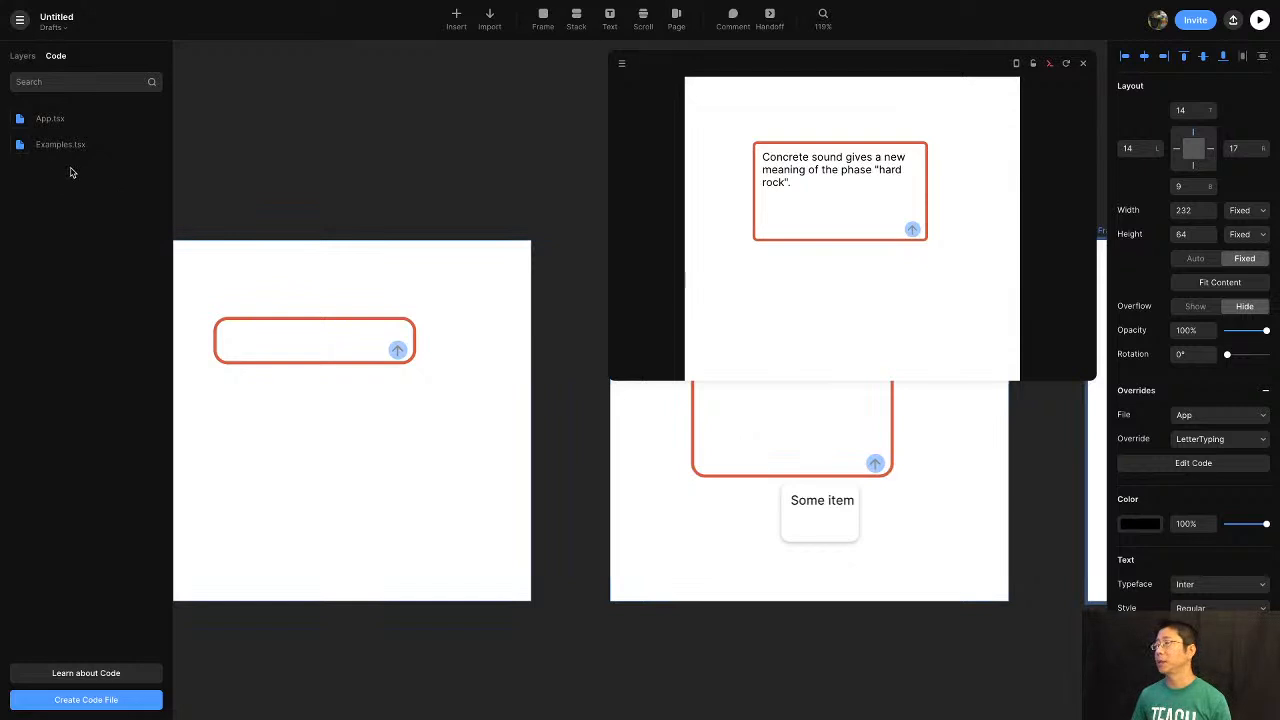
Reopen App.tsx and review the TextBox and LetterTyping overrides.
{"action": "left_click", "coordinate": [44, 120]}
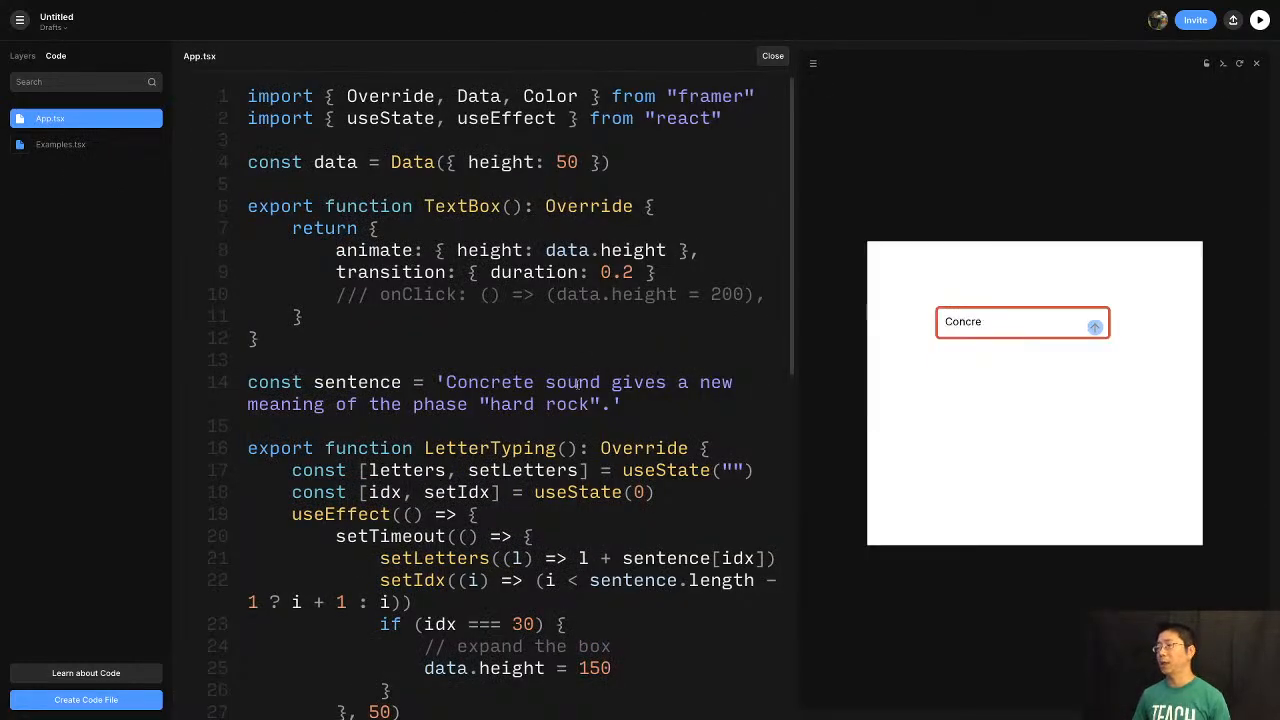
{"action": "scroll", "coordinate": [577, 385], "scroll_direction": "down", "scroll_amount": 4}
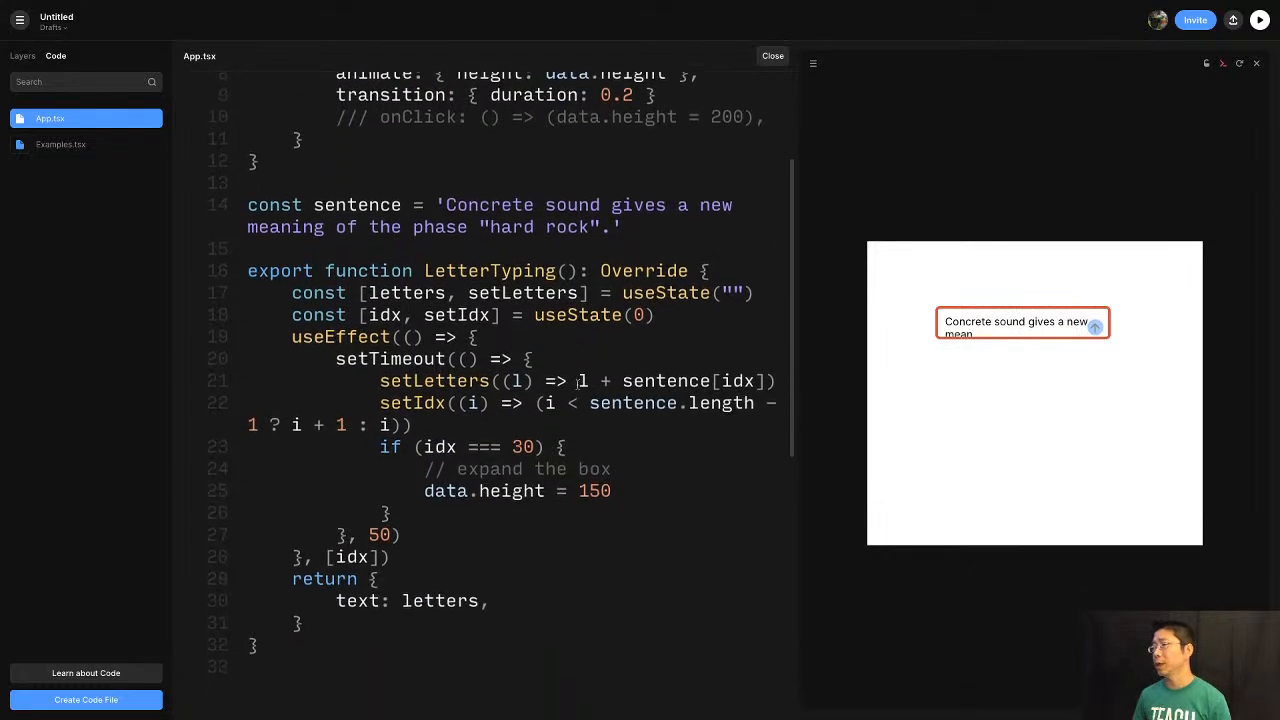
{"action": "scroll", "coordinate": [577, 385], "scroll_direction": "up", "scroll_amount": 1}
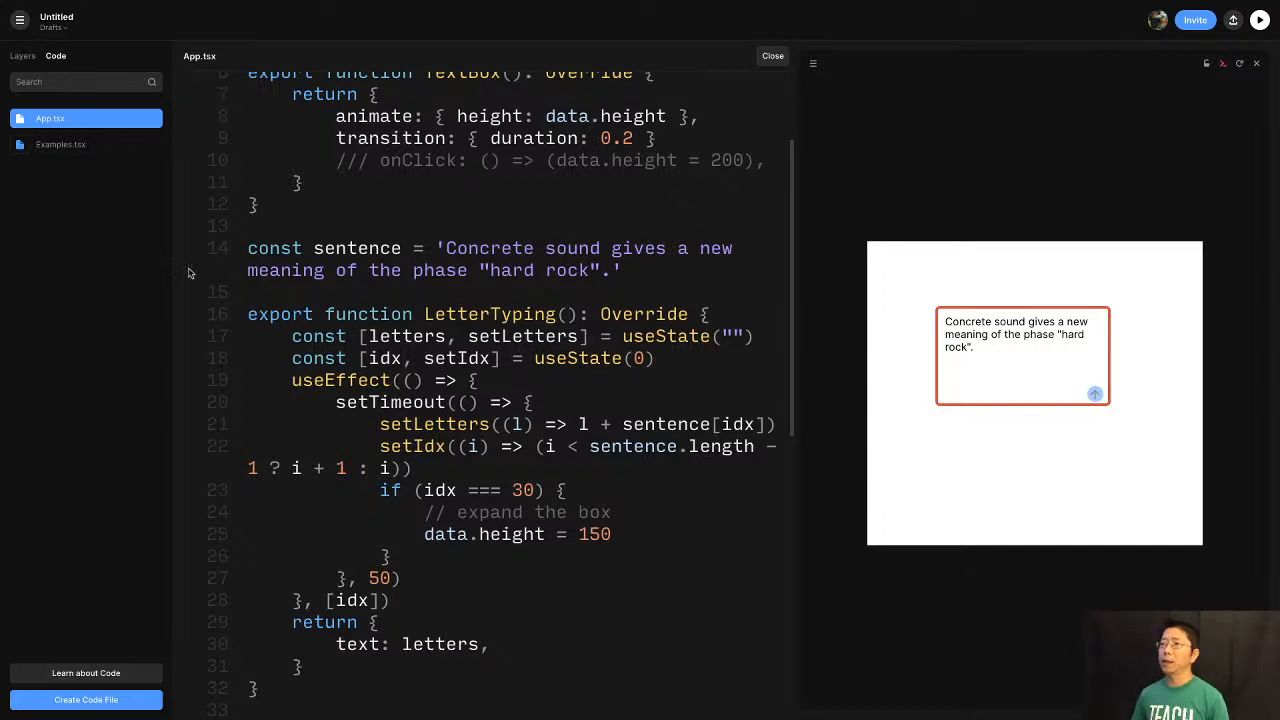
Return to the canvas, close the floating preview and compare the collapsed and expanded box frames.
{"action": "left_click", "coordinate": [112, 220]}
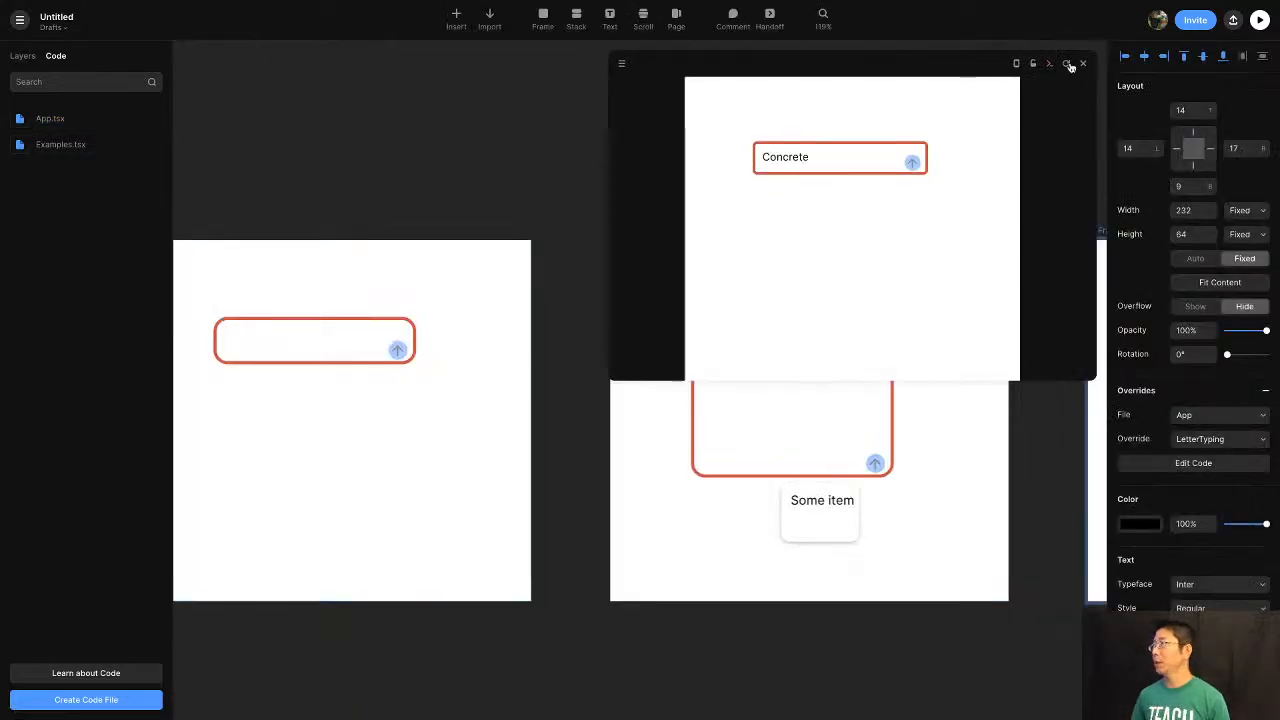
{"action": "left_click", "coordinate": [1082, 63]}
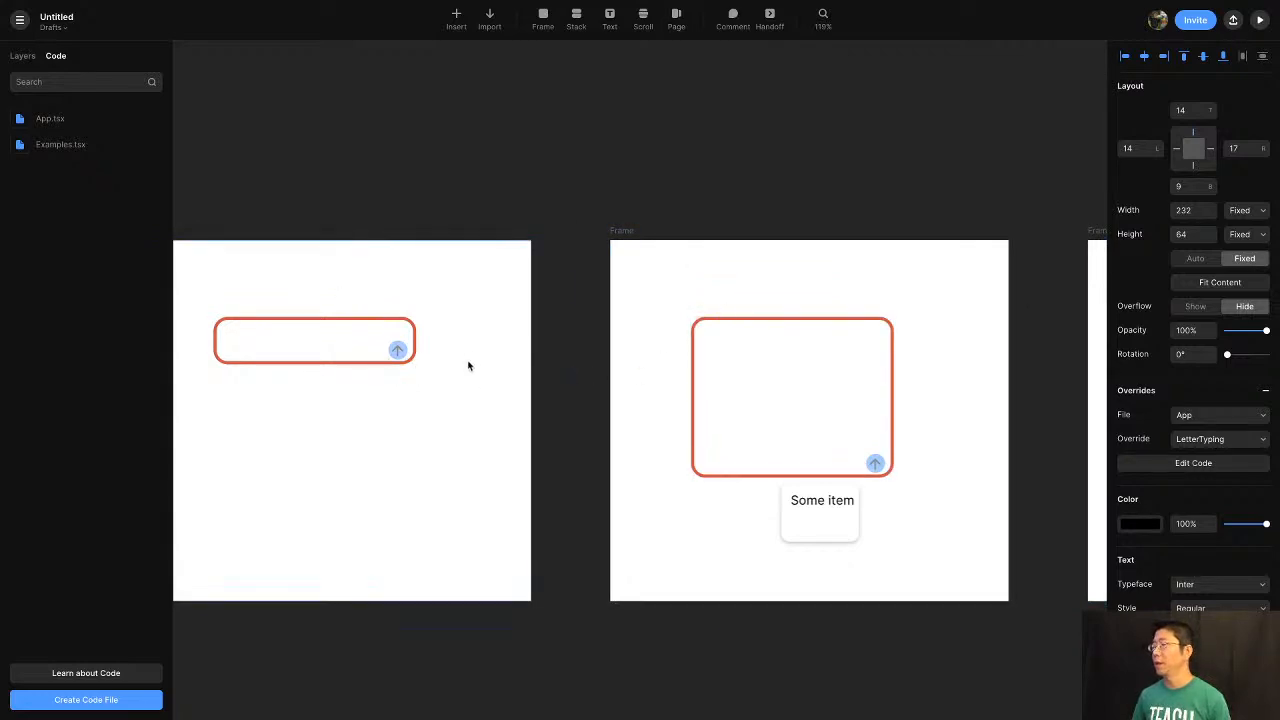
{"action": "scroll", "coordinate": [531, 406], "scroll_direction": "left", "scroll_amount": 3}
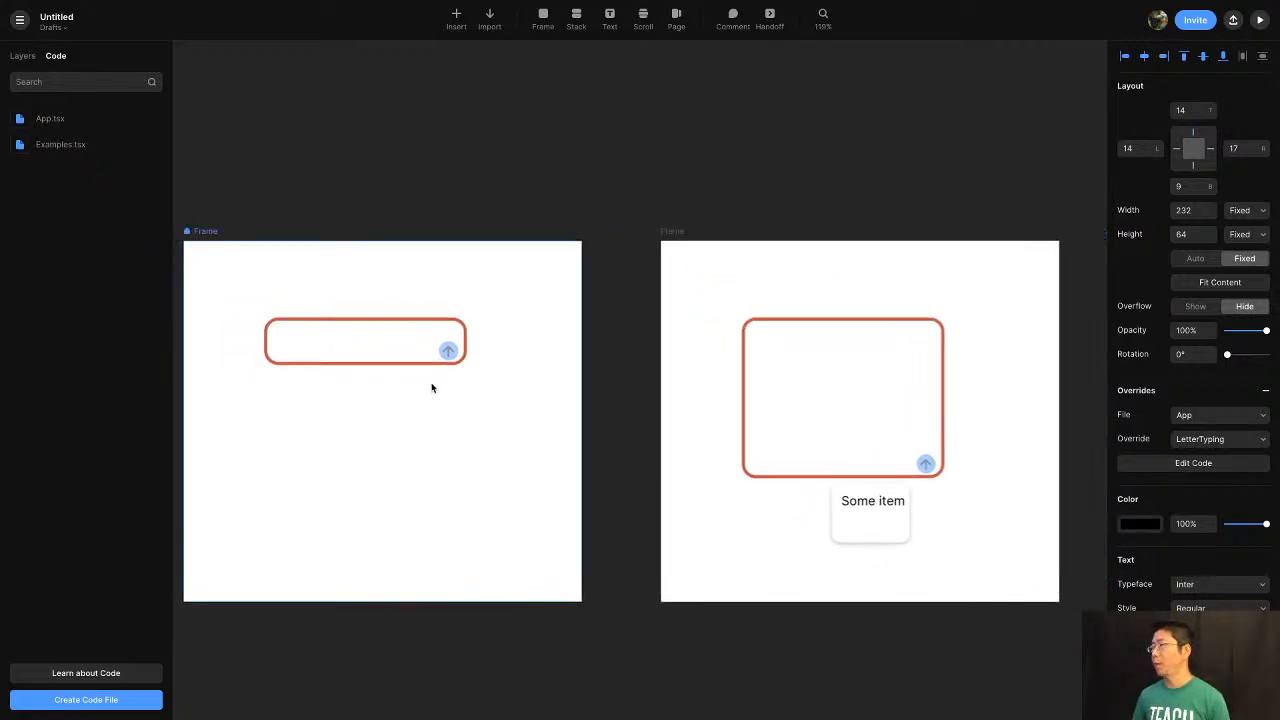
{"action": "scroll", "coordinate": [846, 363], "scroll_direction": "right", "scroll_amount": 5}
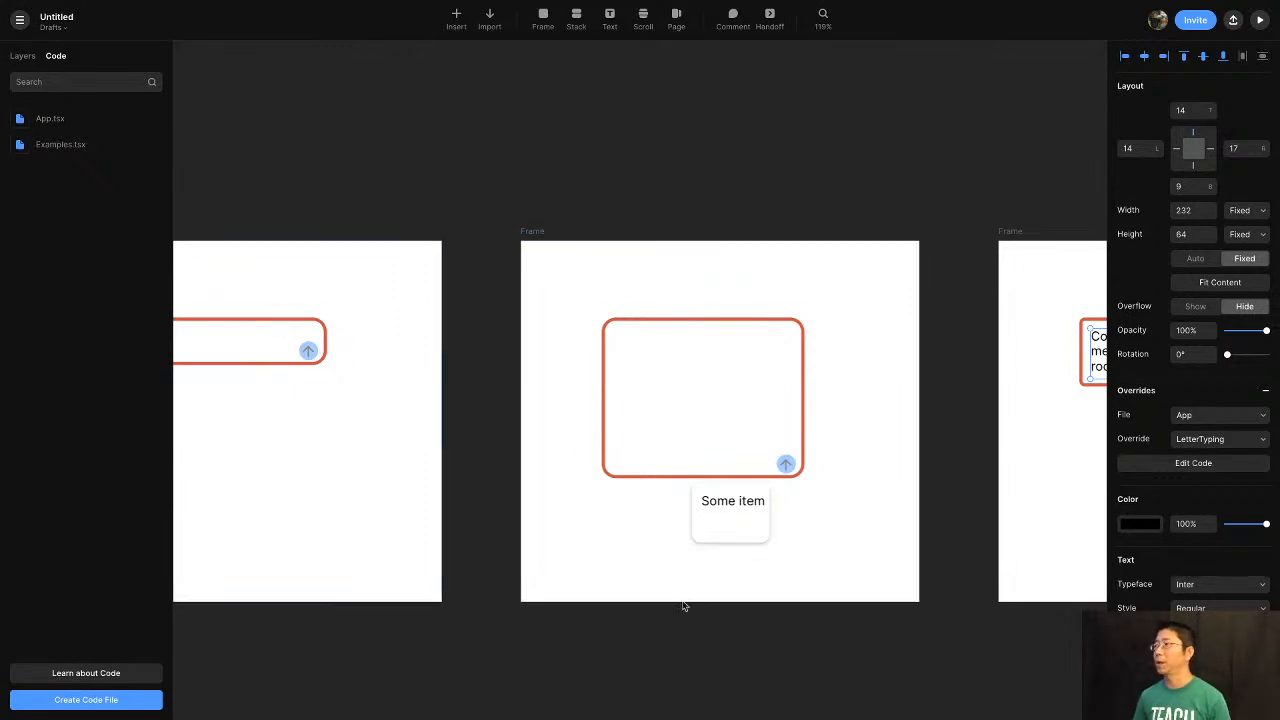
Open App.tsx without the preview and reread the code from the TextBox override through the idx === 30 block.
{"action": "left_click", "coordinate": [42, 120]}
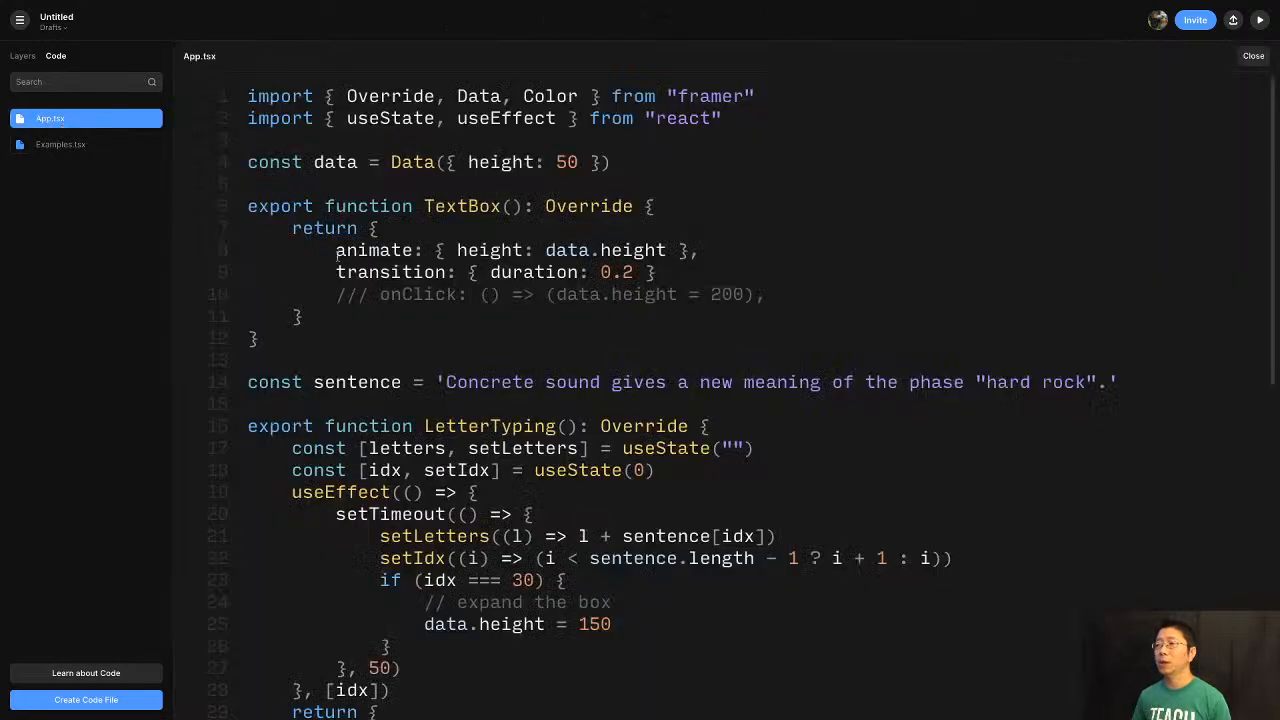
{"action": "left_click", "coordinate": [357, 337]}
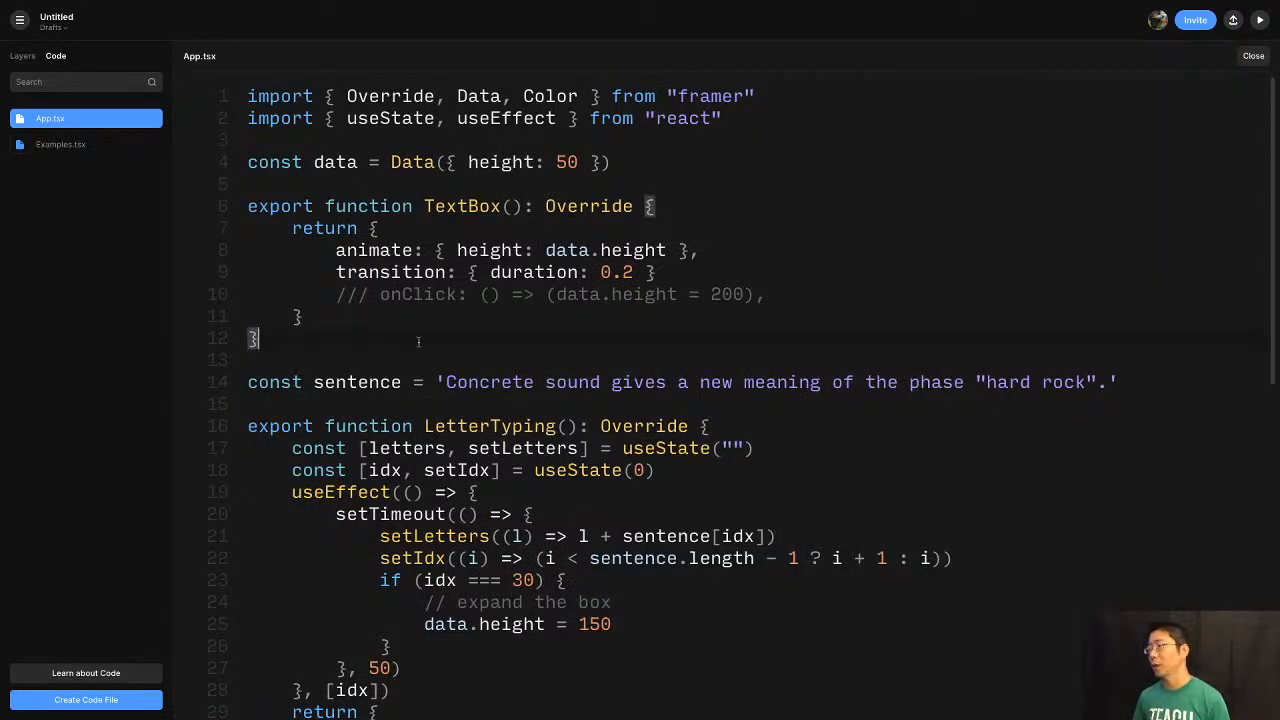
{"action": "scroll", "coordinate": [418, 342], "scroll_direction": "down", "scroll_amount": 5}
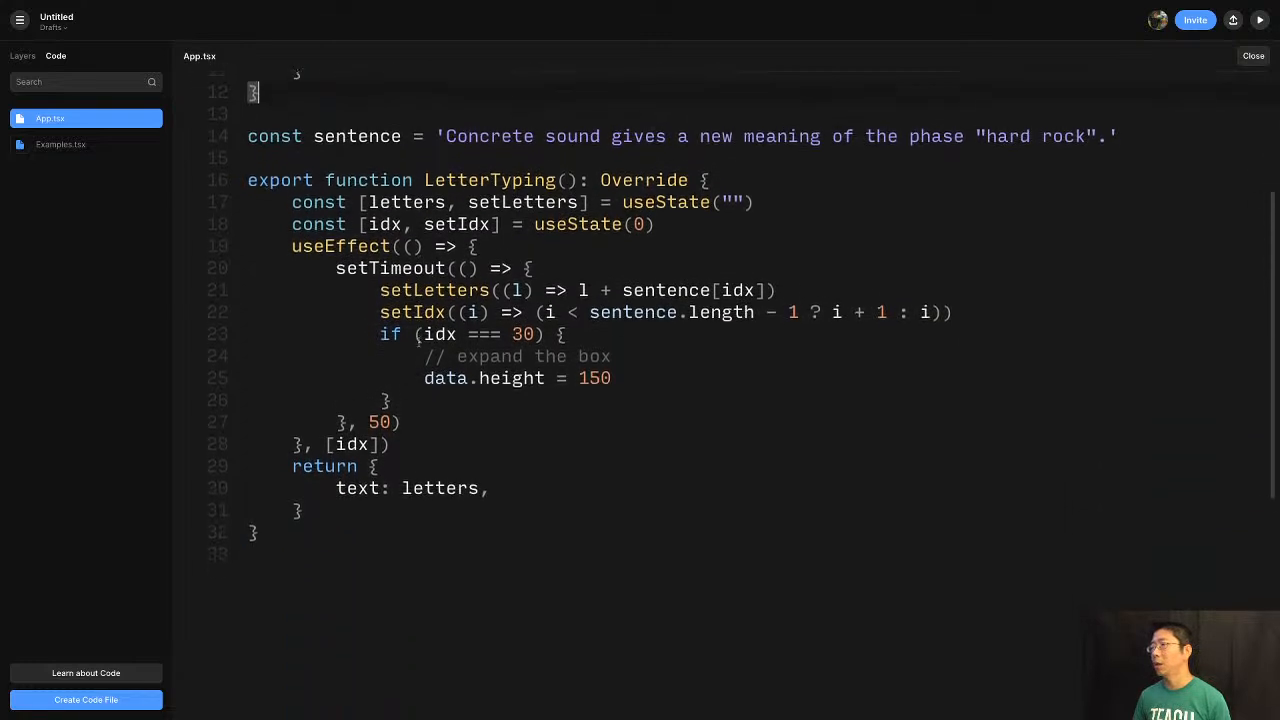
{"action": "scroll", "coordinate": [418, 342], "scroll_direction": "up", "scroll_amount": 3}
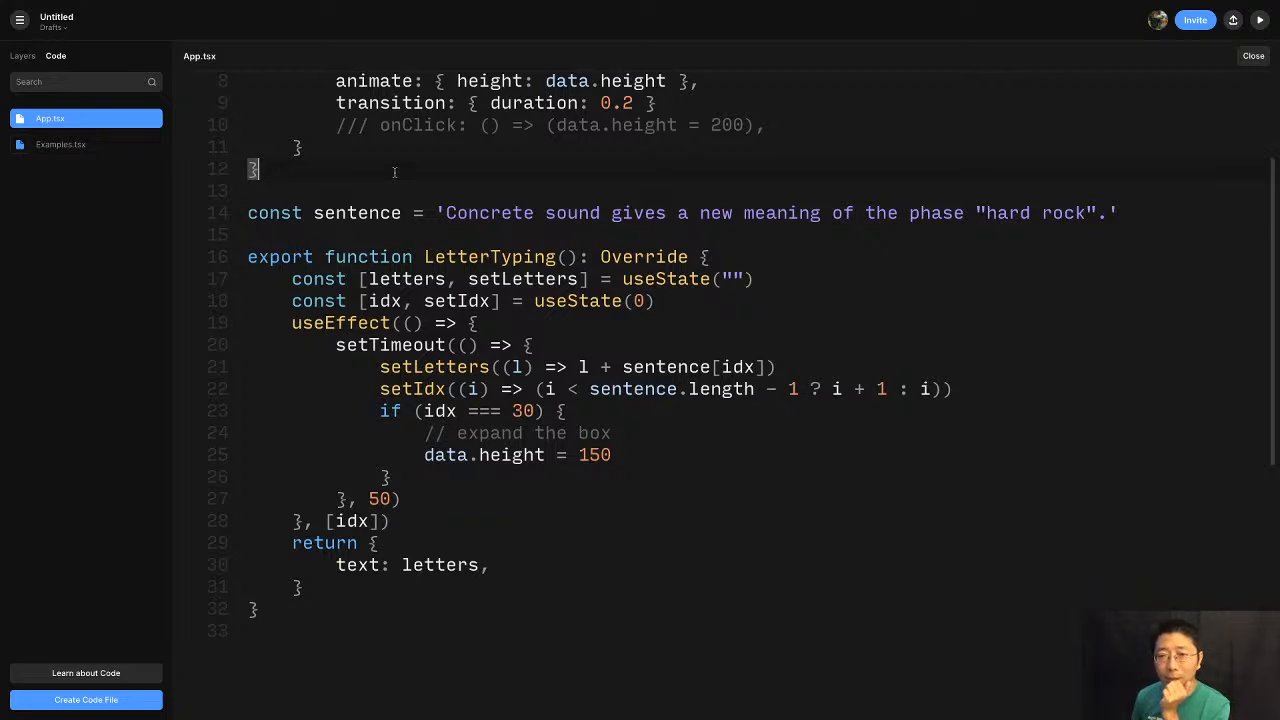
Go back to the canvas and inspect the sequence of frames, from the collapsed box to the sentence frame.
{"action": "left_click", "coordinate": [73, 196]}
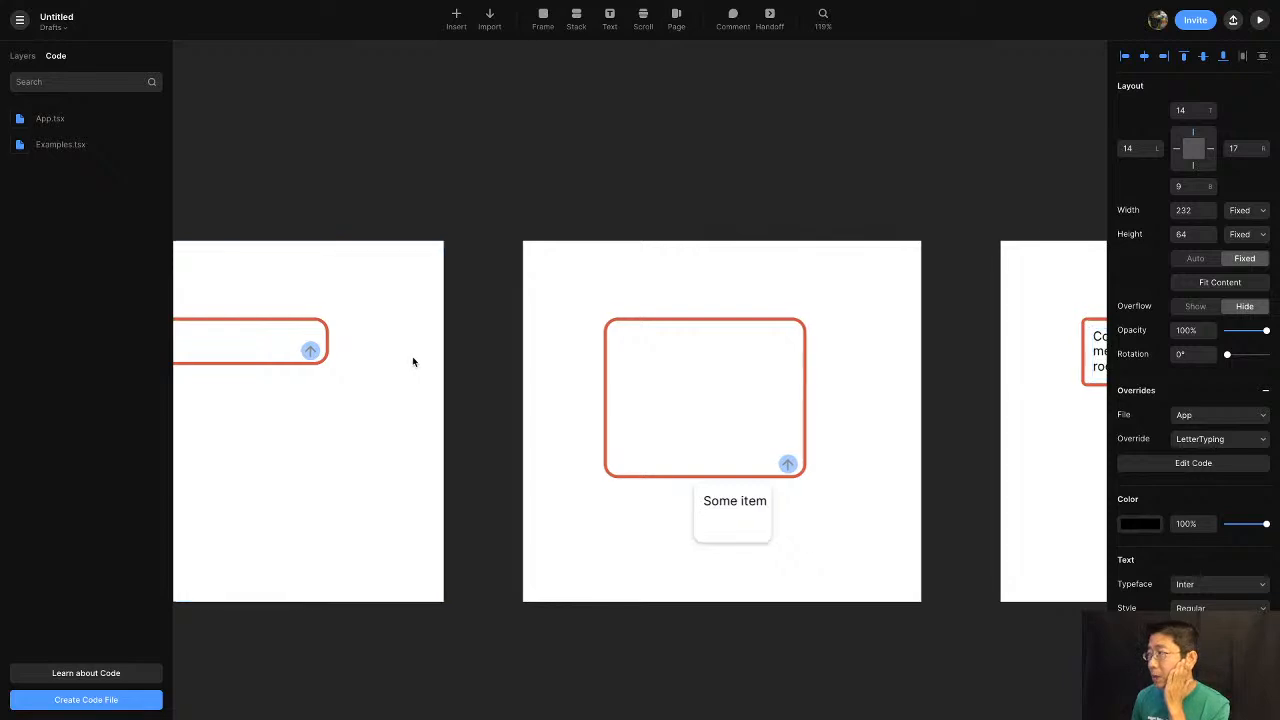
{"action": "scroll", "coordinate": [412, 361], "scroll_direction": "left", "scroll_amount": 5}
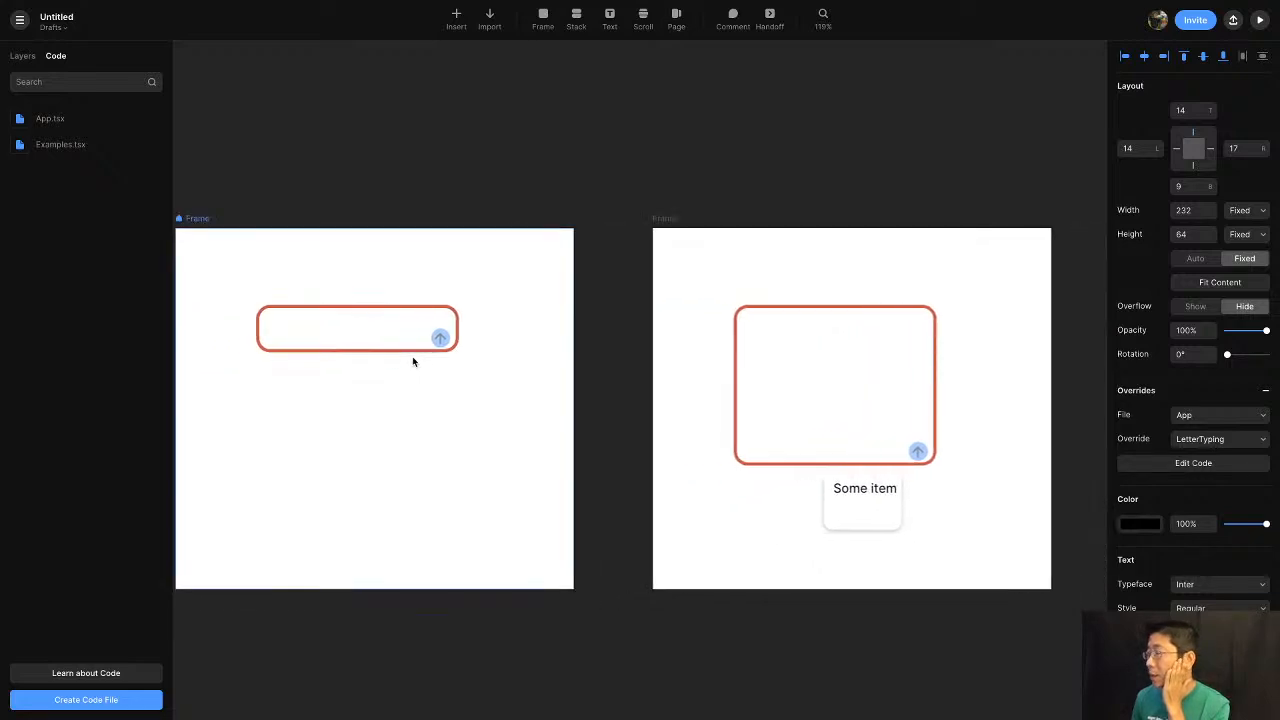
{"action": "scroll", "coordinate": [412, 361], "scroll_direction": "right", "scroll_amount": 7}
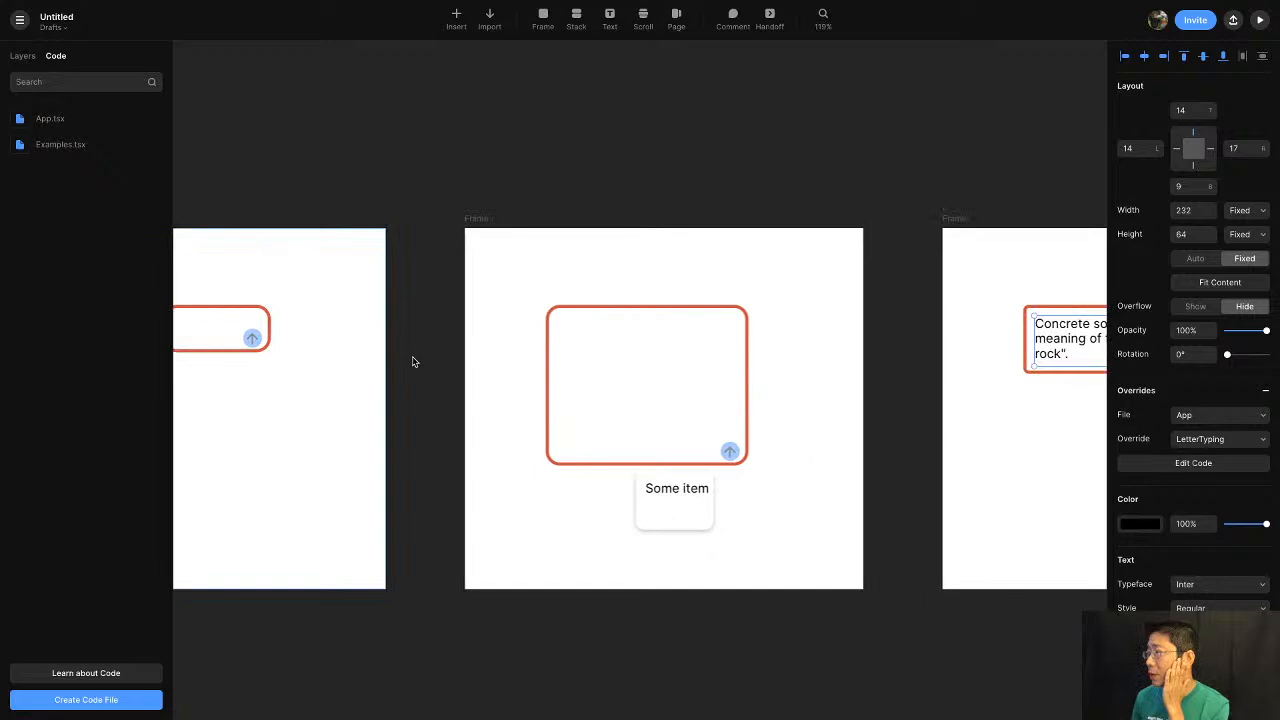
{"action": "scroll", "coordinate": [414, 361], "scroll_direction": "right", "scroll_amount": 3}
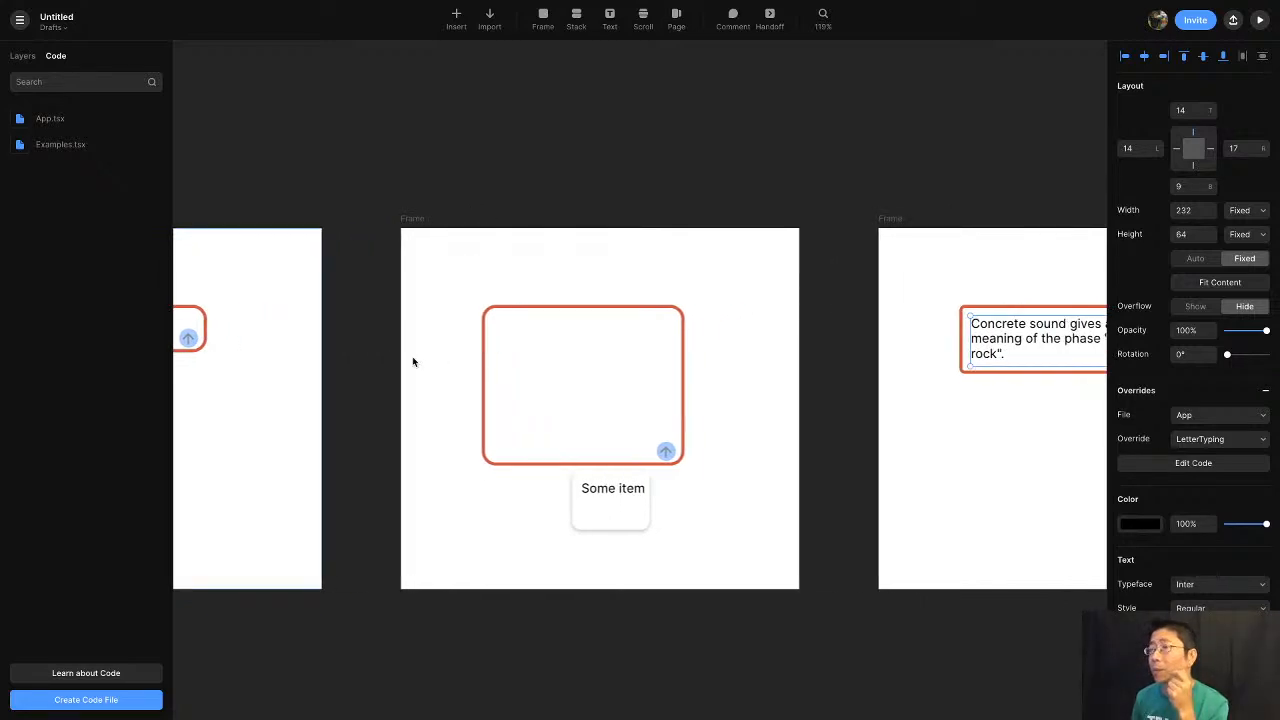
{"action": "scroll", "coordinate": [1000, 374], "scroll_direction": "right", "scroll_amount": 3}
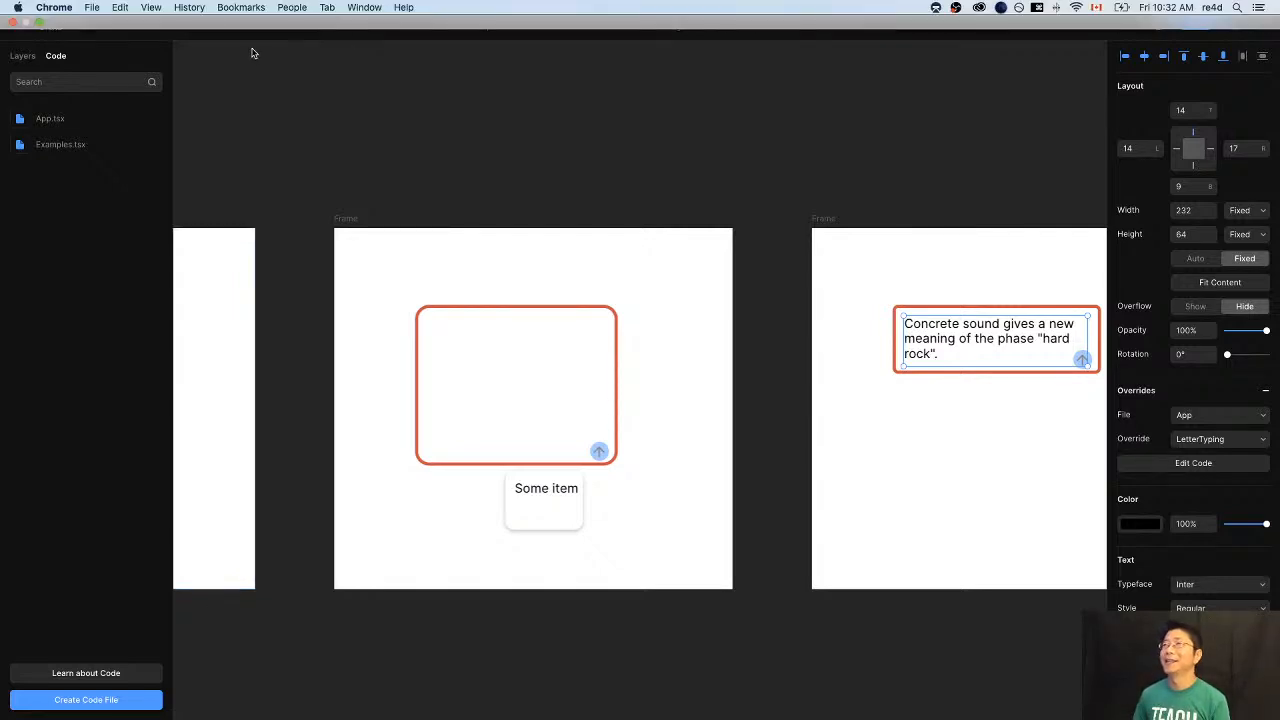
Switch to the browser window with the finished Grammarly project and view its LetterTypingRandom override.
{"action": "key", "text": "super+Tab"}
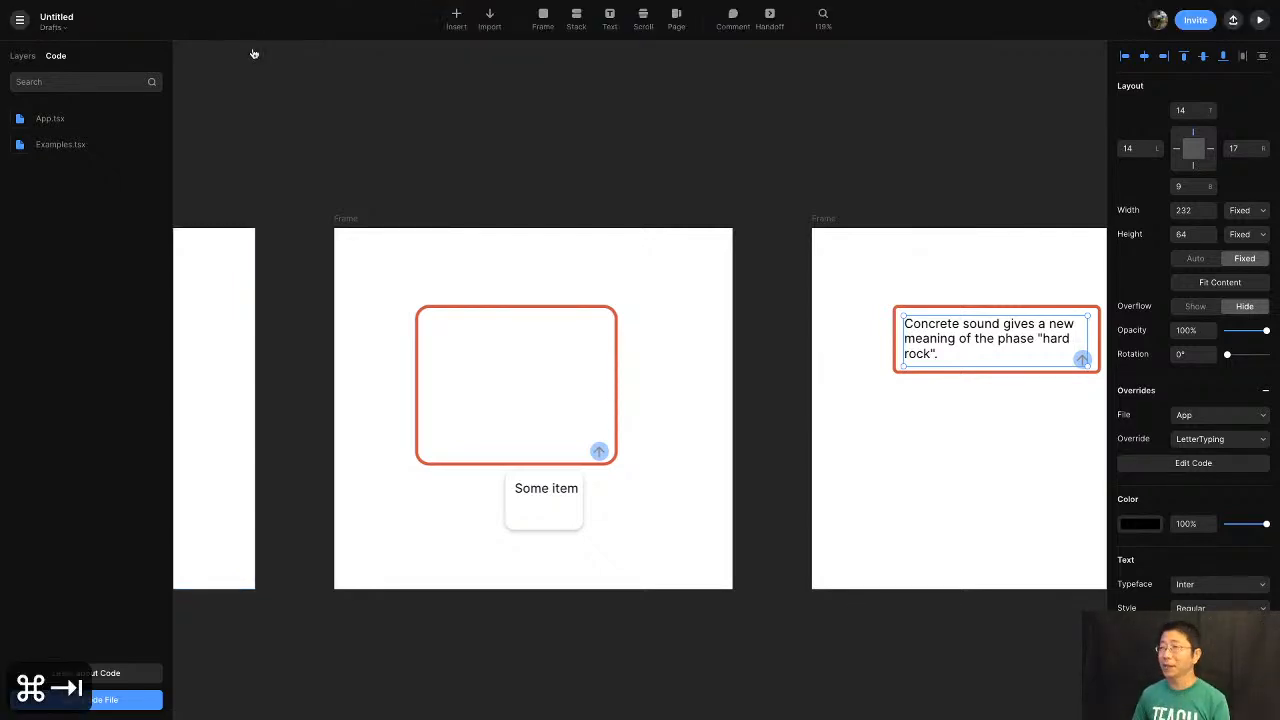
{"action": "key", "text": "shift+super+Tab"}
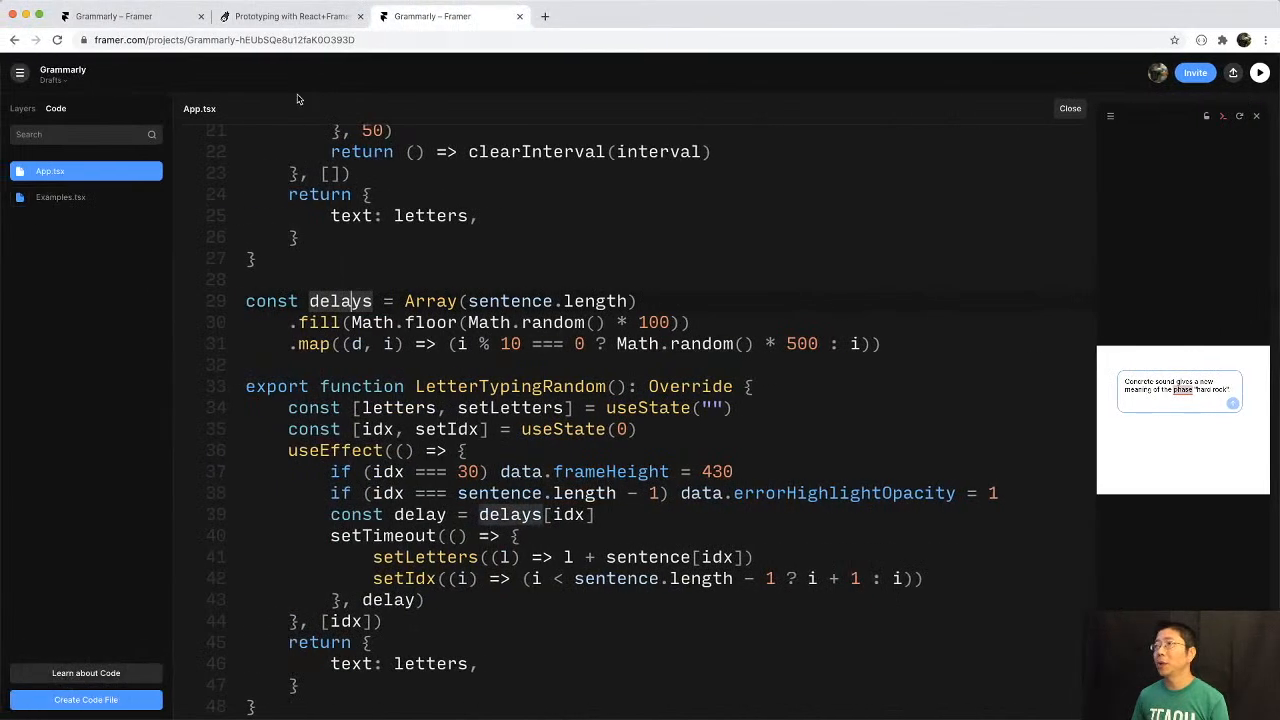
{"action": "key", "text": "ctrl+Right"}
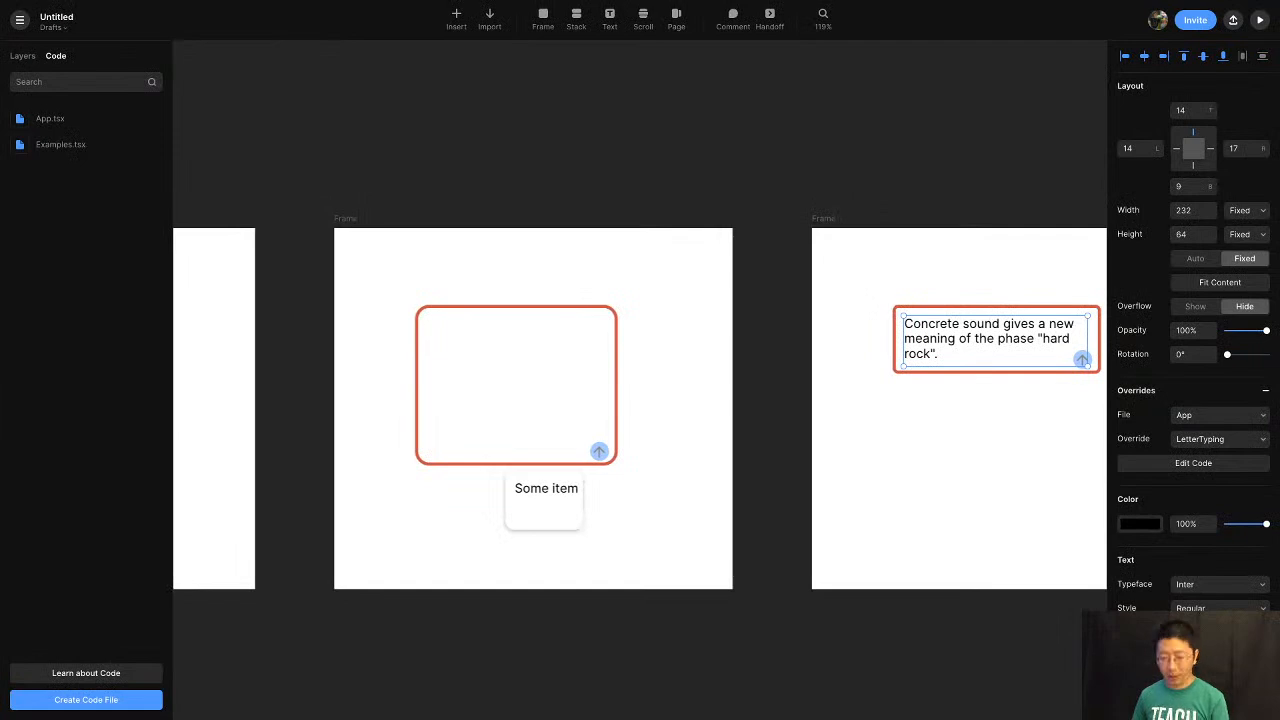
{"action": "key", "text": "super+Tab"}
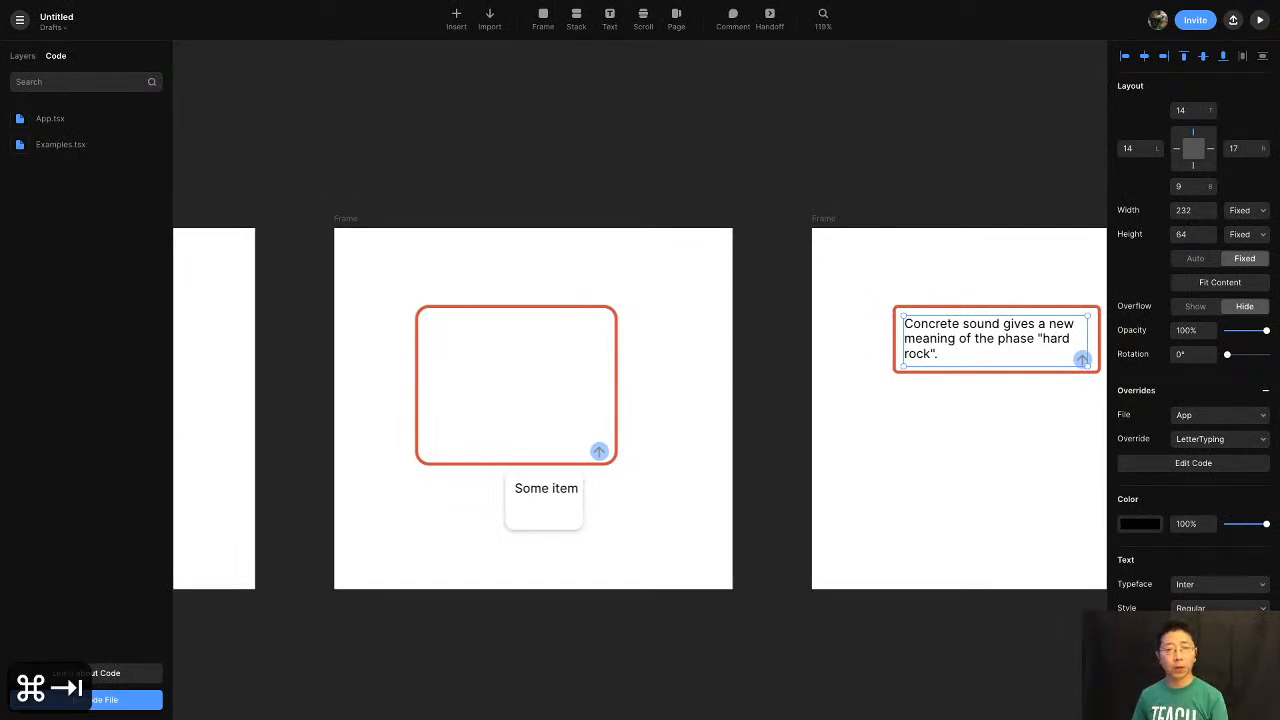
{"action": "key", "text": "shift+super+Tab"}
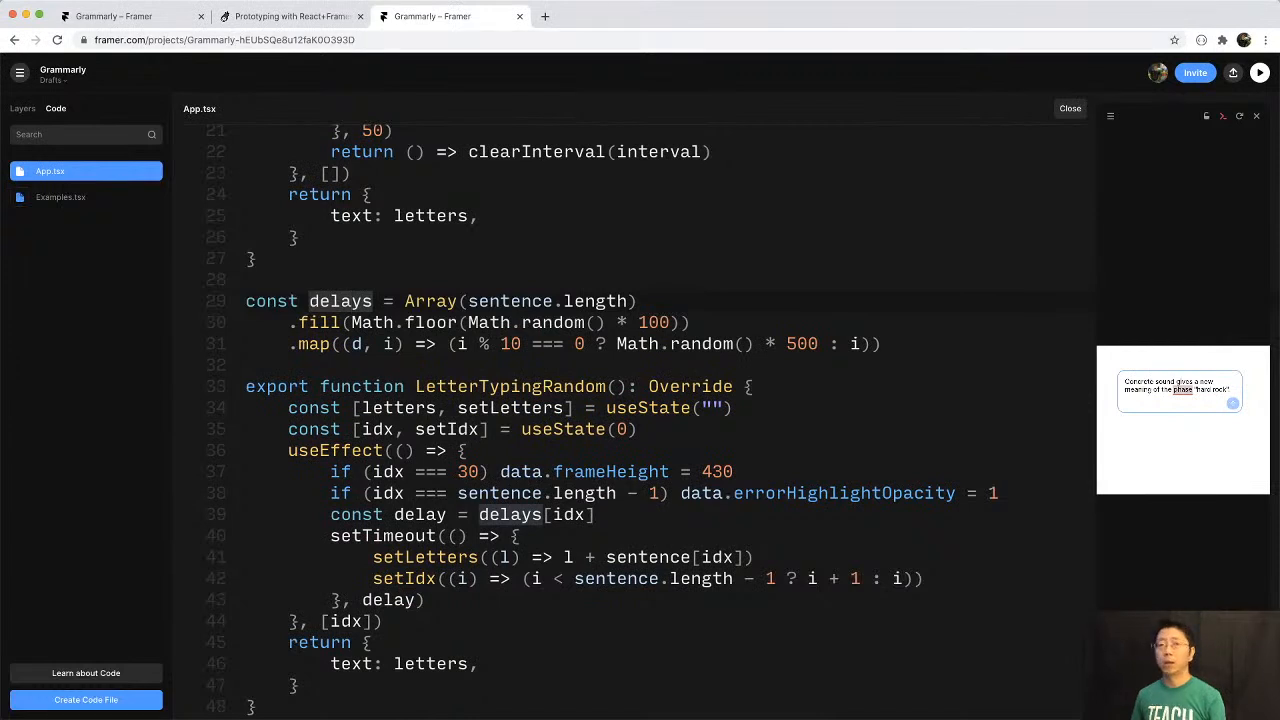
Copy the project ID at the end of the Grammarly project's web address and paste it into the other open application.
{"action": "key", "text": "super+Tab"}
{"action": "key", "text": "super+c"}
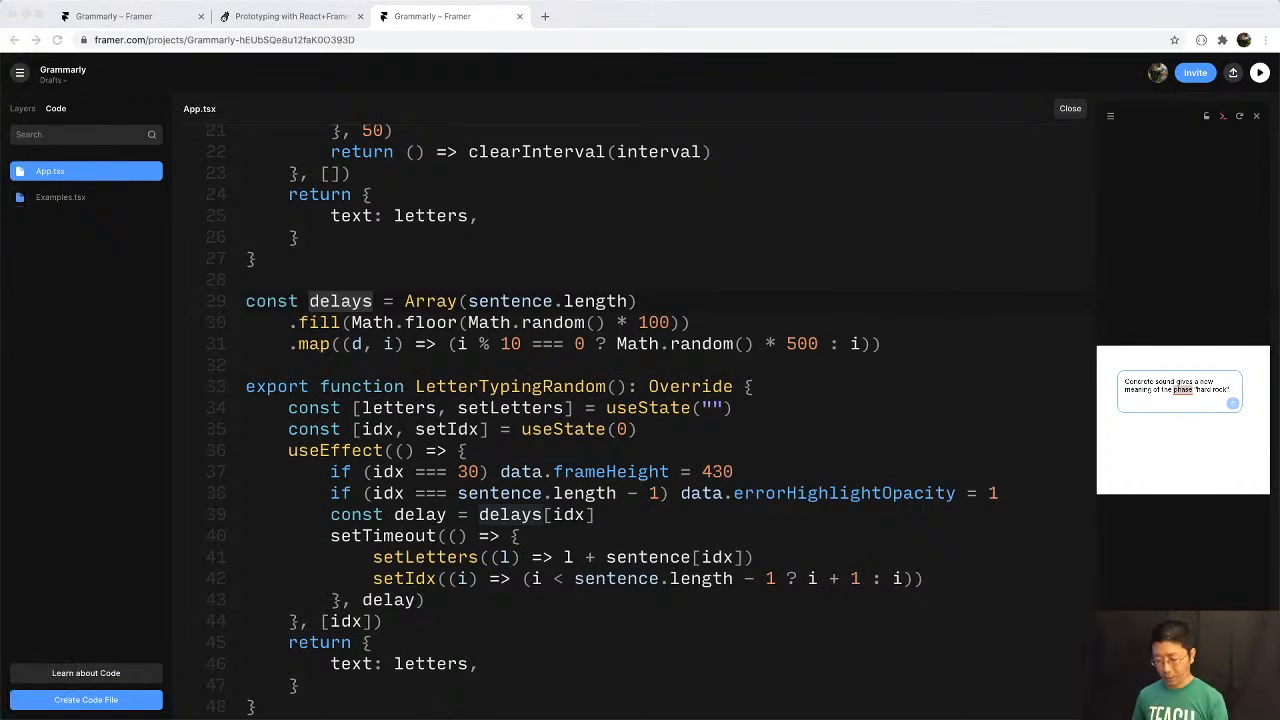
{"action": "key", "text": "super+v"}
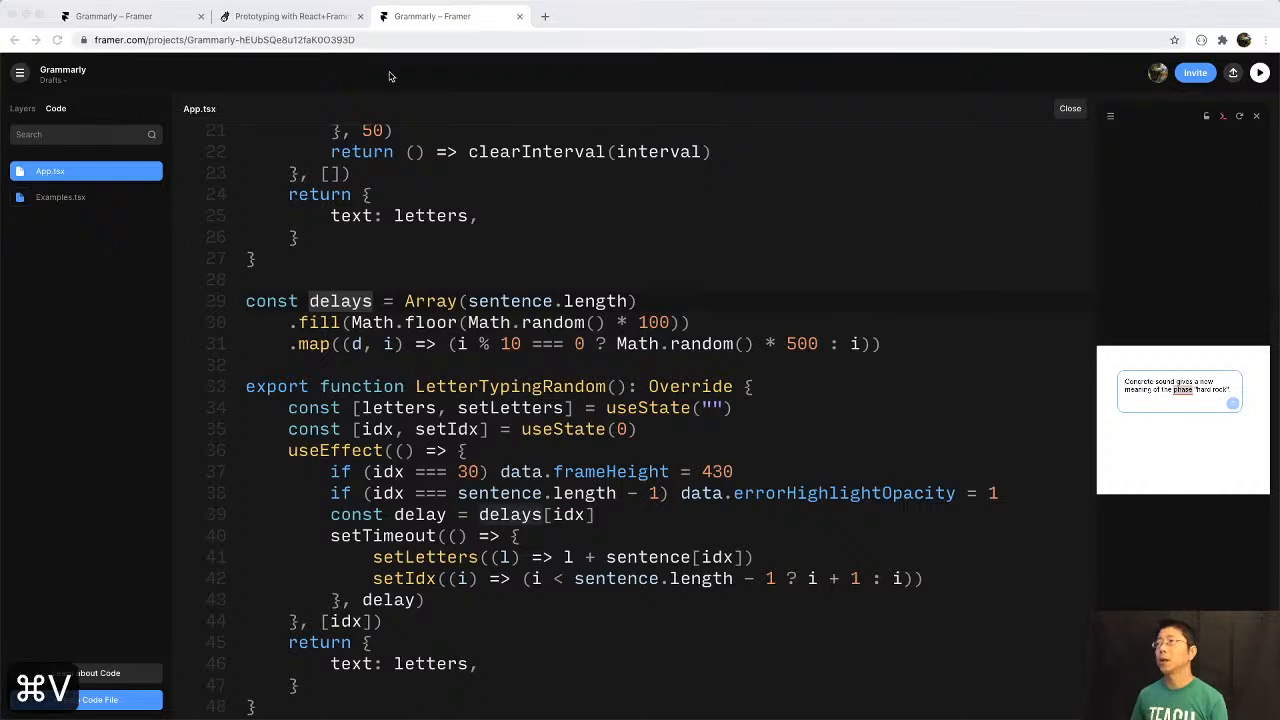
{"action": "left_click", "coordinate": [346, 38]}
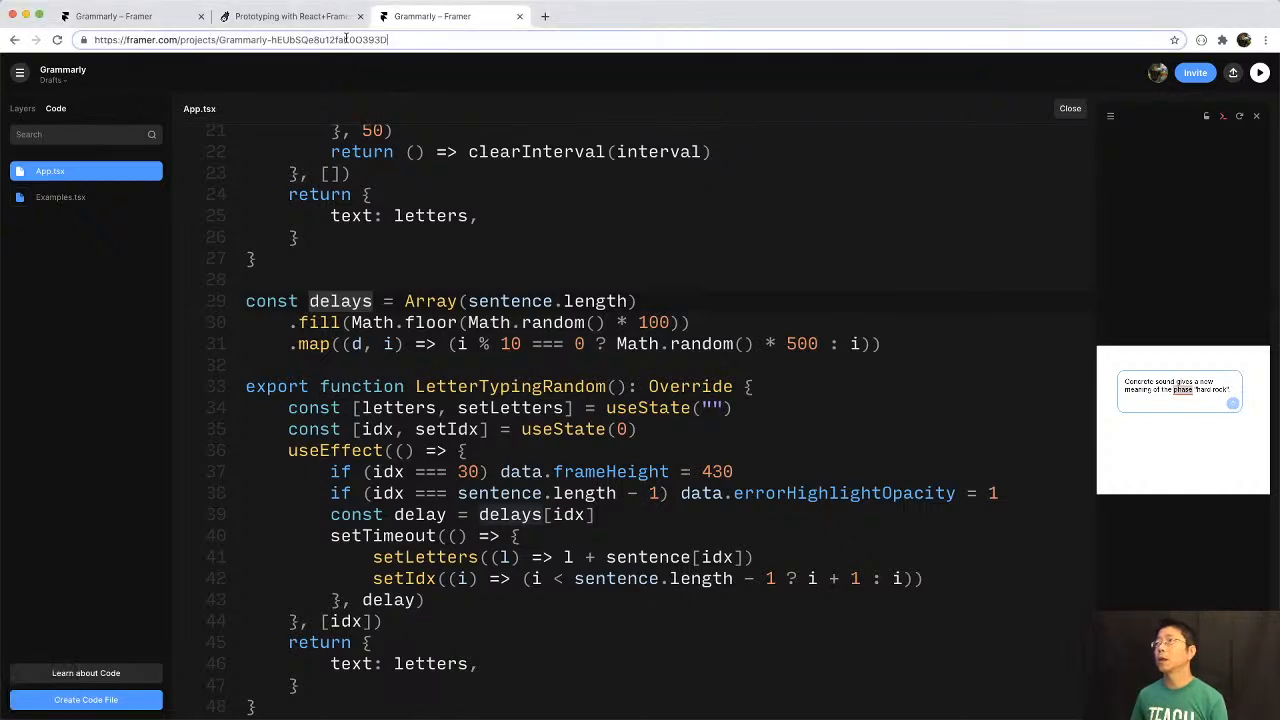
{"action": "double_click", "coordinate": [272, 39]}
{"action": "key", "text": "super+c"}
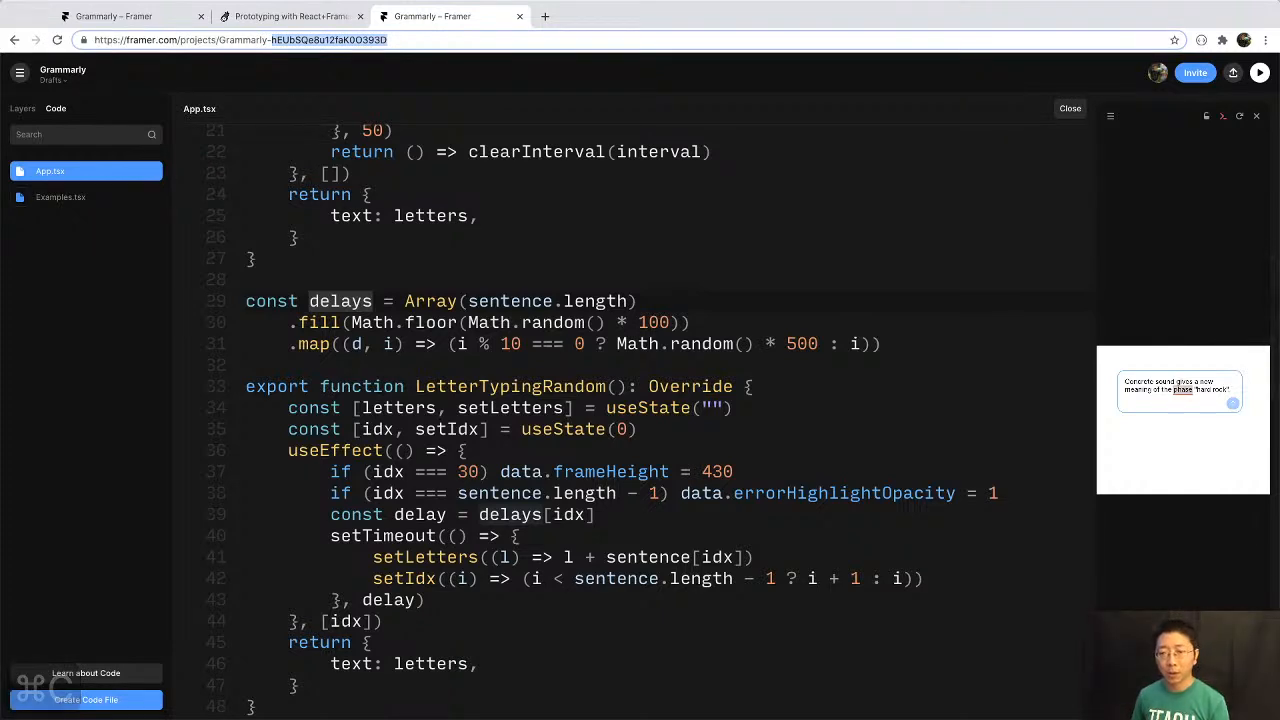
{"action": "key", "text": "super+Tab"}
{"action": "key", "text": "super+v"}
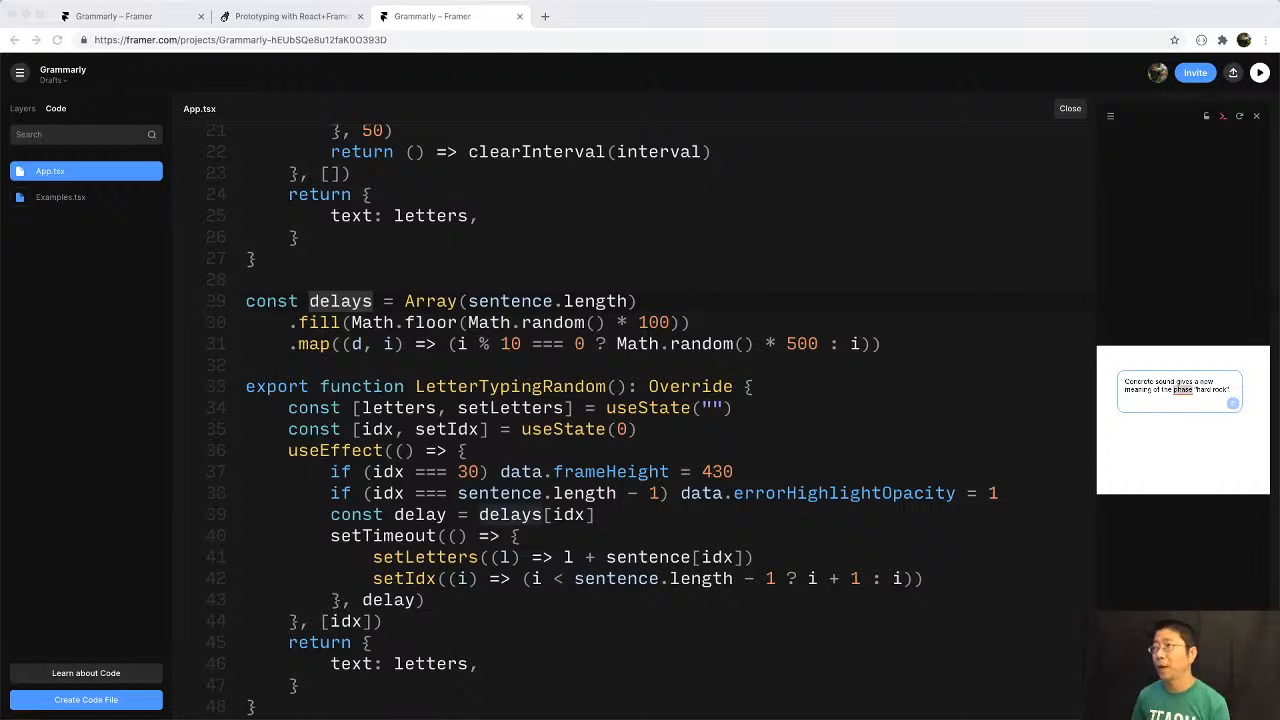
Return to the Grammarly project and look through the typing and FrameSize overrides in App.tsx.
{"action": "left_click", "coordinate": [550, 369]}
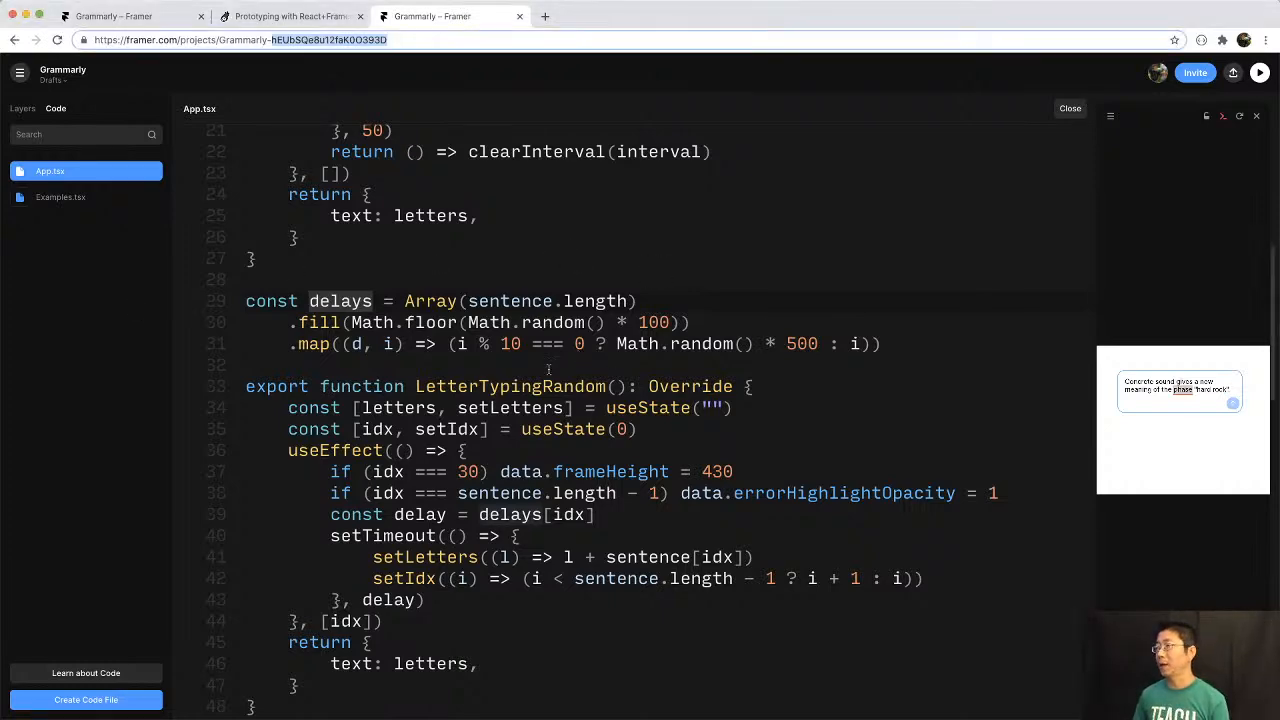
{"action": "scroll", "coordinate": [548, 369], "scroll_direction": "down", "scroll_amount": 5}
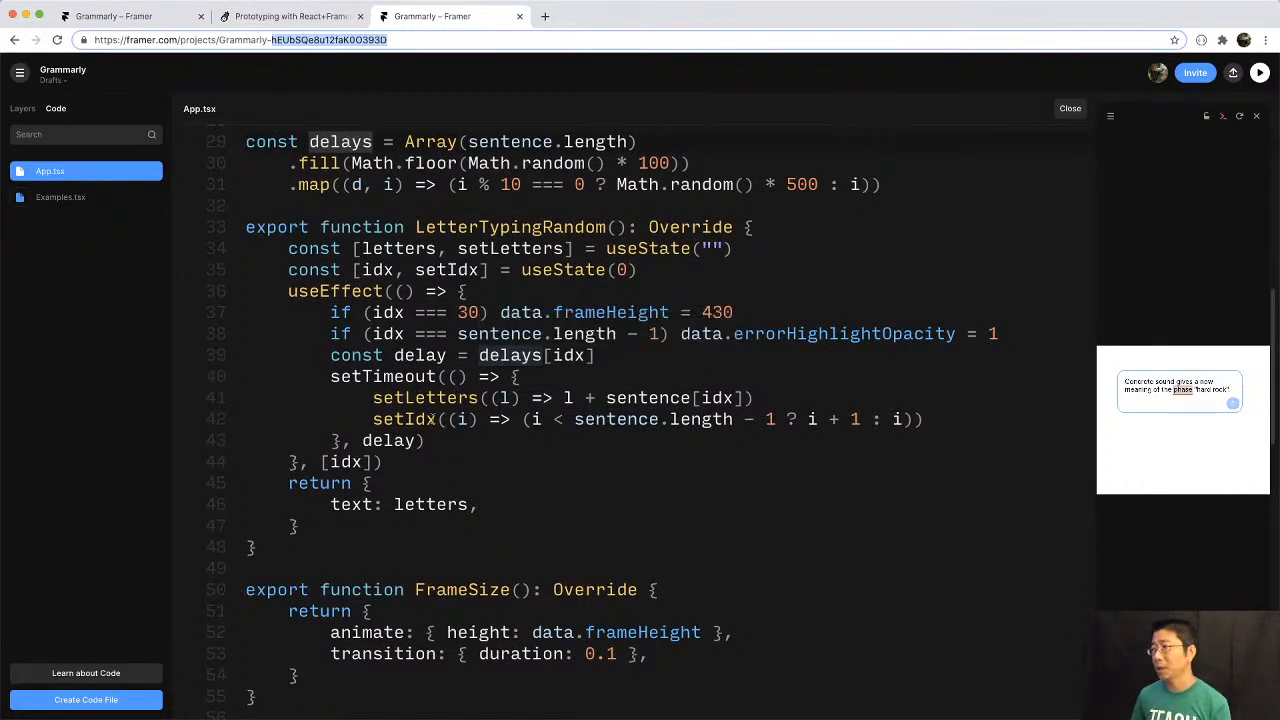
{"action": "scroll", "coordinate": [437, 419], "scroll_direction": "up", "scroll_amount": 8}
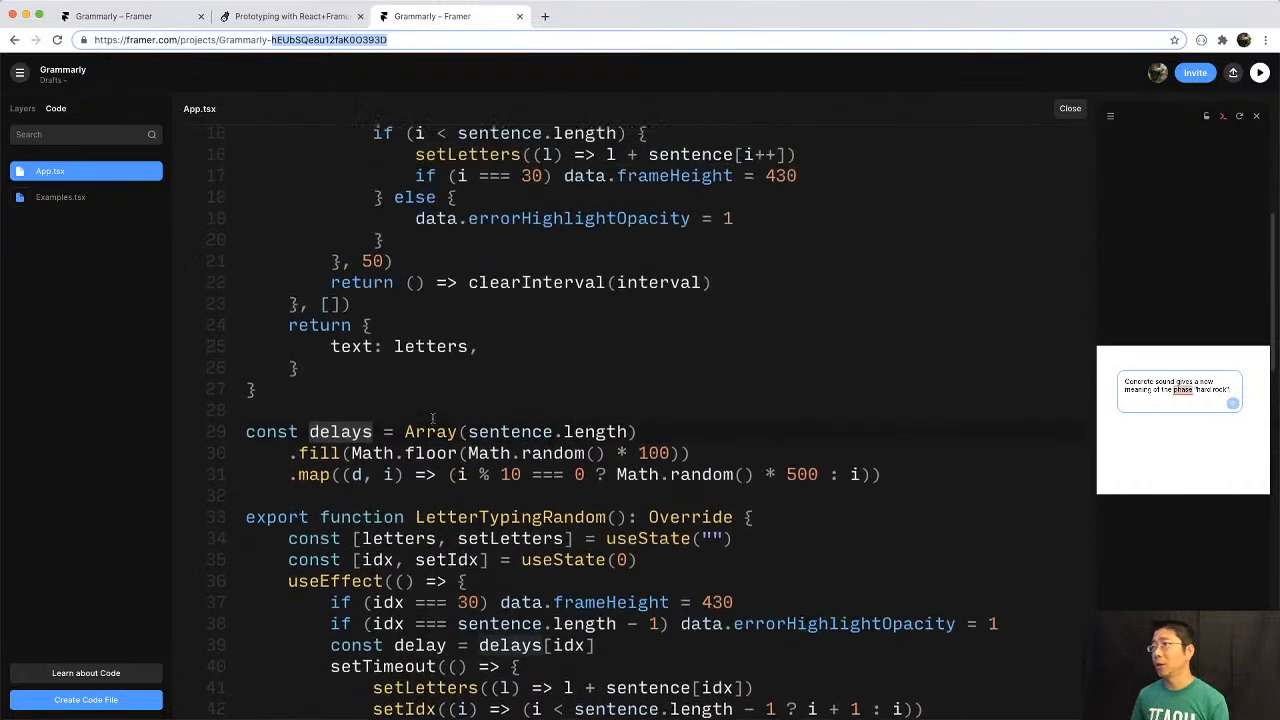
Set the Grammarly project's code visibility to Always Show Code and switch to the other open application.
{"action": "left_click", "coordinate": [19, 72]}
{"action": "mouse_move", "coordinate": [118, 300]}
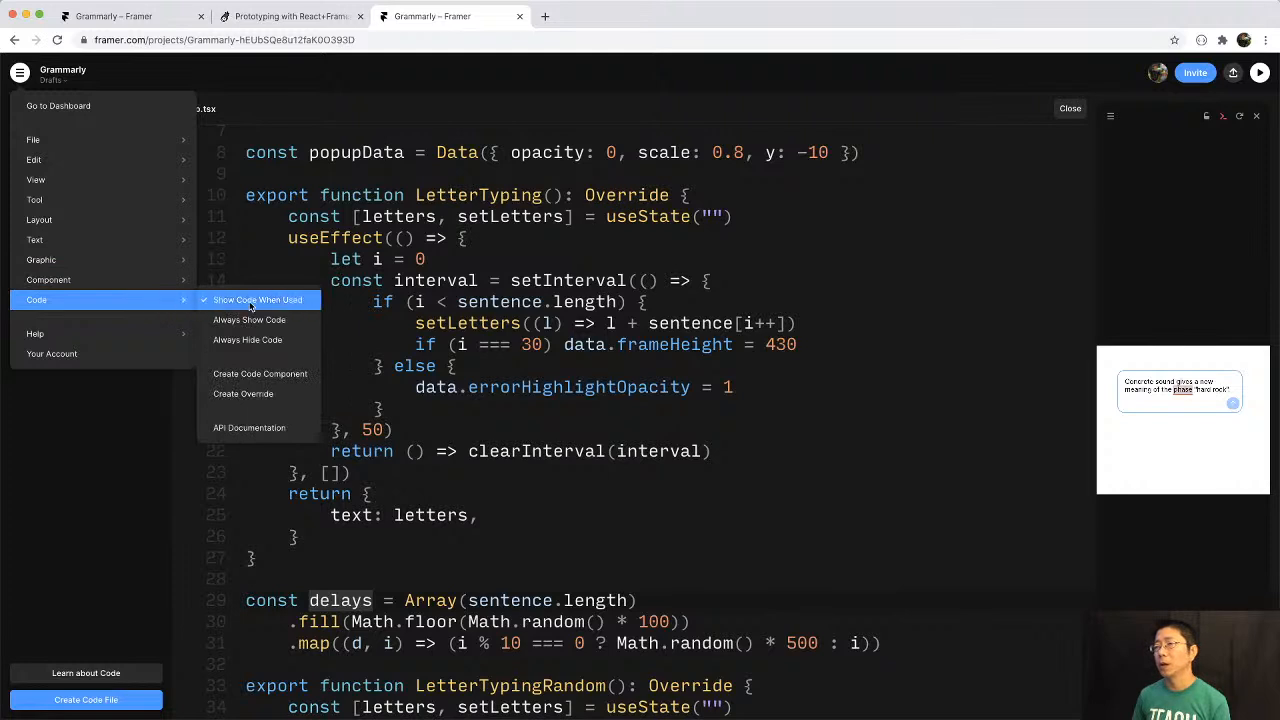
{"action": "left_click", "coordinate": [220, 321]}
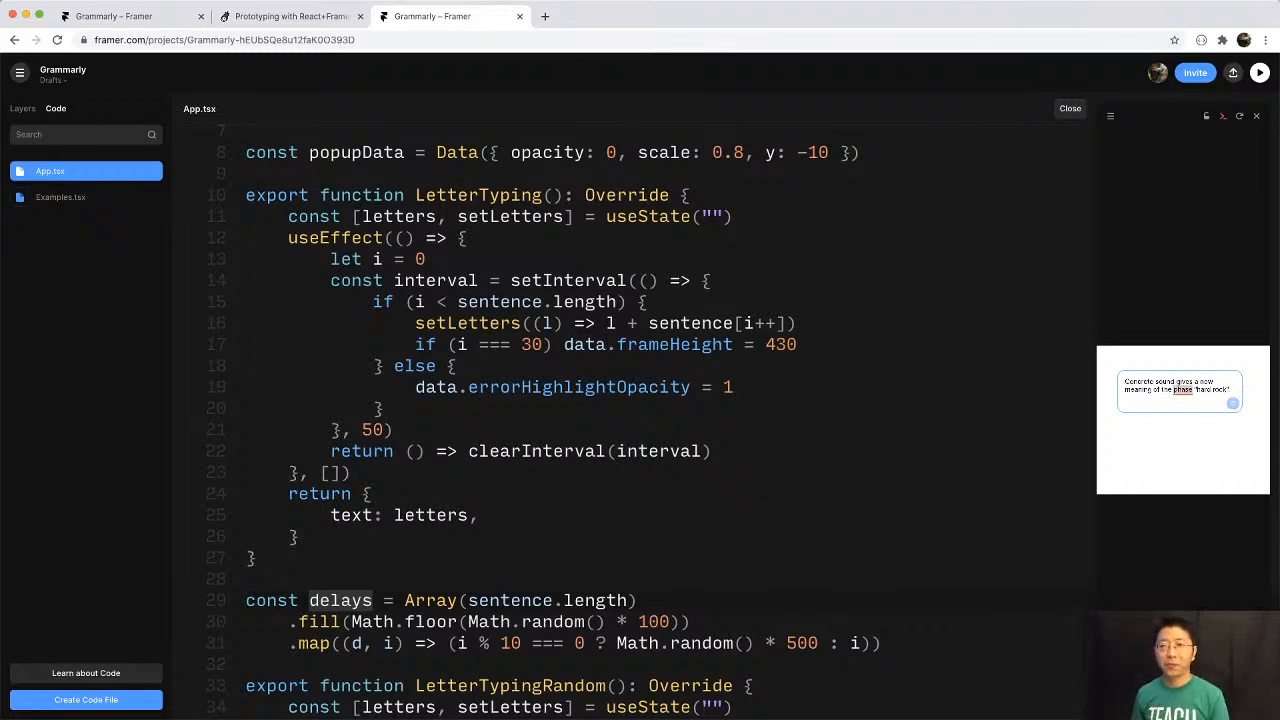
{"action": "key", "text": "super+Tab"}
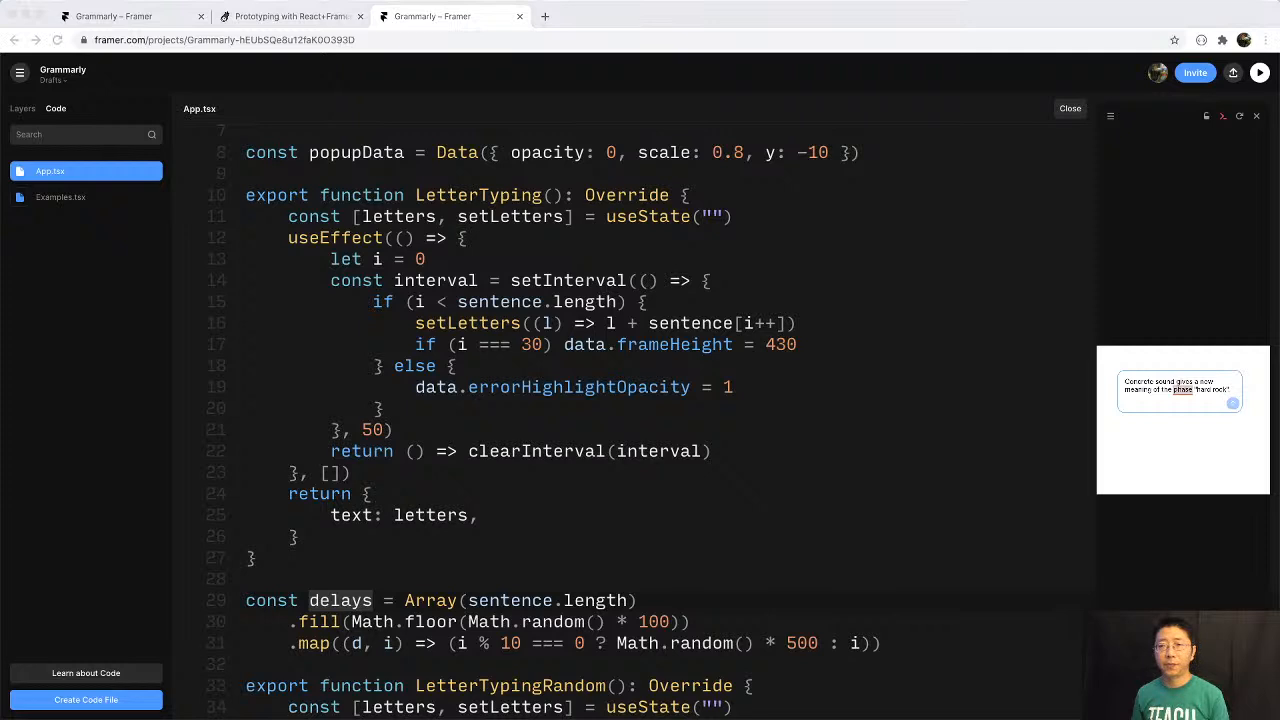